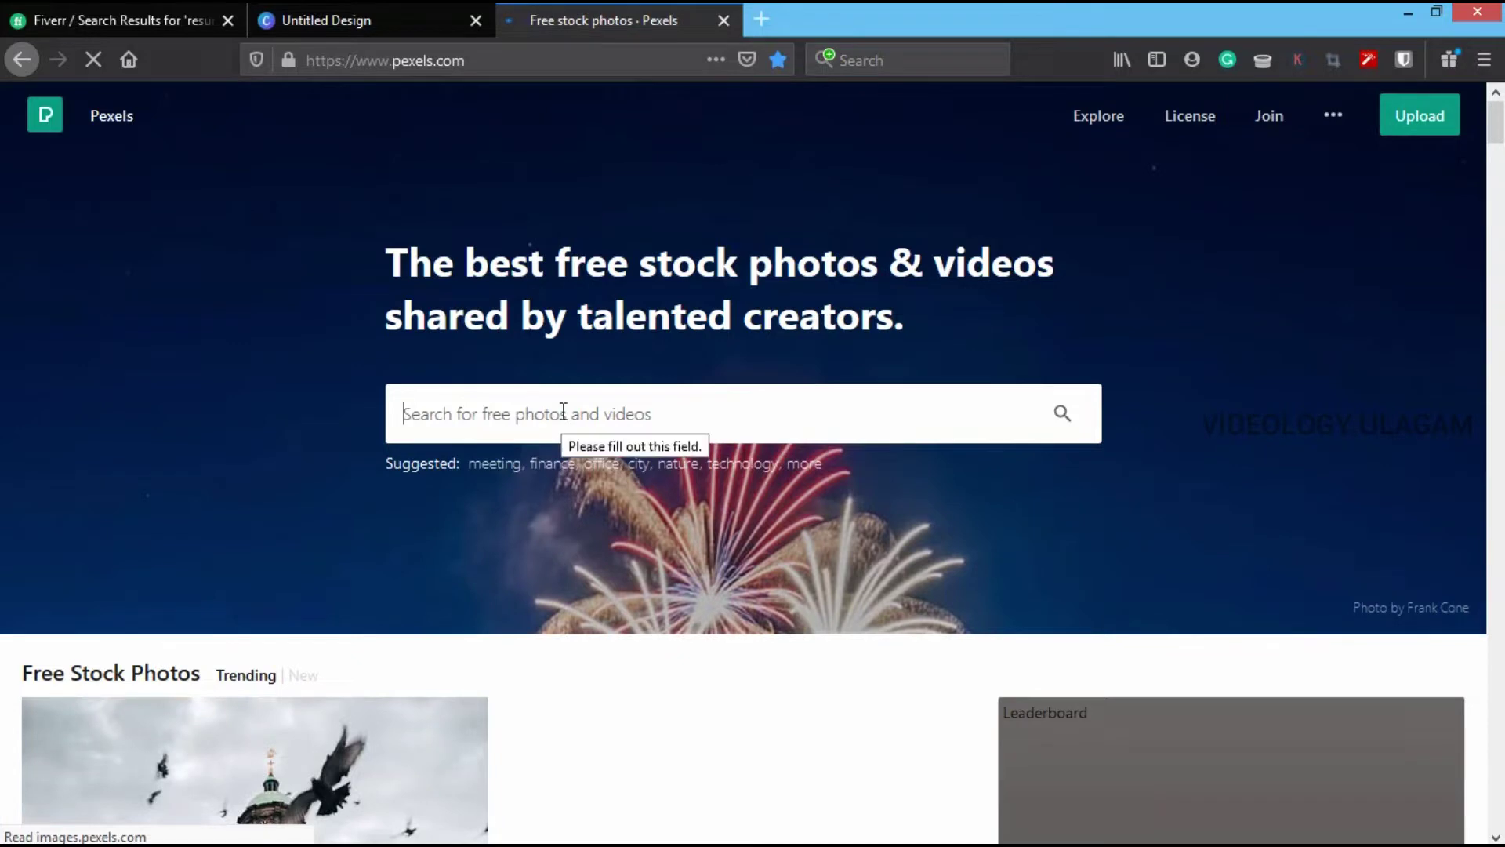
Step: Search the stock photo library for "office" and look through the resulting photos for a suitable background image
type("office")
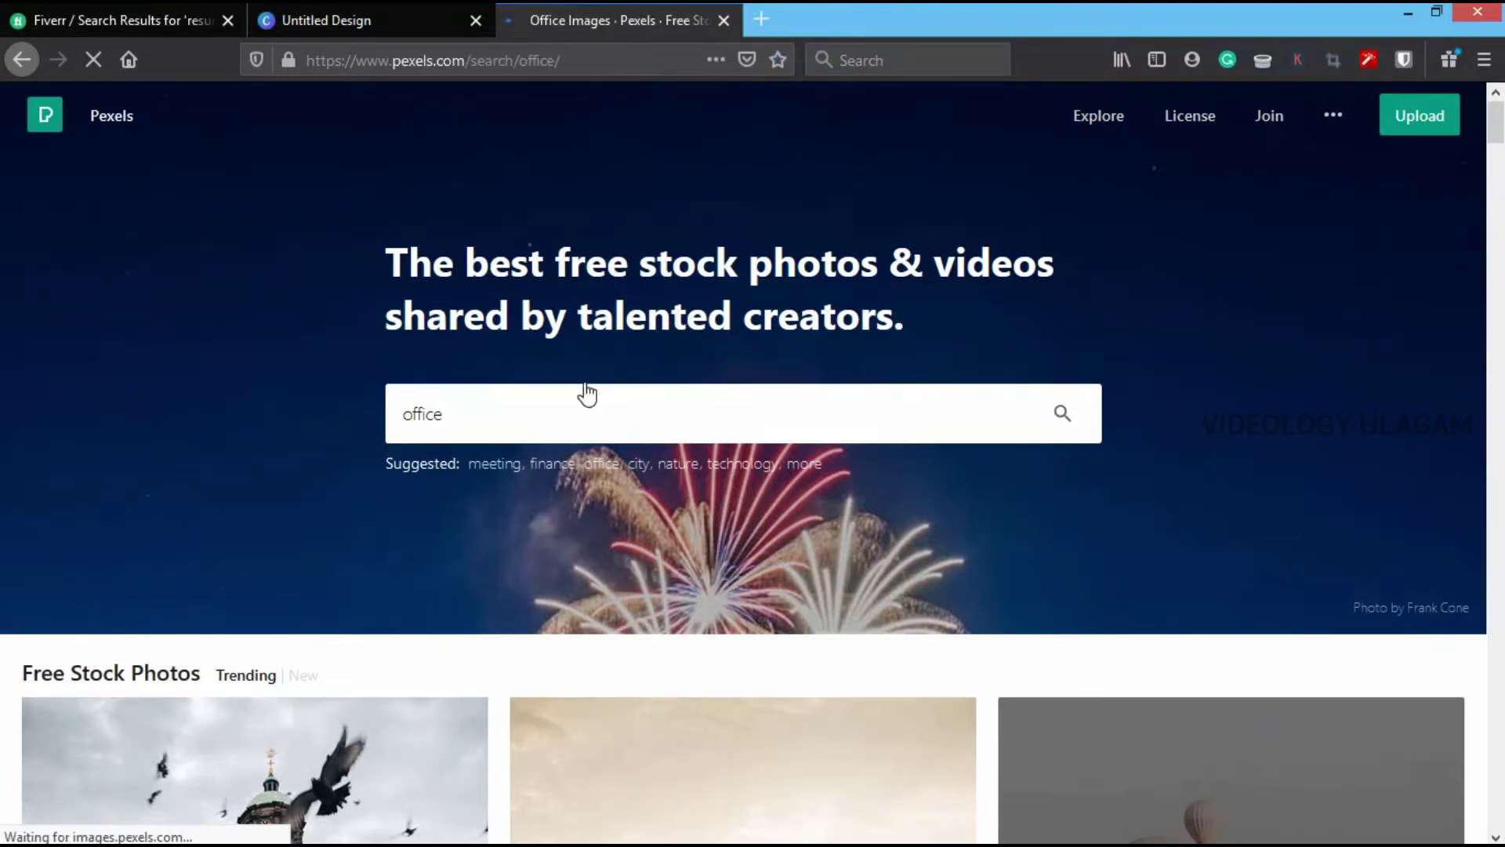
scroll(679, 392, "down", 6)
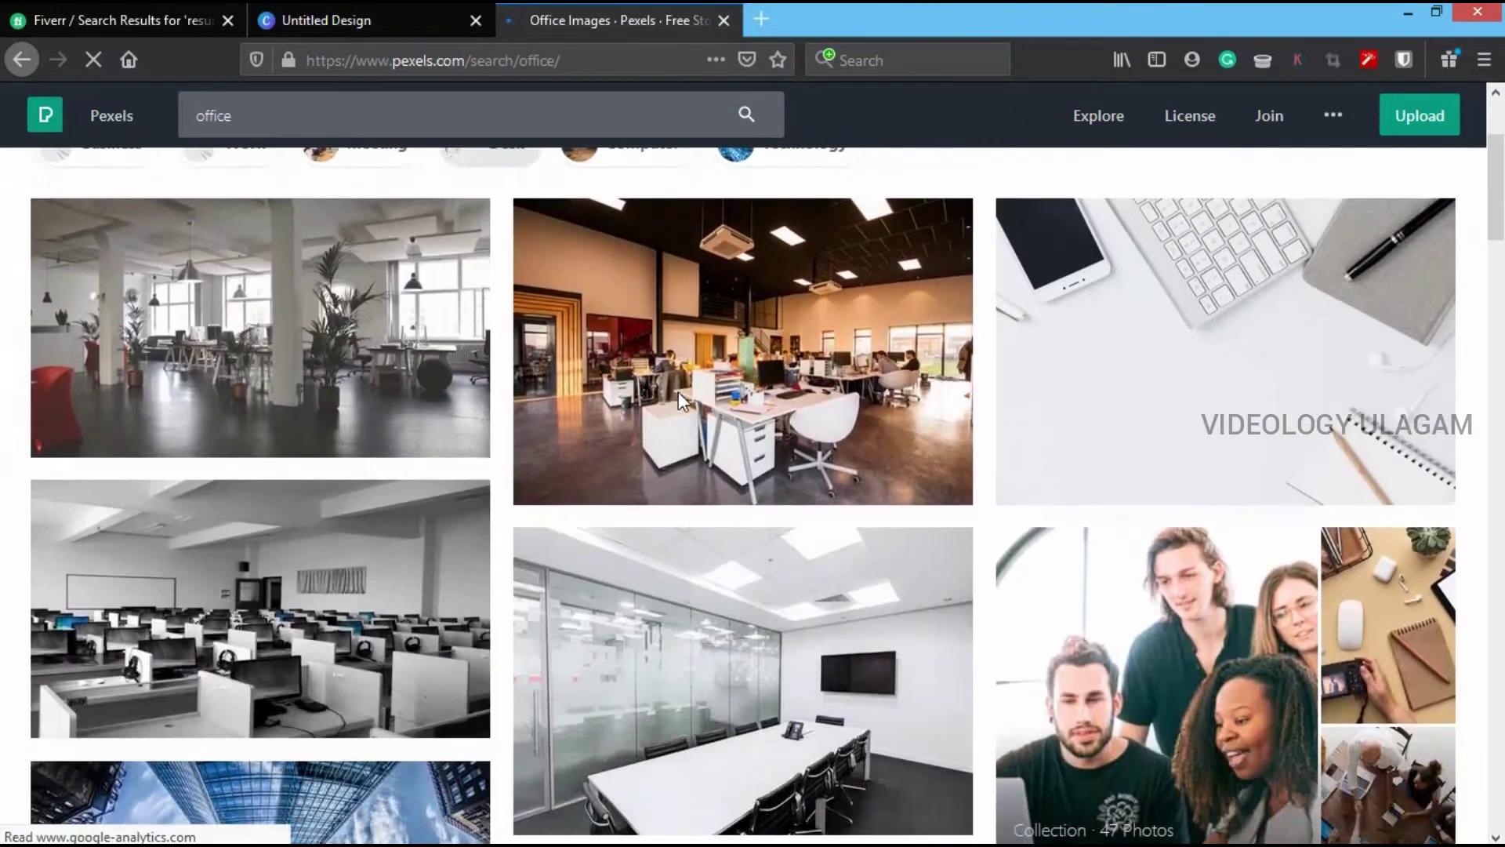
scroll(675, 405, "down", 4)
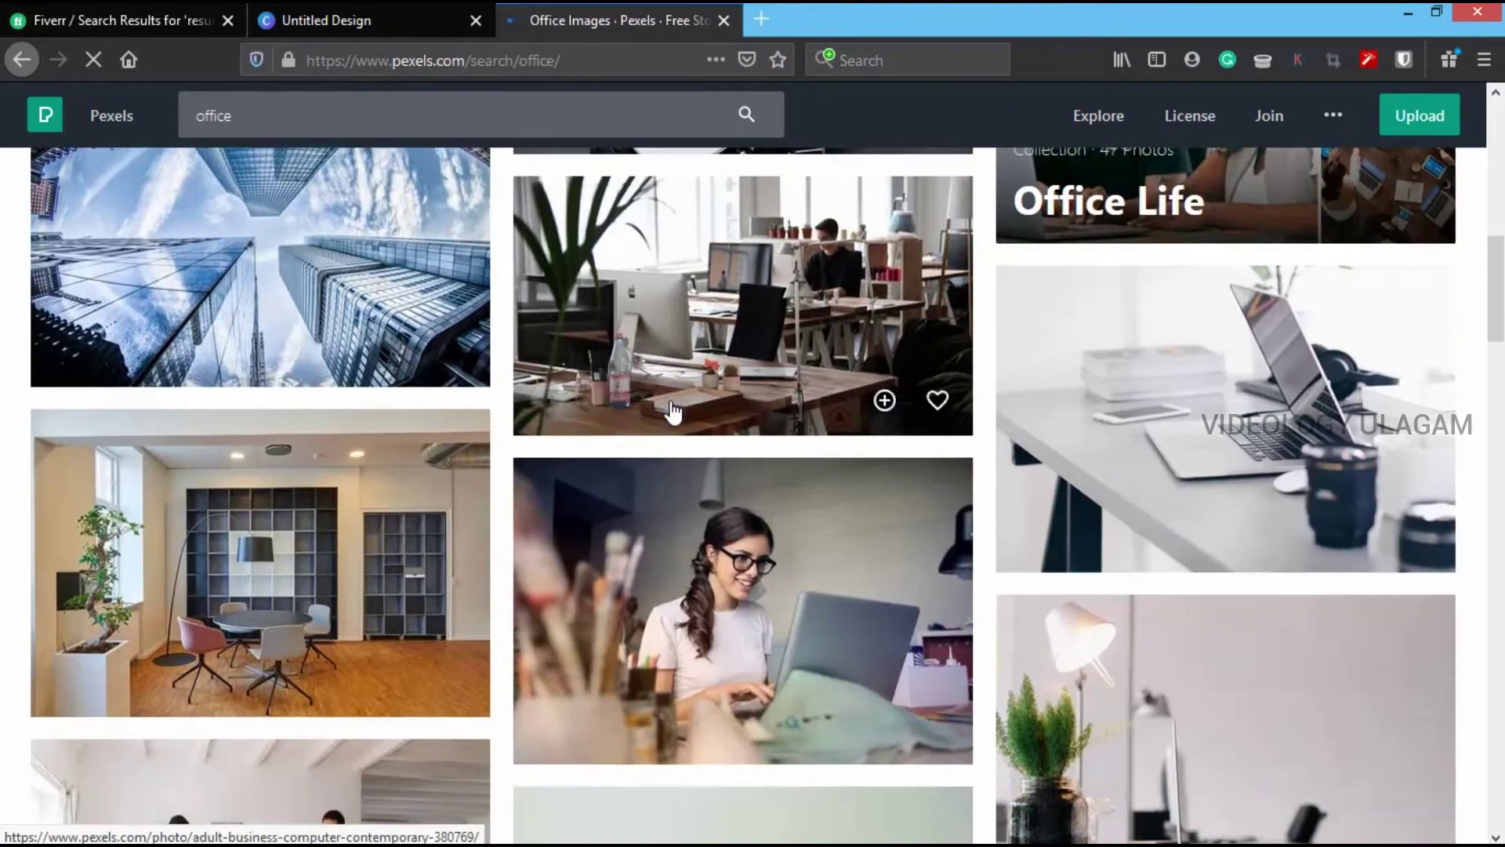
scroll(663, 411, "down", 4)
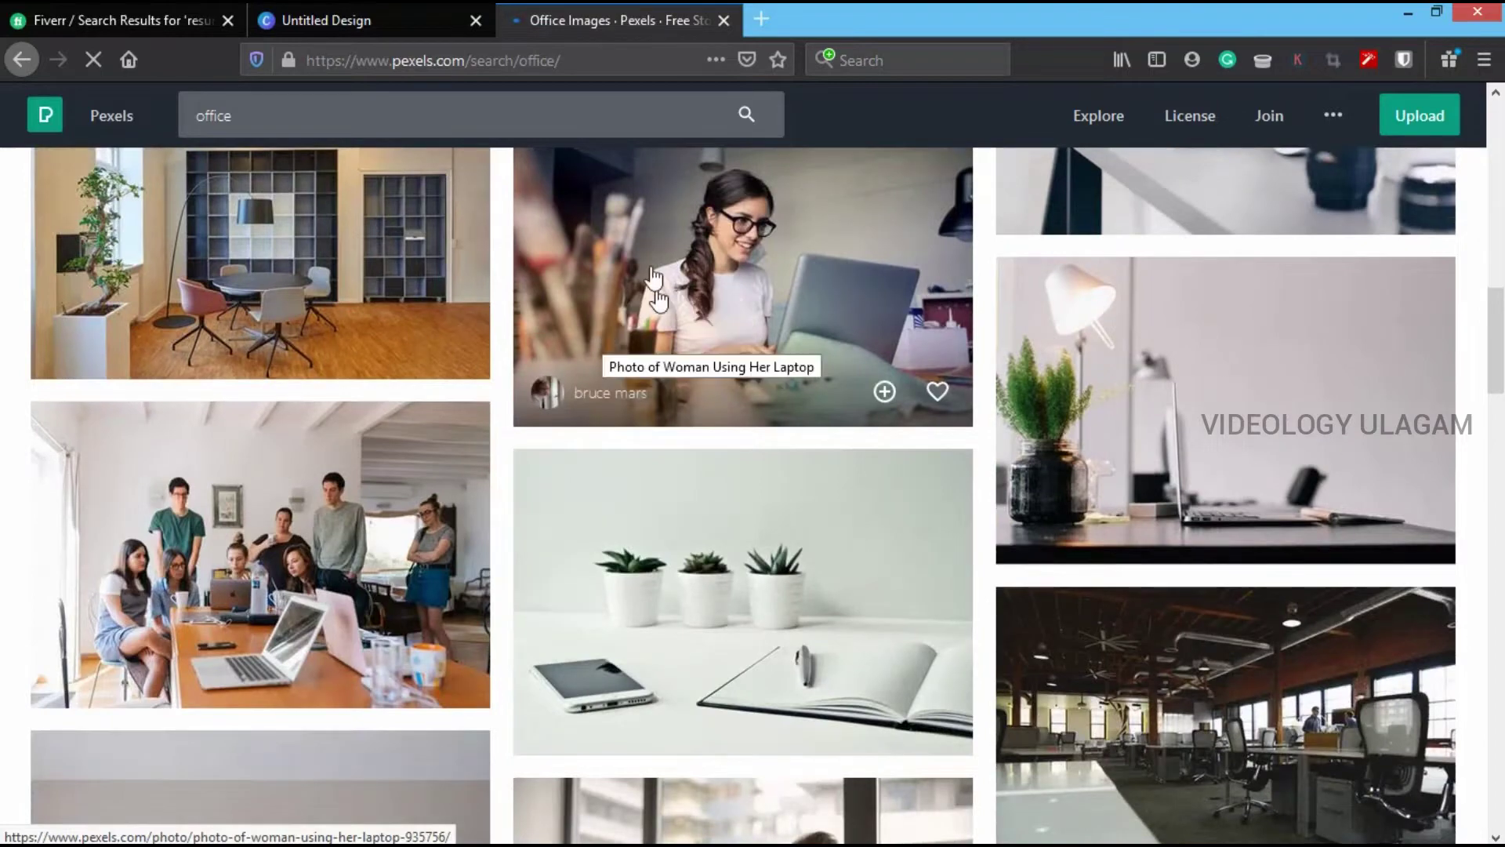
scroll(915, 416, "up", 15)
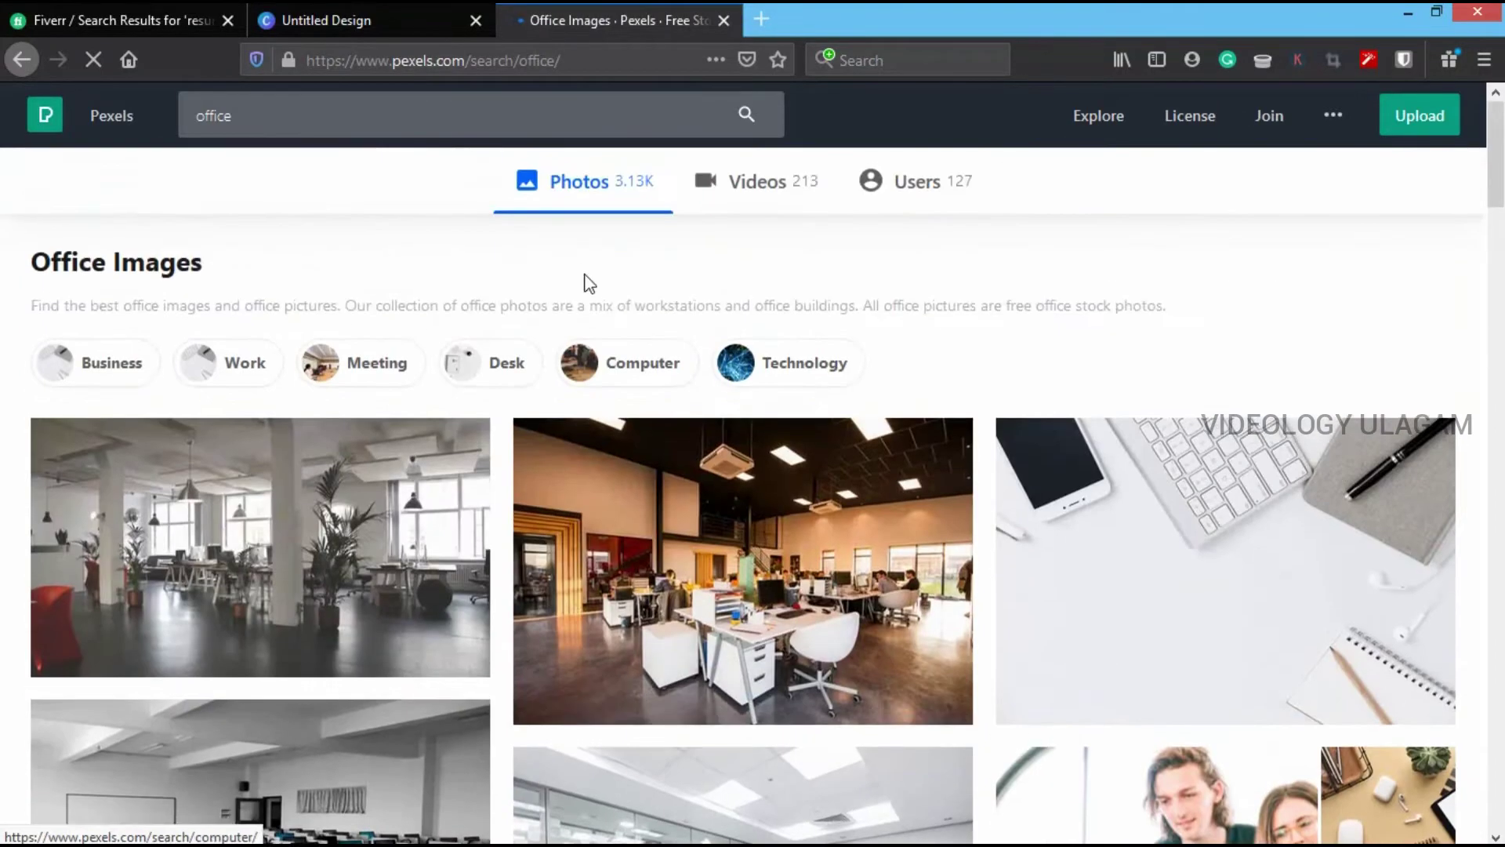
Step: Browse the related Business photos, download the close-up of the suited man giving a thumbs-up, and close the photo site
left_click(114, 362)
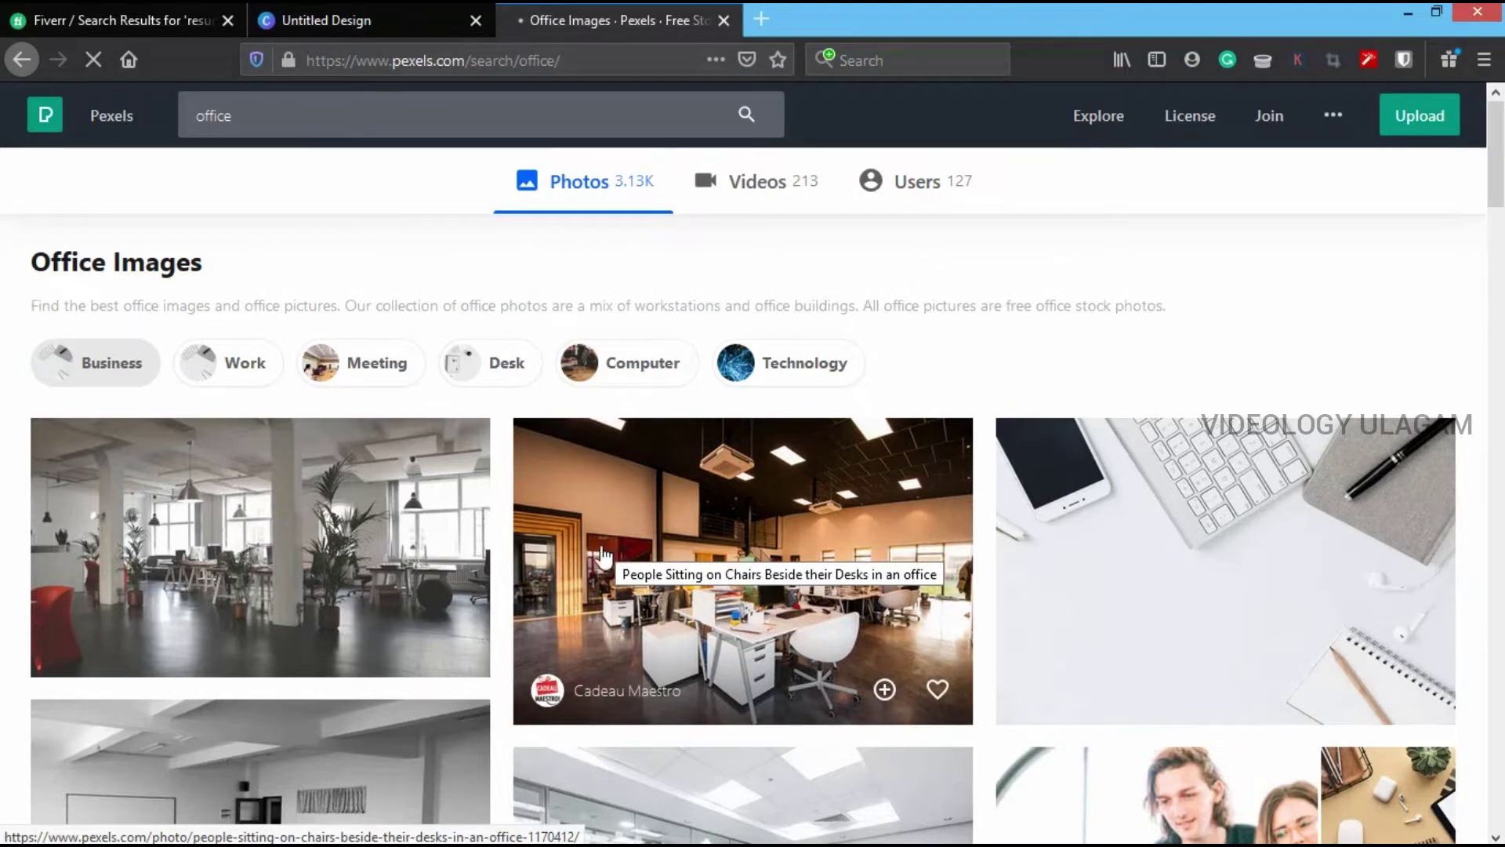
scroll(939, 415, "down", 2)
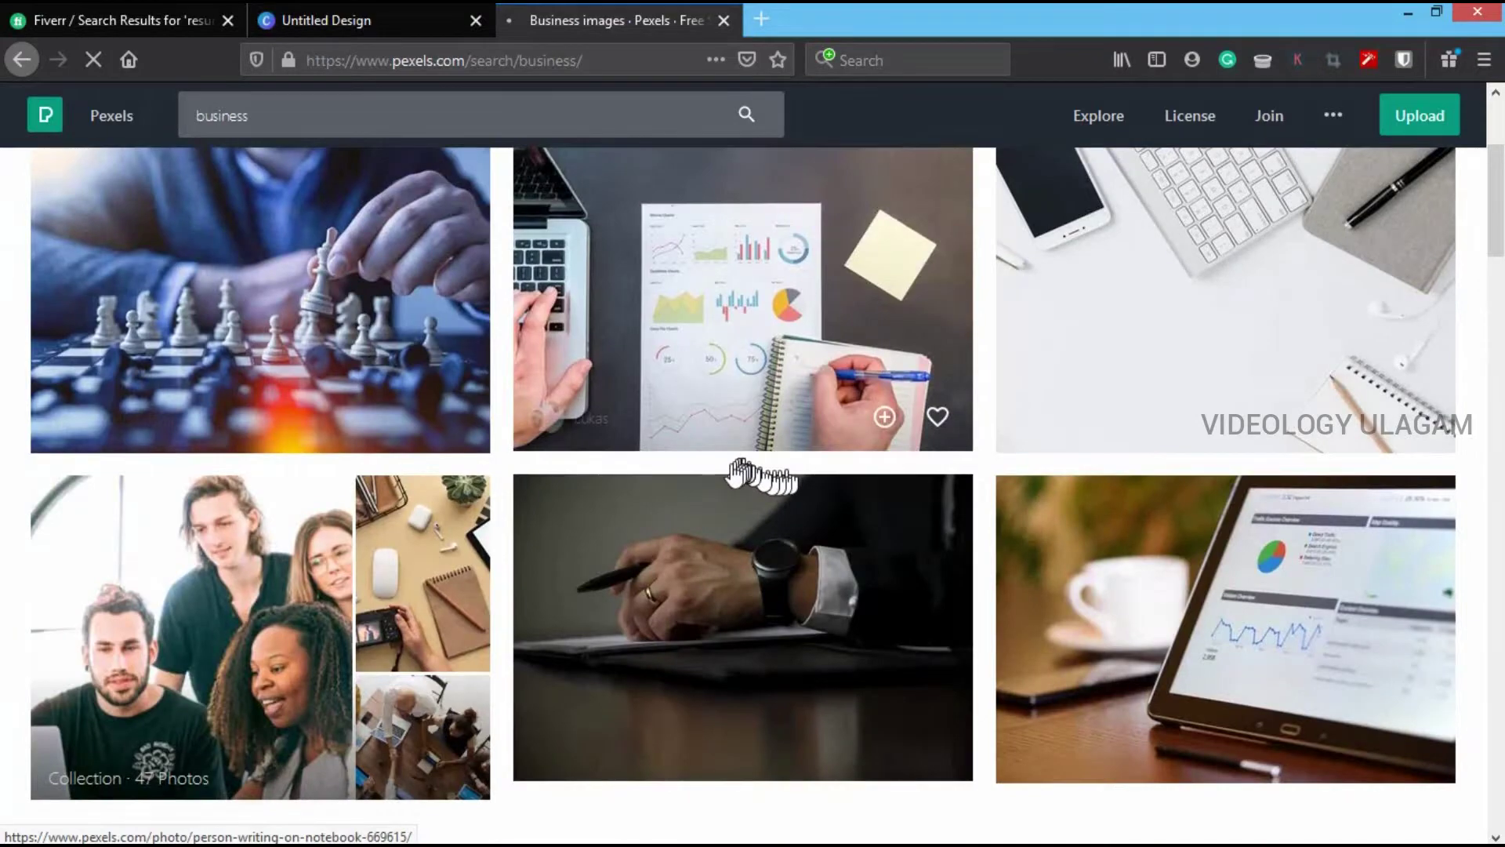
scroll(796, 502, "down", 1)
scroll(800, 517, "down", 4)
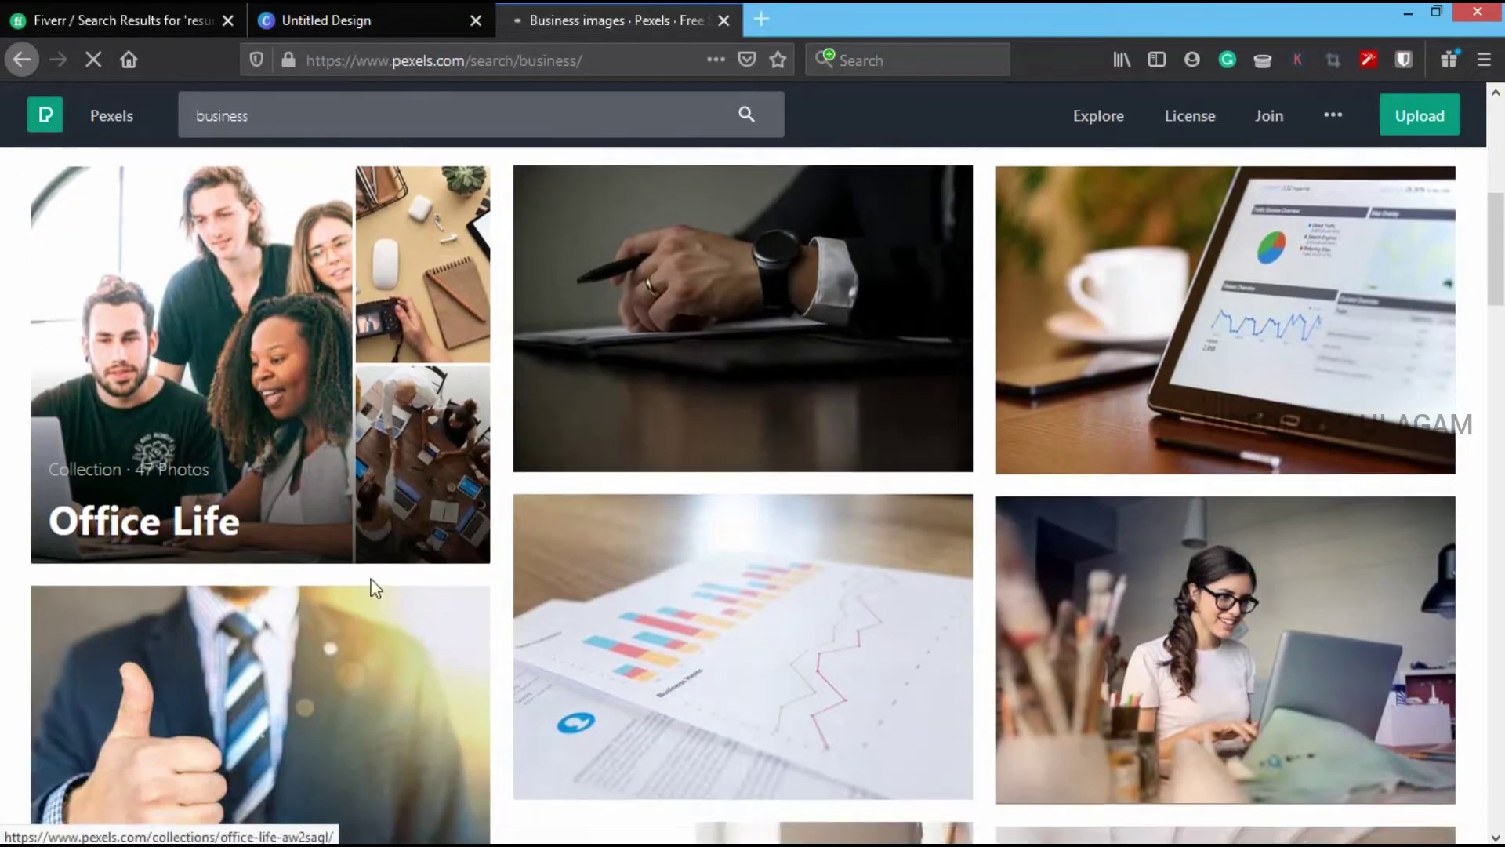
scroll(290, 470, "up", 3)
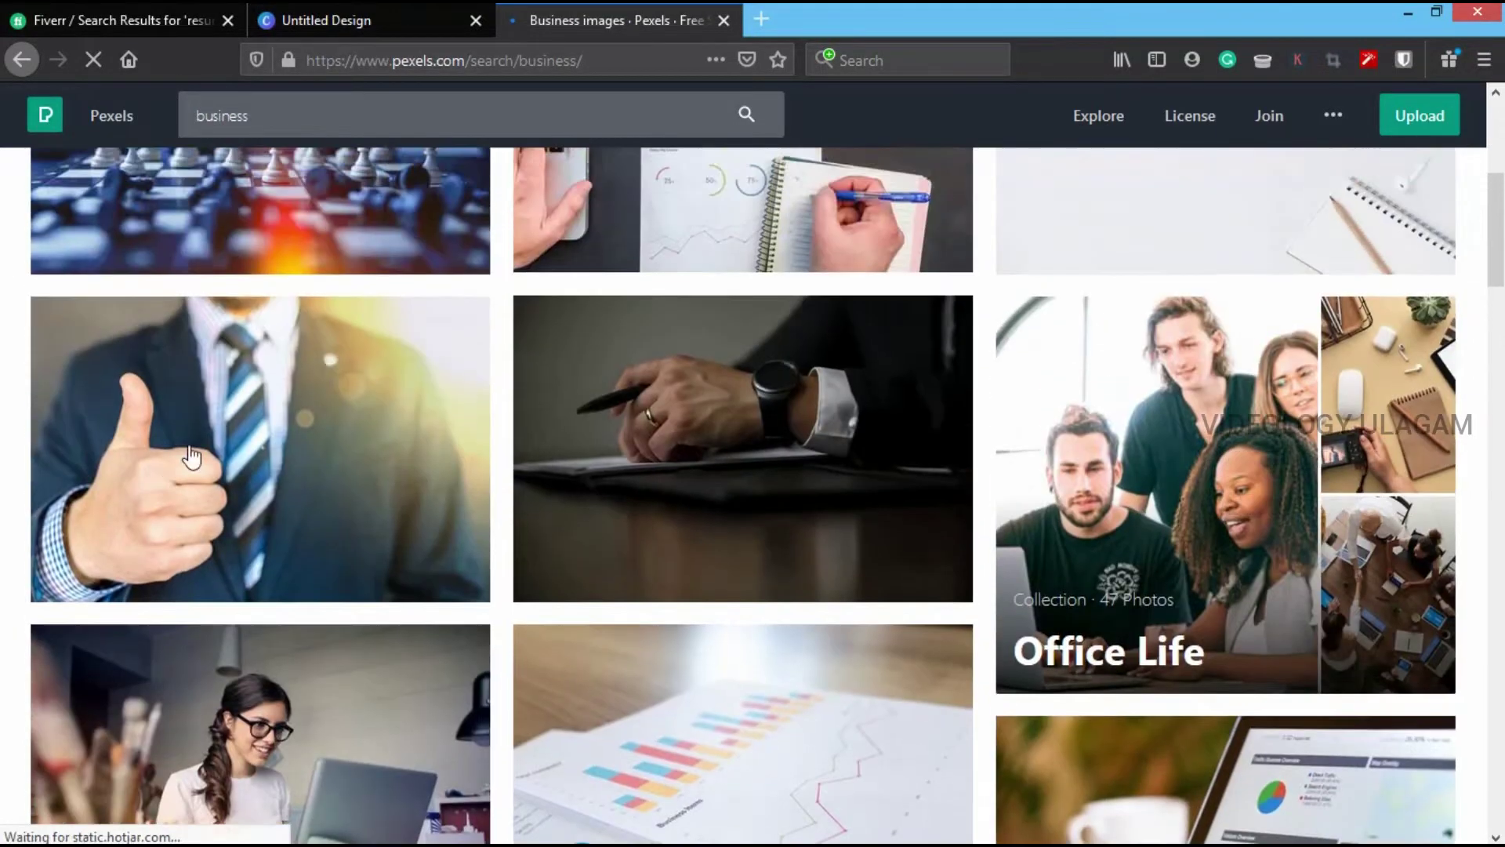
left_click(278, 502)
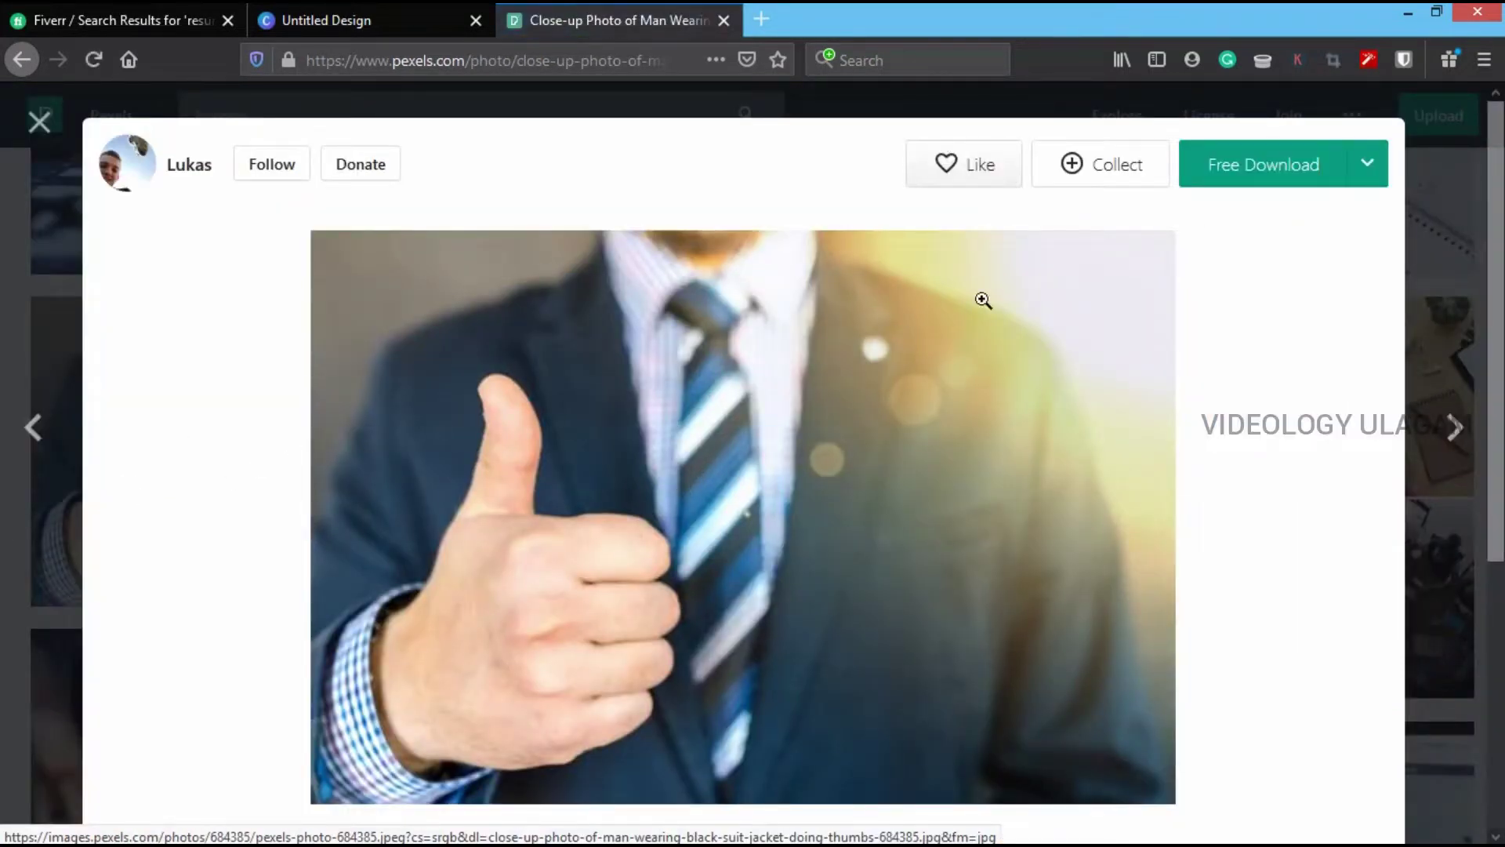
left_click(1257, 186)
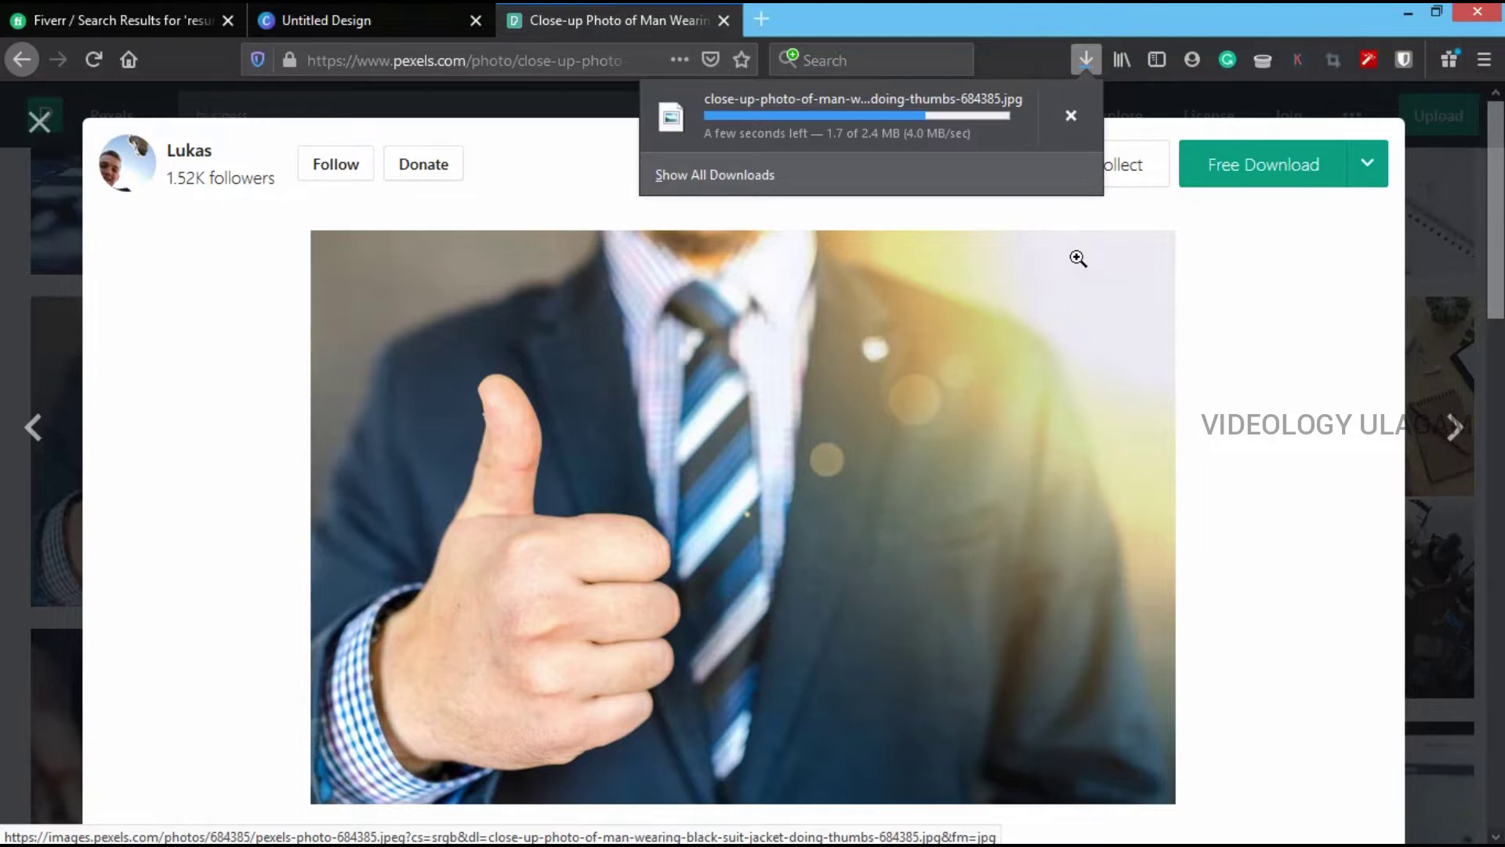
left_click(724, 19)
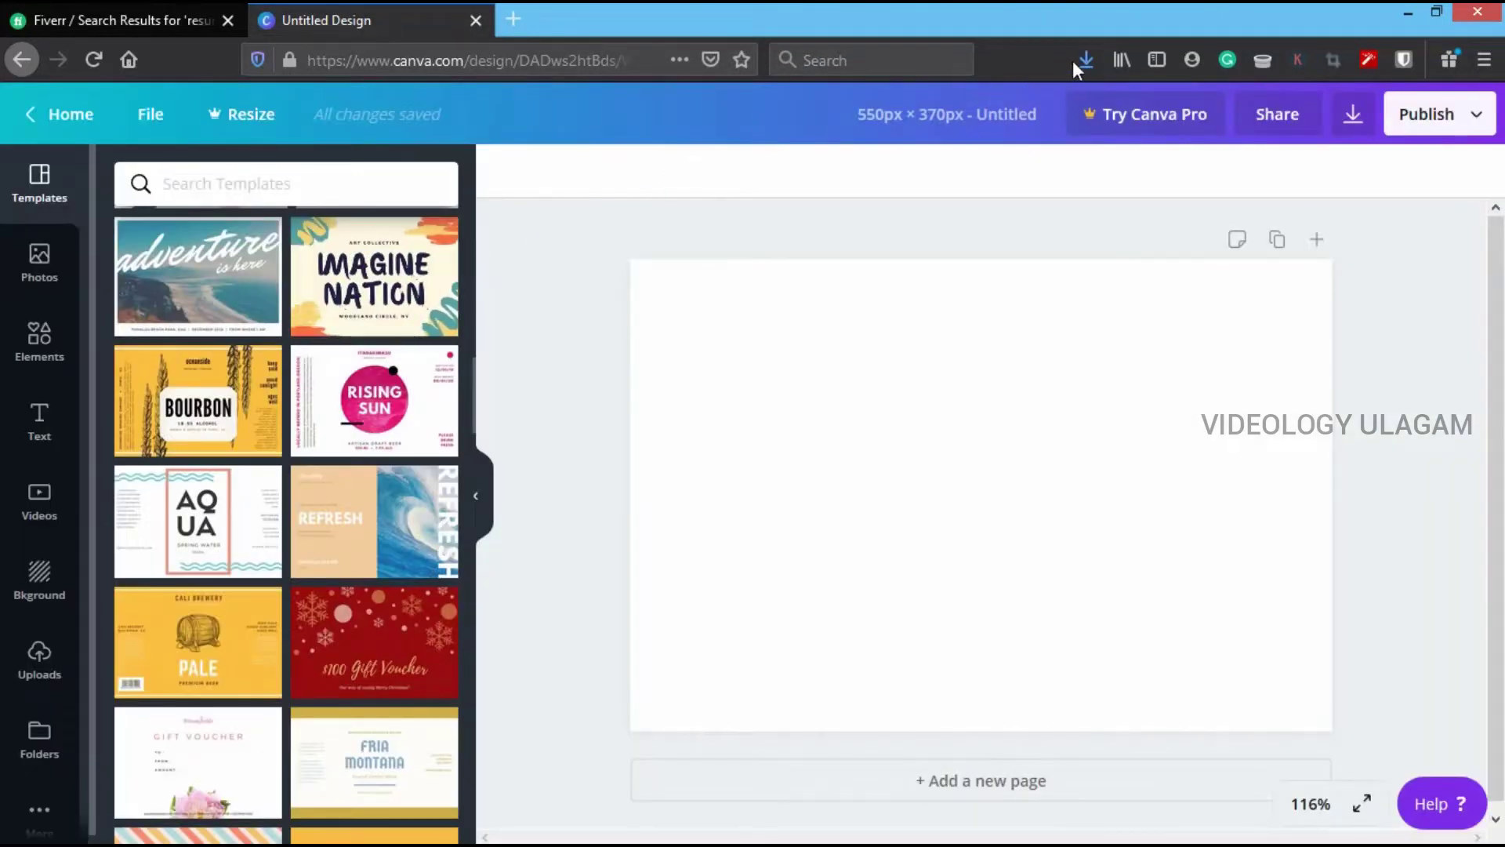
Step: Upload the downloaded thumbs-up photo to the Canva design's uploads and place it on the blank page
left_click(1085, 60)
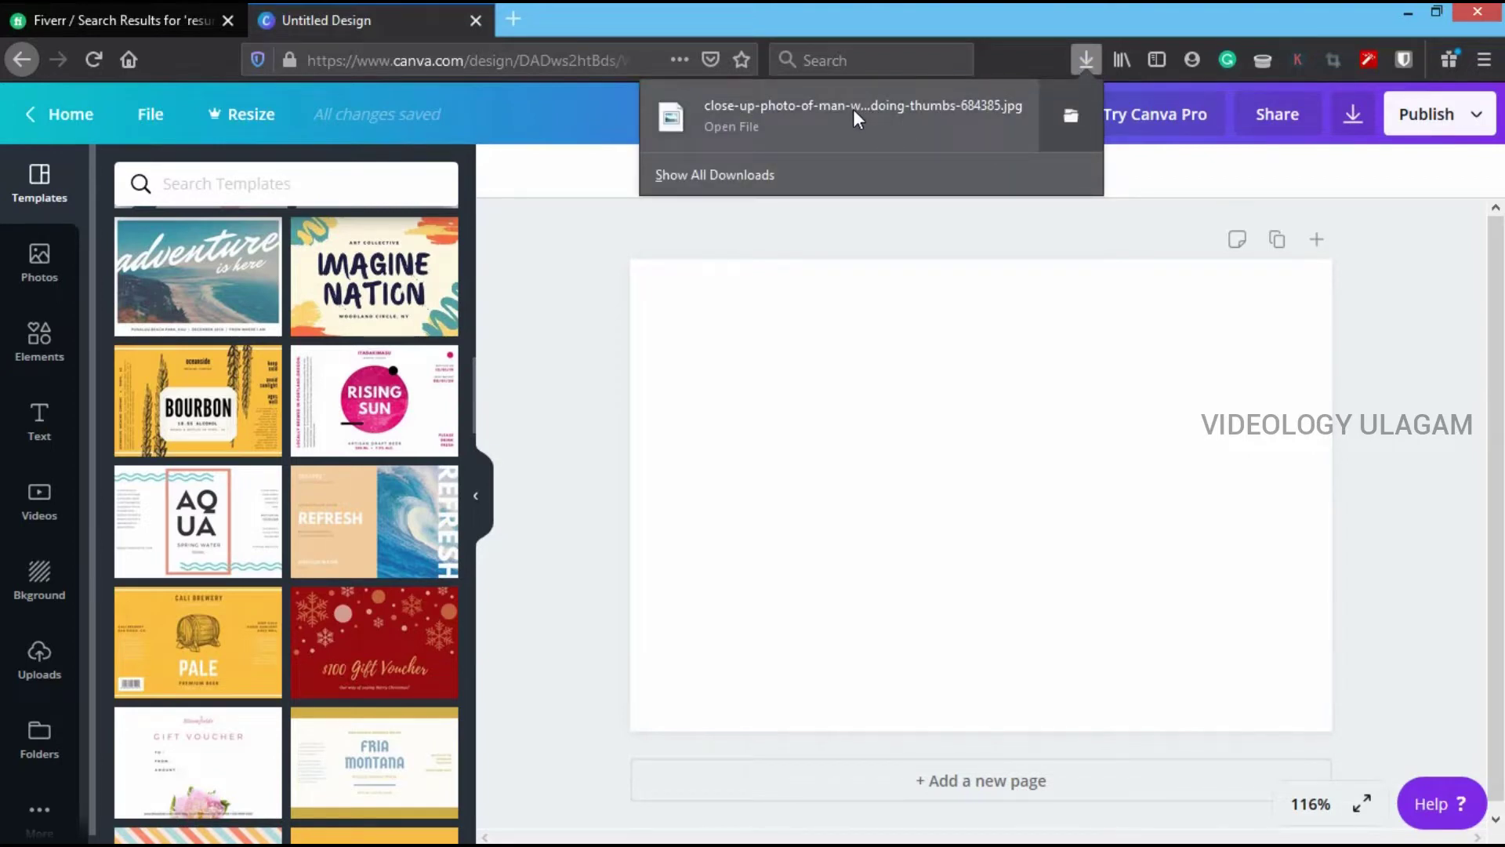
left_click_drag(891, 152, 855, 411)
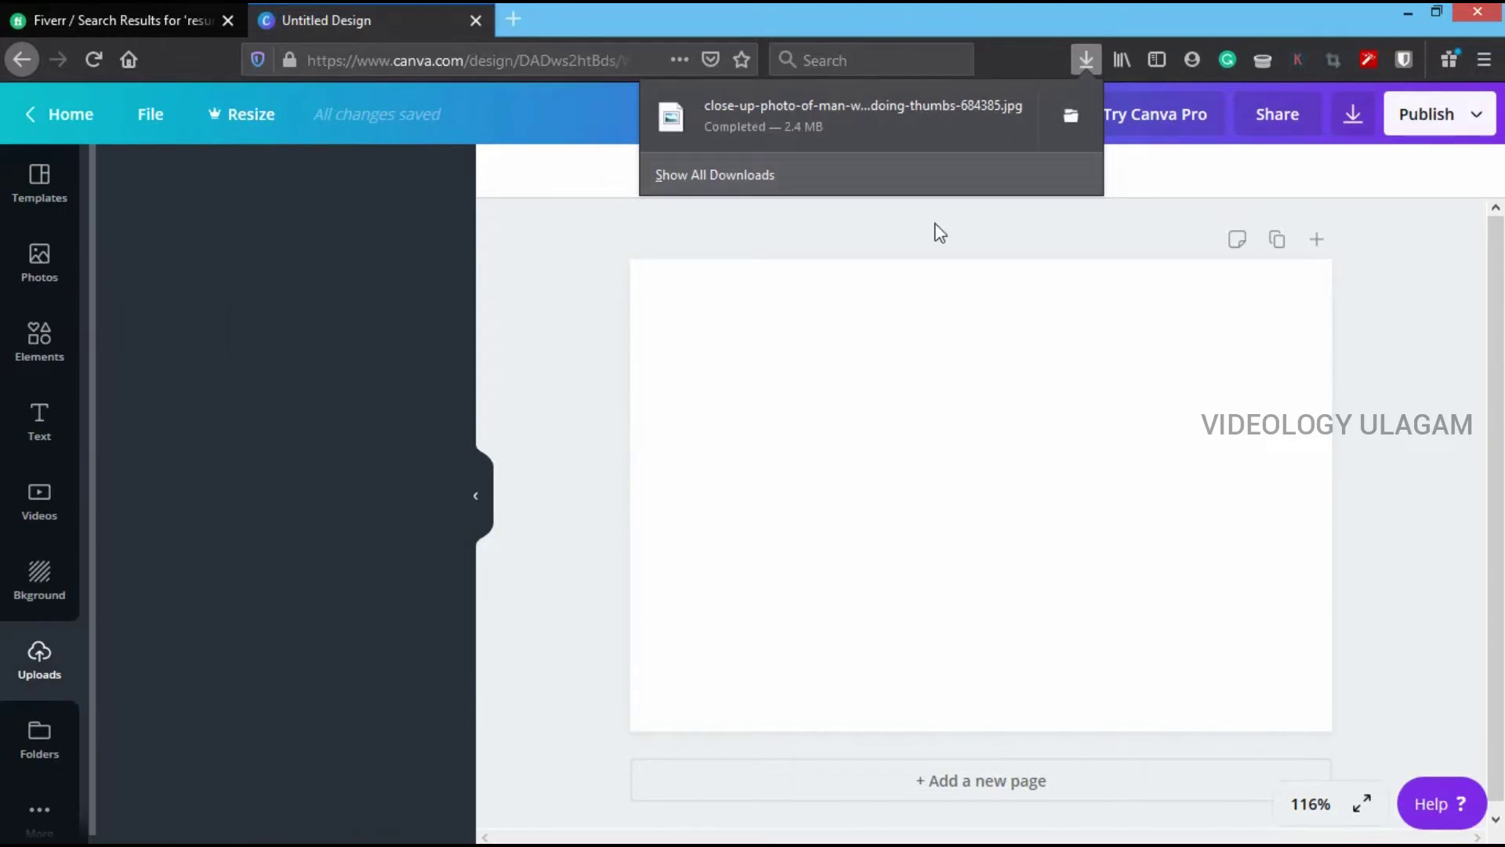
left_click(606, 255)
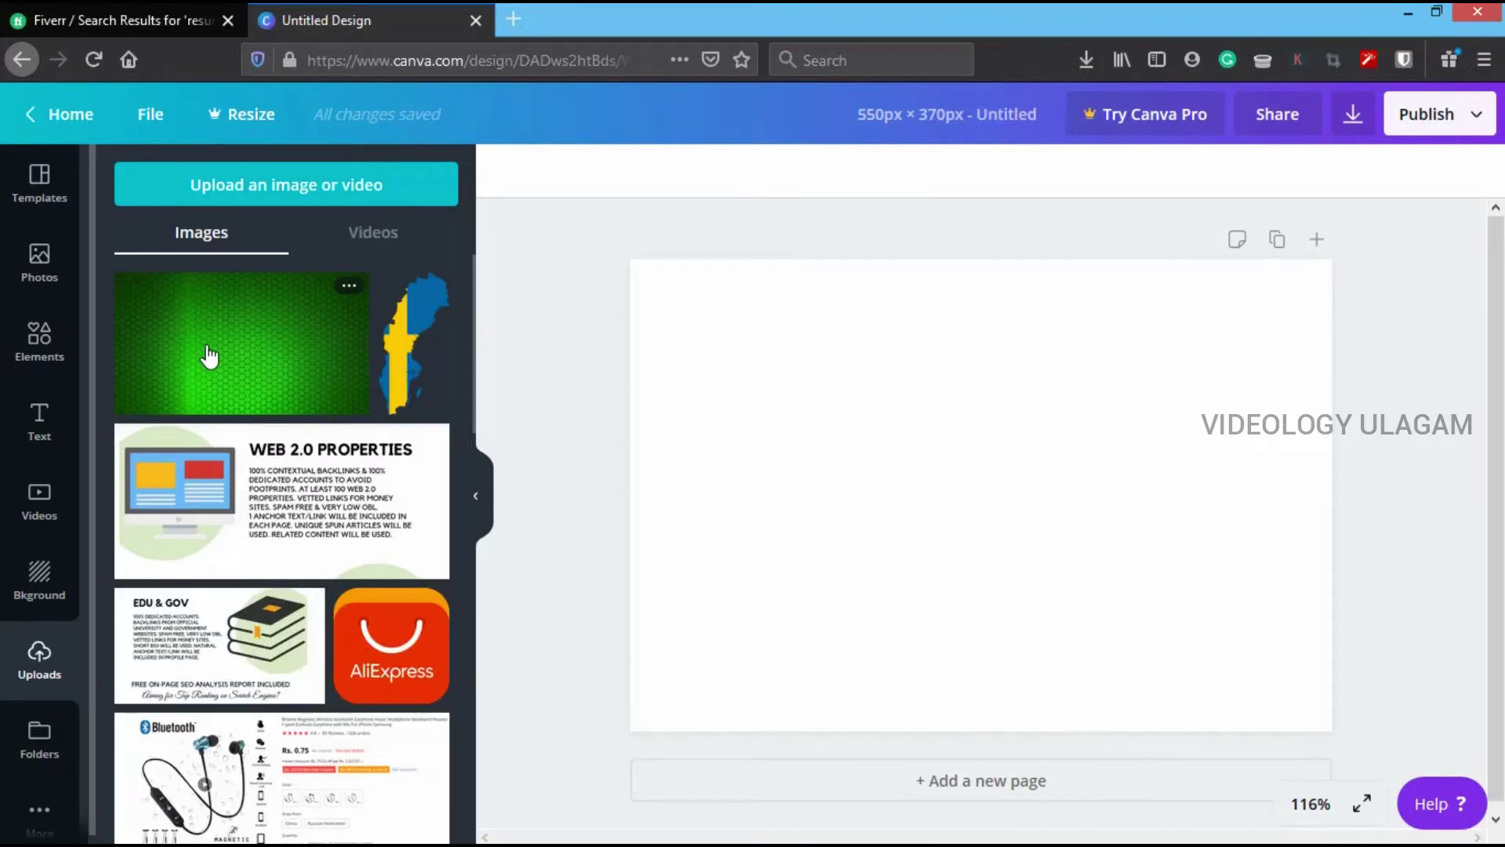
left_click(363, 362)
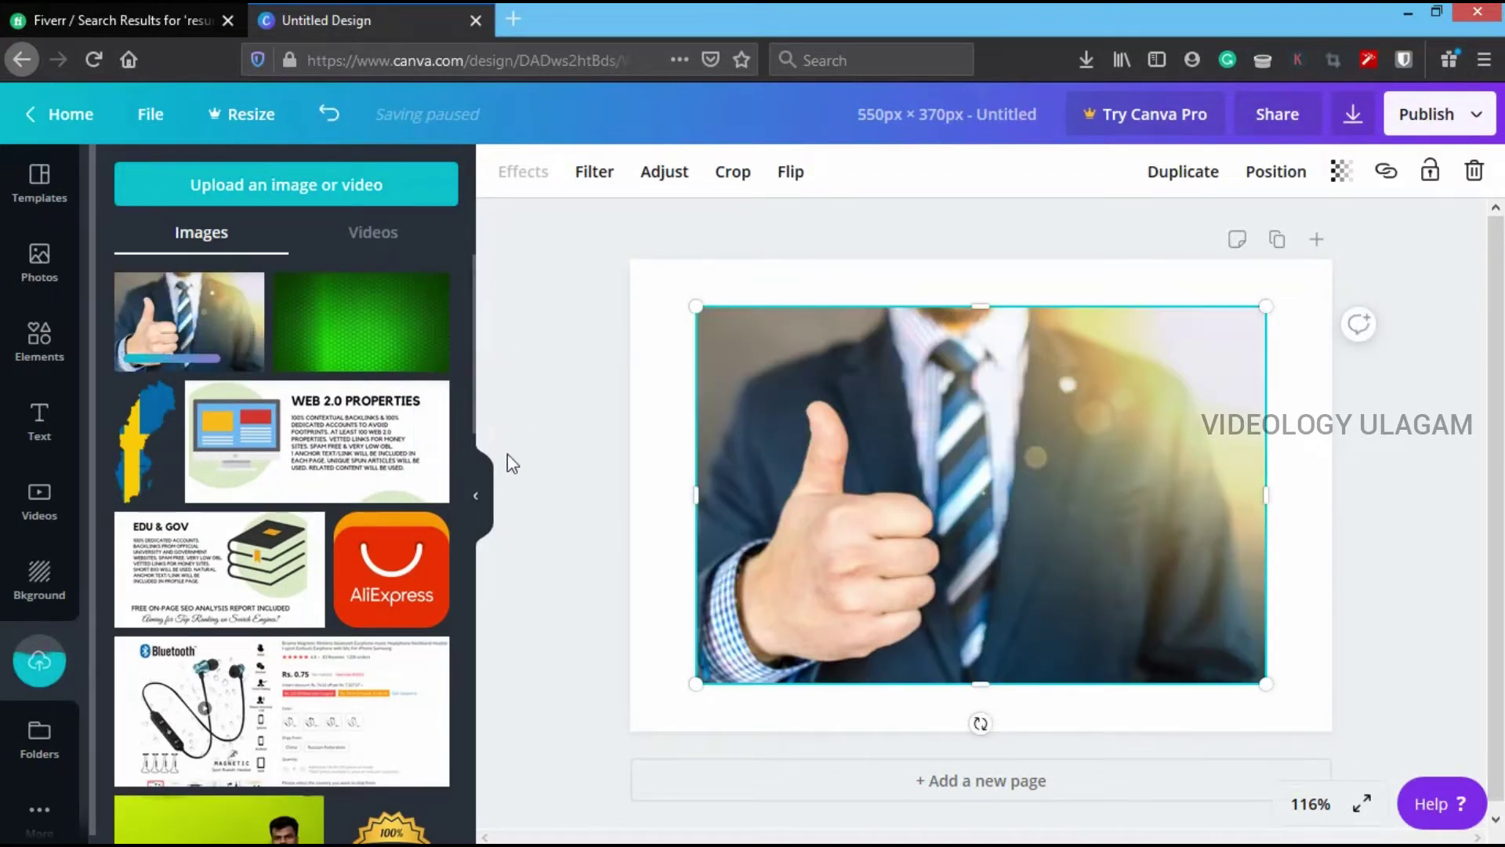
left_click(35, 267)
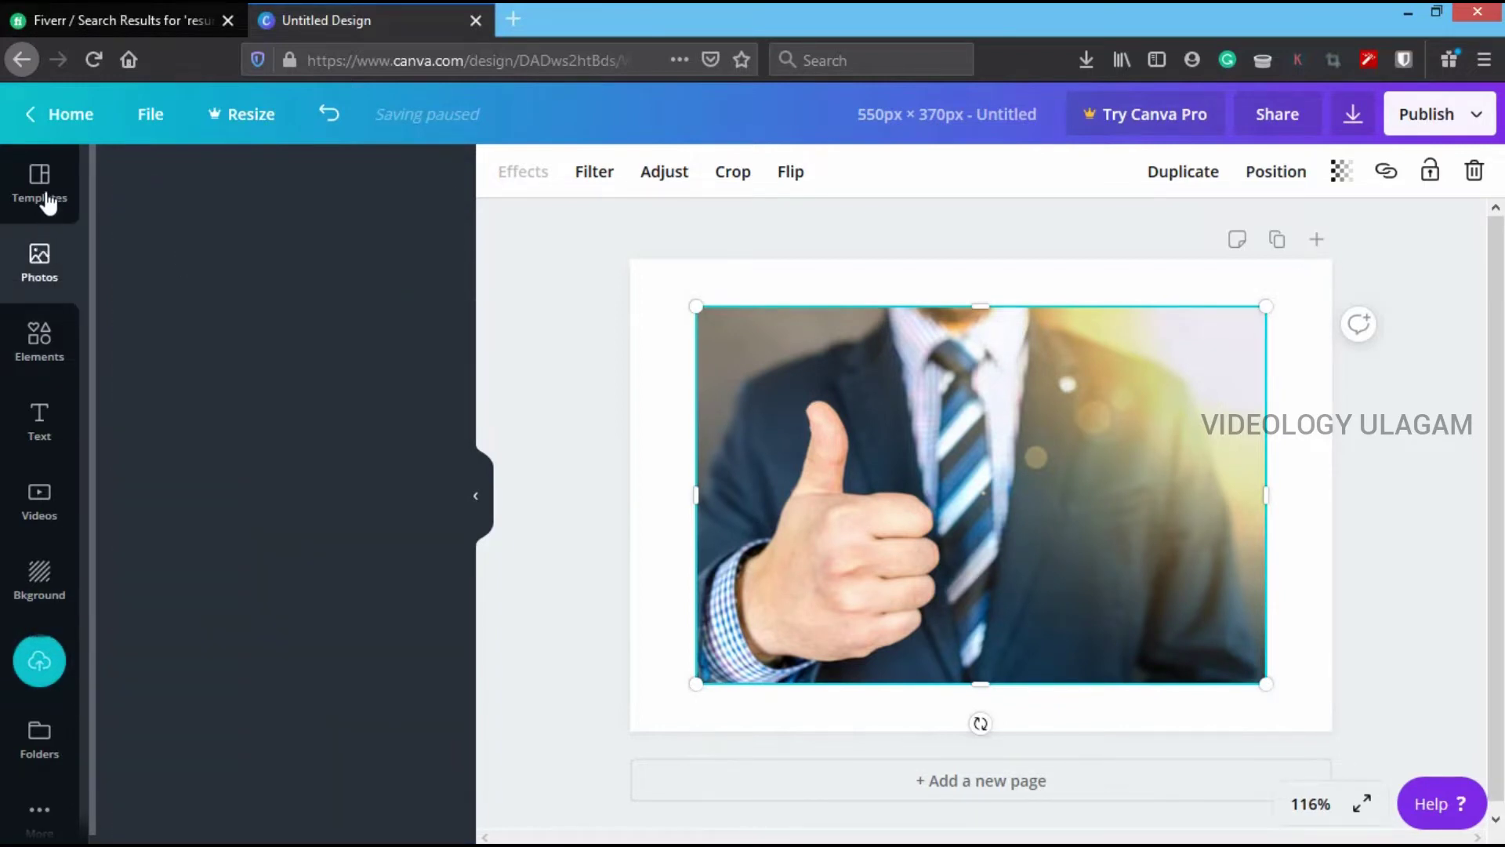
left_click(47, 201)
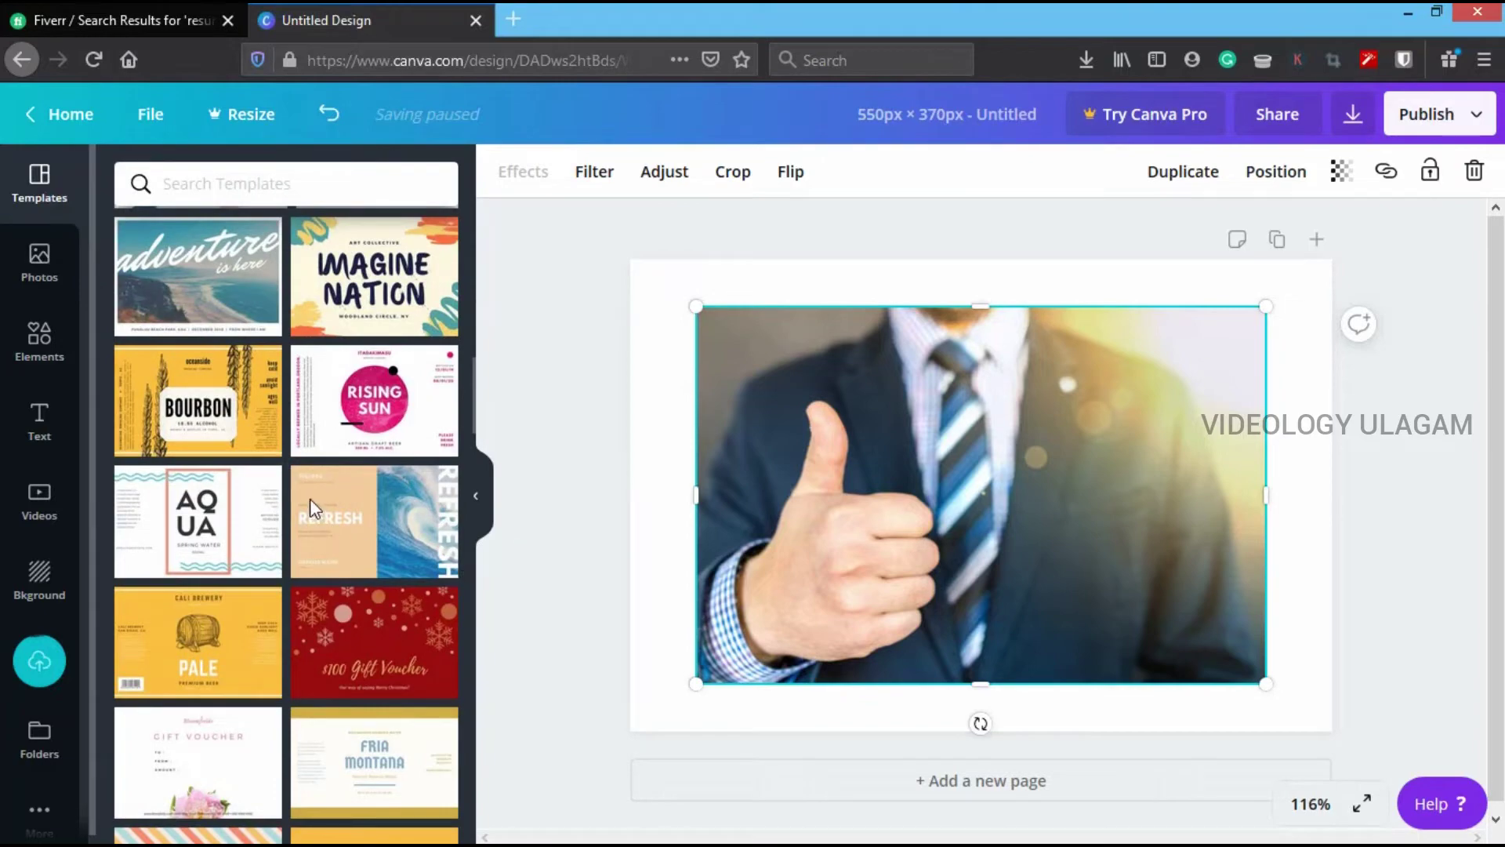
scroll(309, 511, "down", 6)
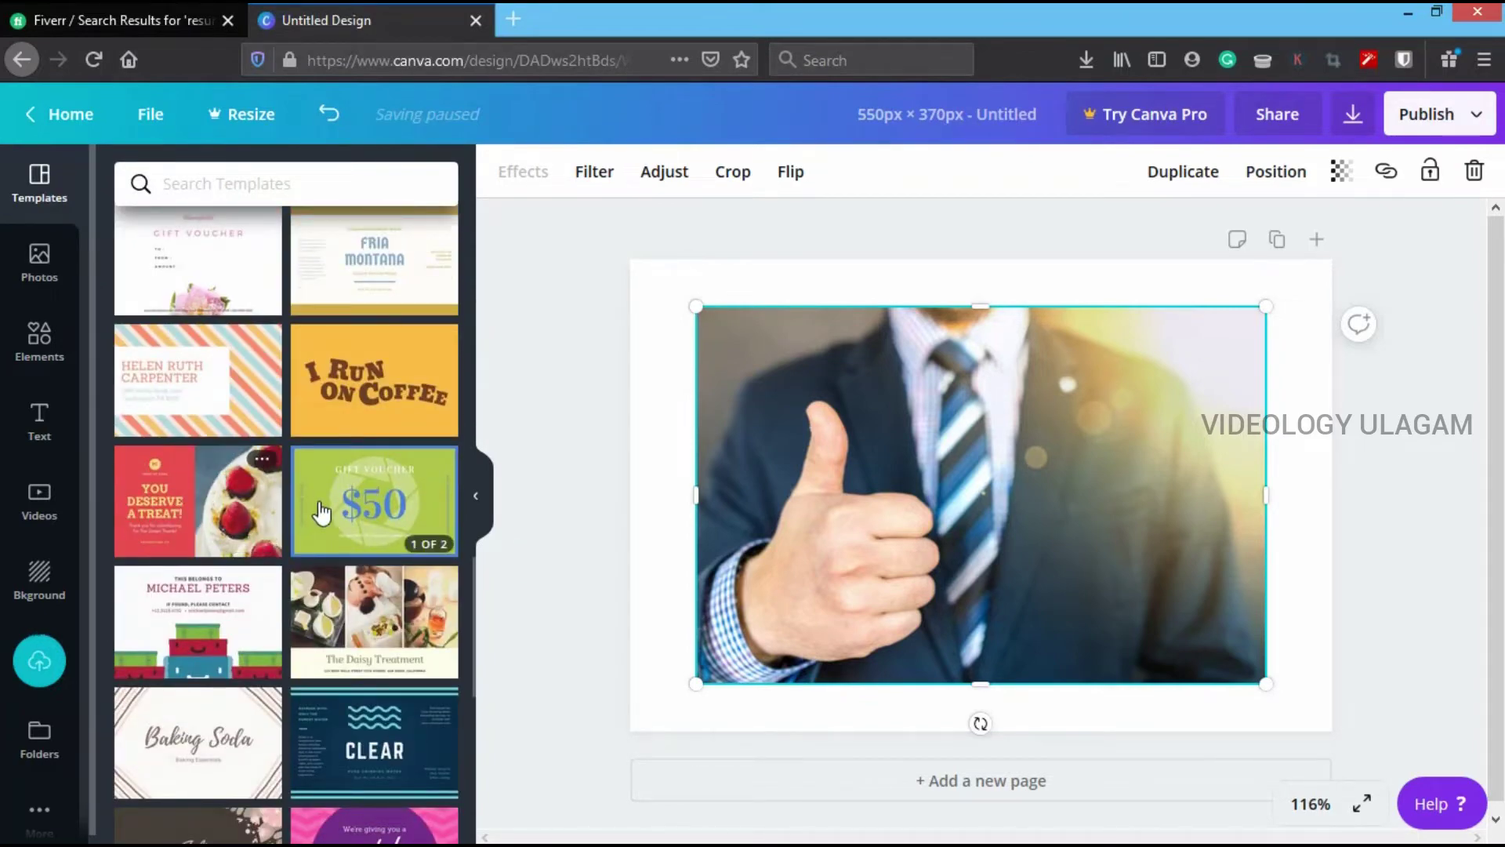
scroll(321, 513, "down", 5)
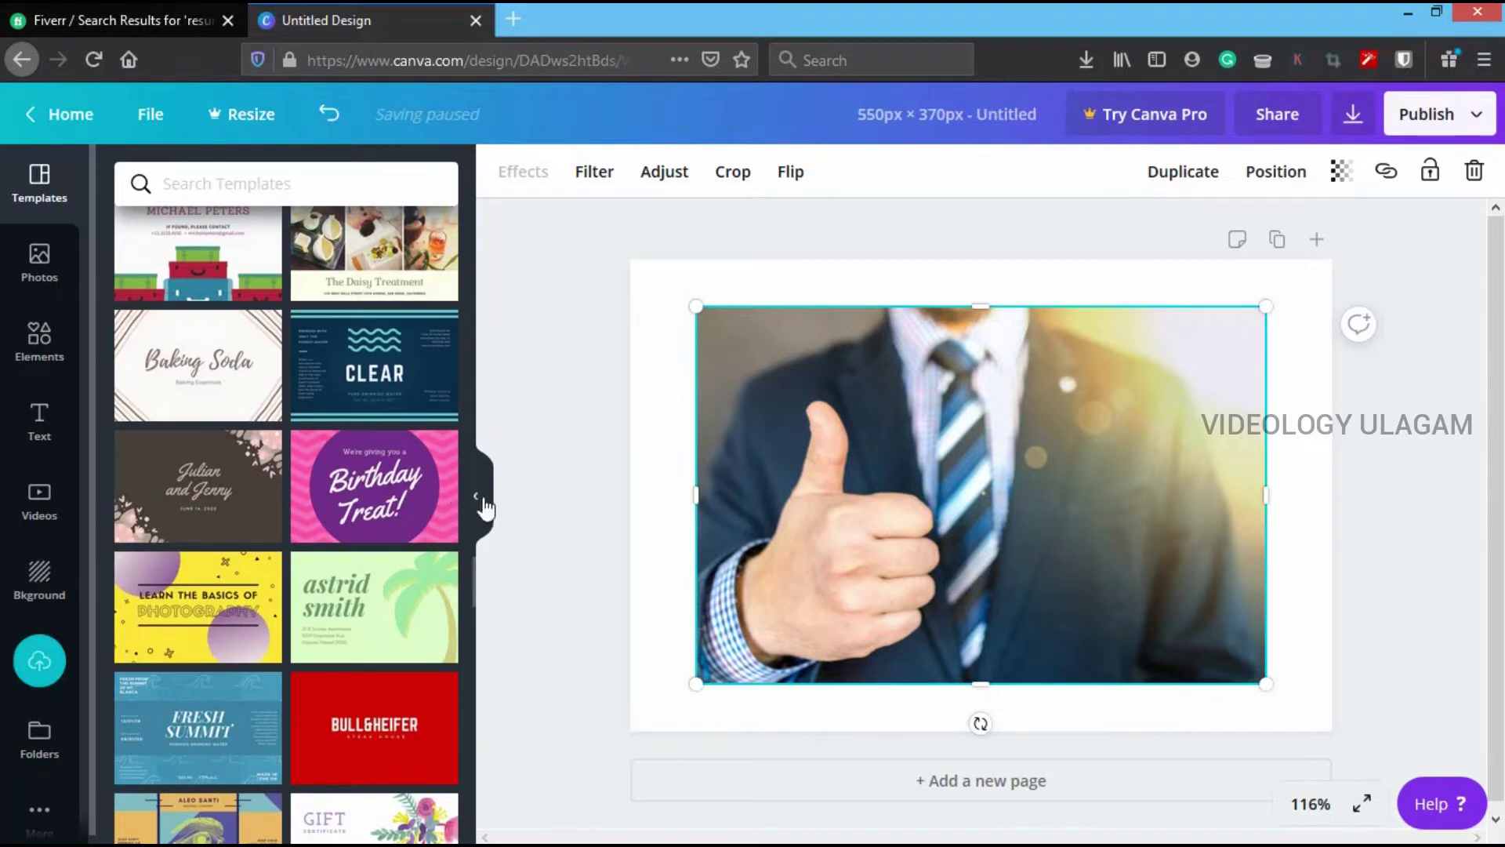
Step: Enlarge the thumbs-up photo from its opposite corners until it covers the whole 550 × 370 px page
left_click(484, 506)
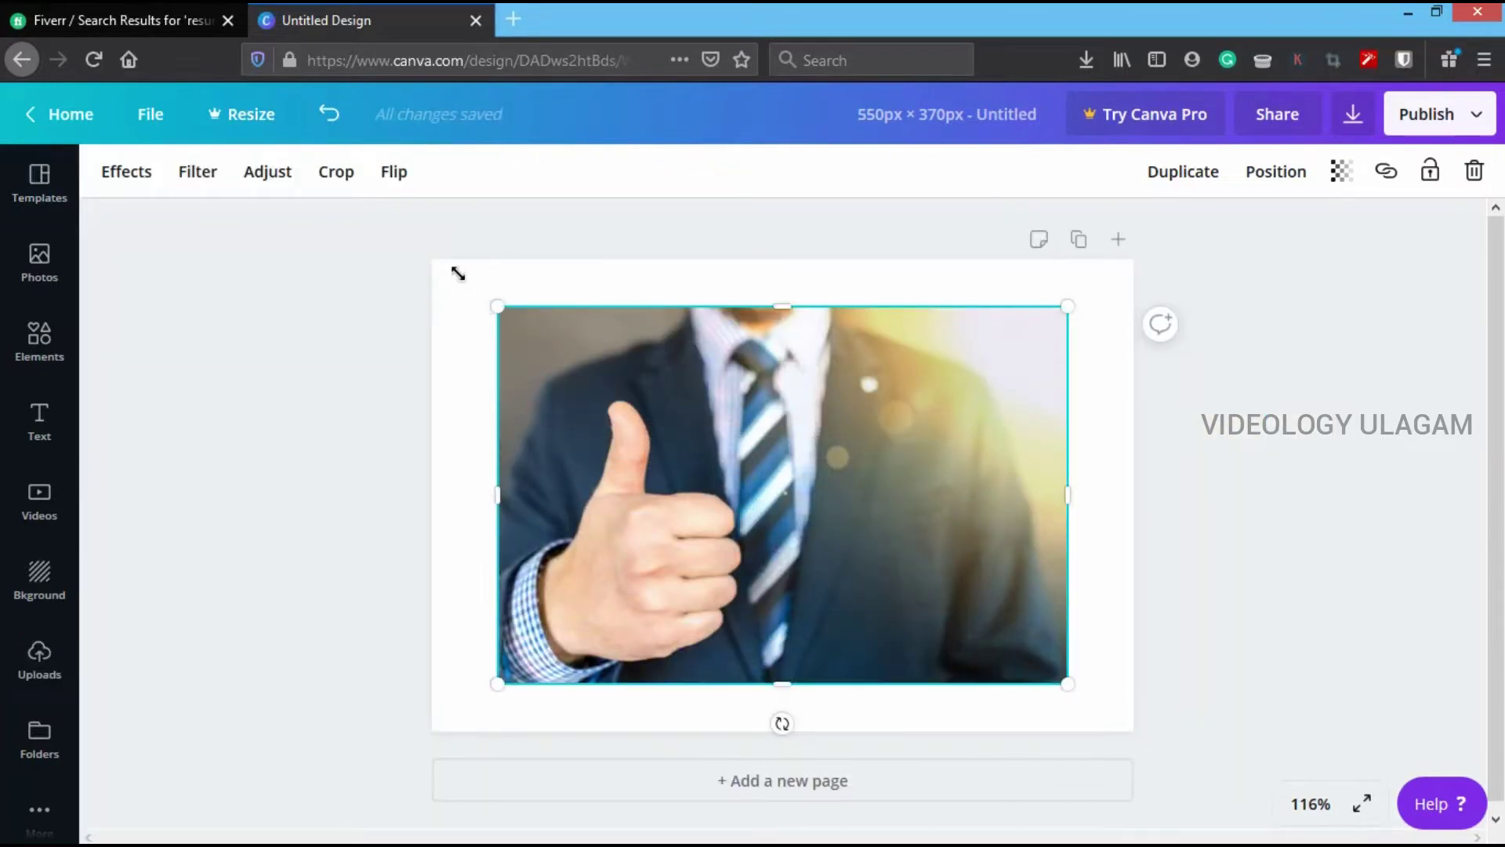
left_click_drag(457, 274, 435, 253)
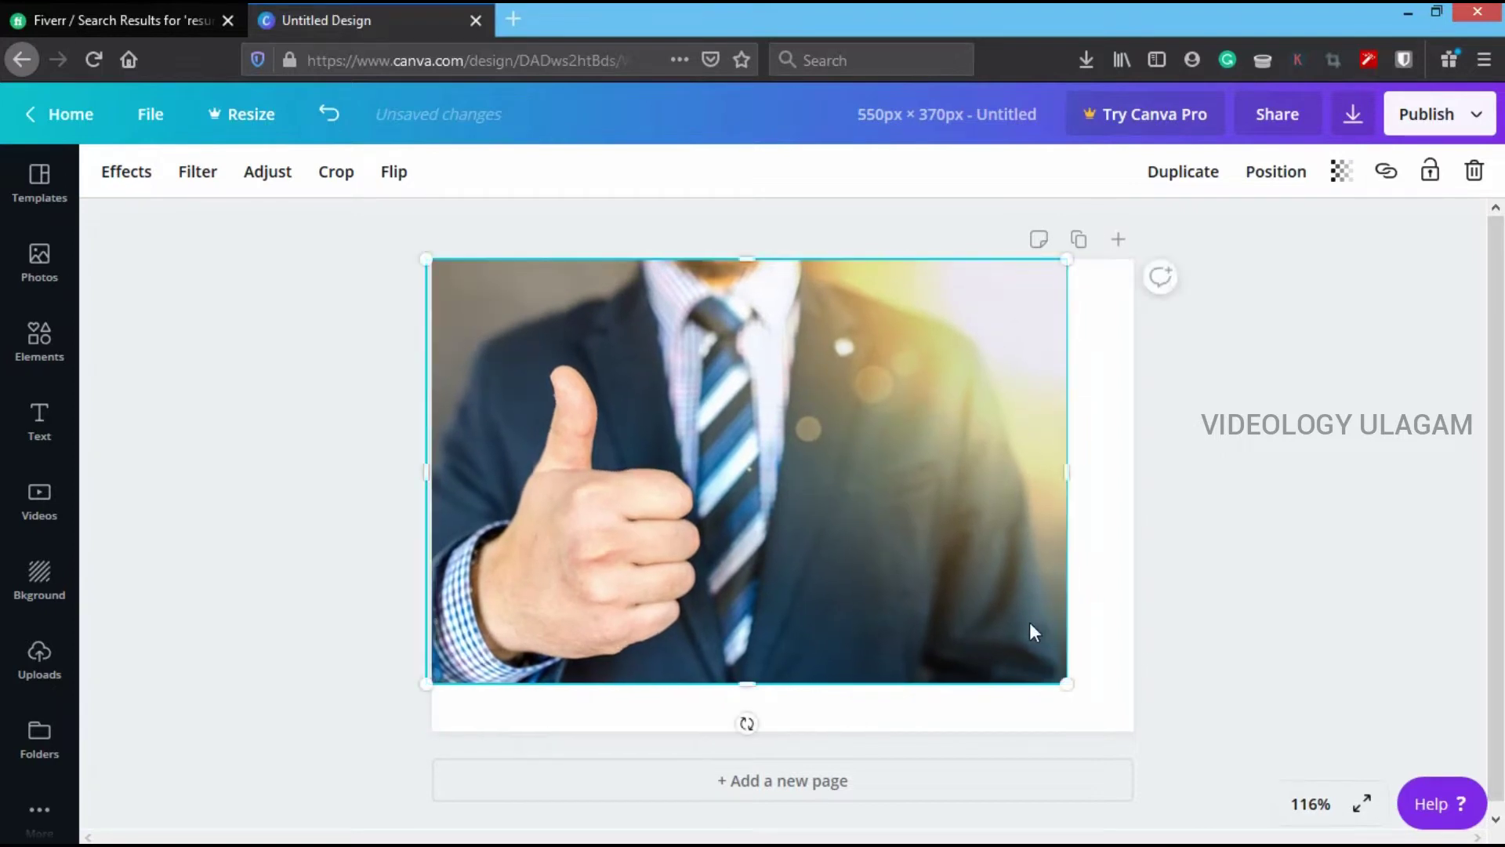
left_click_drag(1067, 683, 1136, 737)
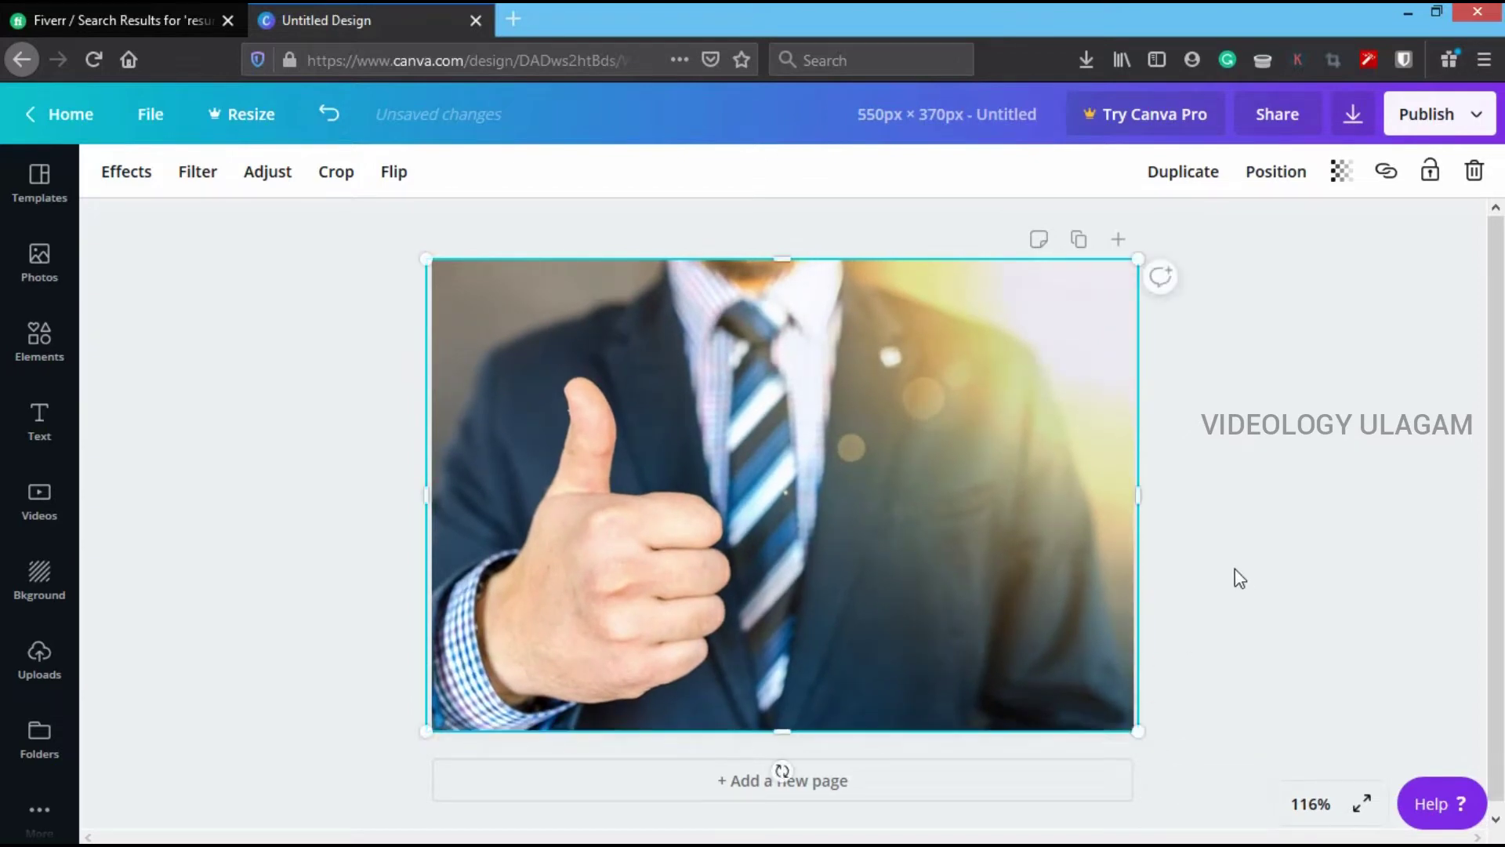
left_click(1239, 579)
Step: Open Pexels in a new browser tab and search it for "resume" photos
left_click(511, 15)
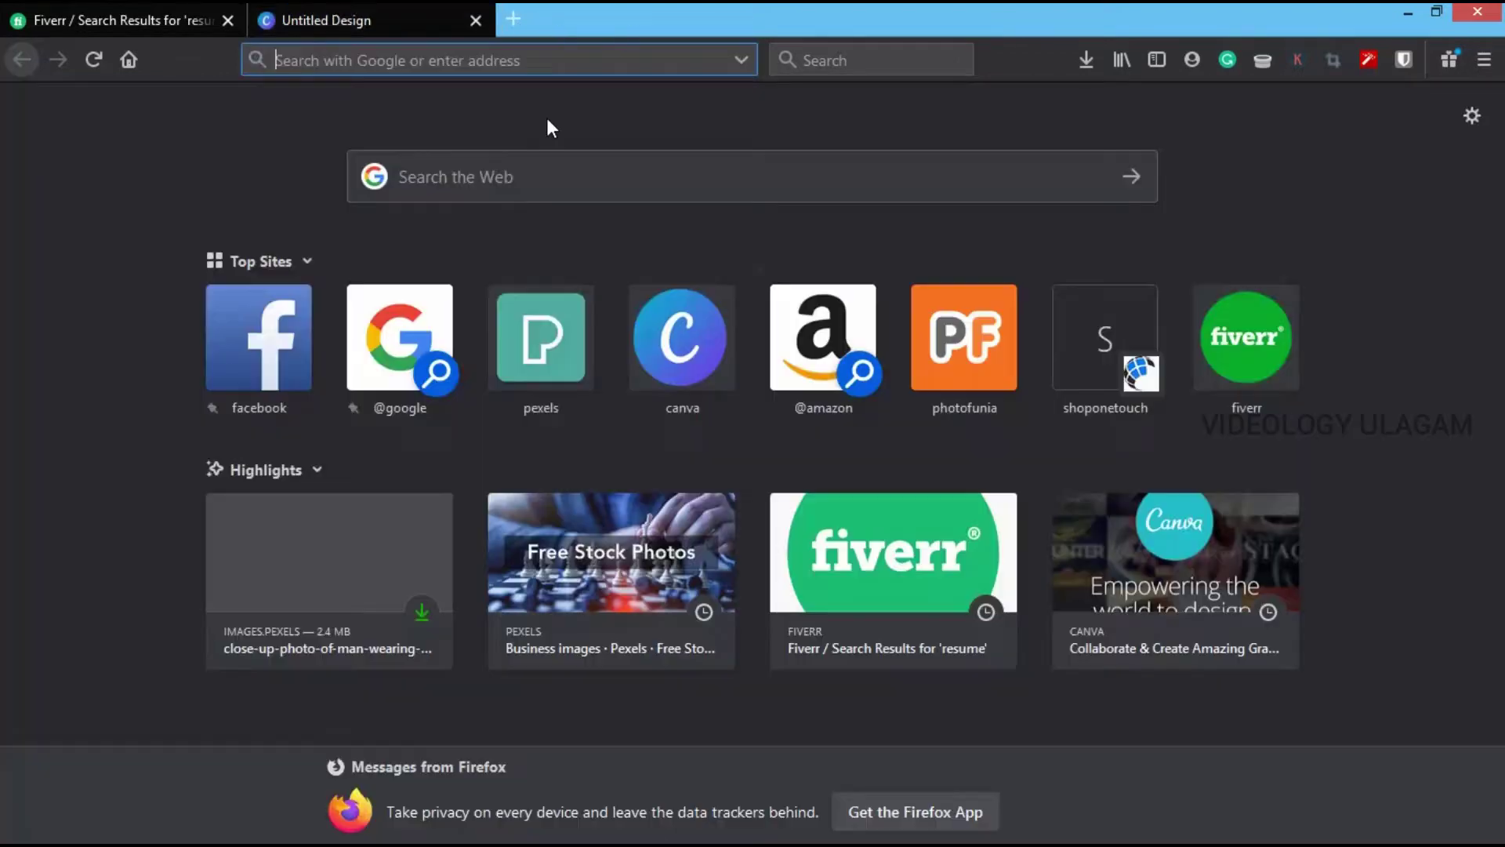
type("pexer;s")
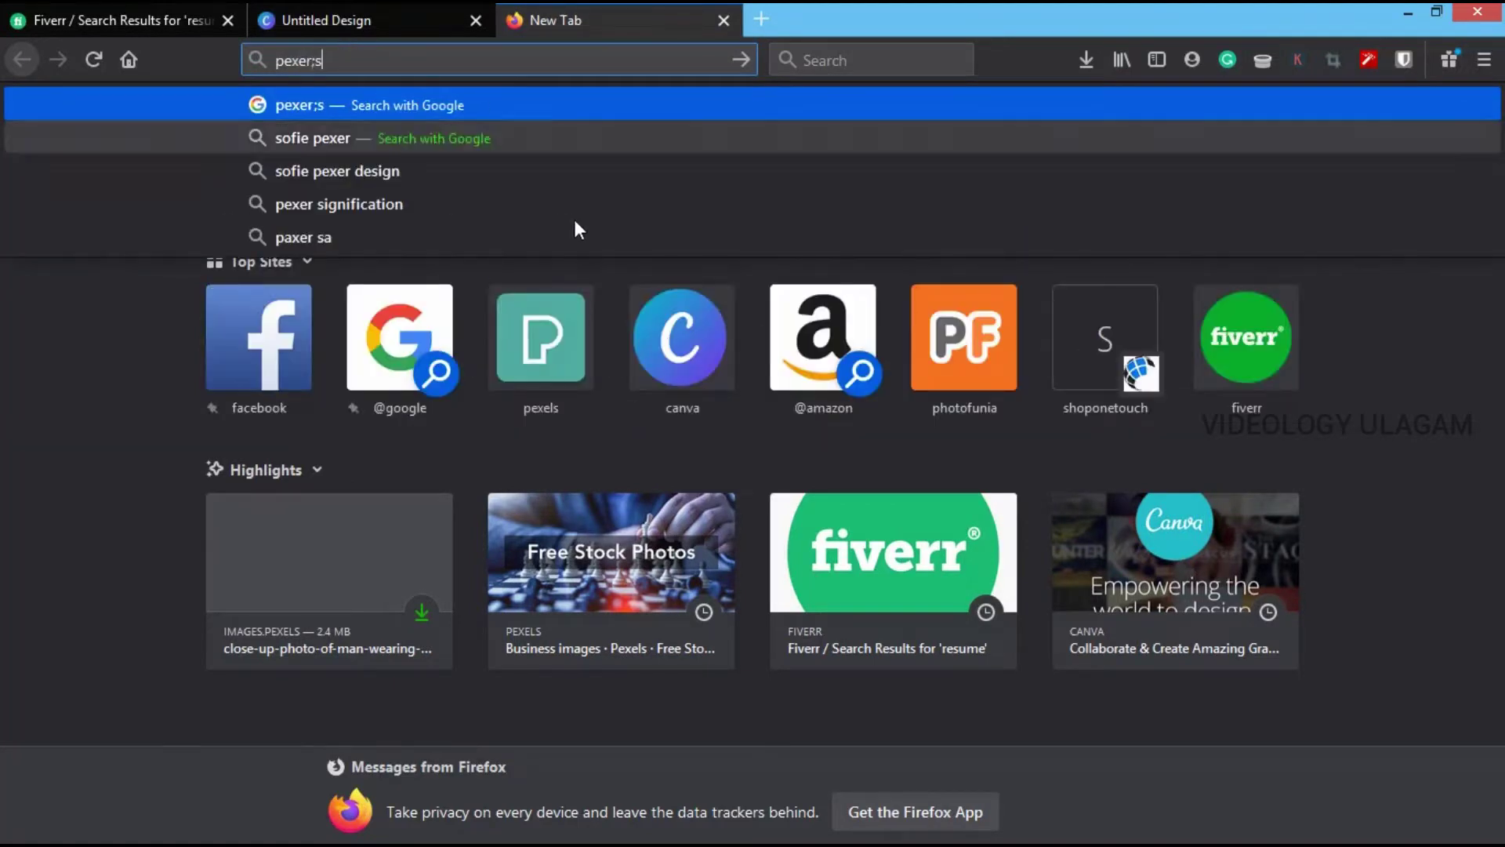
left_click(535, 371)
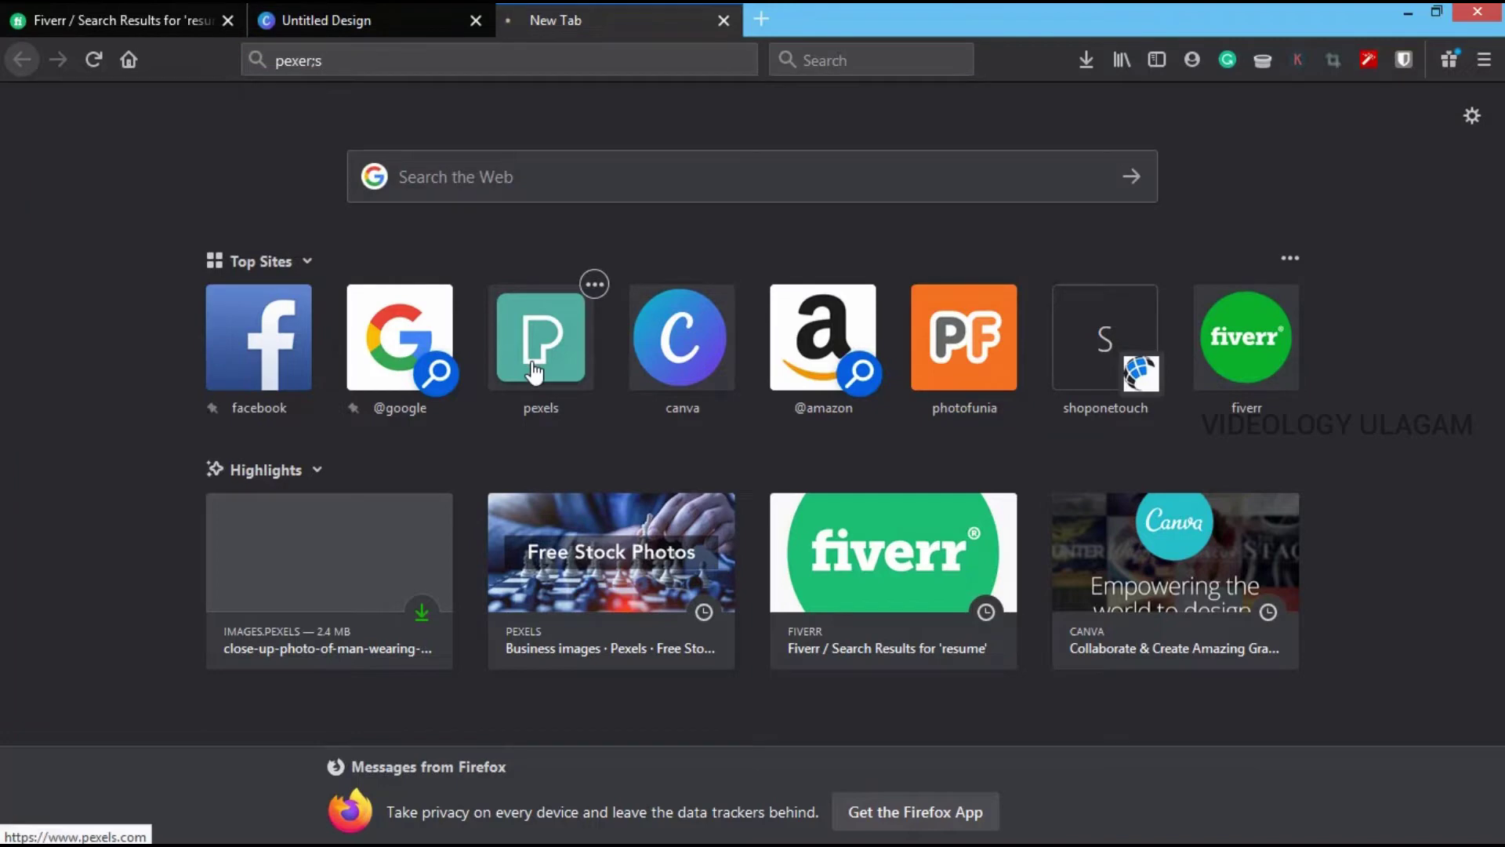
left_click(535, 371)
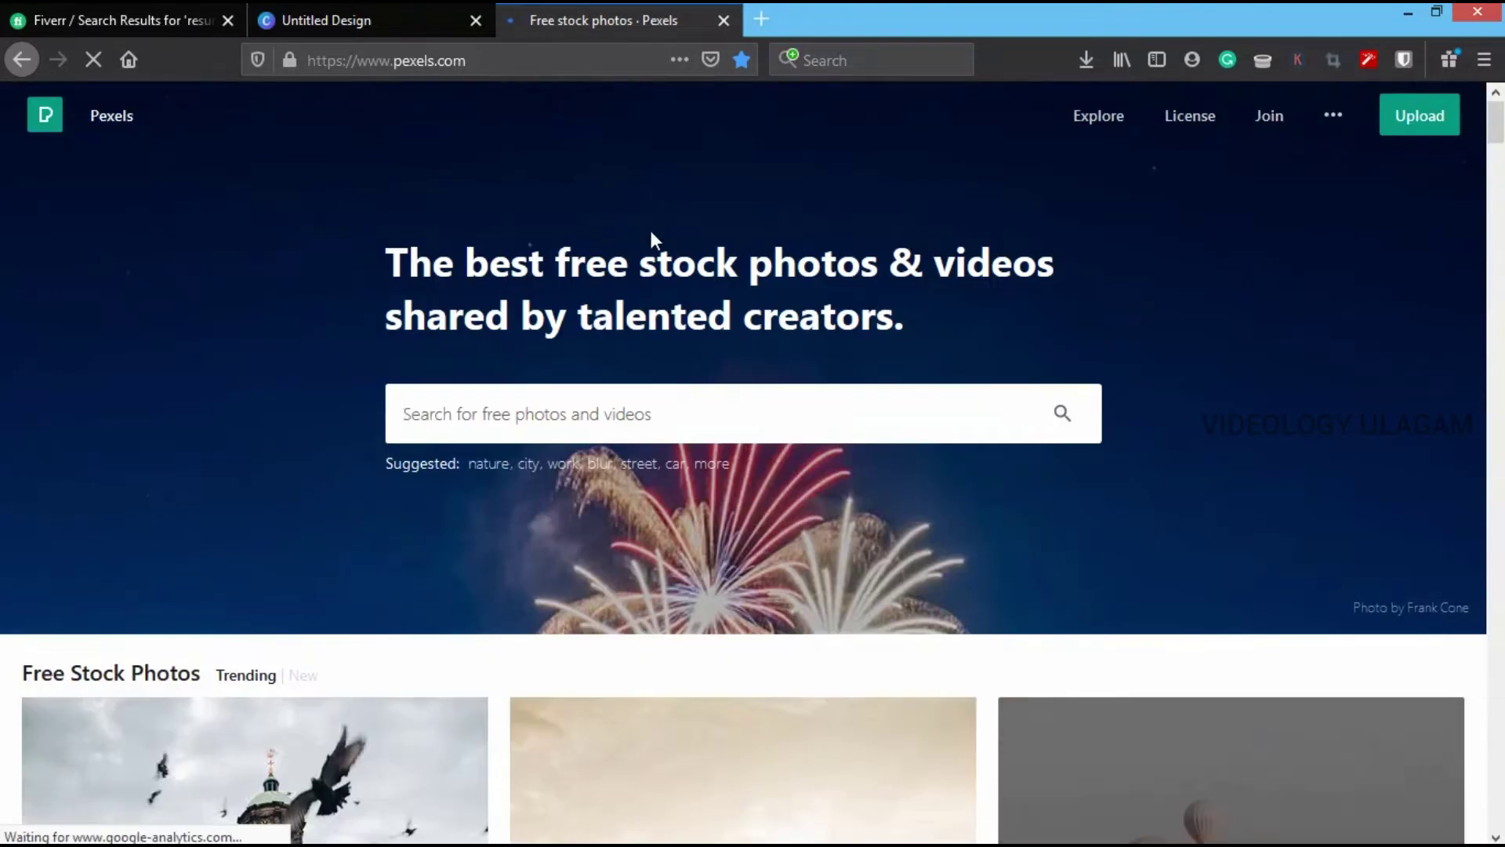
left_click(656, 412)
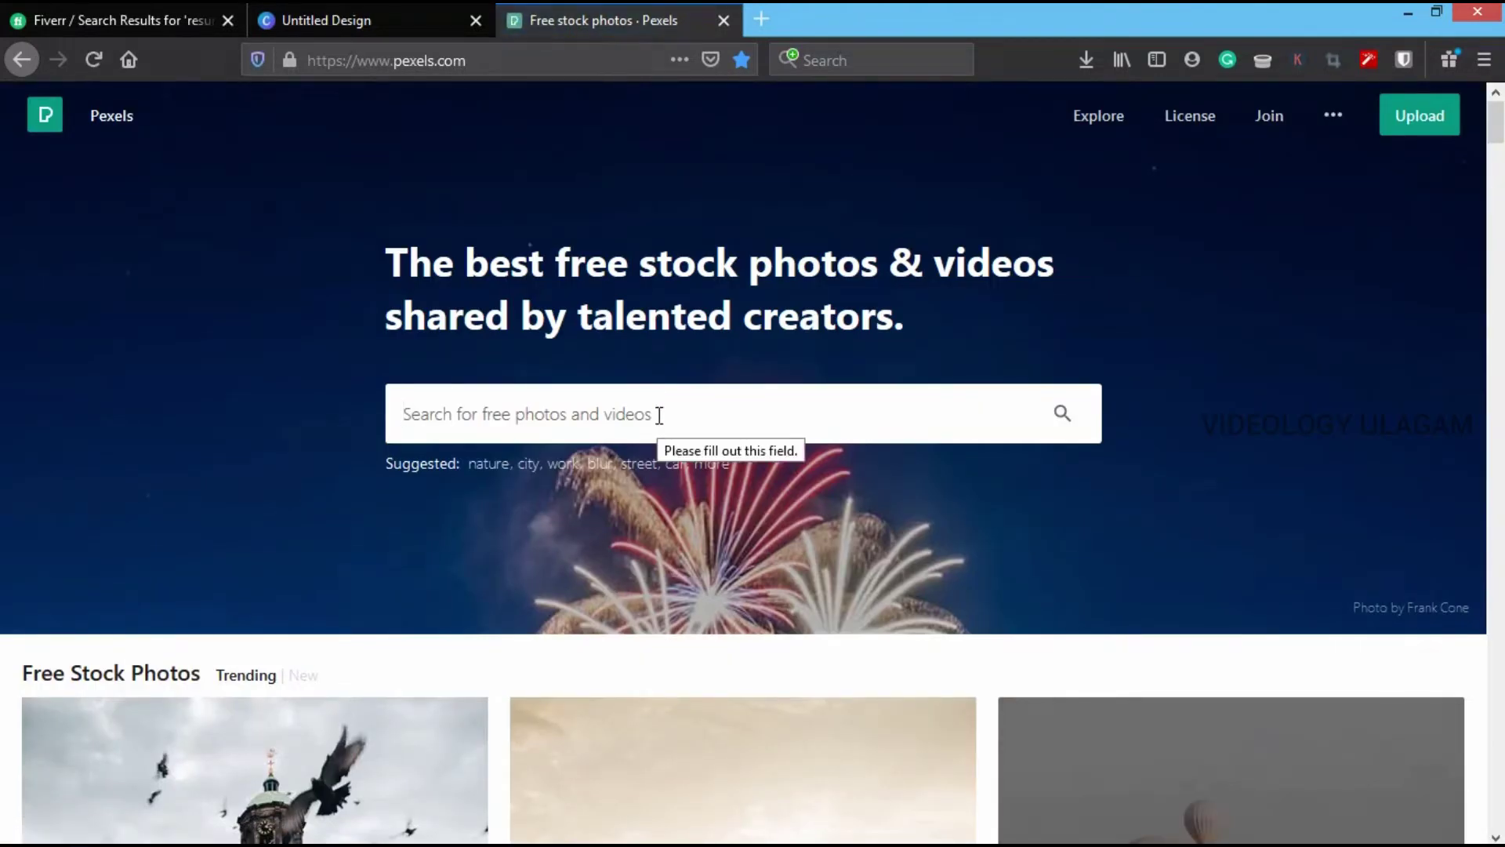
type("resume")
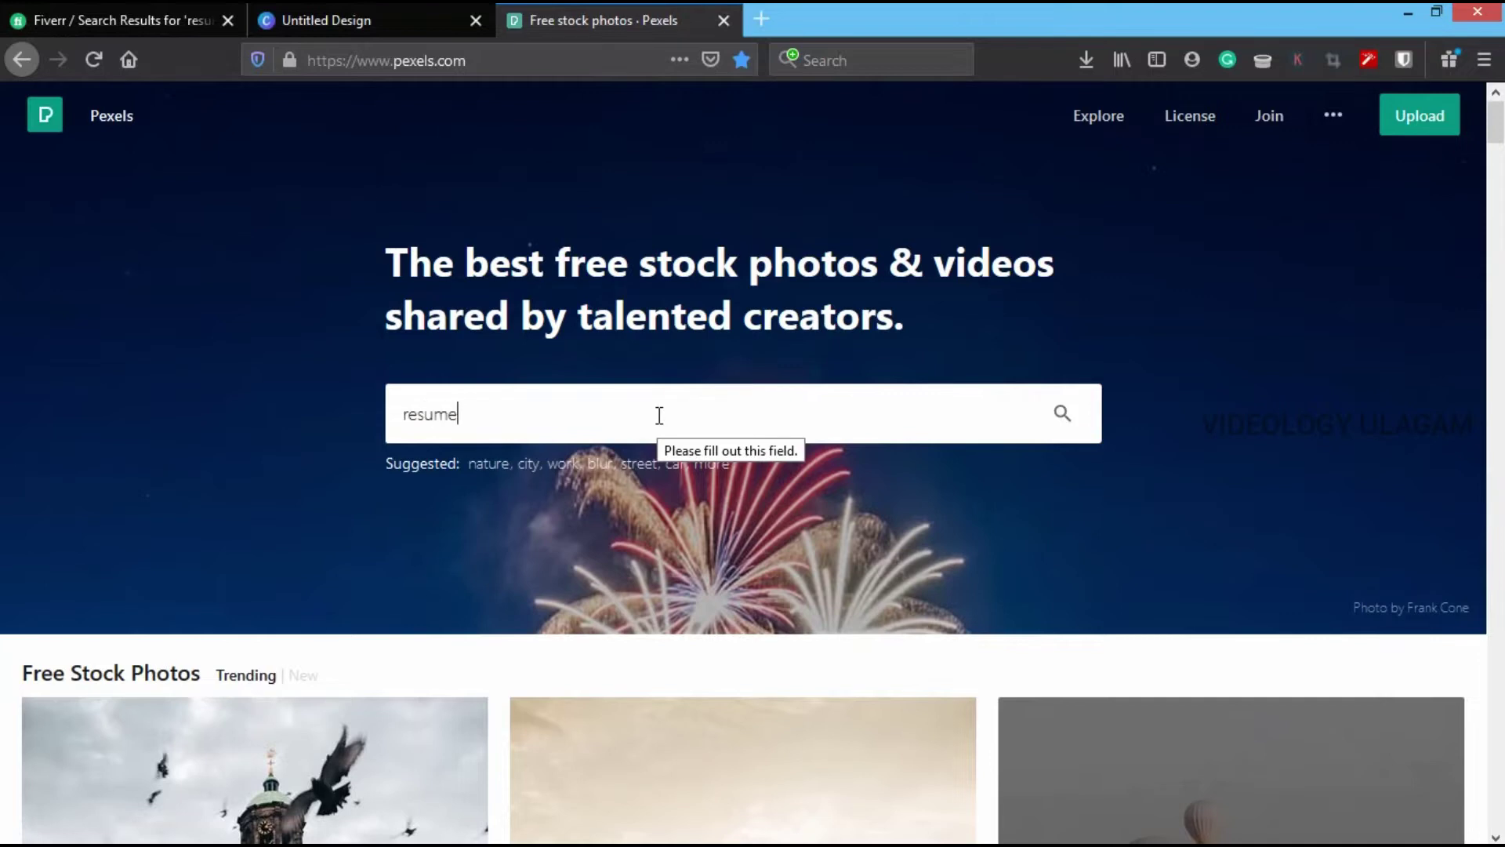
key("Return")
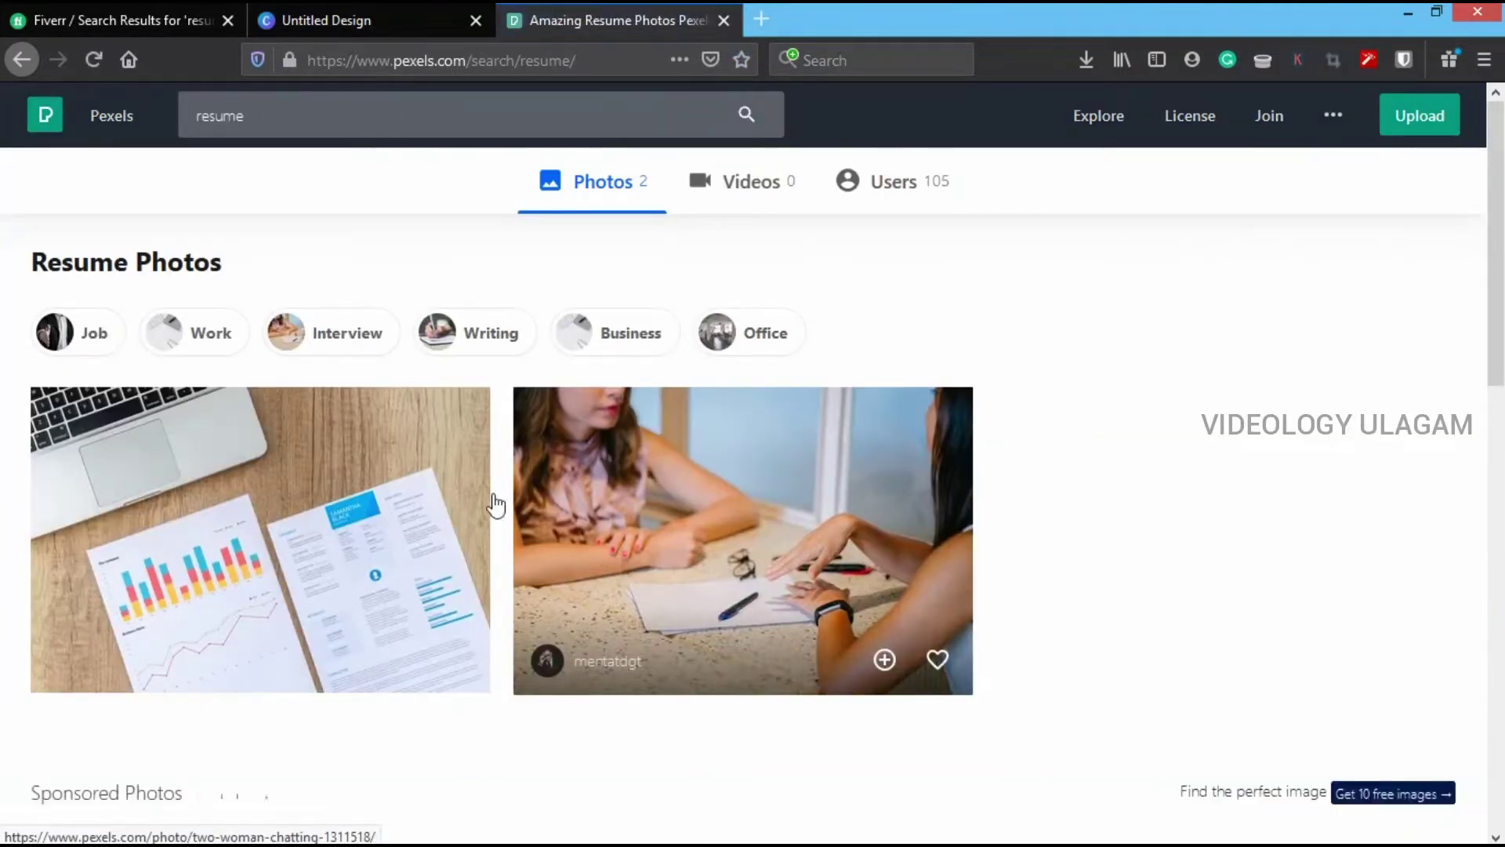
Step: Examine the free and sponsored resume photos, including the sponsored "Resume Writing" notebook image, for one suited to the design
scroll(420, 494, "down", 3)
scroll(298, 353, "down", 3)
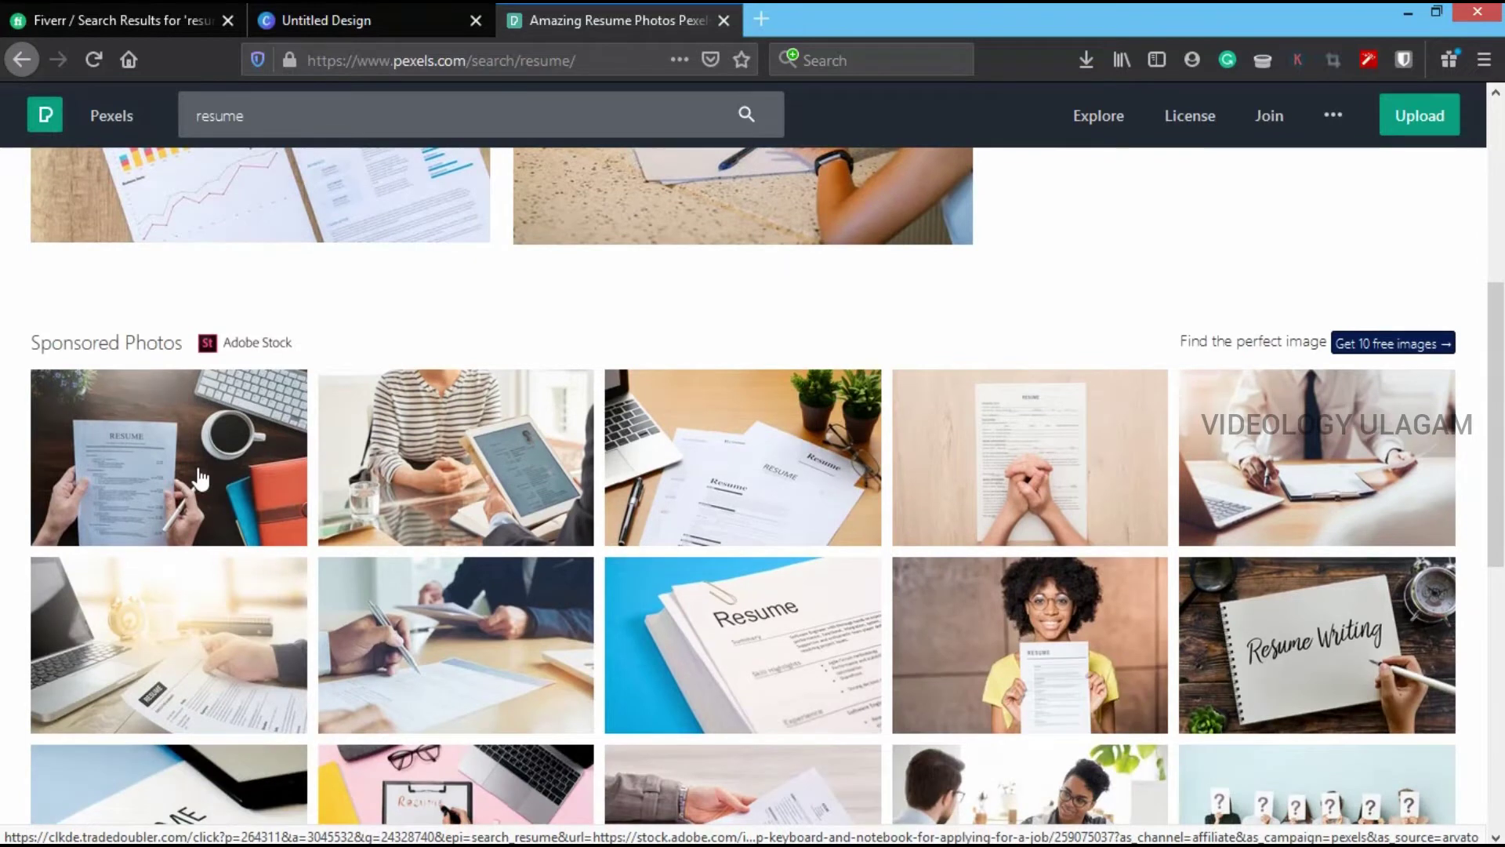
left_click(1326, 647)
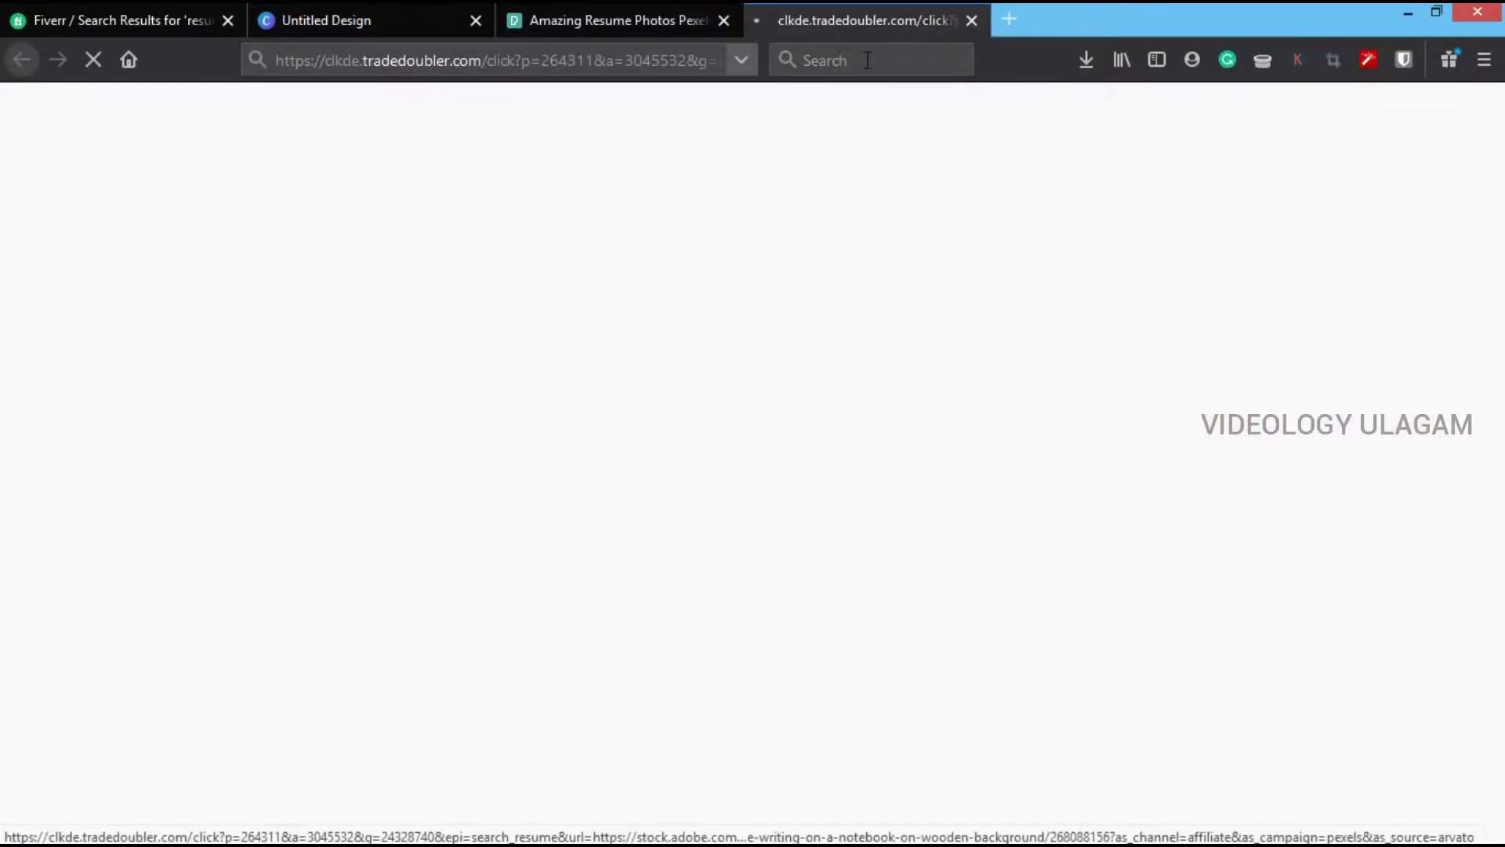
left_click(972, 21)
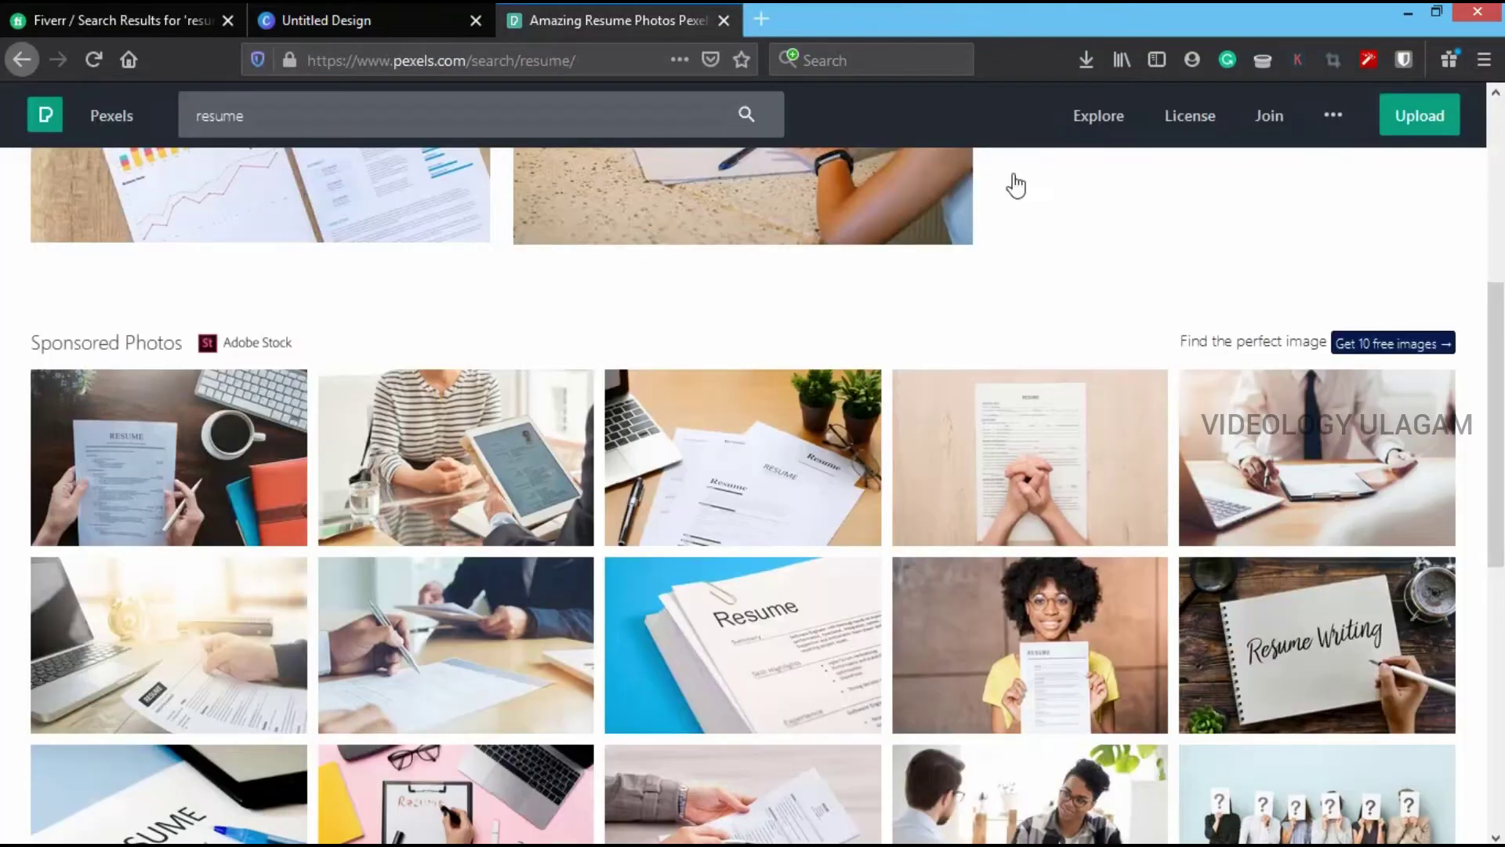
left_click(1286, 613)
left_click(970, 20)
scroll(1085, 420, "down", 4)
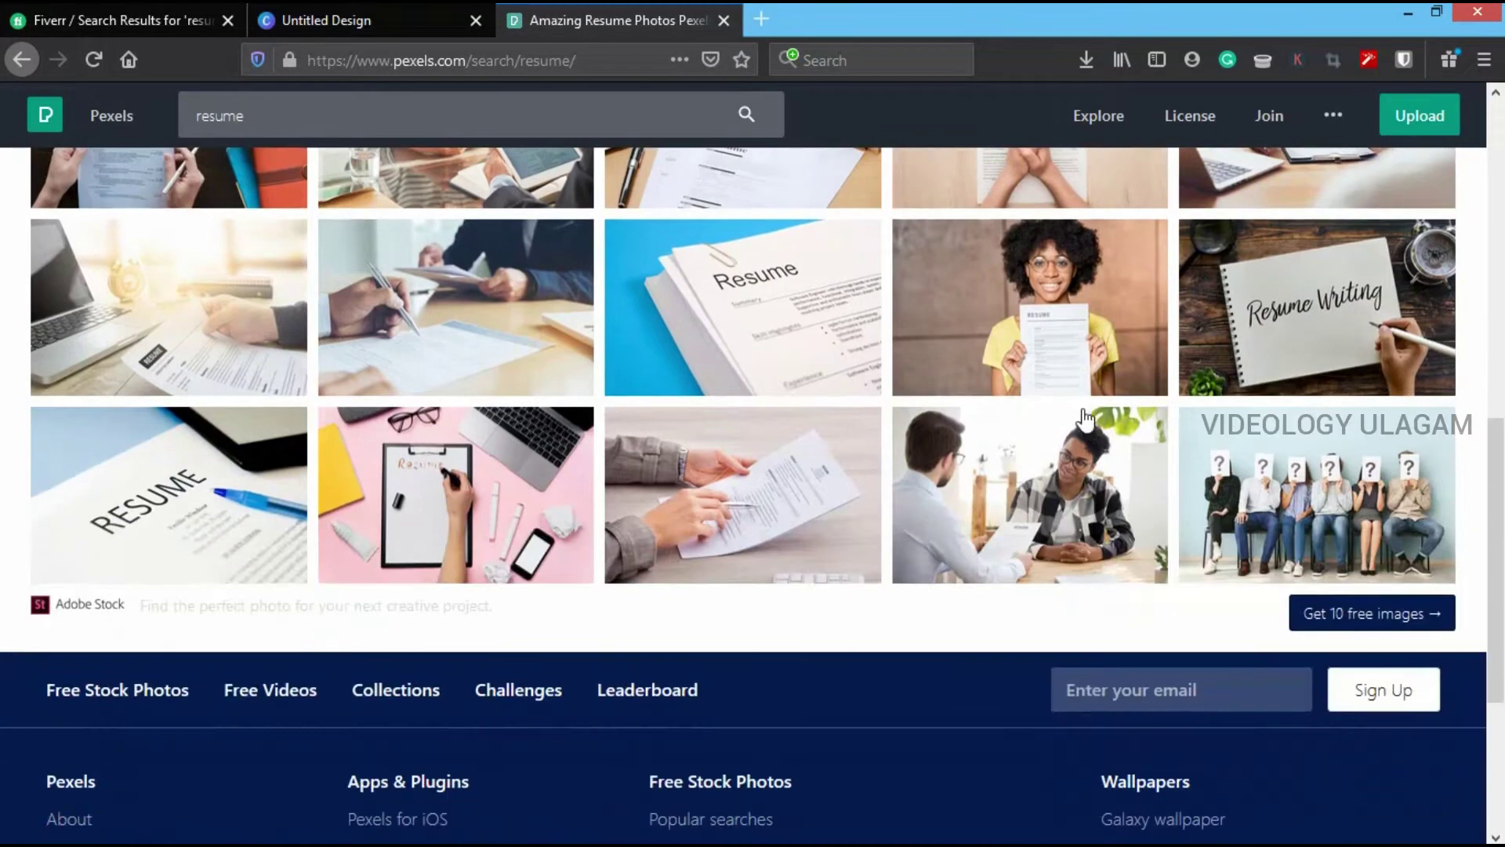
scroll(594, 504, "up", 10)
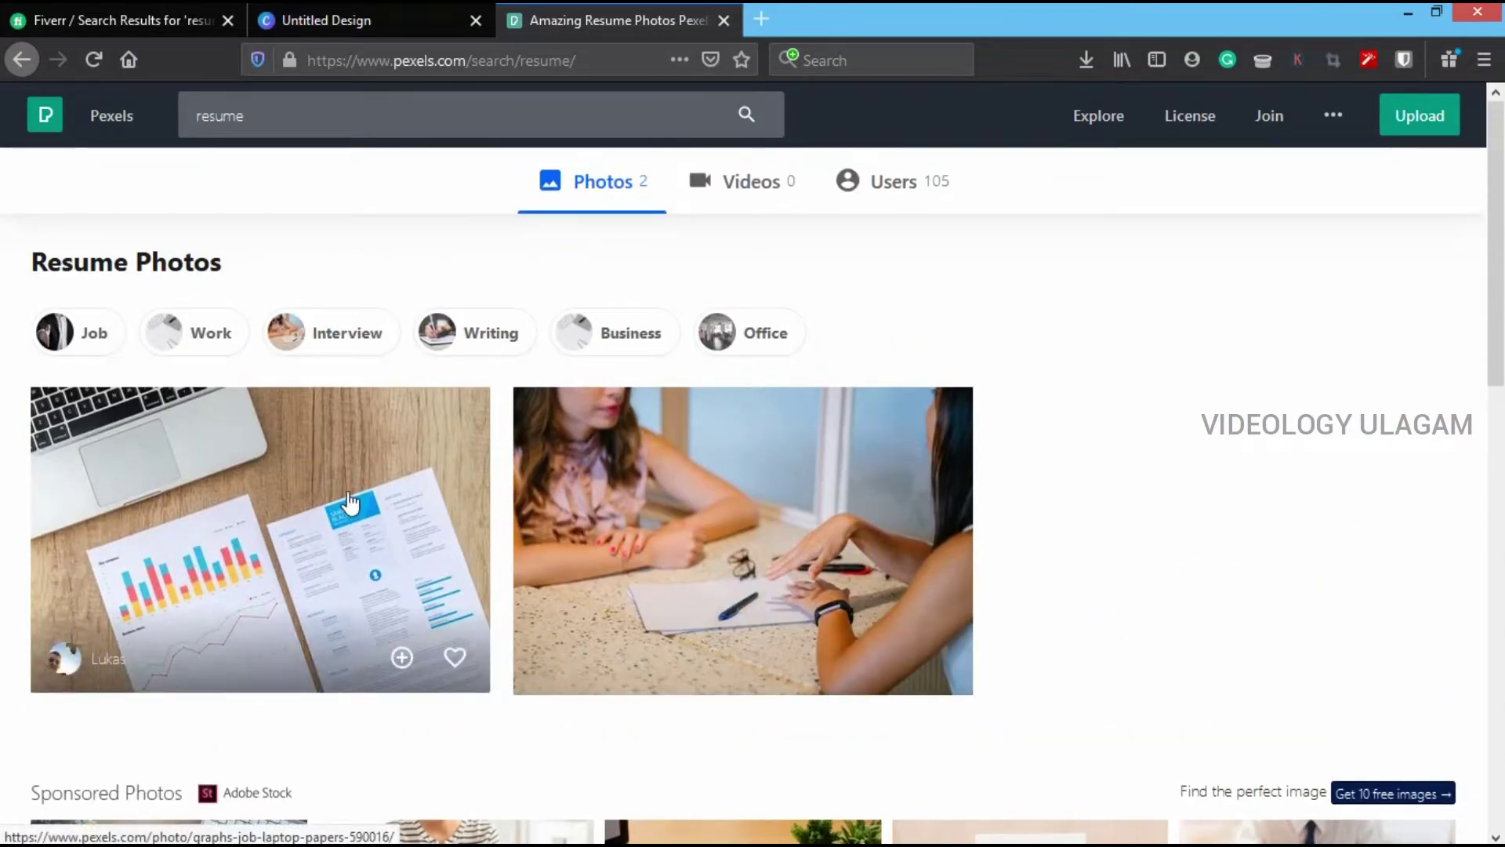
Step: Download the free photo of the laptop with printed chart and resume papers from the Pexels resume results, and close Pexels
scroll(887, 350, "down", 10)
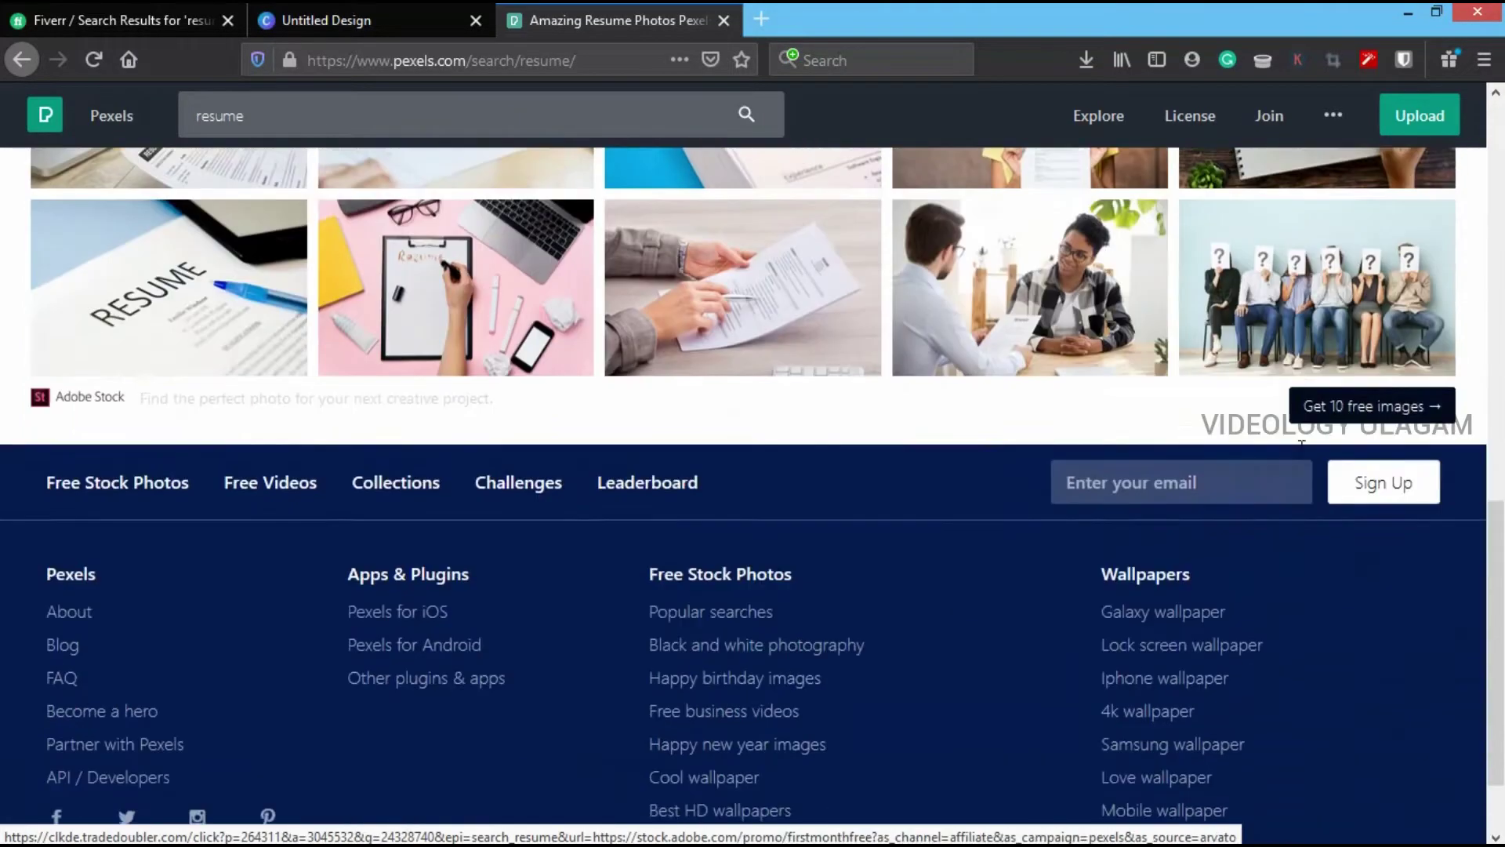
scroll(1075, 437, "up", 4)
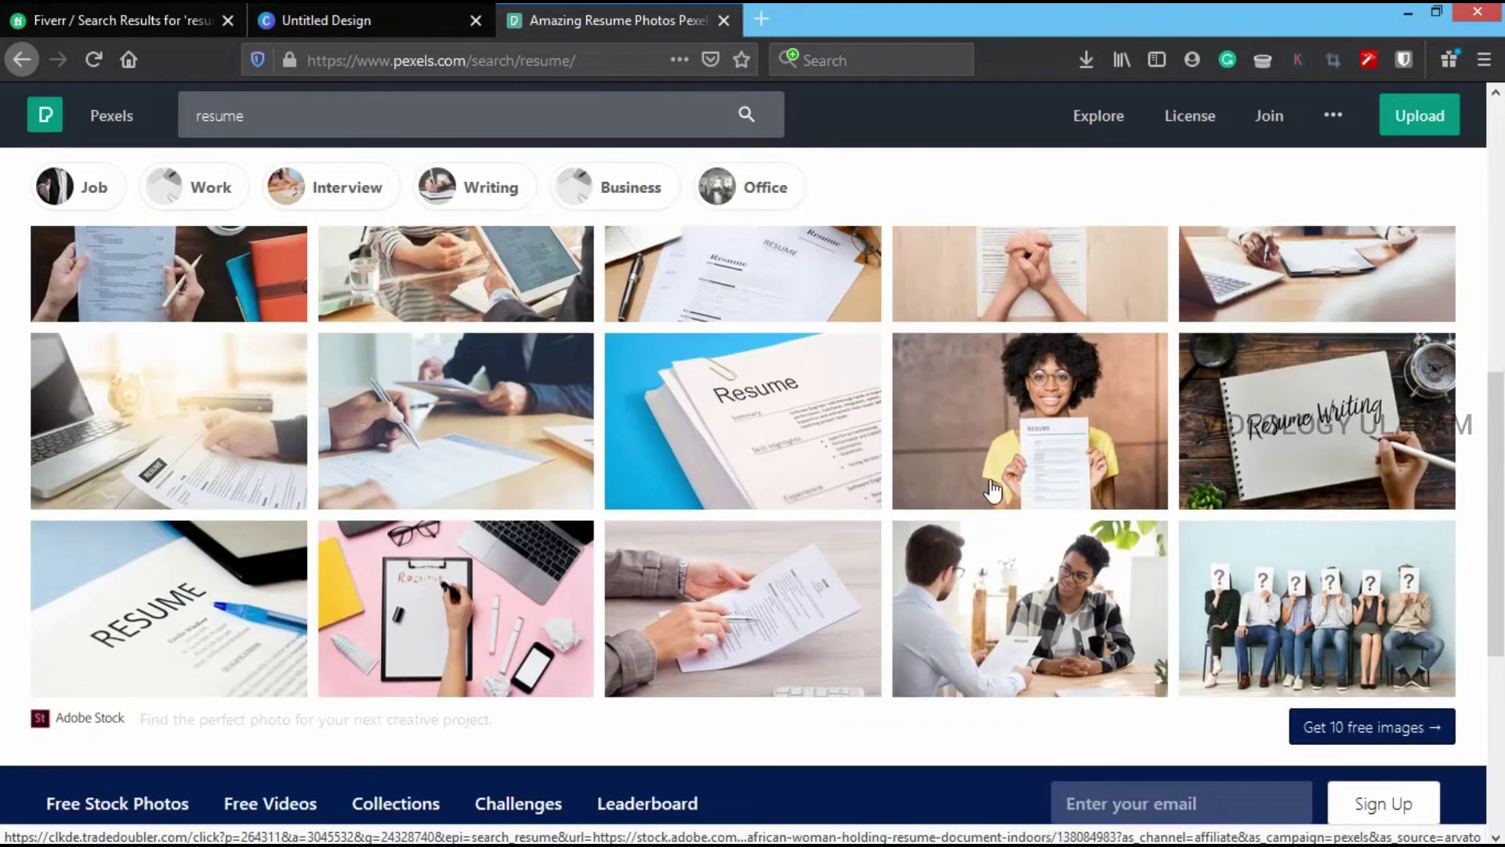
scroll(991, 490, "up", 7)
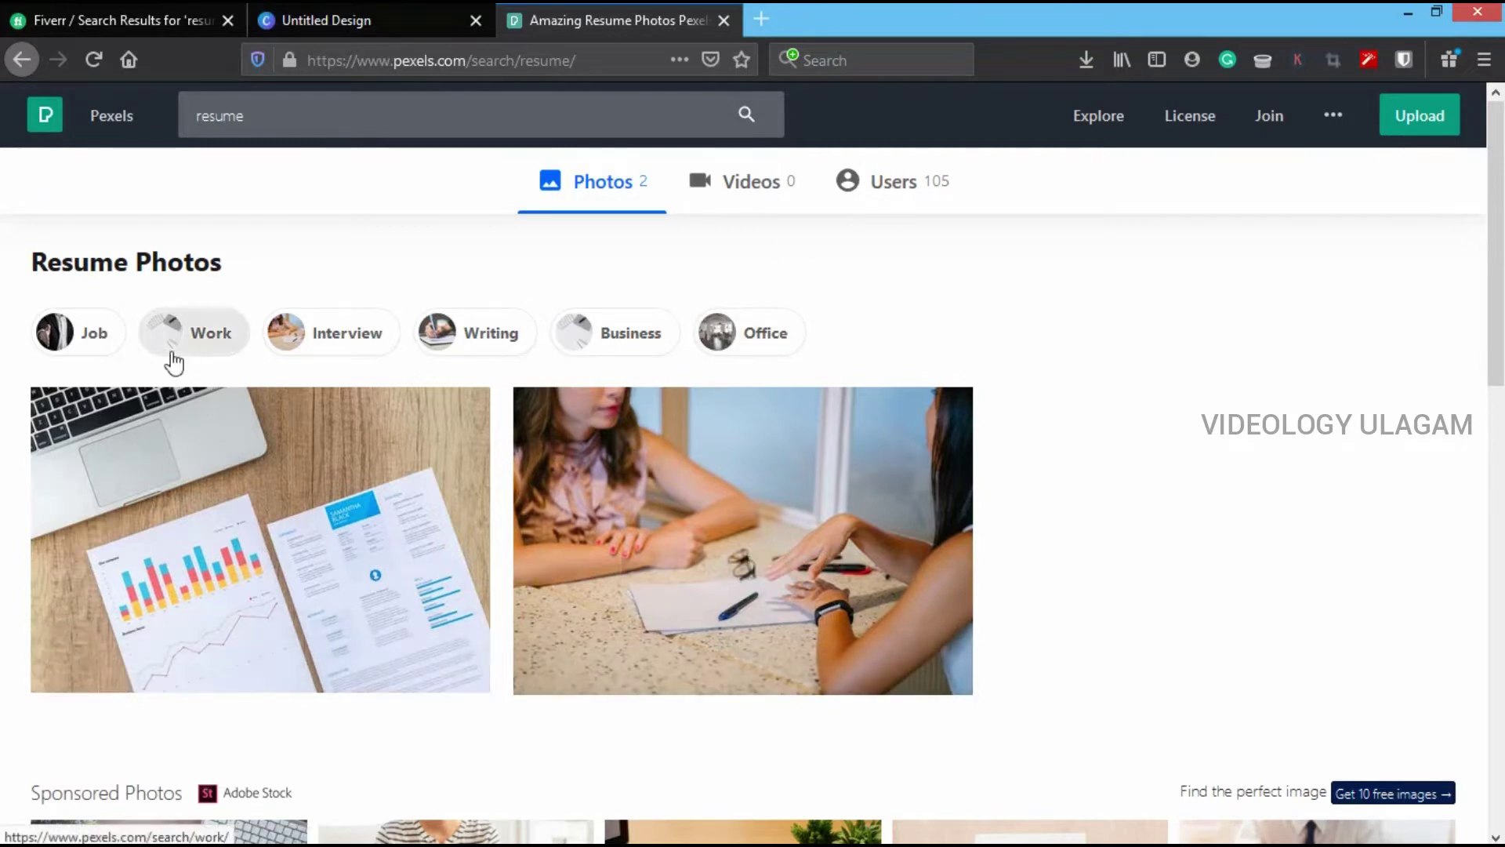
left_click(310, 4)
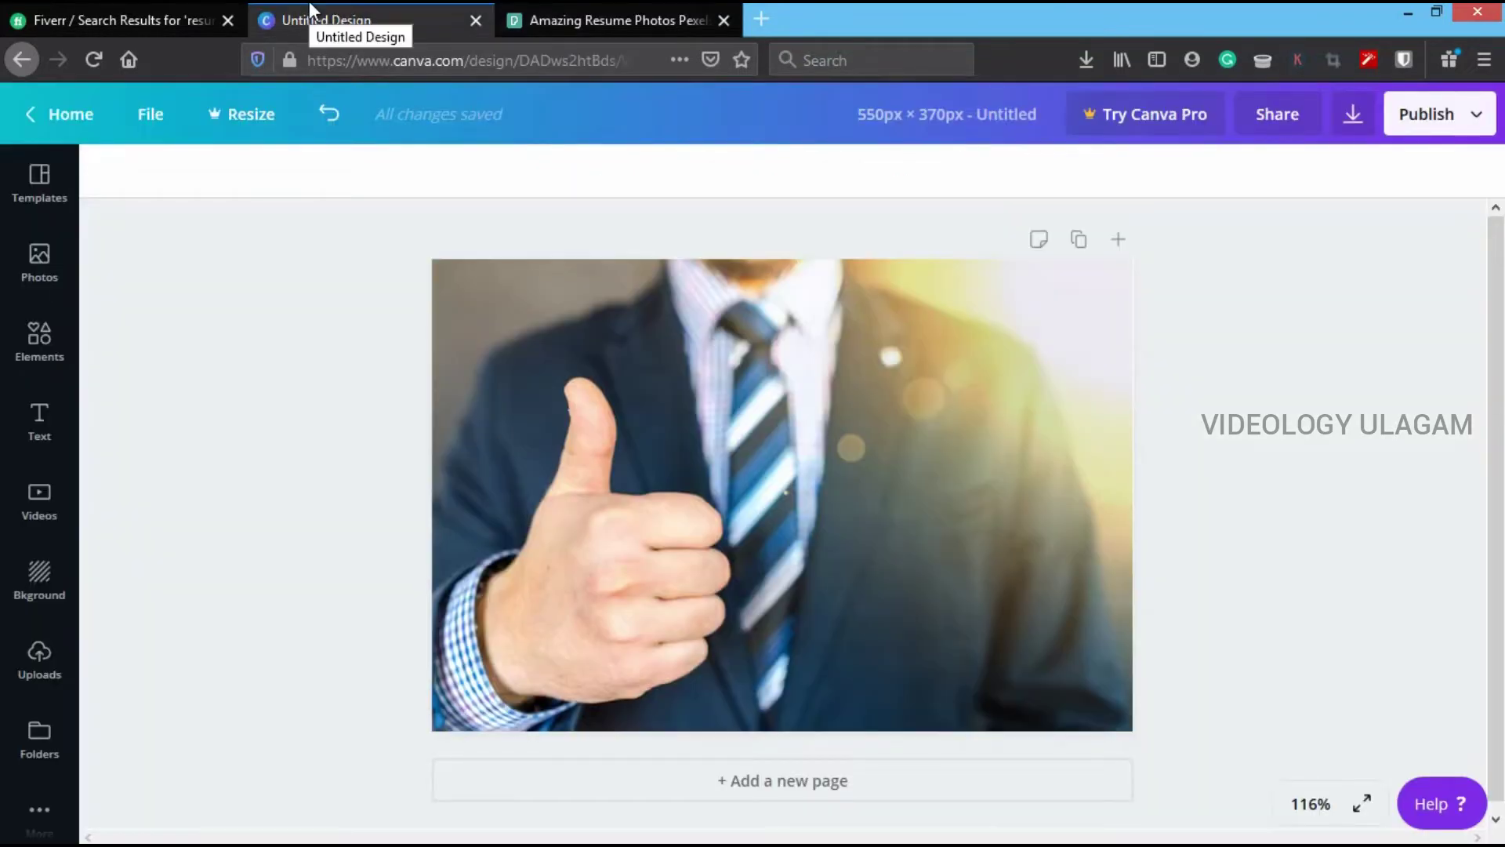
left_click(572, 9)
left_click(358, 471)
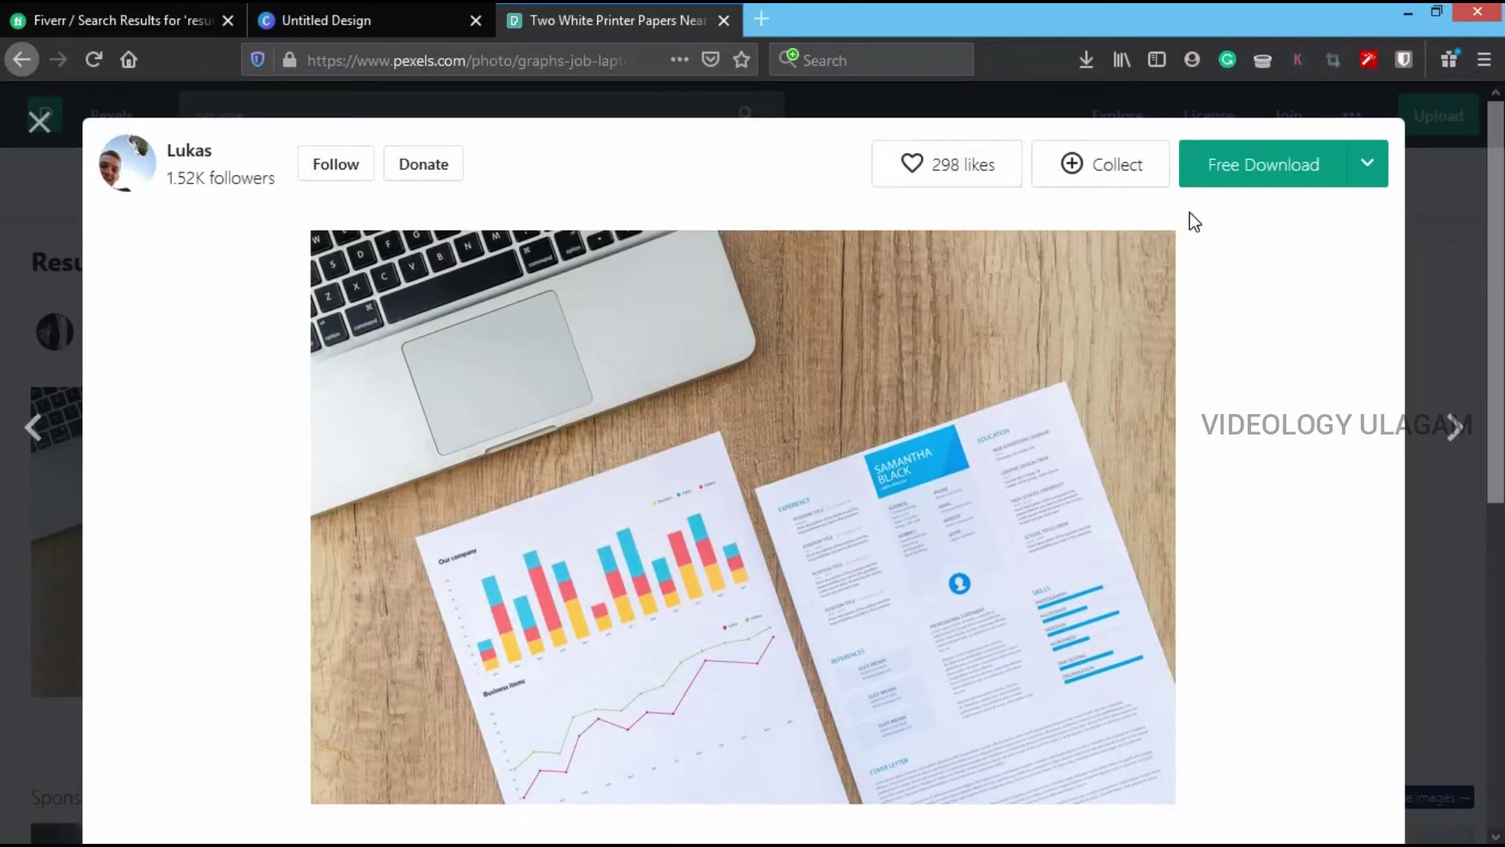
left_click(1253, 171)
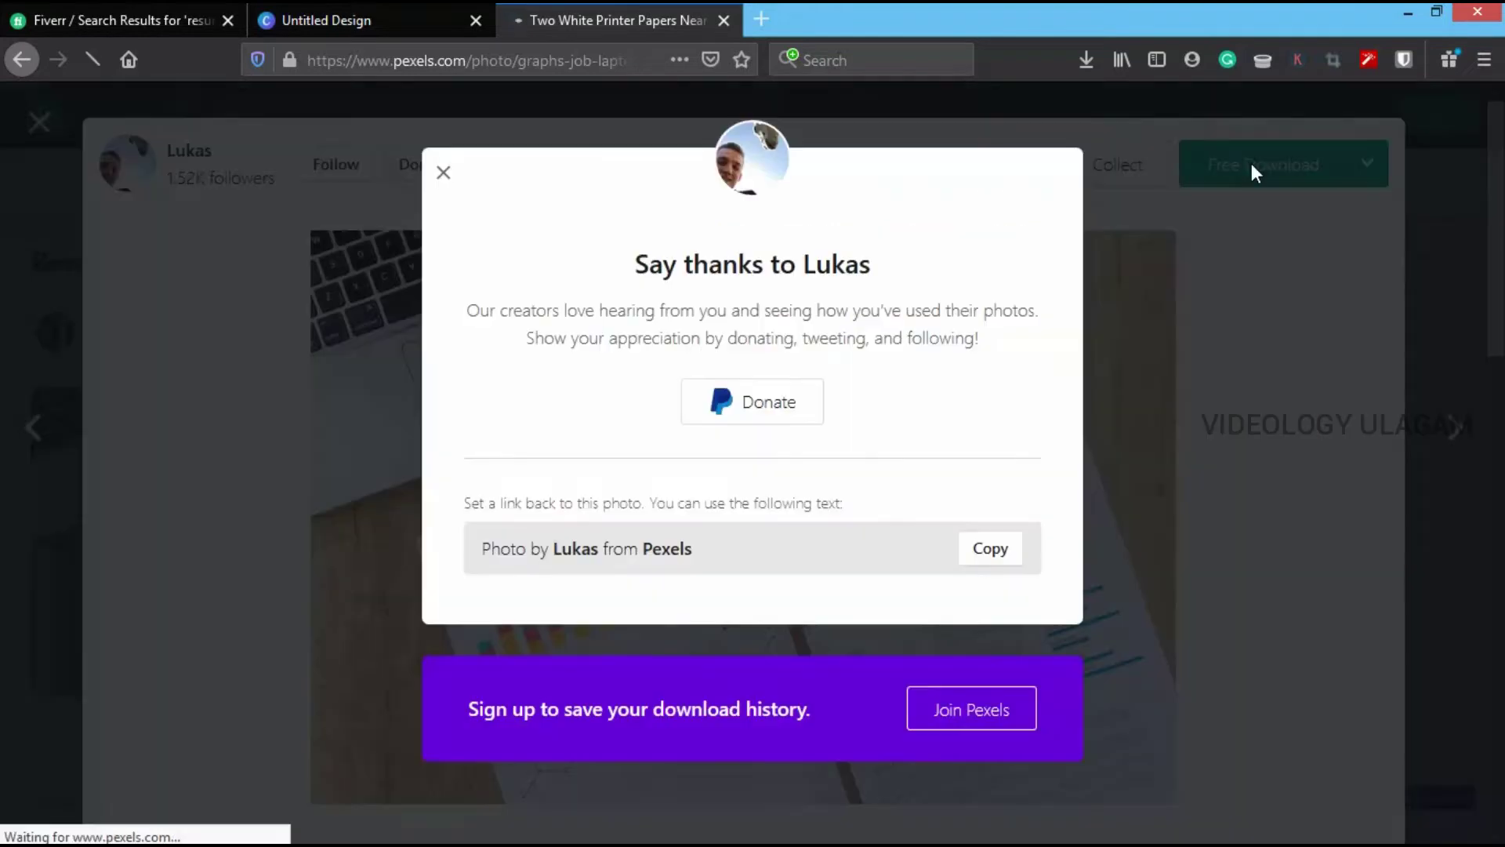
left_click(444, 173)
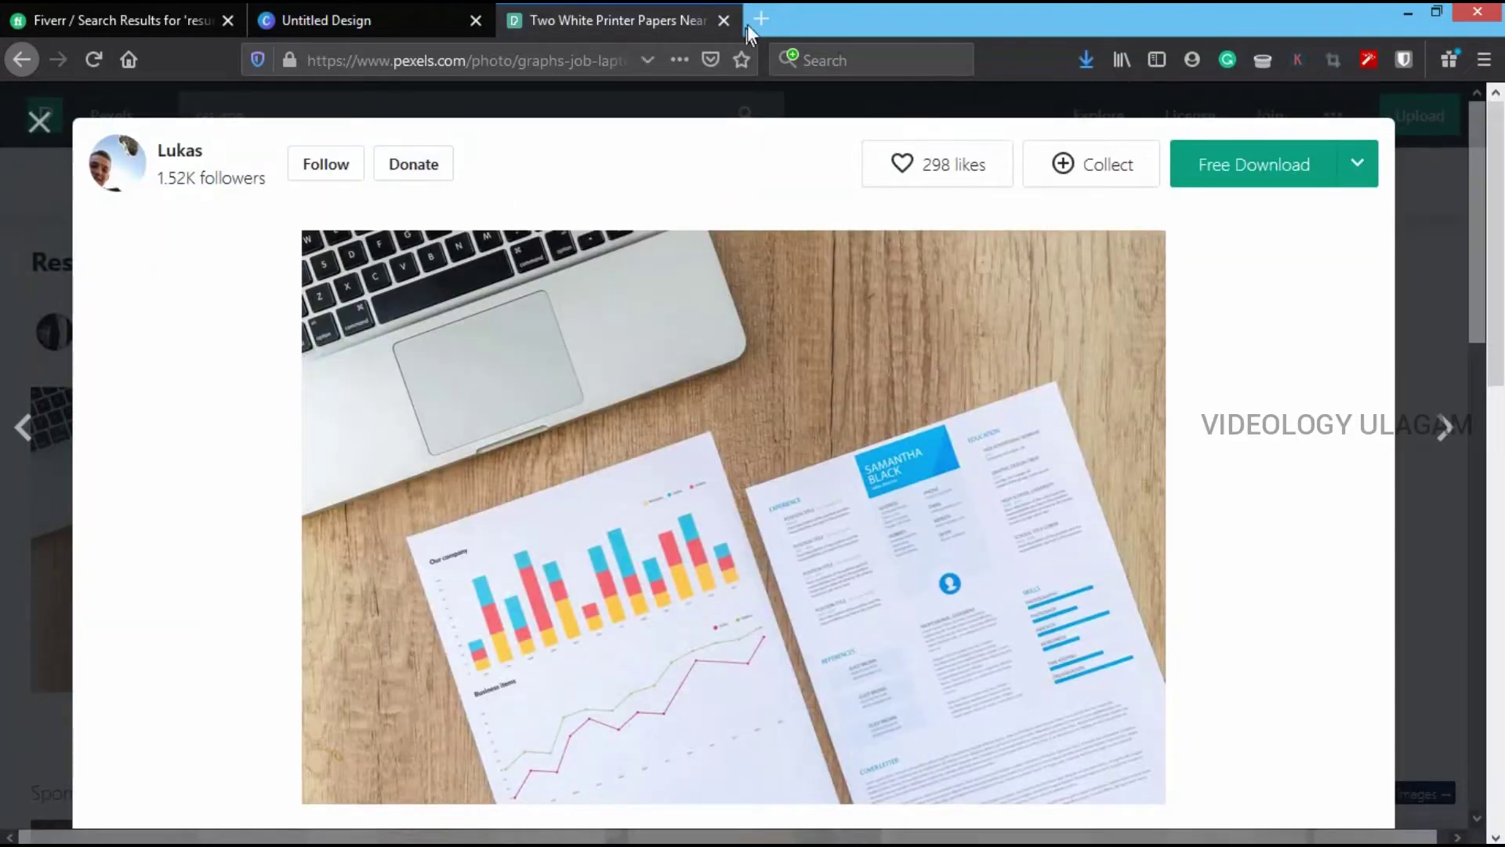
left_click(724, 20)
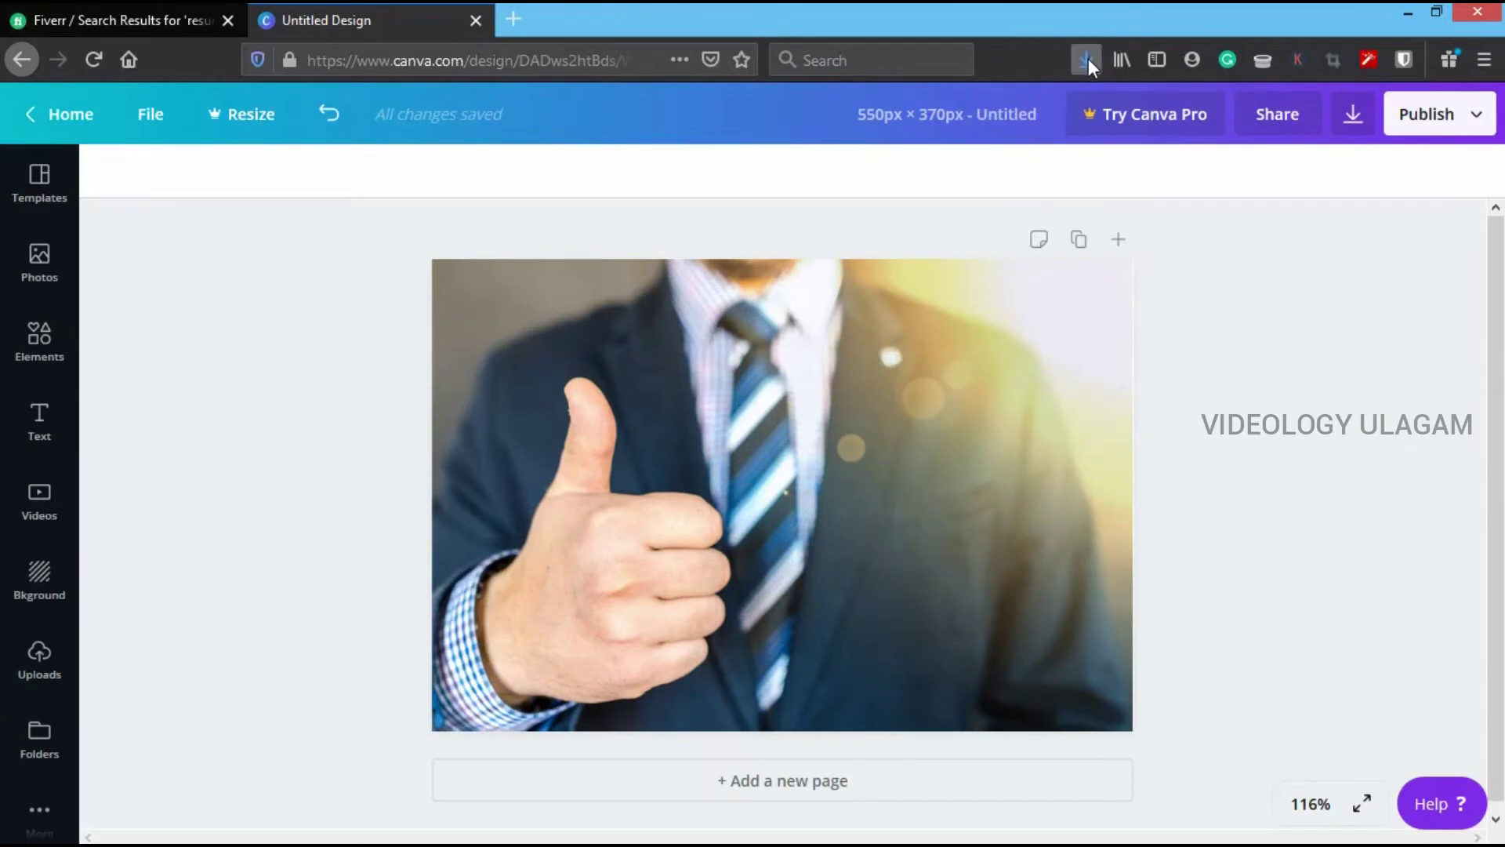
Step: Replace the thumbs-up photo on the page with the downloaded graphs-job-laptop-papers-590016.jpg, filling the whole page
left_click(744, 513)
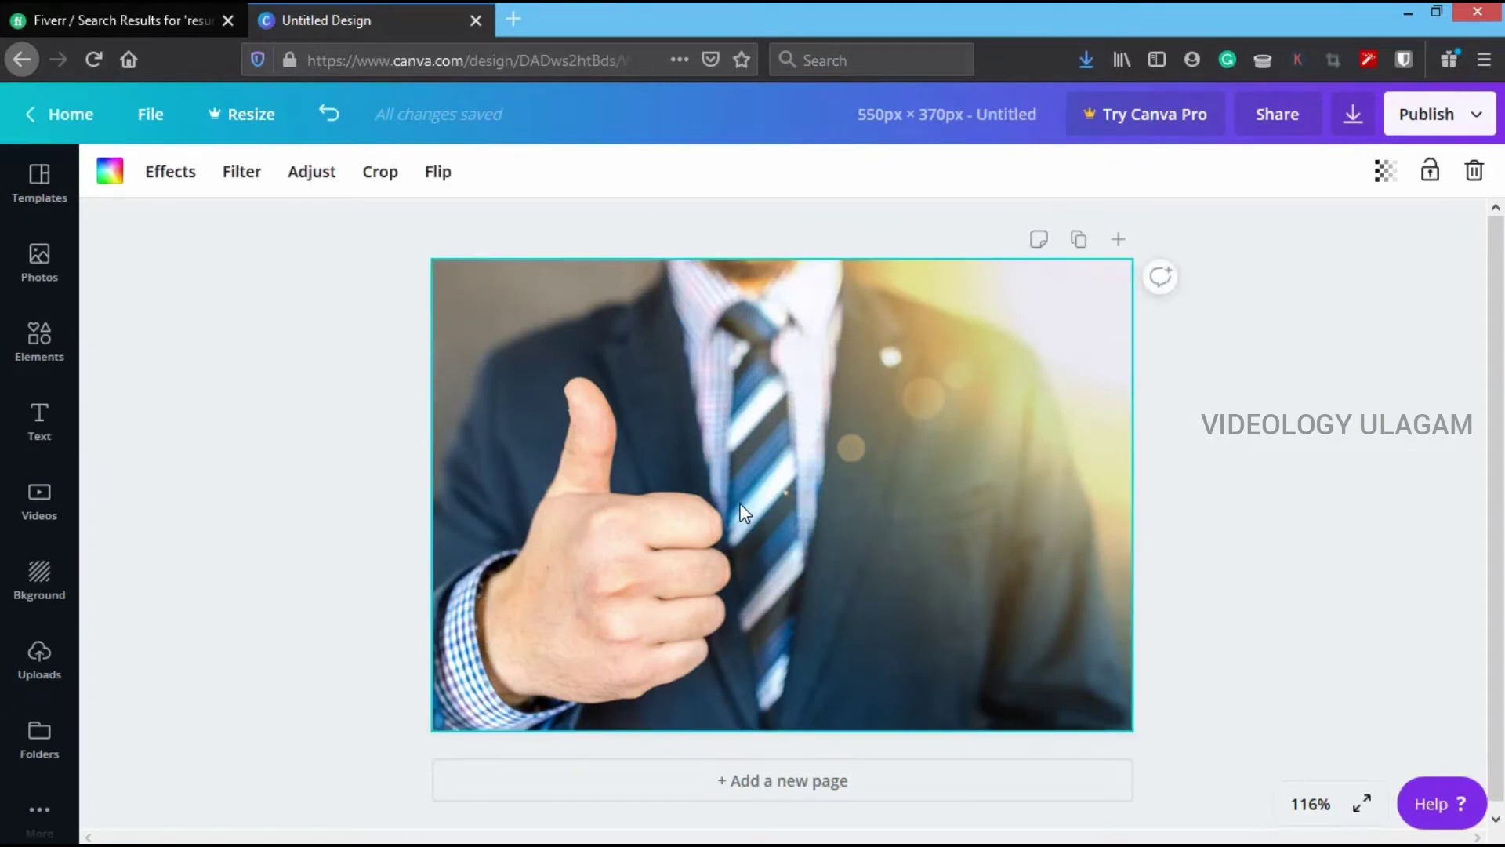
key("Delete")
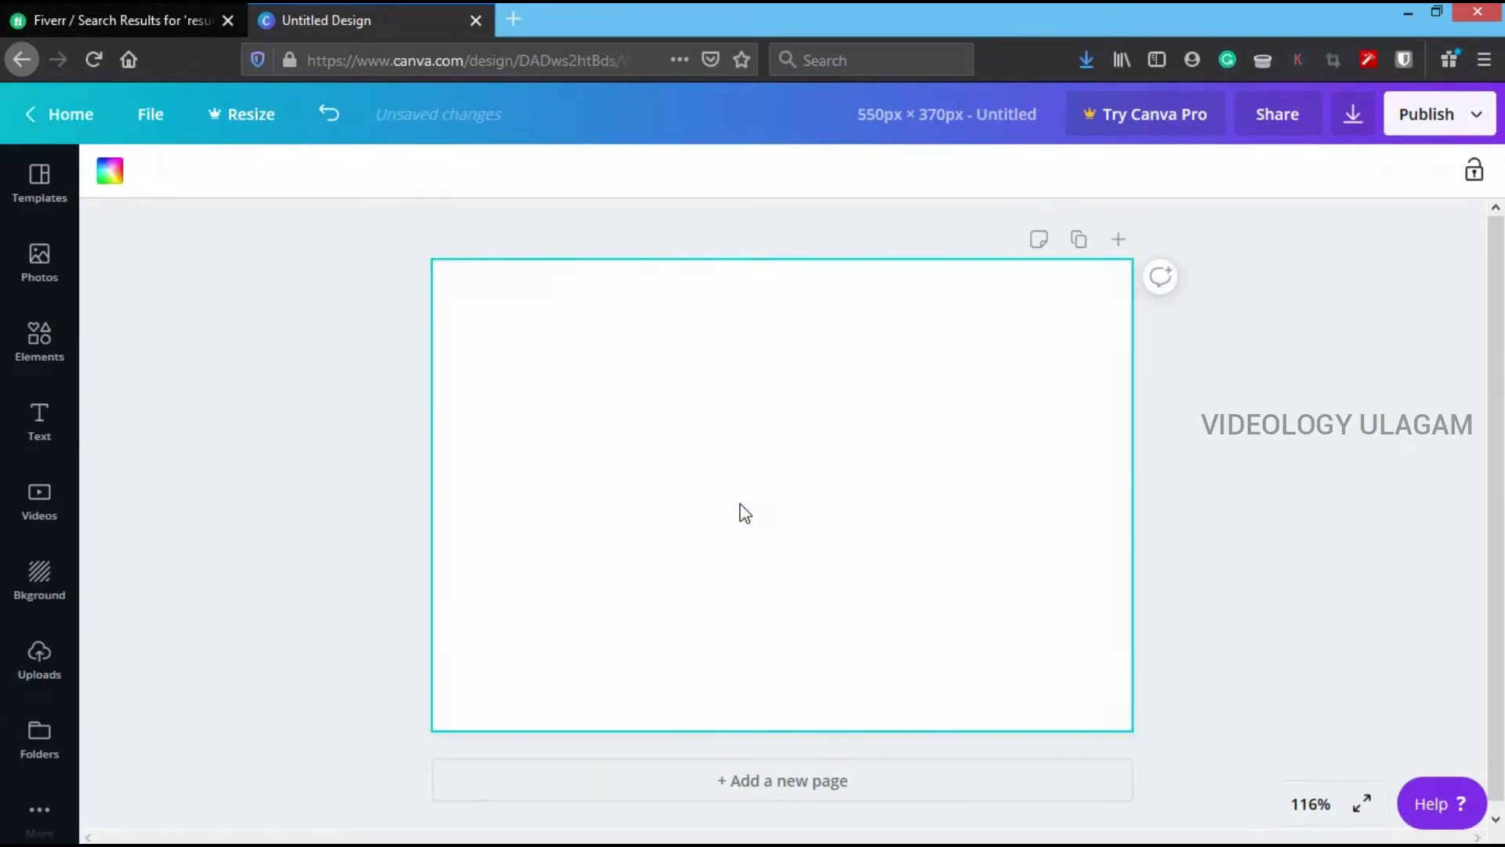
left_click(1084, 59)
left_click_drag(842, 111, 527, 547)
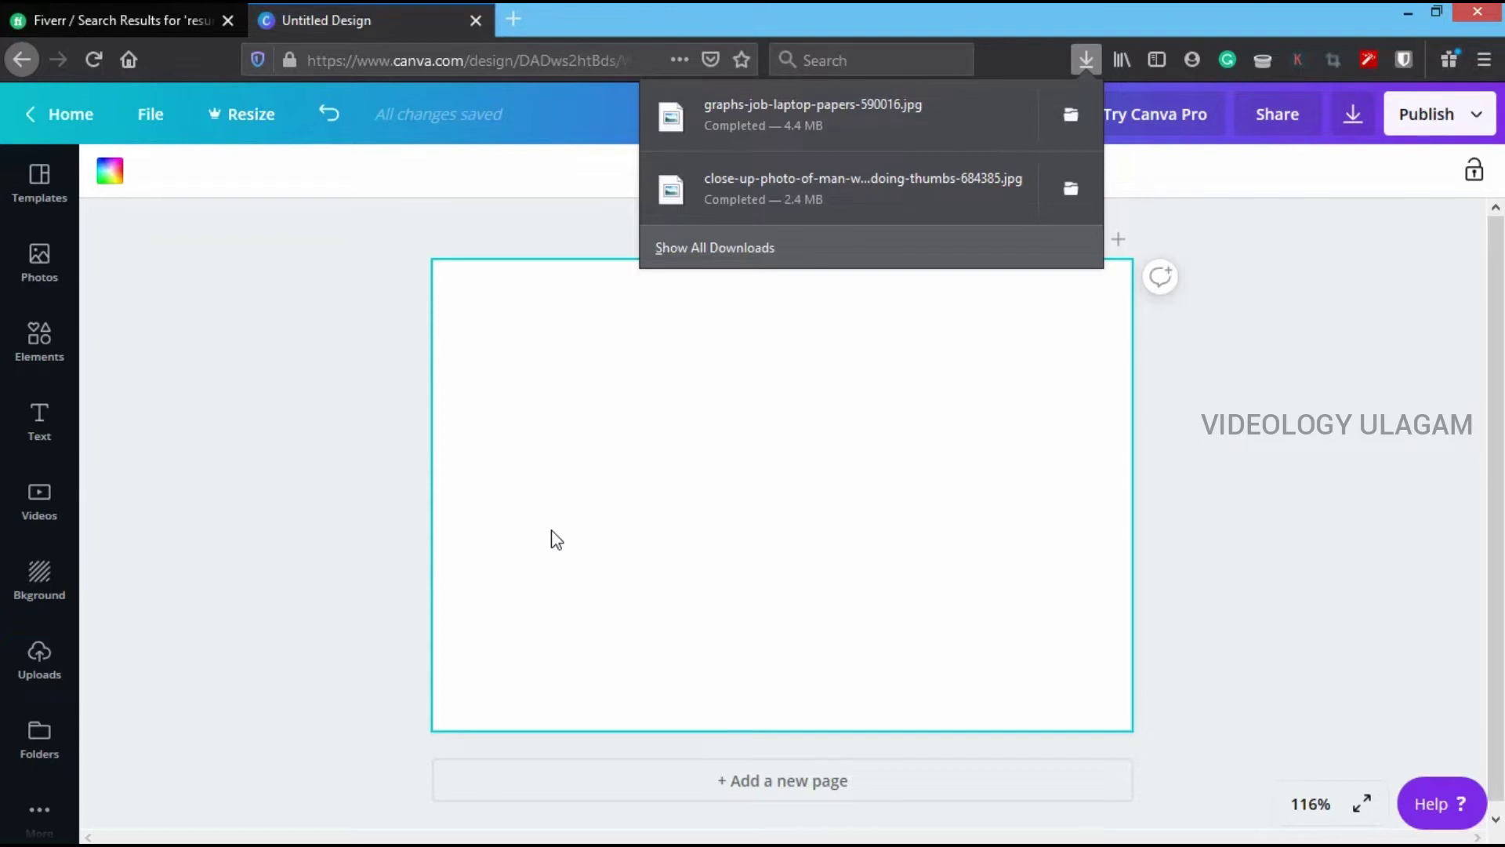
left_click_drag(557, 541, 1015, 393)
left_click(1280, 396)
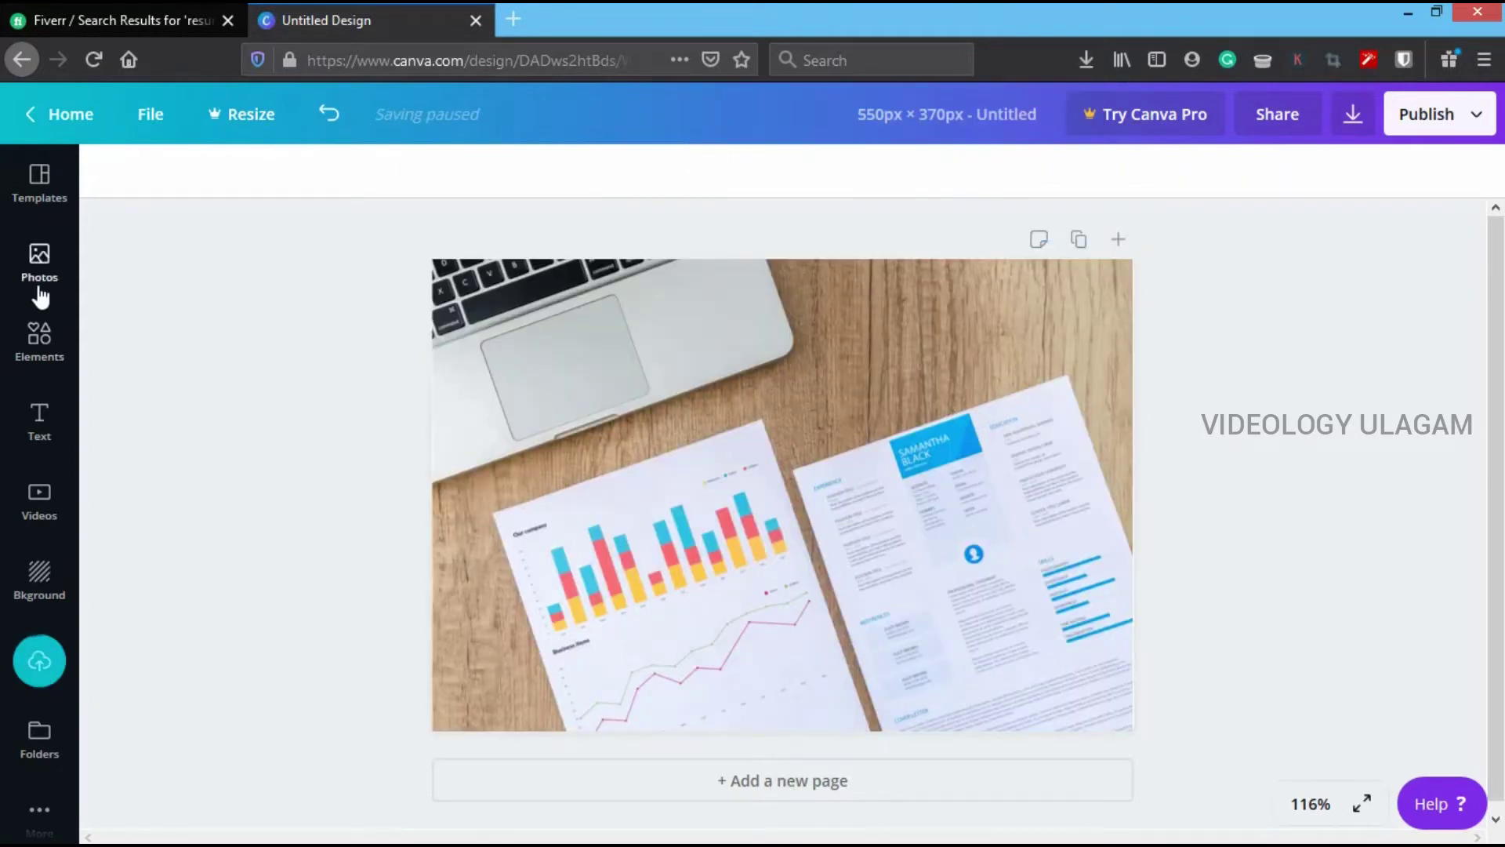
Step: Add a heading reading "Resume Writing" and place it horizontally centred in the upper part of the page
left_click(43, 430)
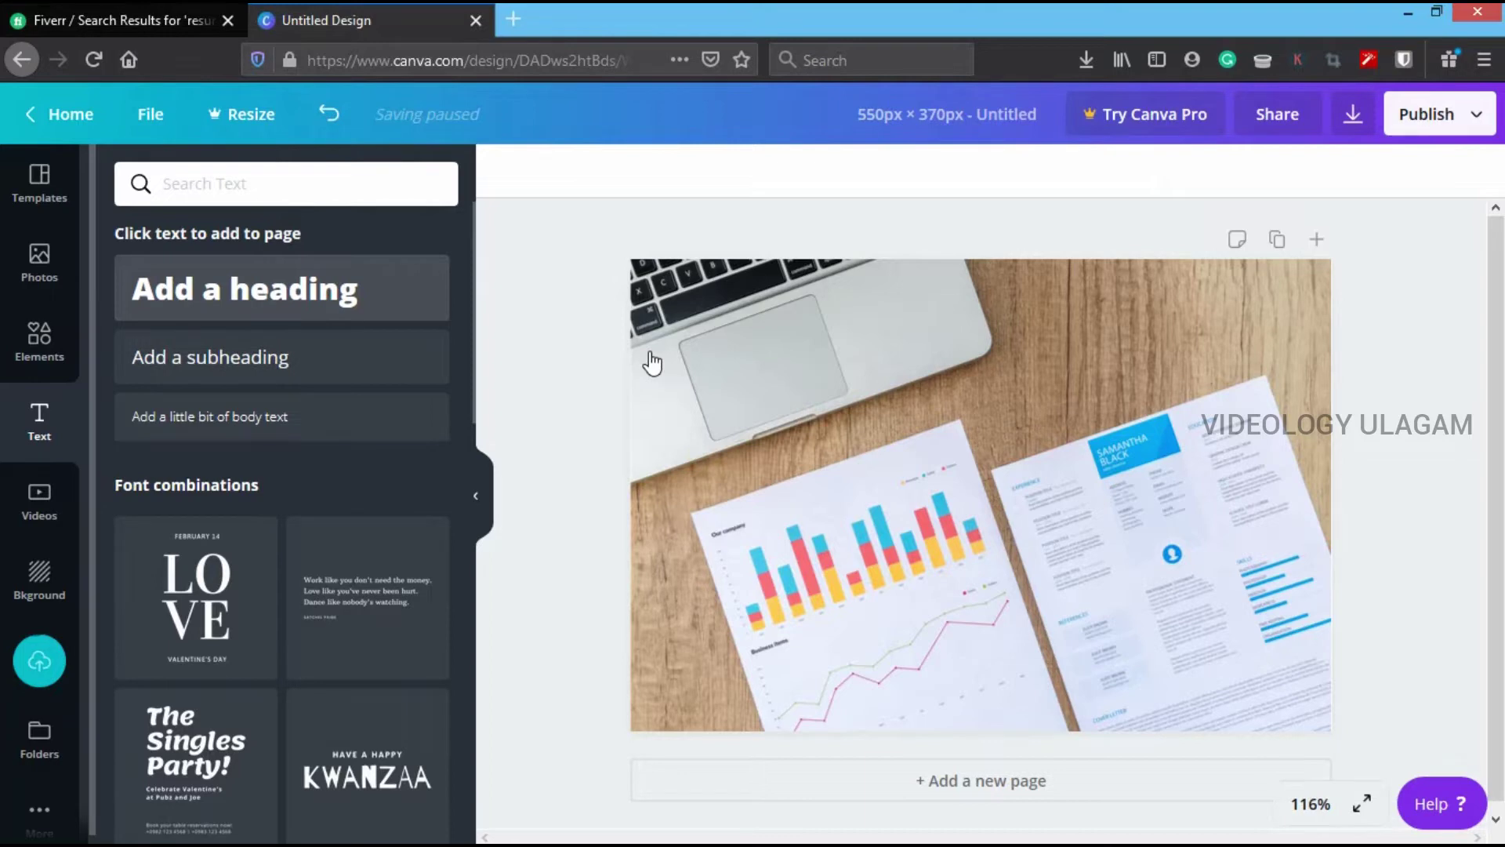
left_click(328, 292)
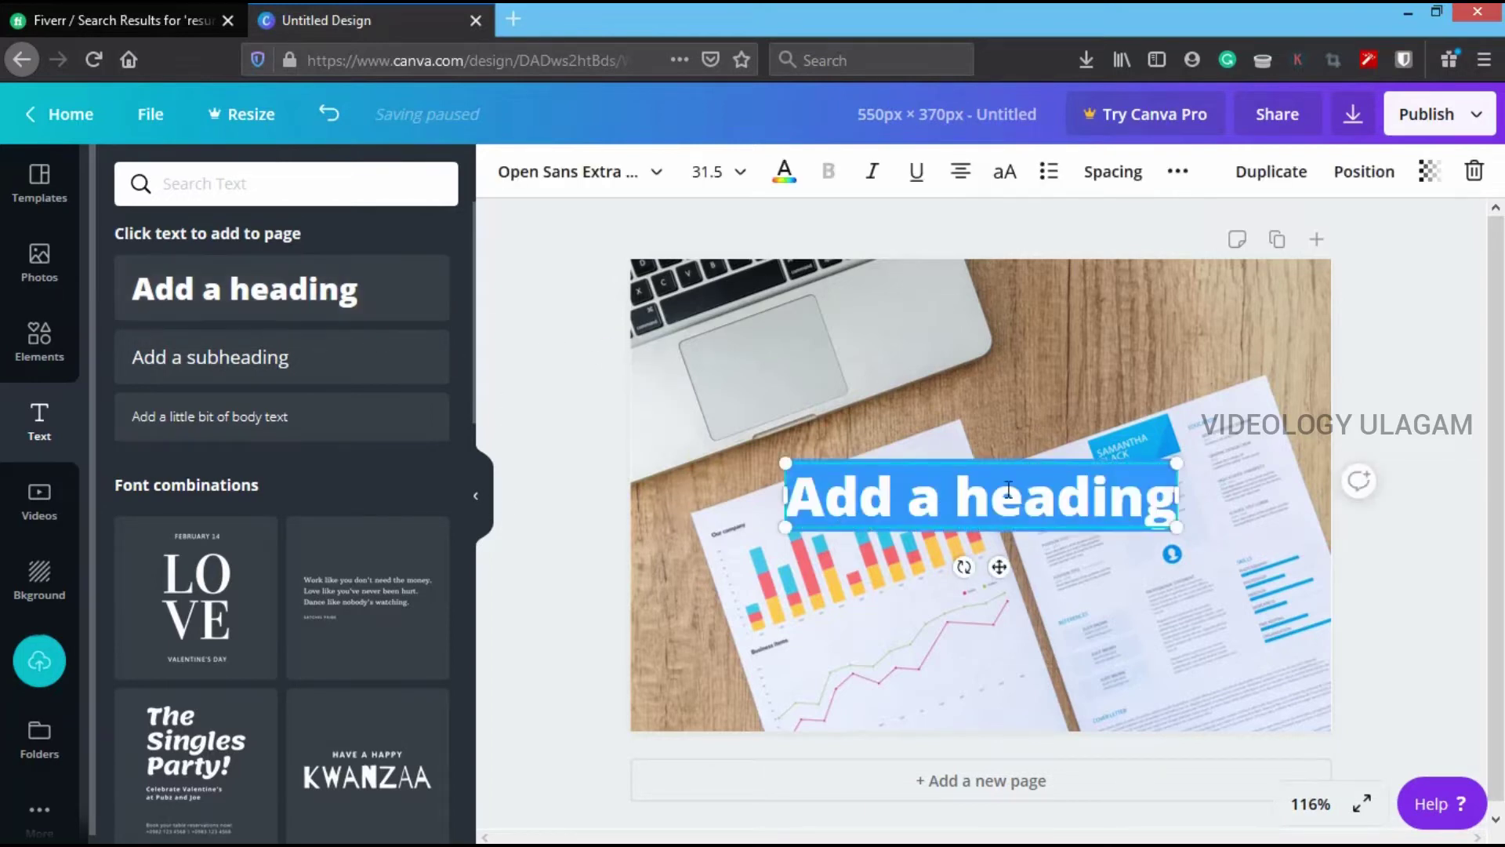
type("Resume Writing")
left_click_drag(958, 455, 954, 309)
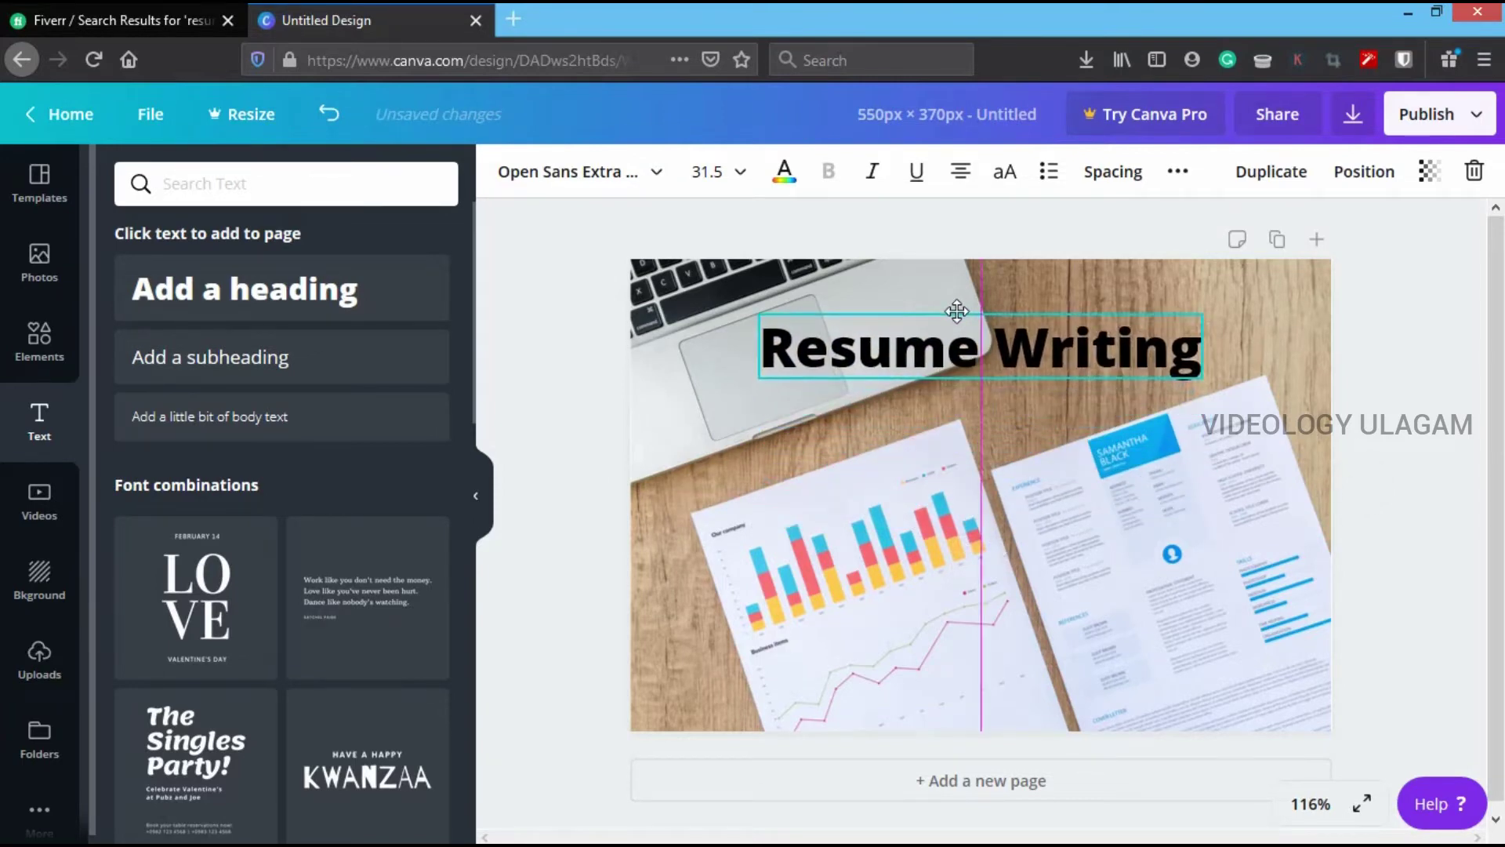
Step: Set the font of the "Resume Writing" heading to Advent Pro Bold
left_click(927, 345)
triple_click(927, 345)
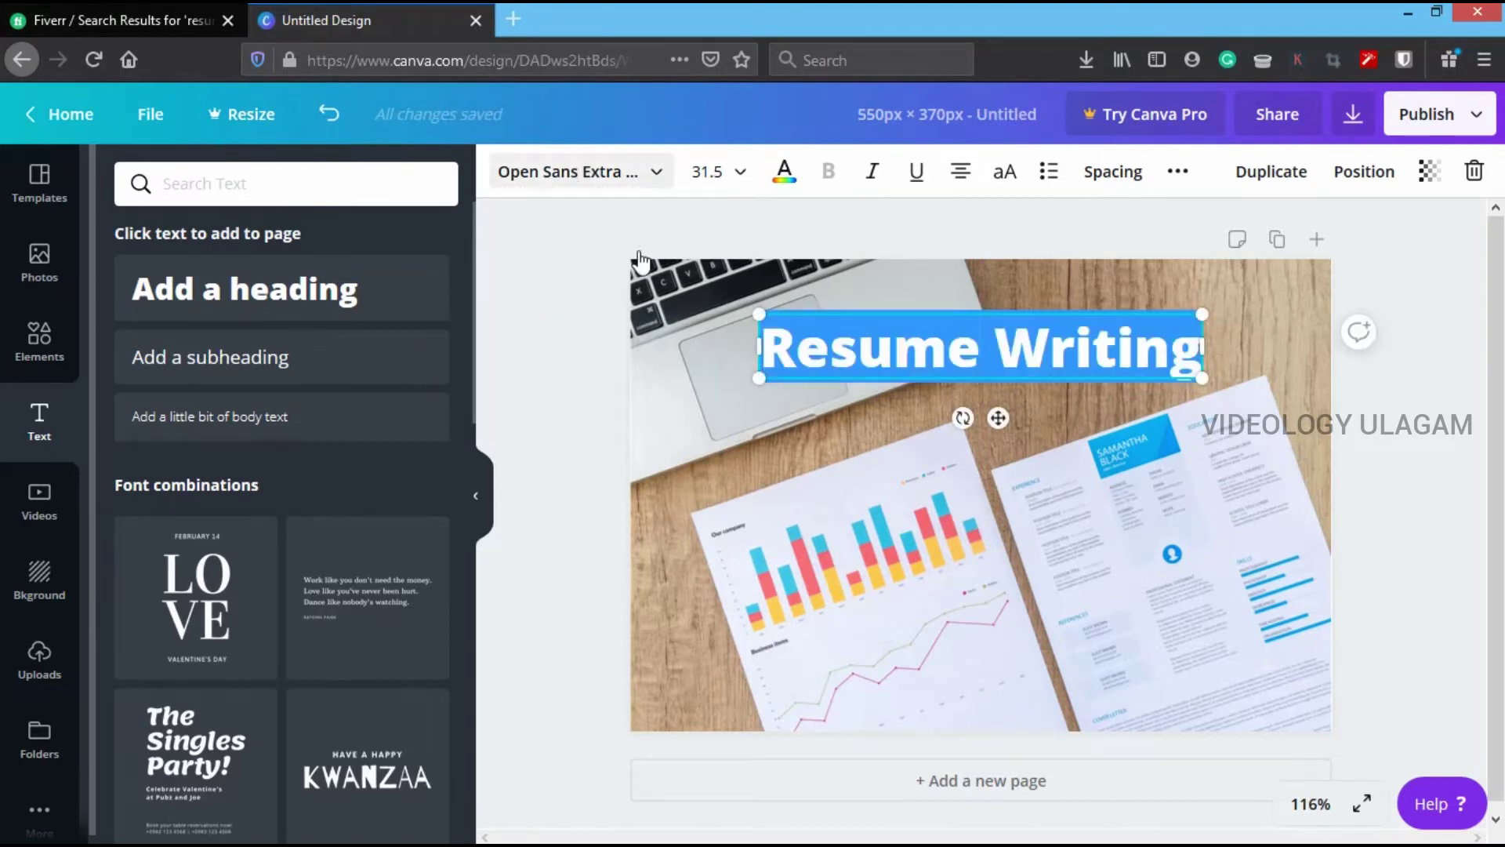
left_click(668, 179)
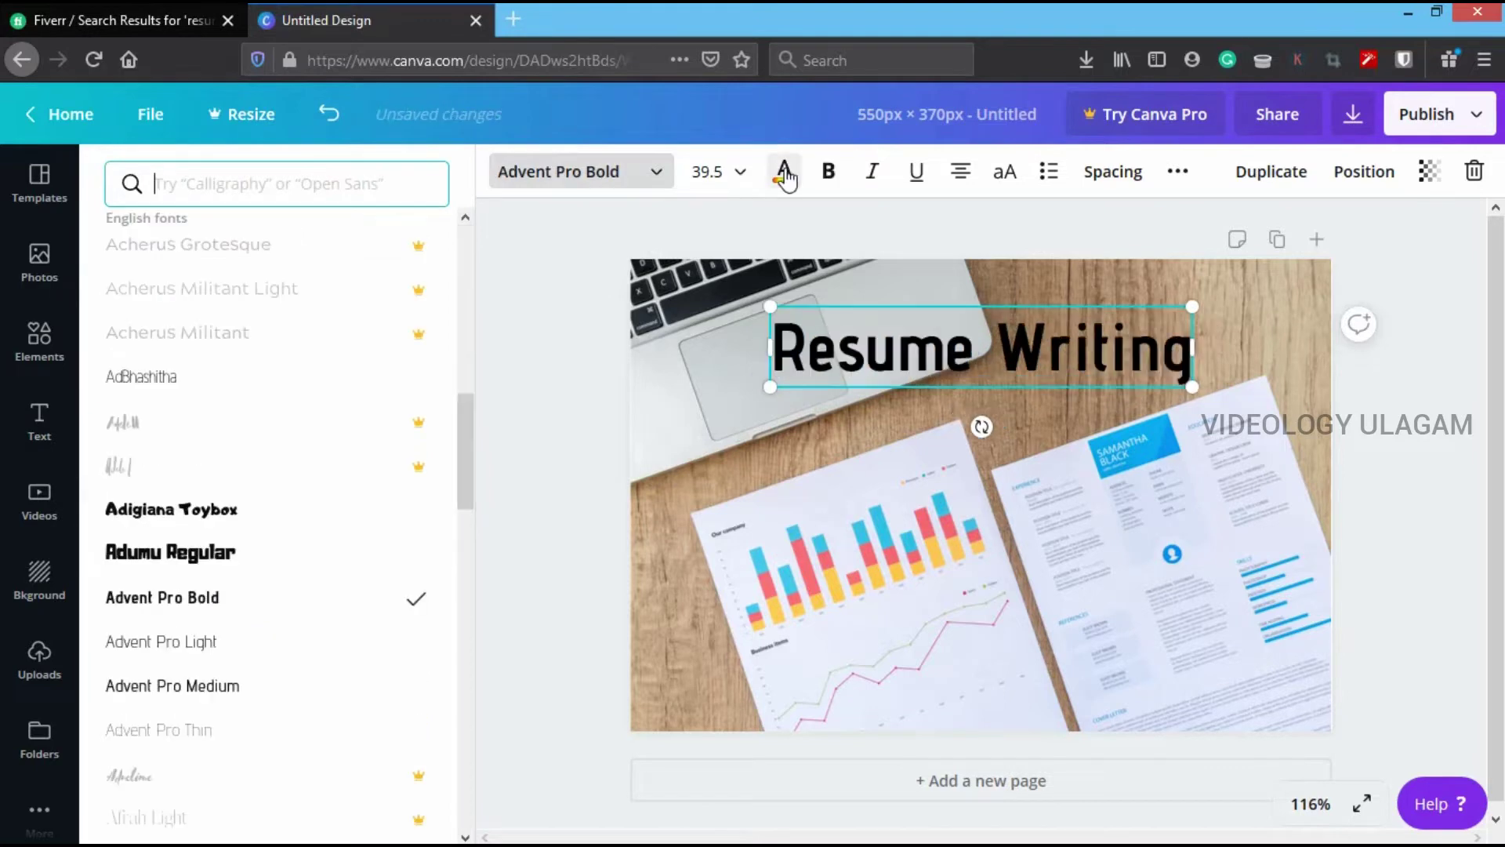
Step: Give the "Resume Writing" heading a fully saturated custom blue text colour
left_click(784, 171)
left_click(119, 297)
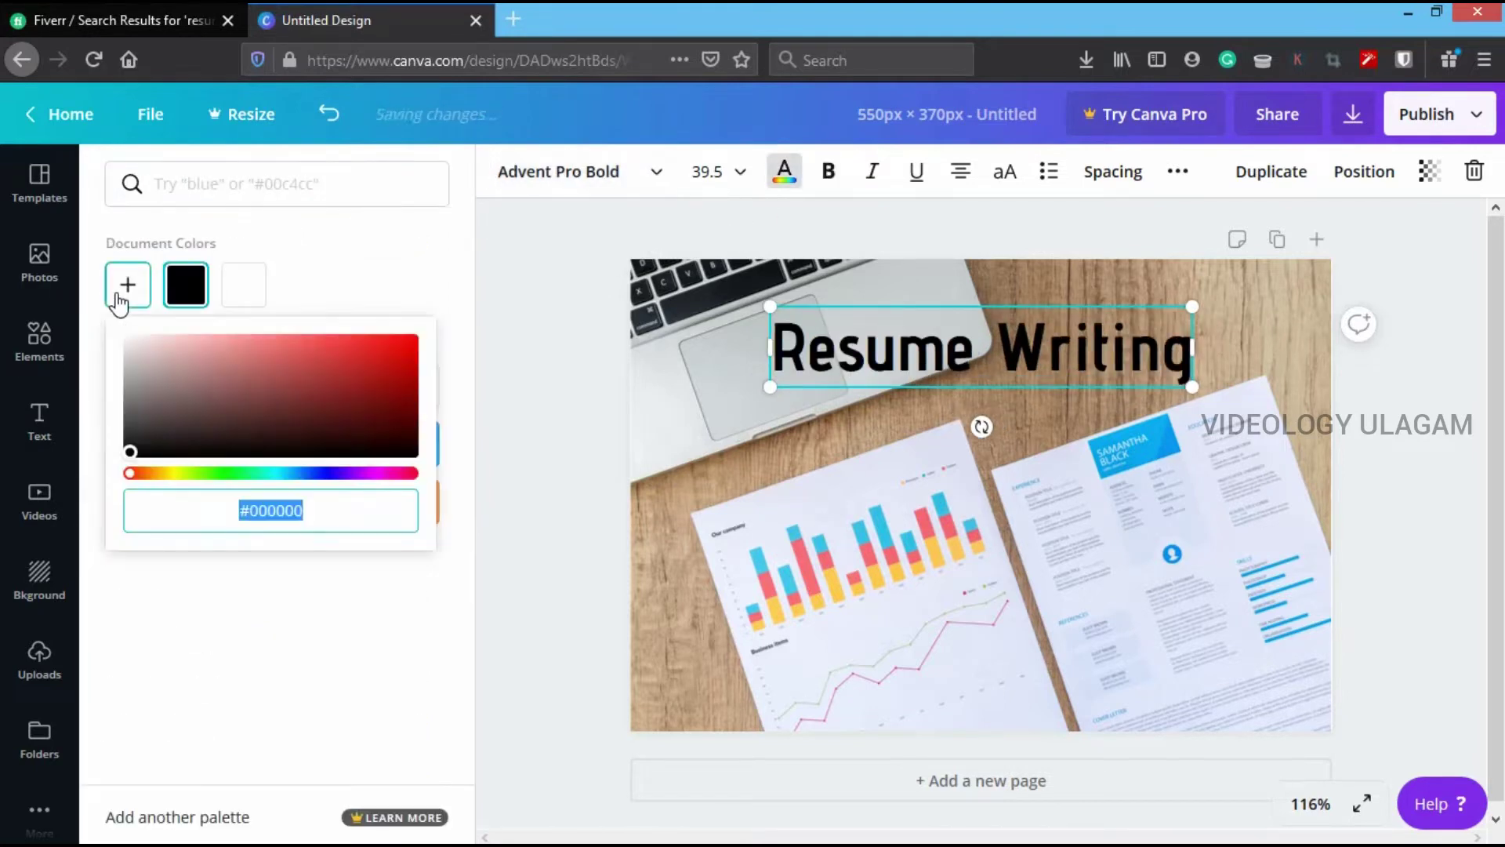
left_click(212, 473)
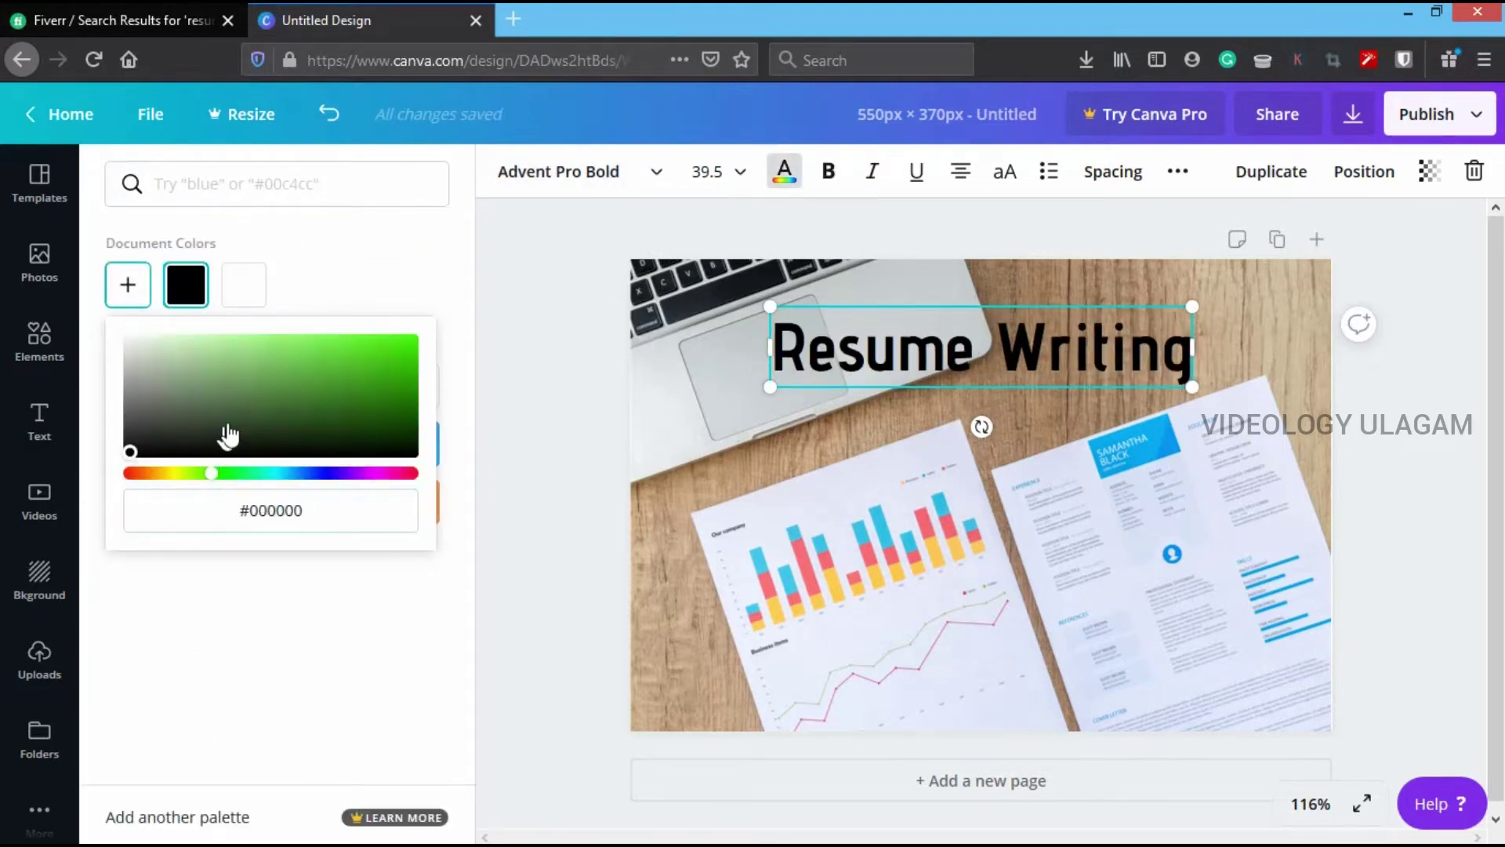
left_click_drag(295, 378, 437, 316)
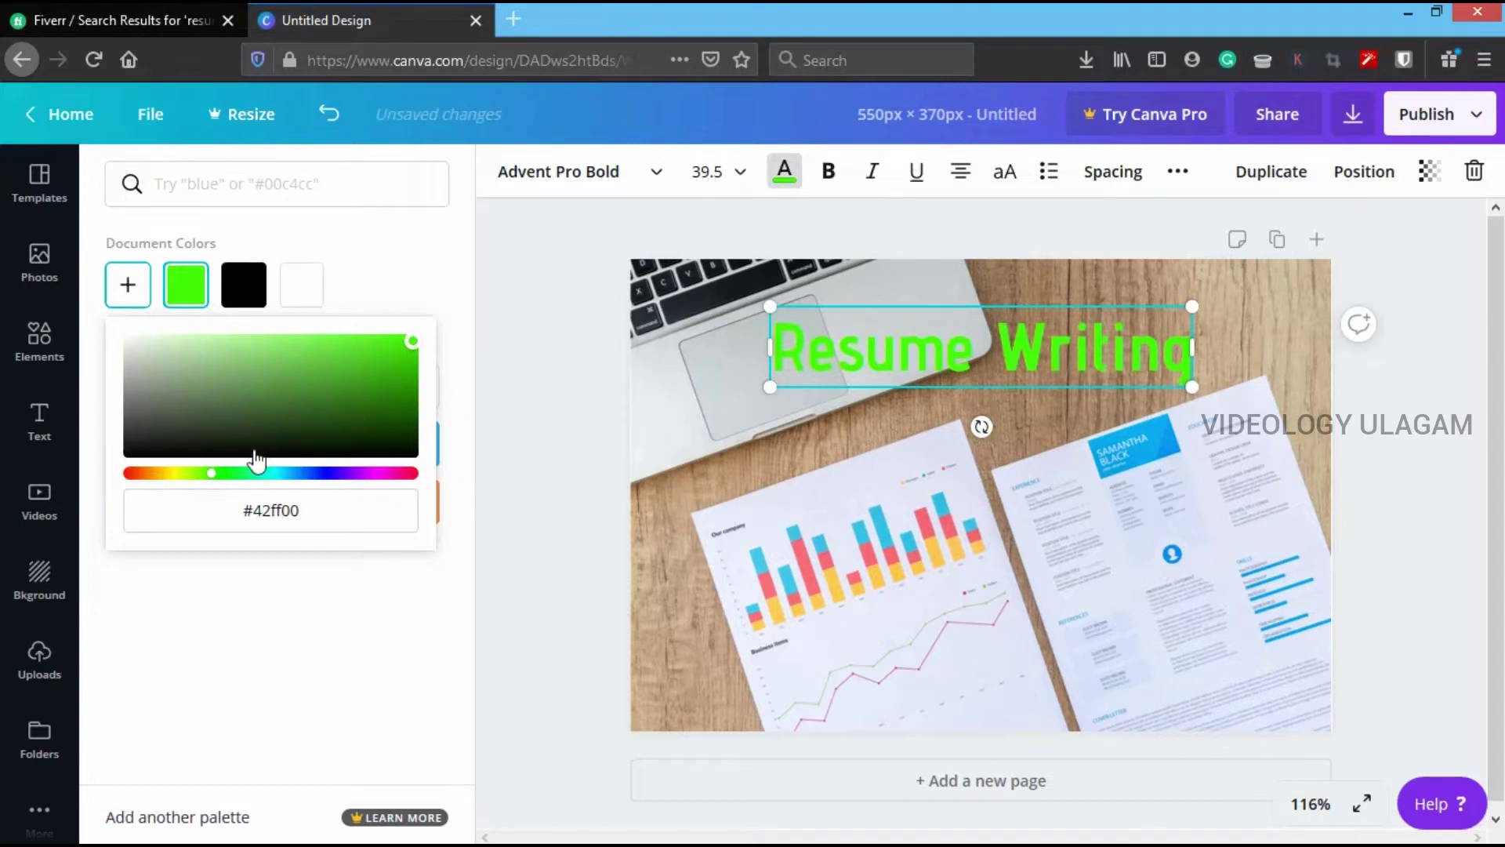
left_click_drag(215, 474, 331, 462)
left_click(552, 337)
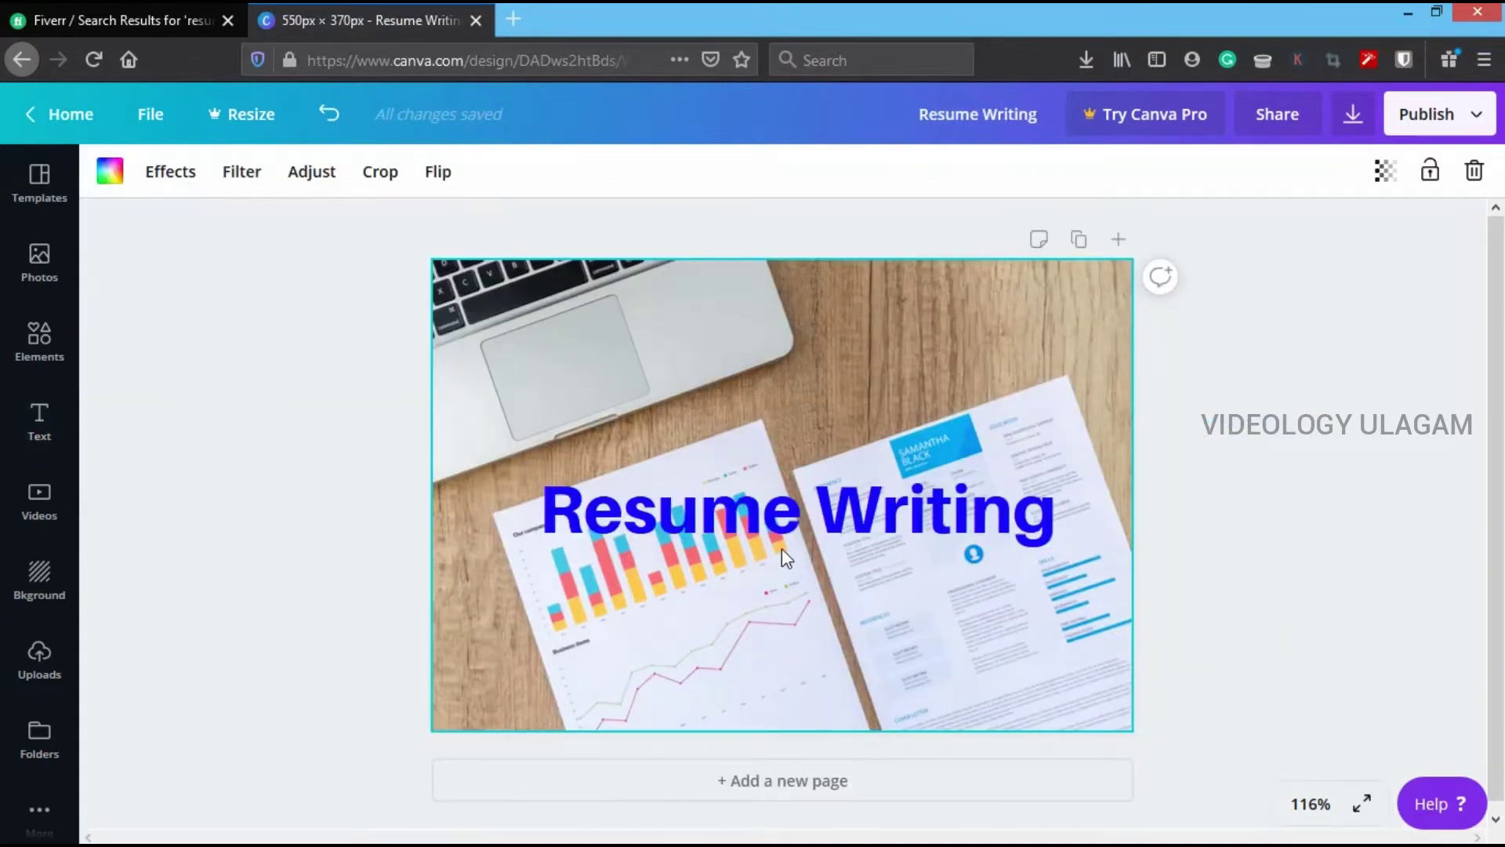
Step: Download the finished design as a PNG file and dismiss the Canva Pro trial offer
left_click(1373, 426)
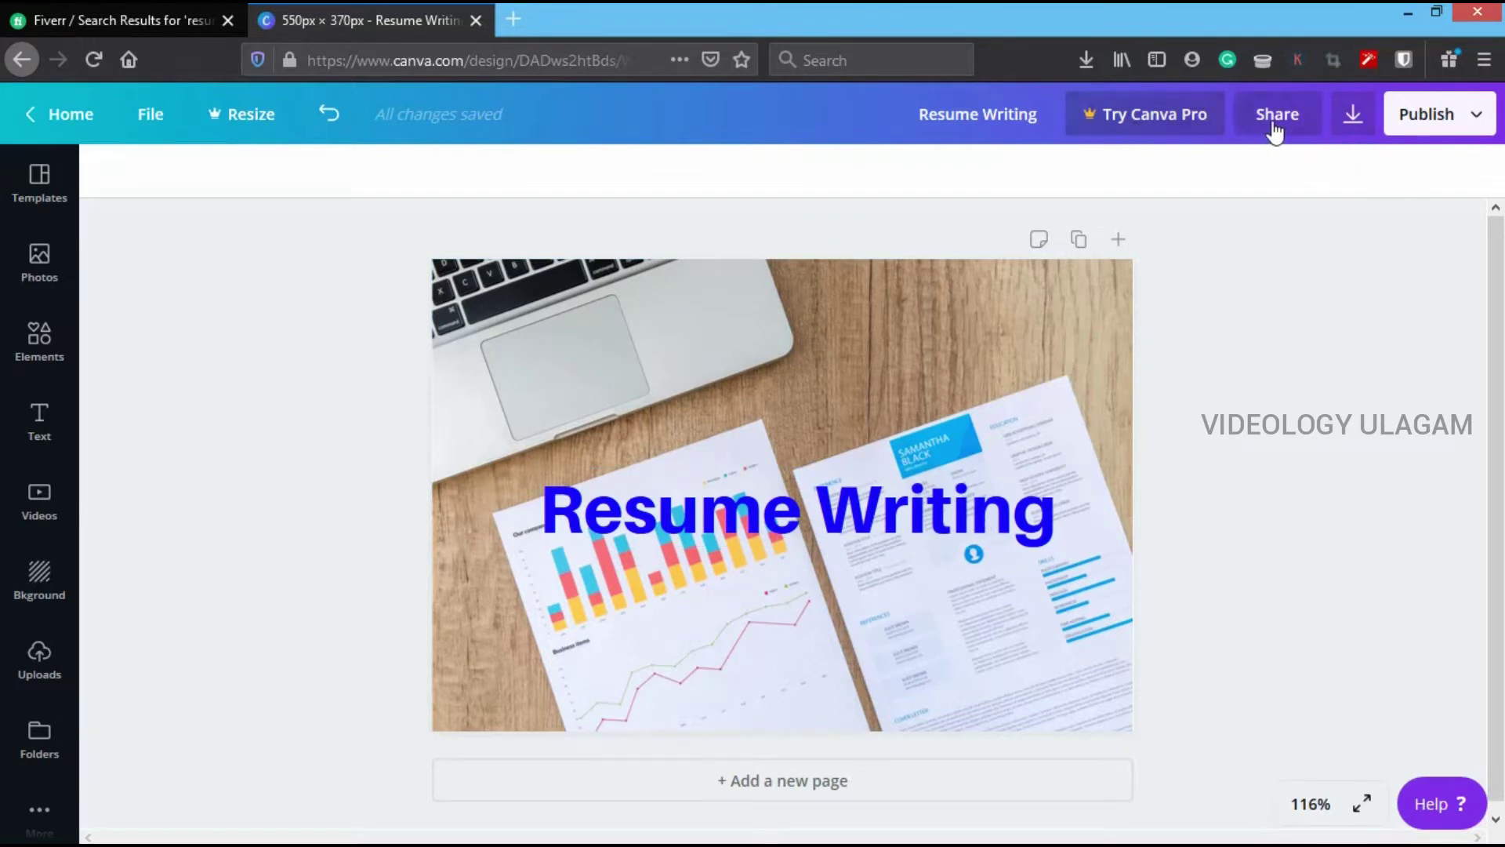
left_click(1348, 129)
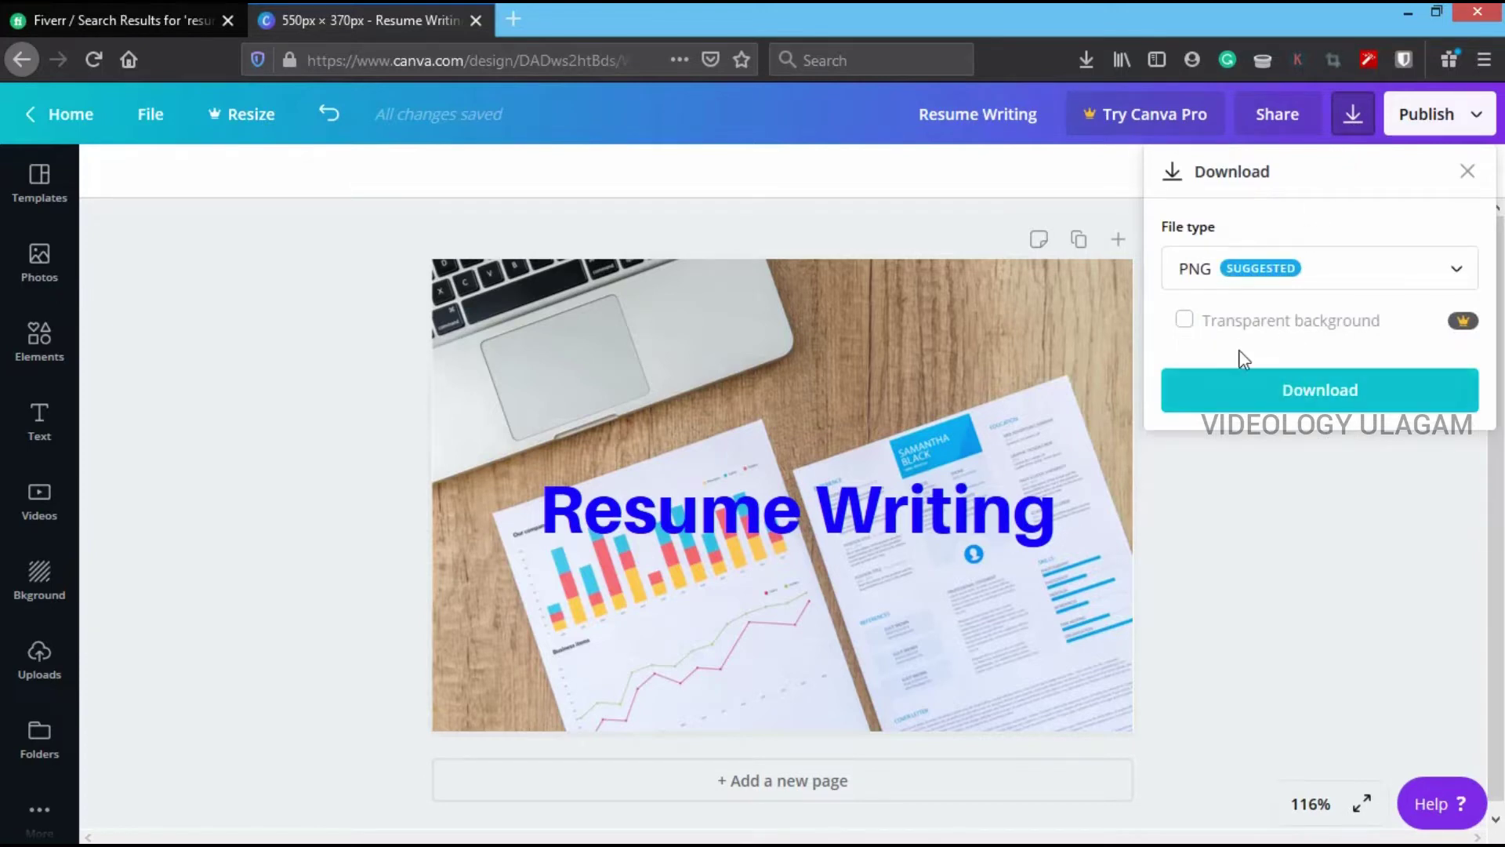
left_click(1263, 392)
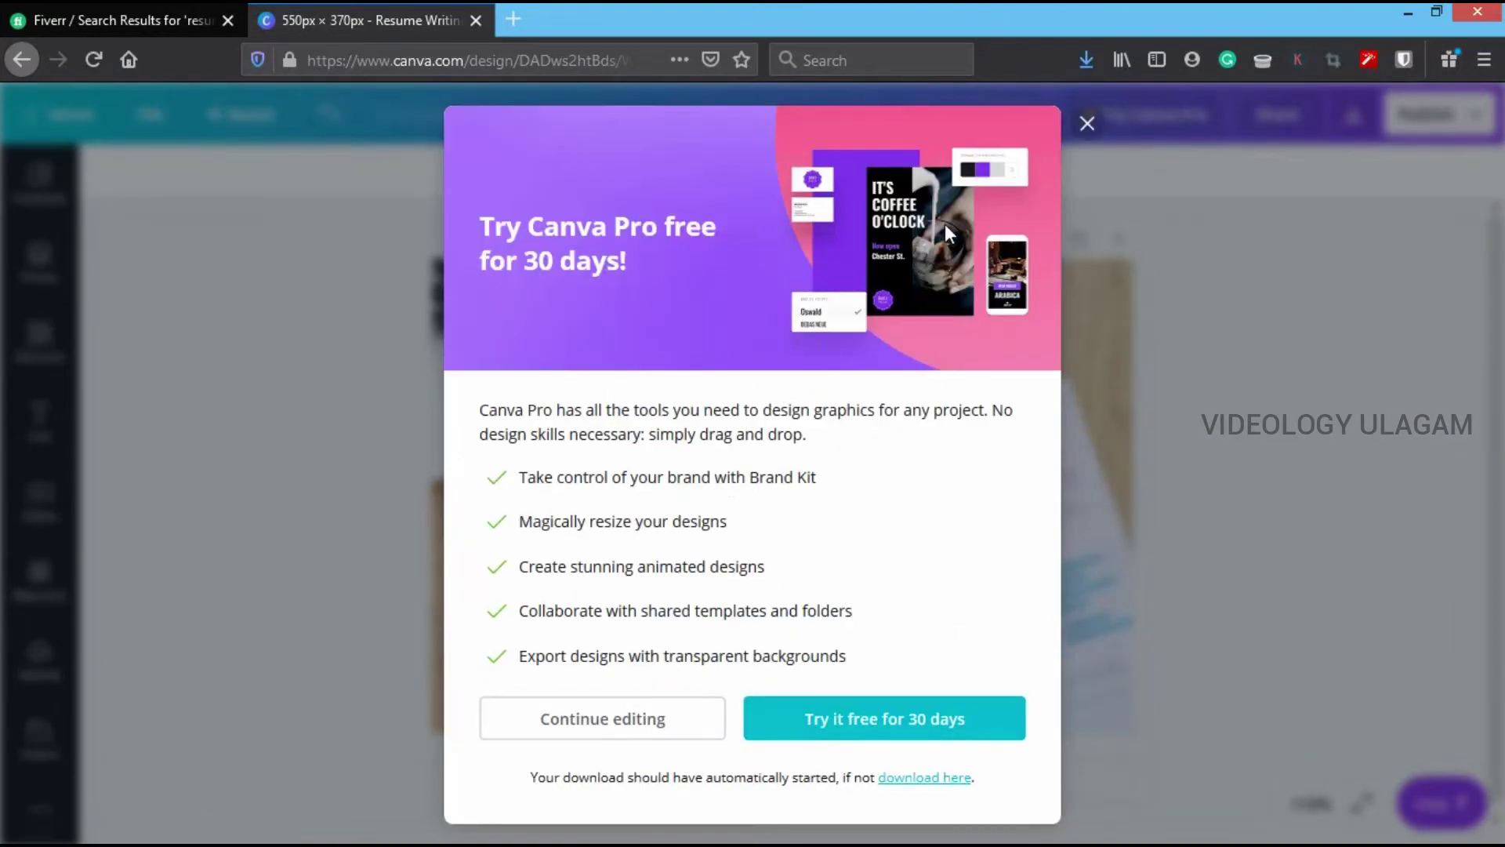
left_click(1087, 123)
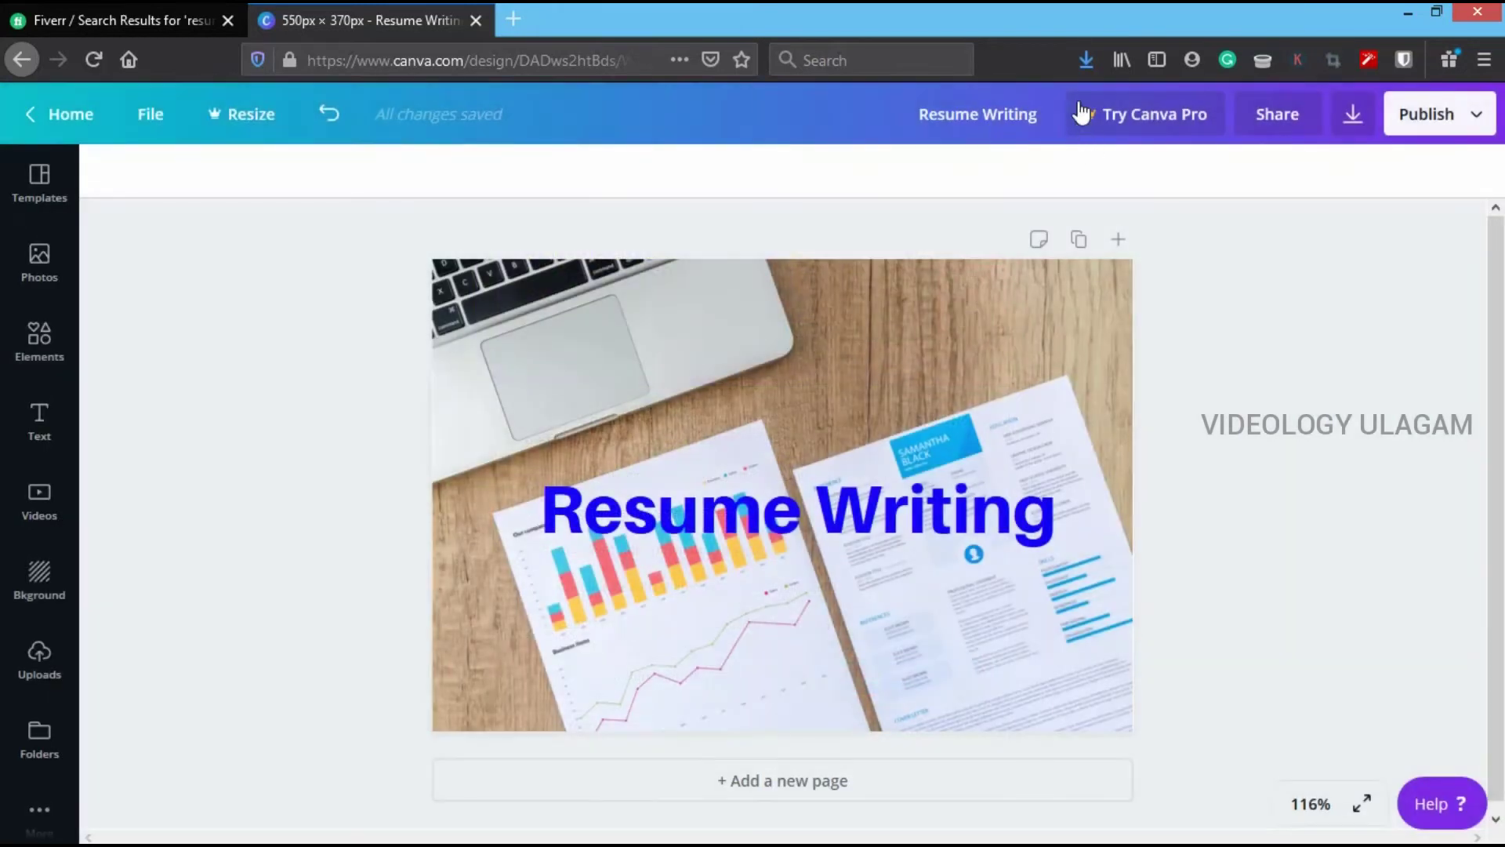
Step: Open the folder containing the downloaded Resume Writing.png in File Explorer and display its contents as extra large icons
left_click(1085, 61)
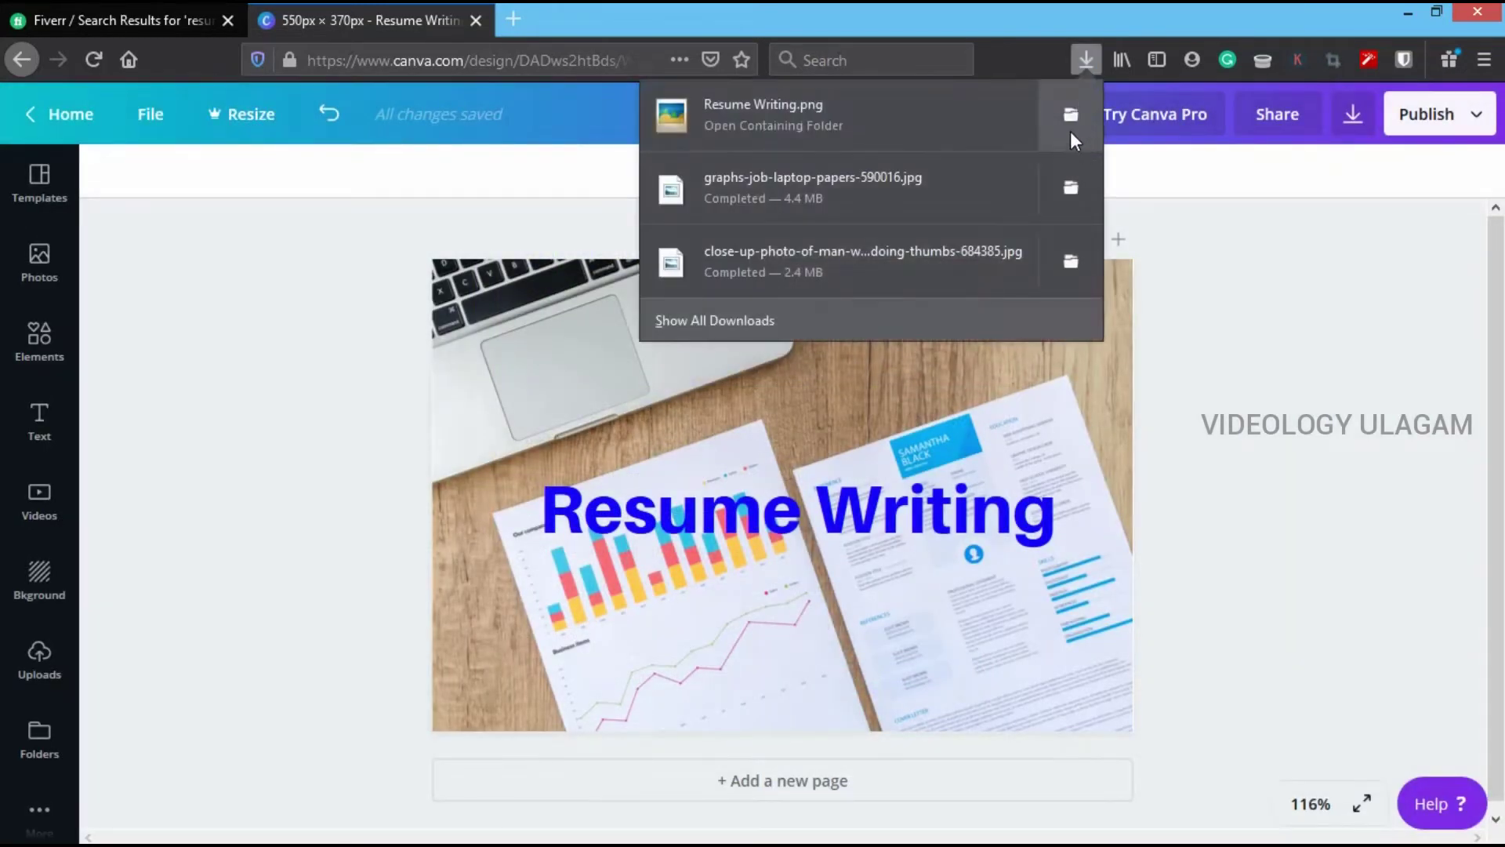
left_click(1070, 131)
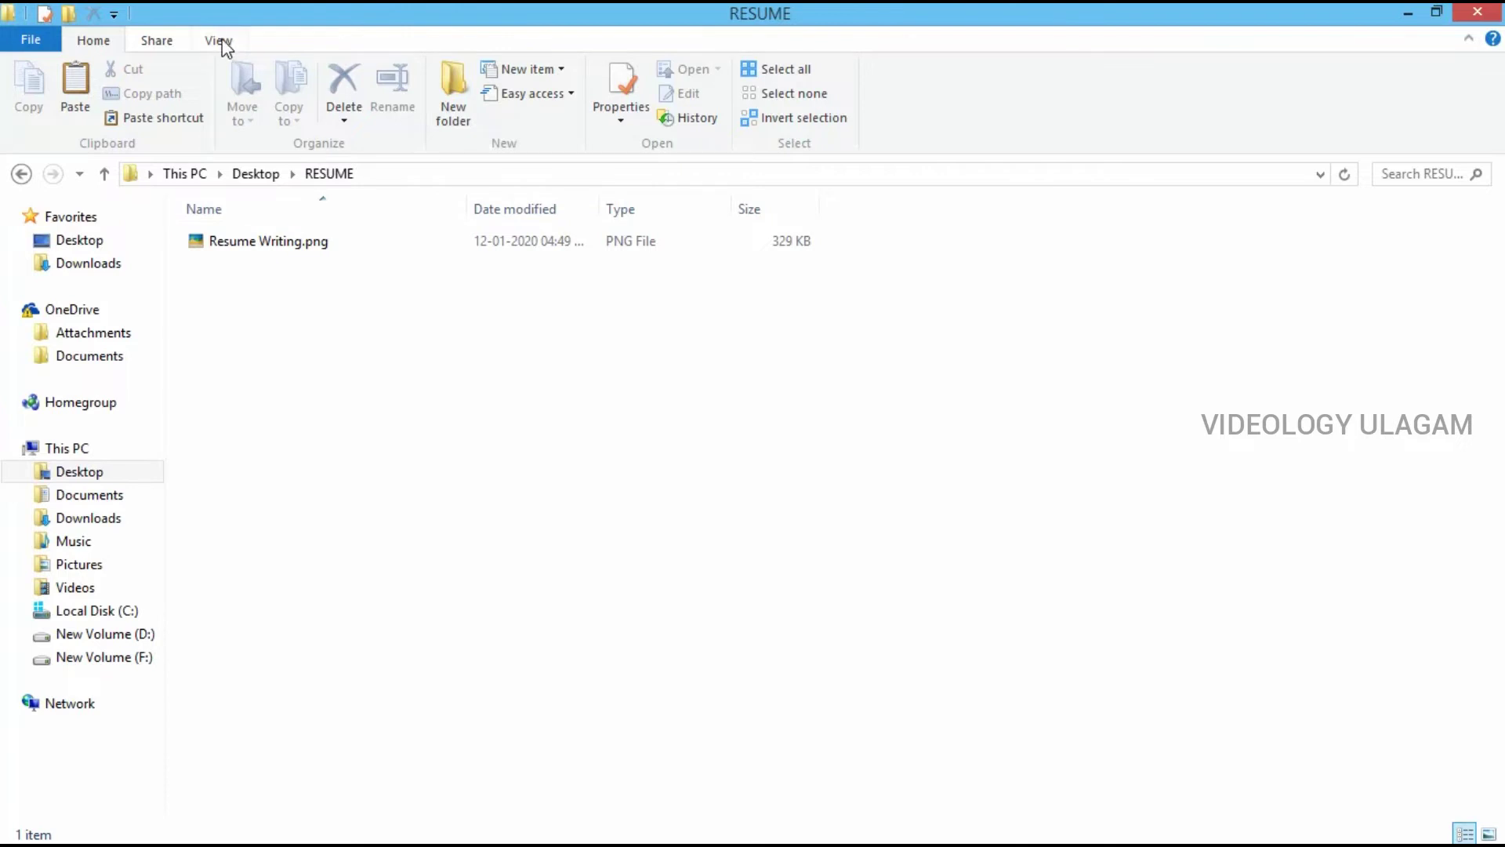
left_click(219, 40)
left_click(349, 70)
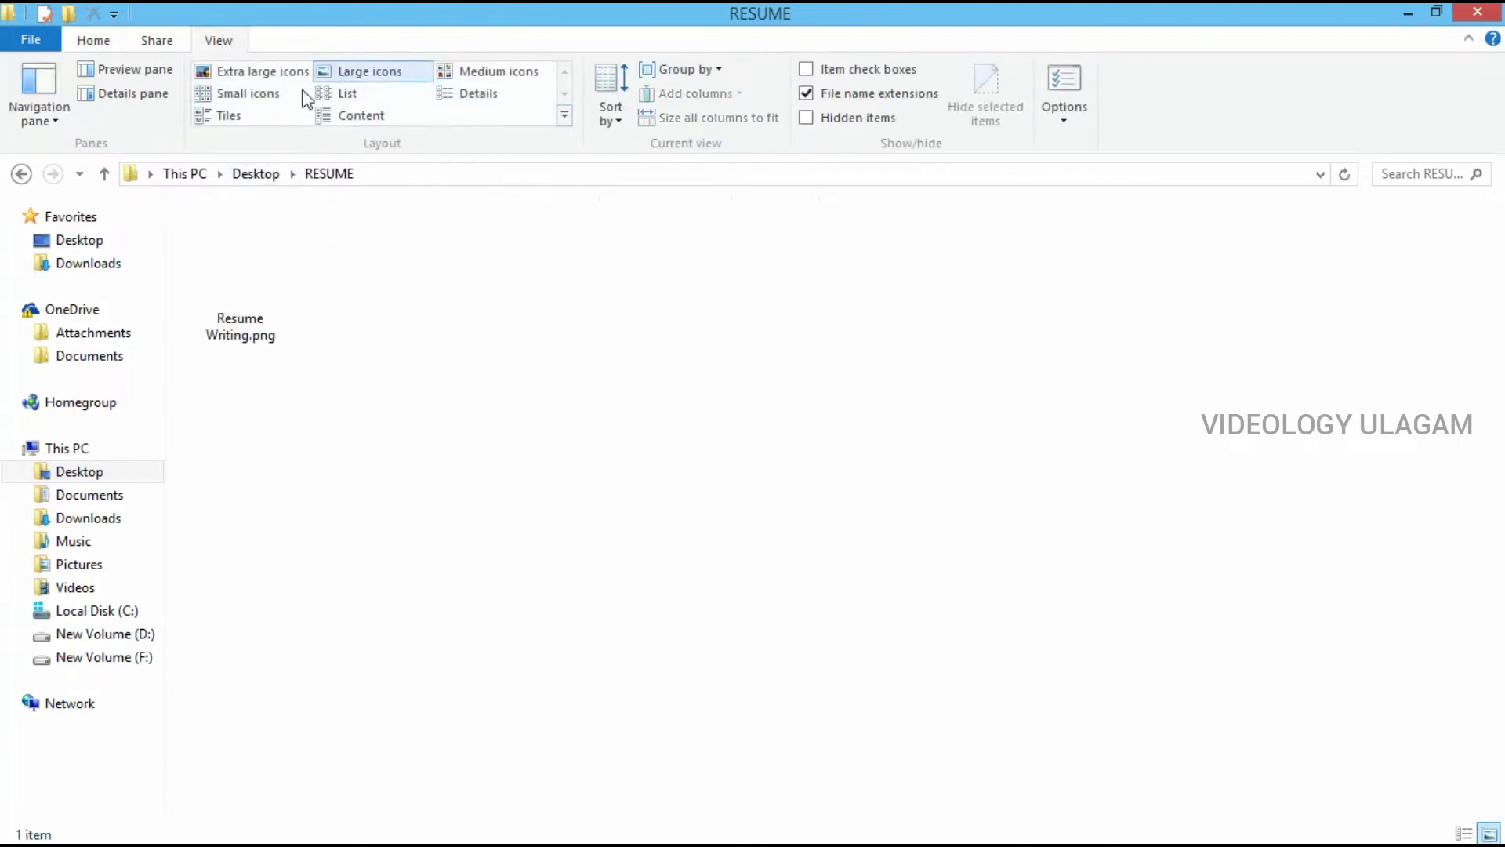
left_click(259, 72)
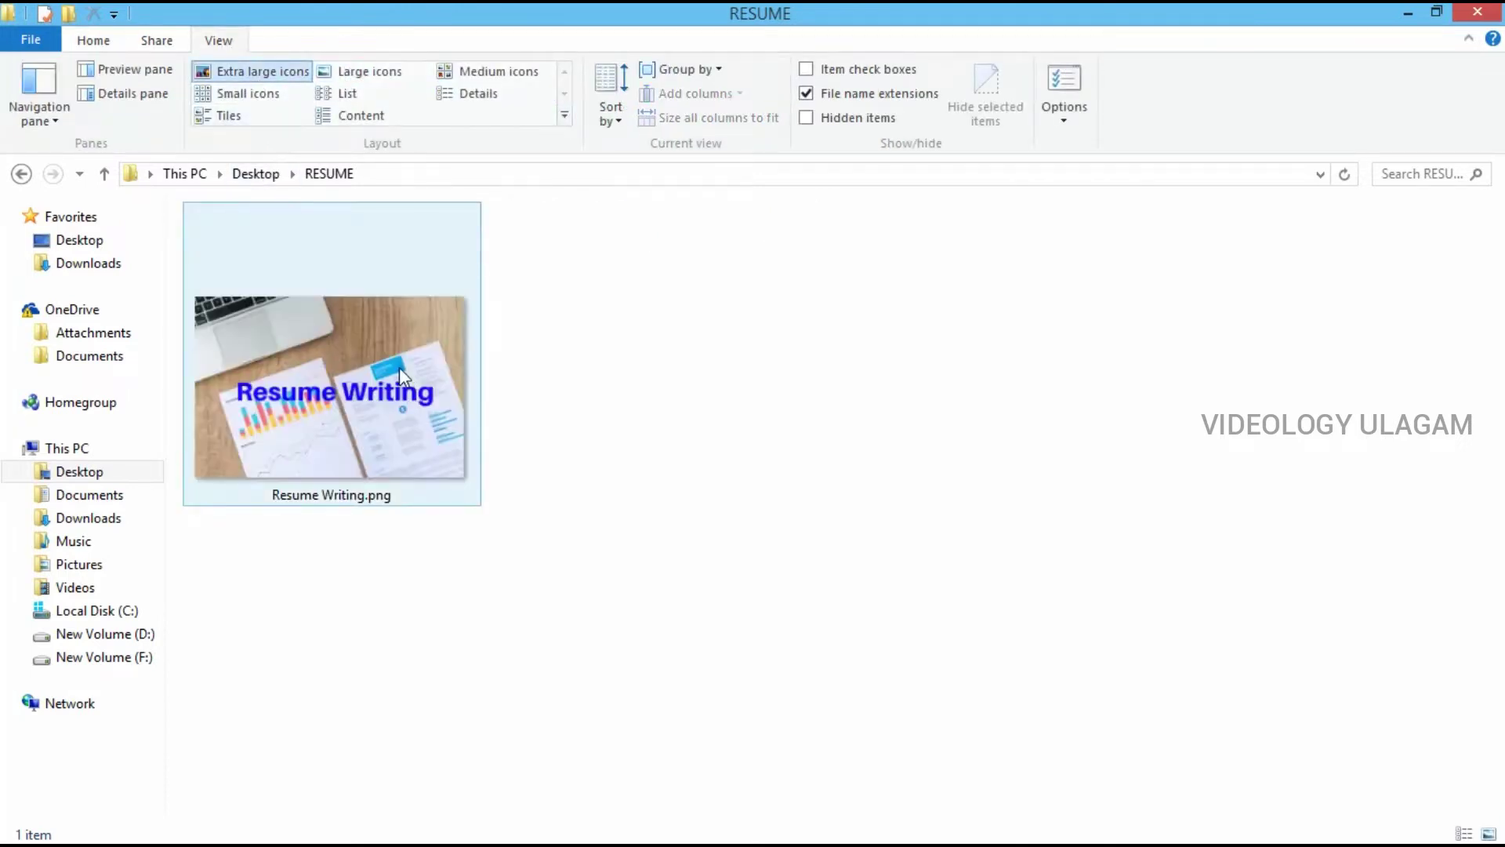
Step: Rename the Resume Writing.png file as resume-writing.png
left_click(345, 402)
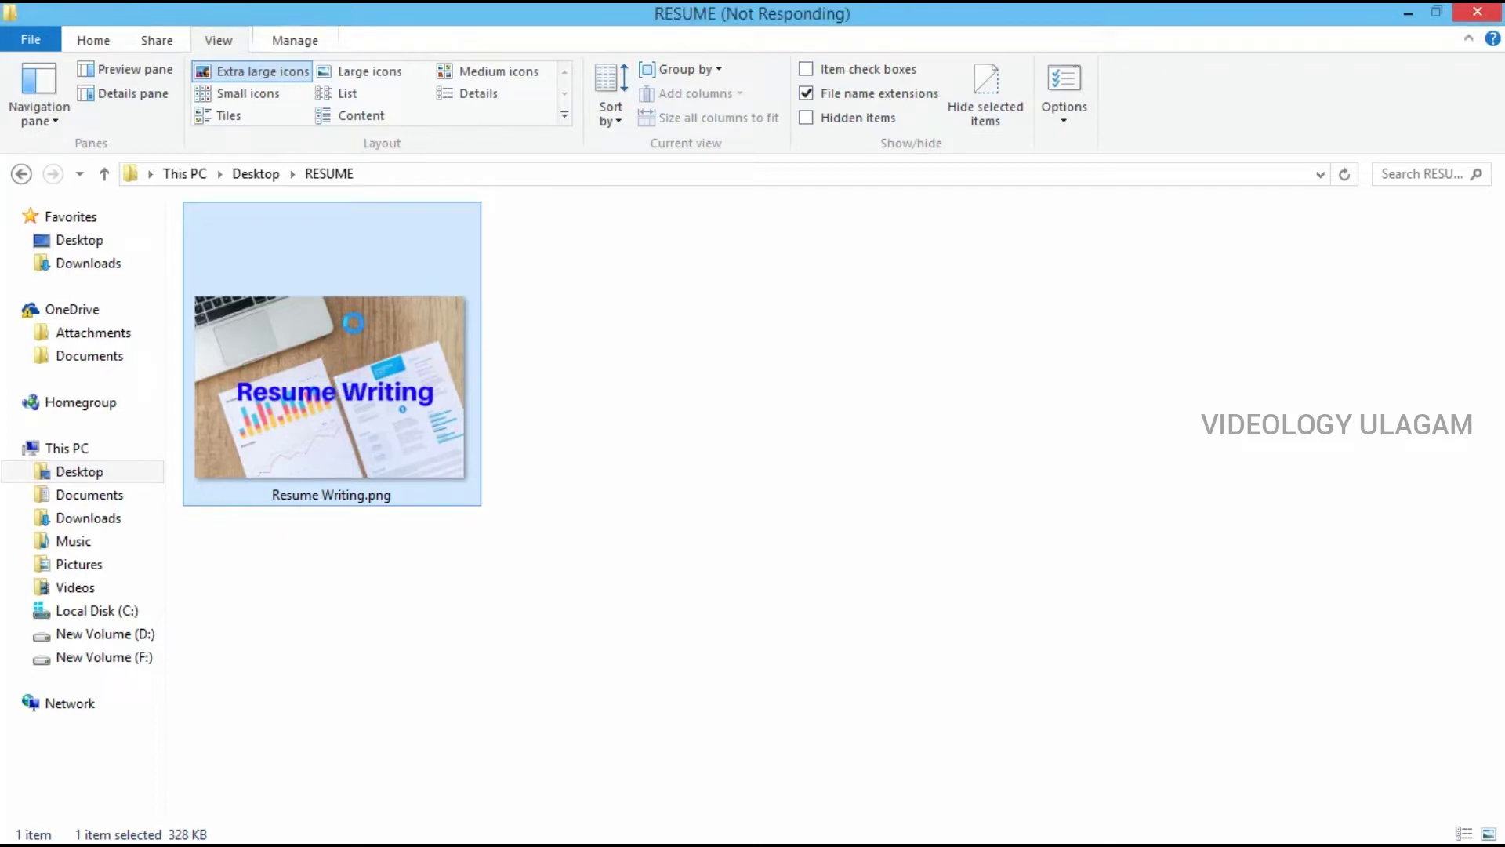
right_click(353, 324)
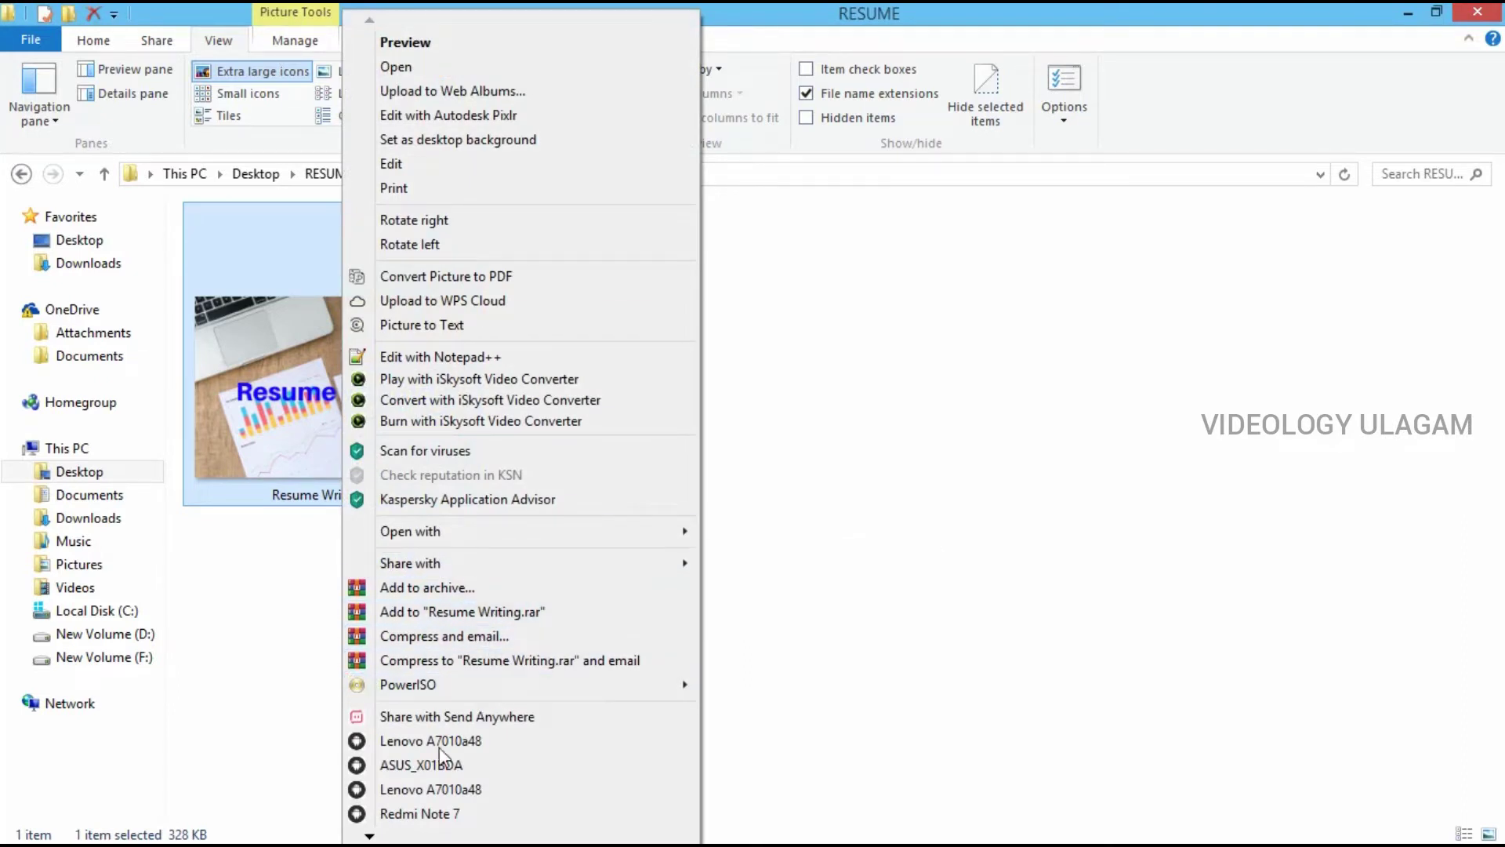
mouse_move(384, 838)
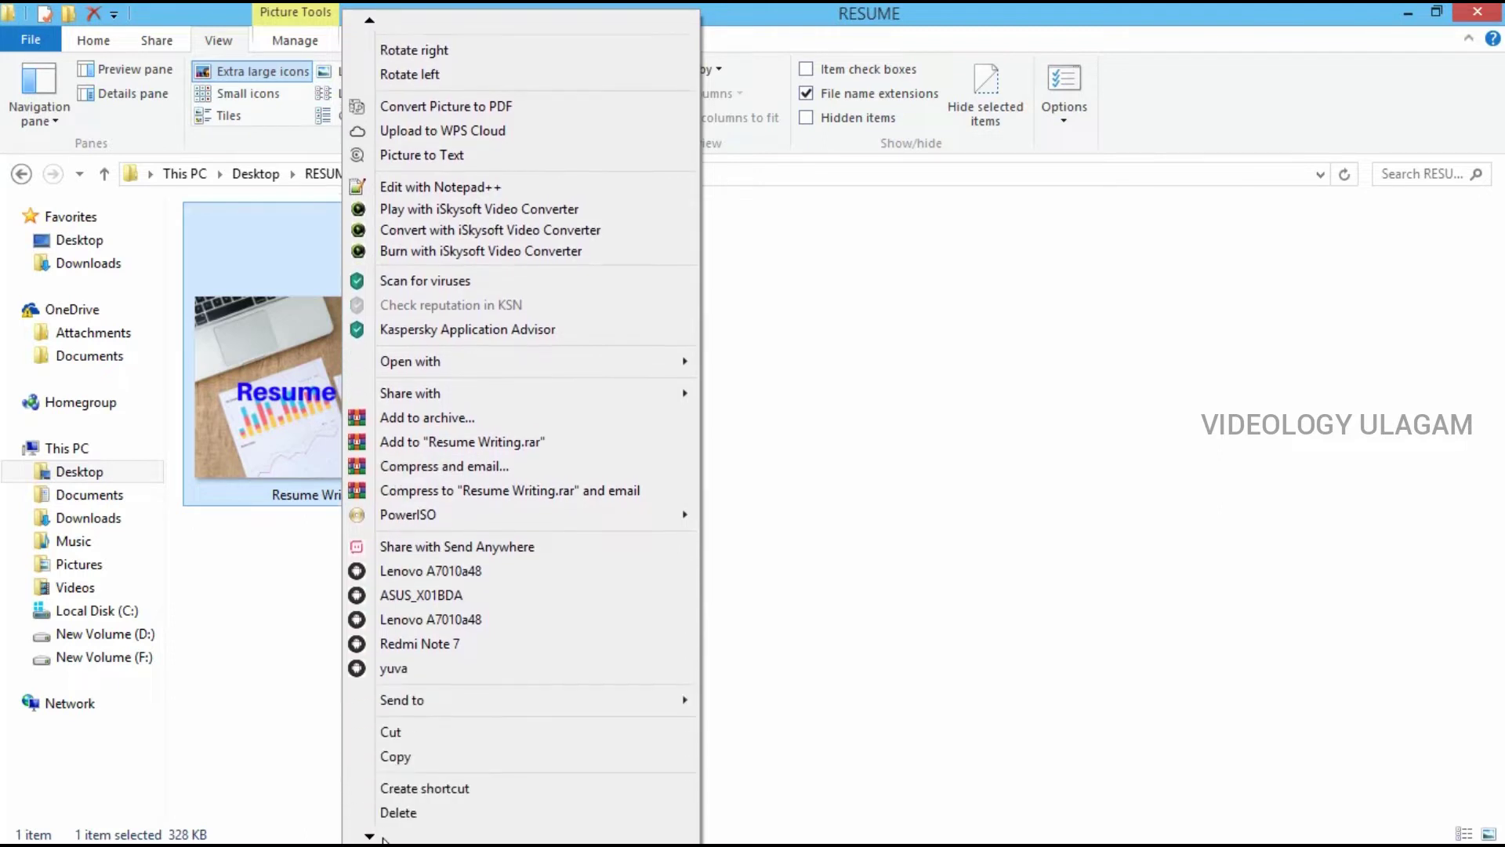
left_click(421, 784)
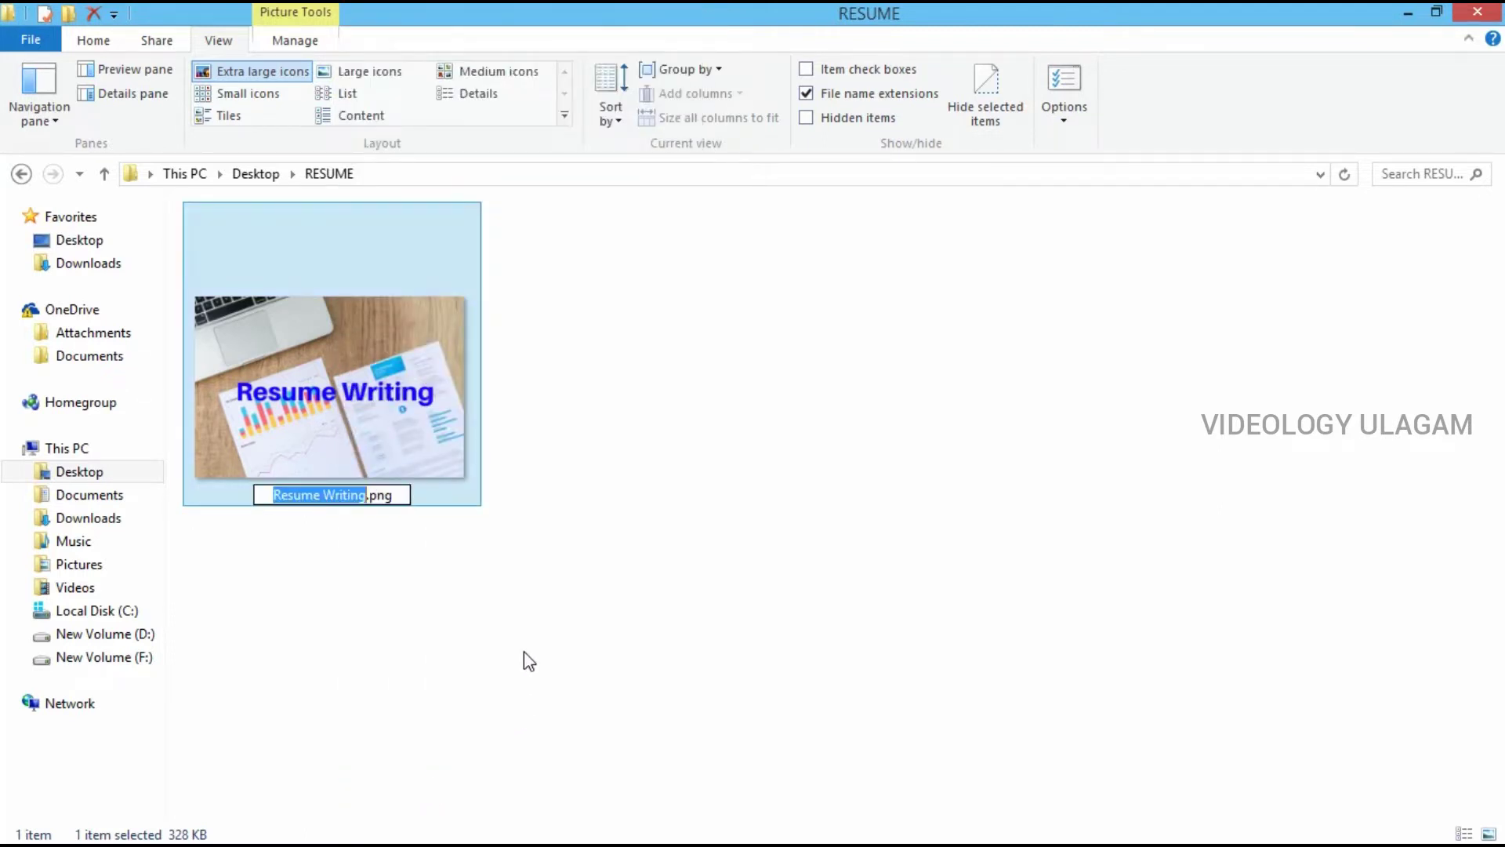
key("BackSpace")
type("re")
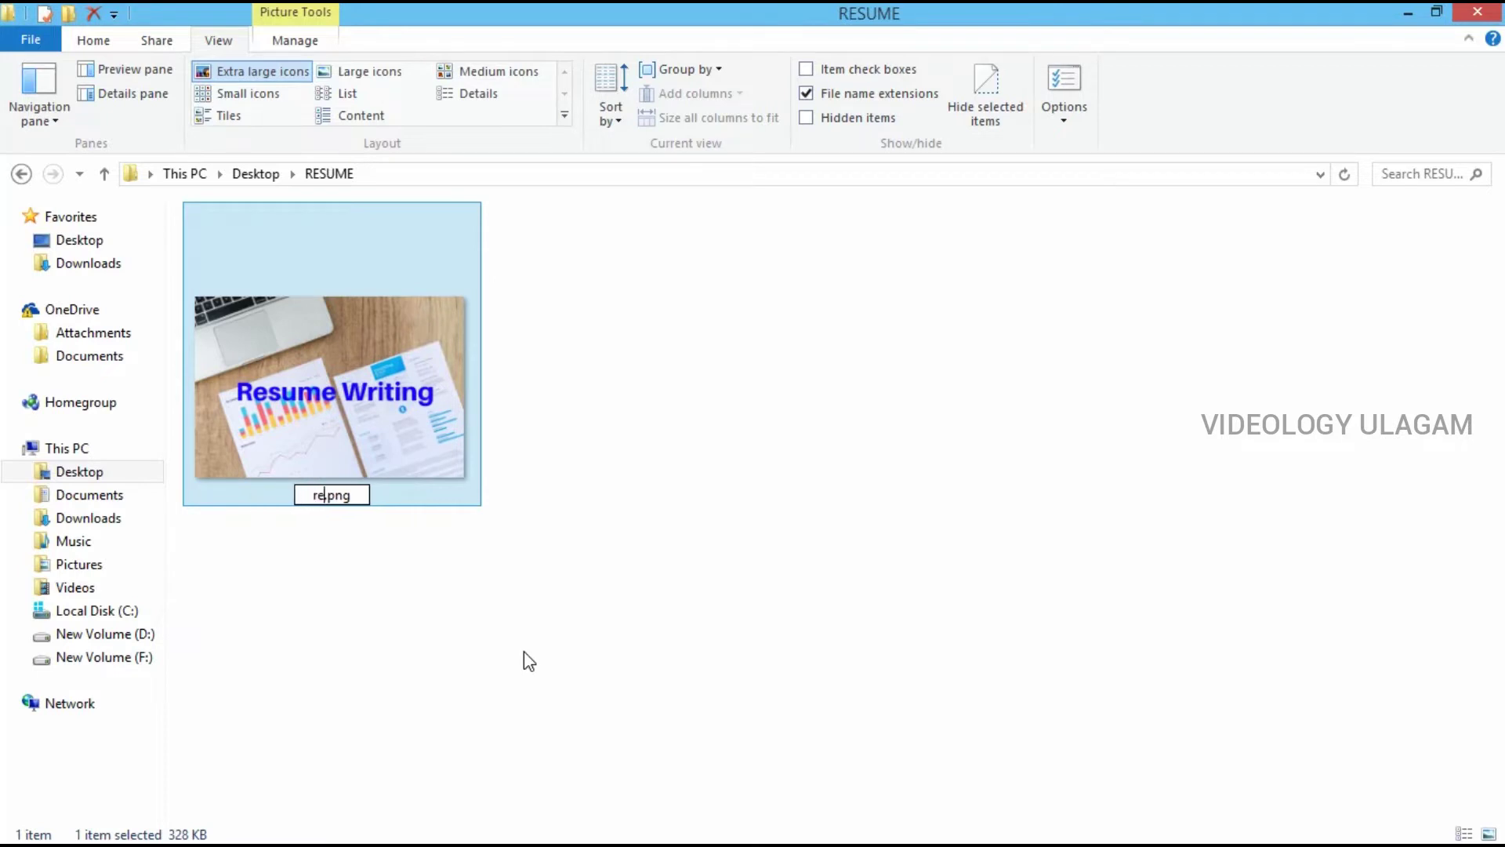
type("sume")
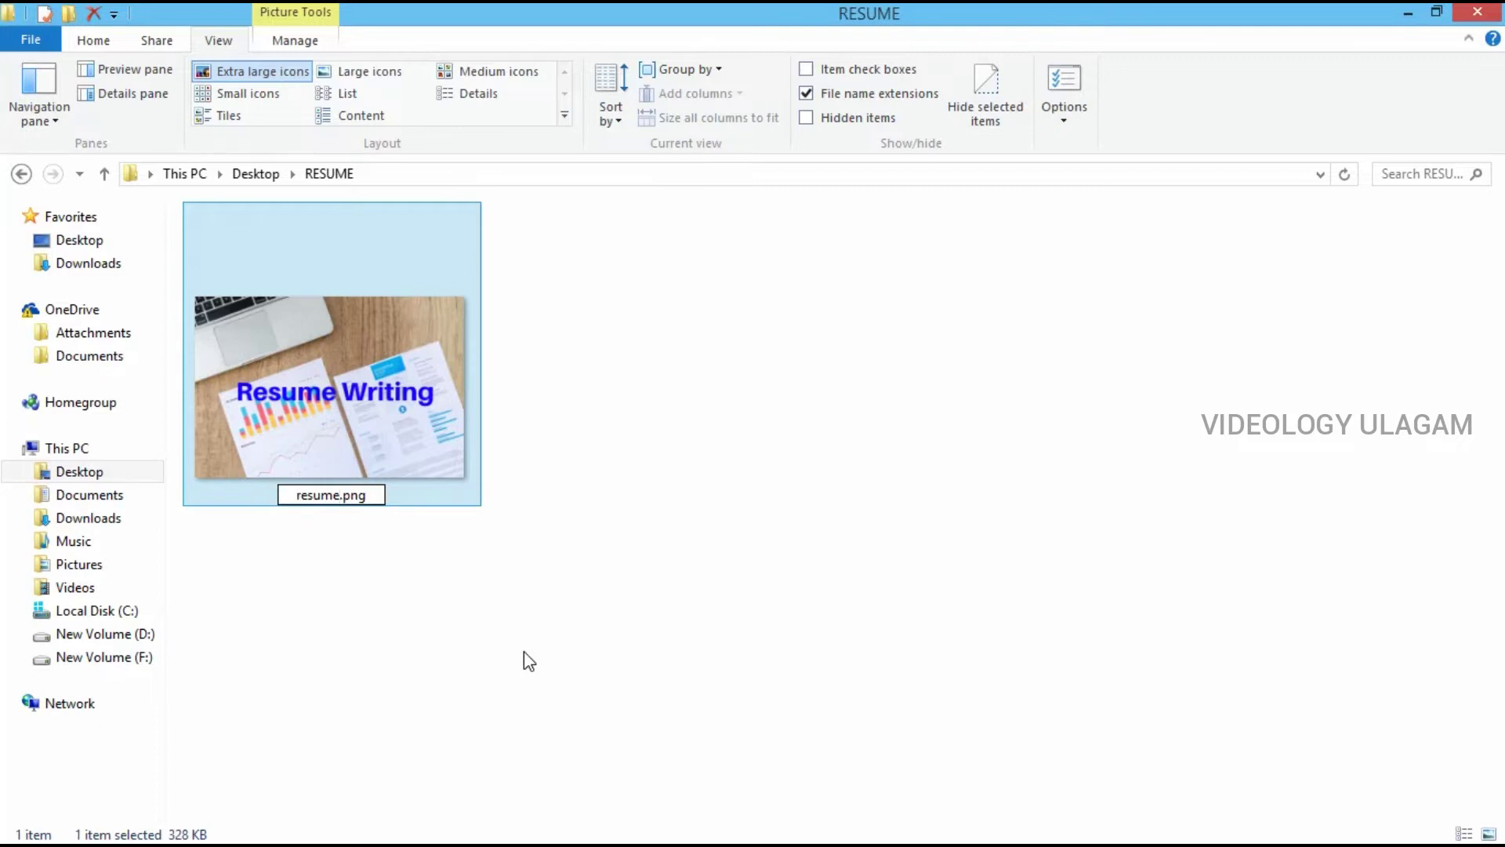
type("-")
type("writi")
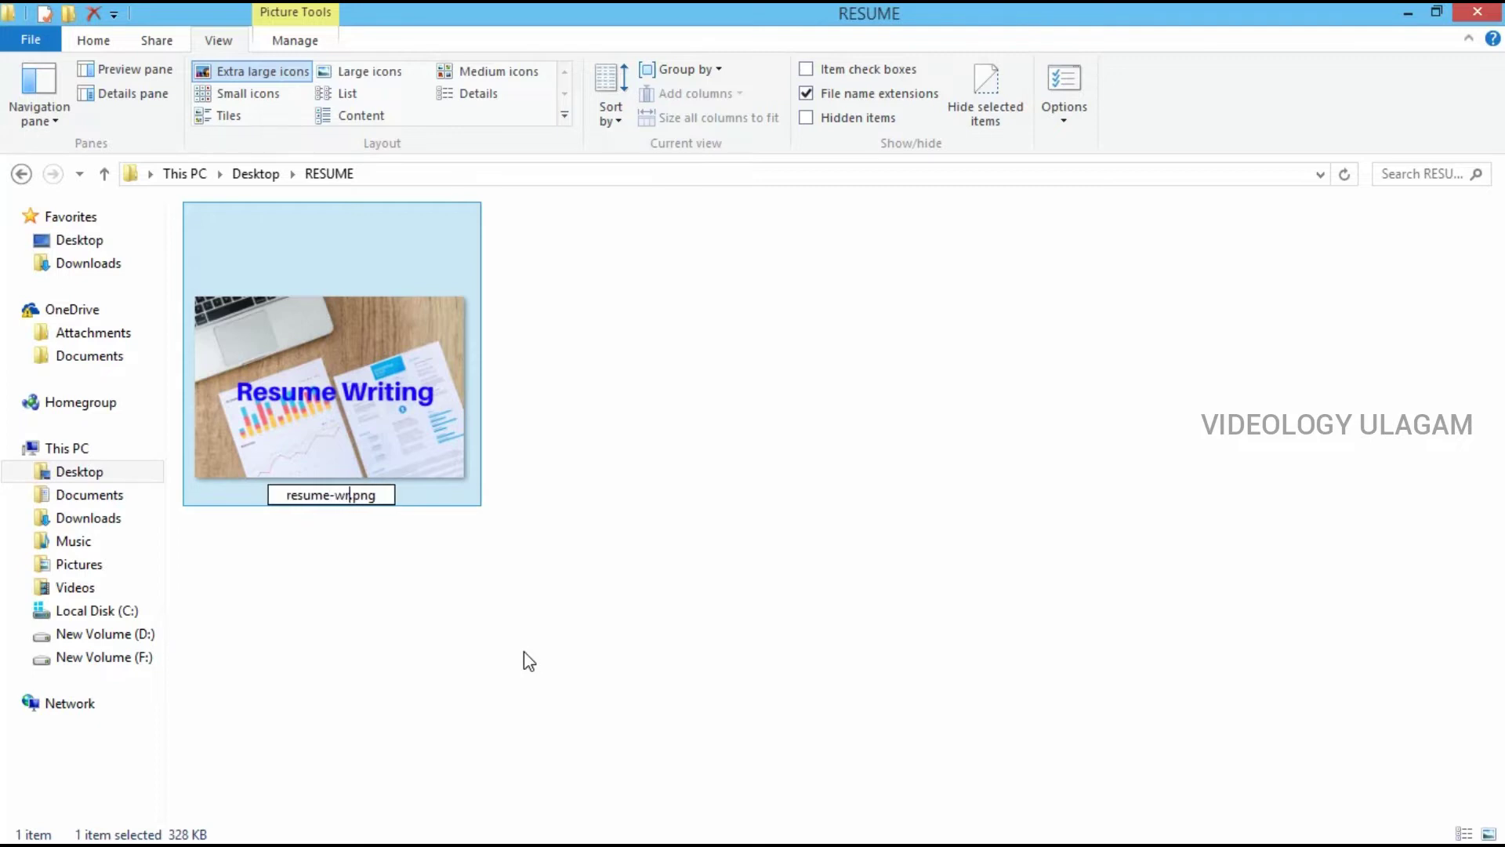
type("ng")
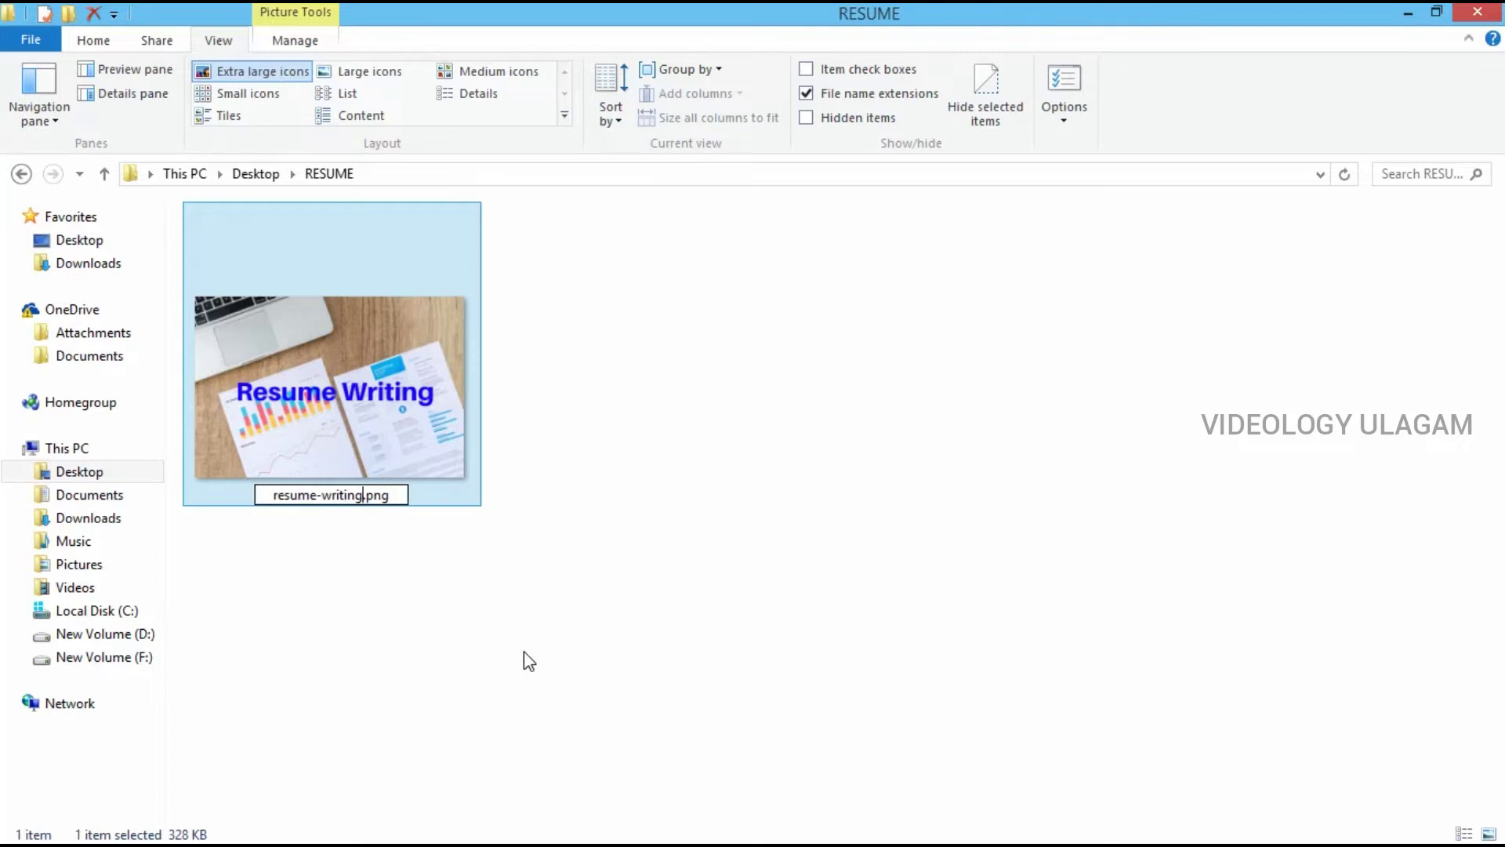
left_click(525, 659)
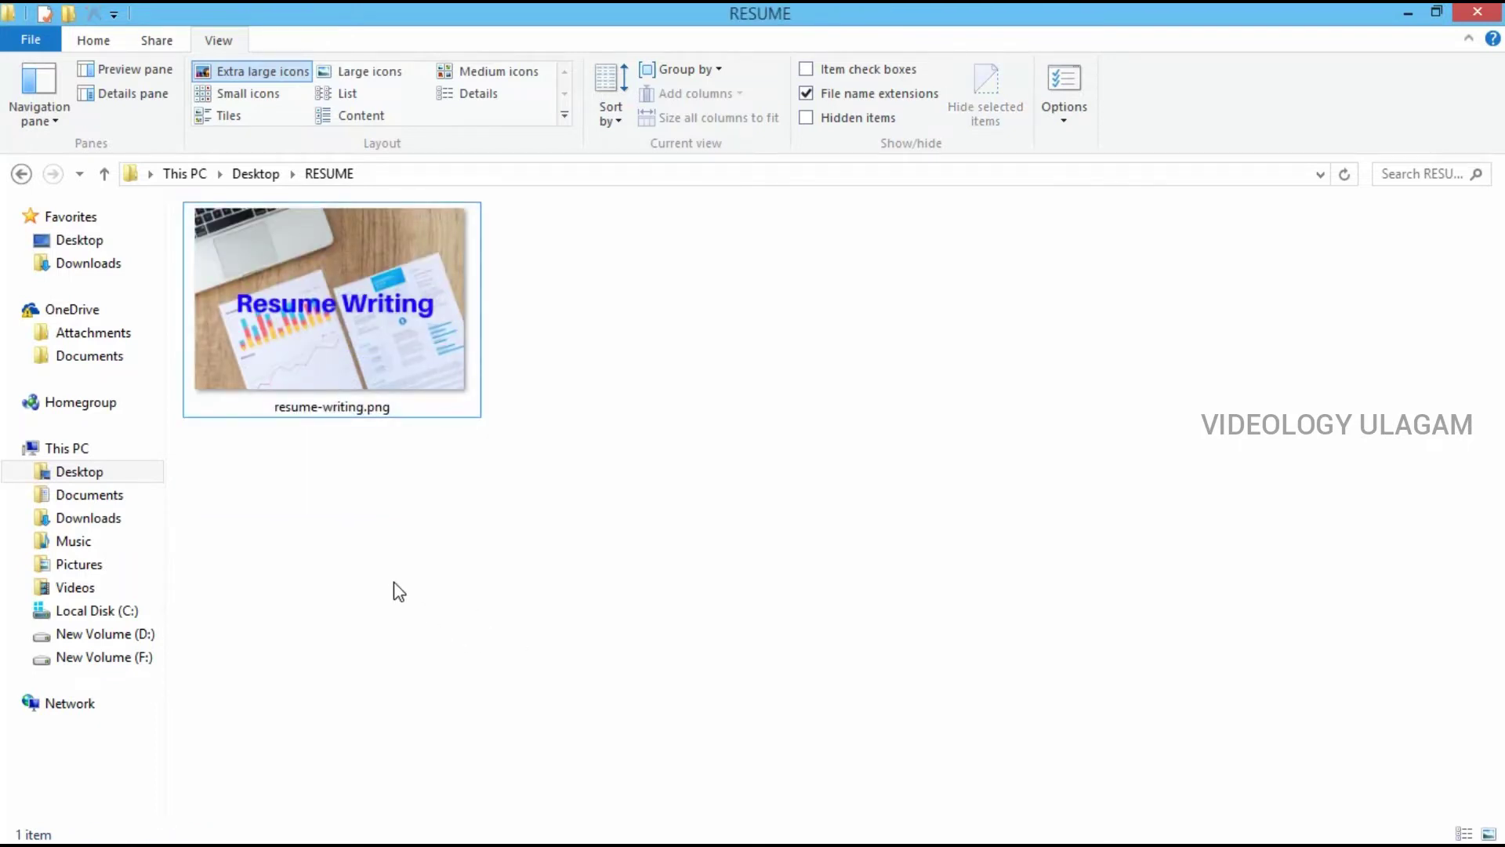
Step: Switch to the Firefox window, maximise it, close the Canva design and open Fiverr's Create a new Gig page in a separate tab
key("alt+Tab")
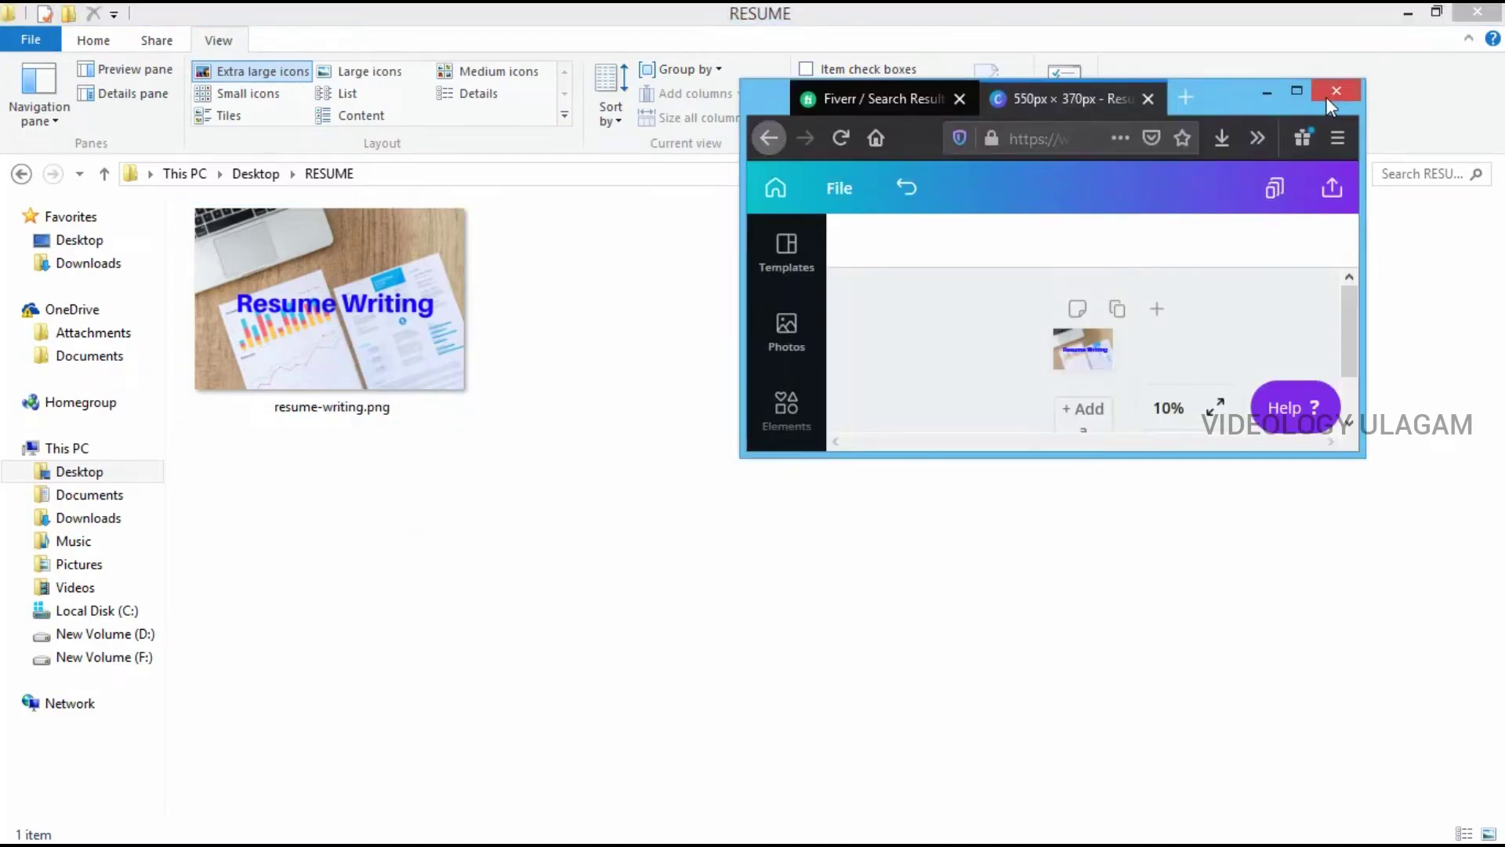
left_click(1295, 90)
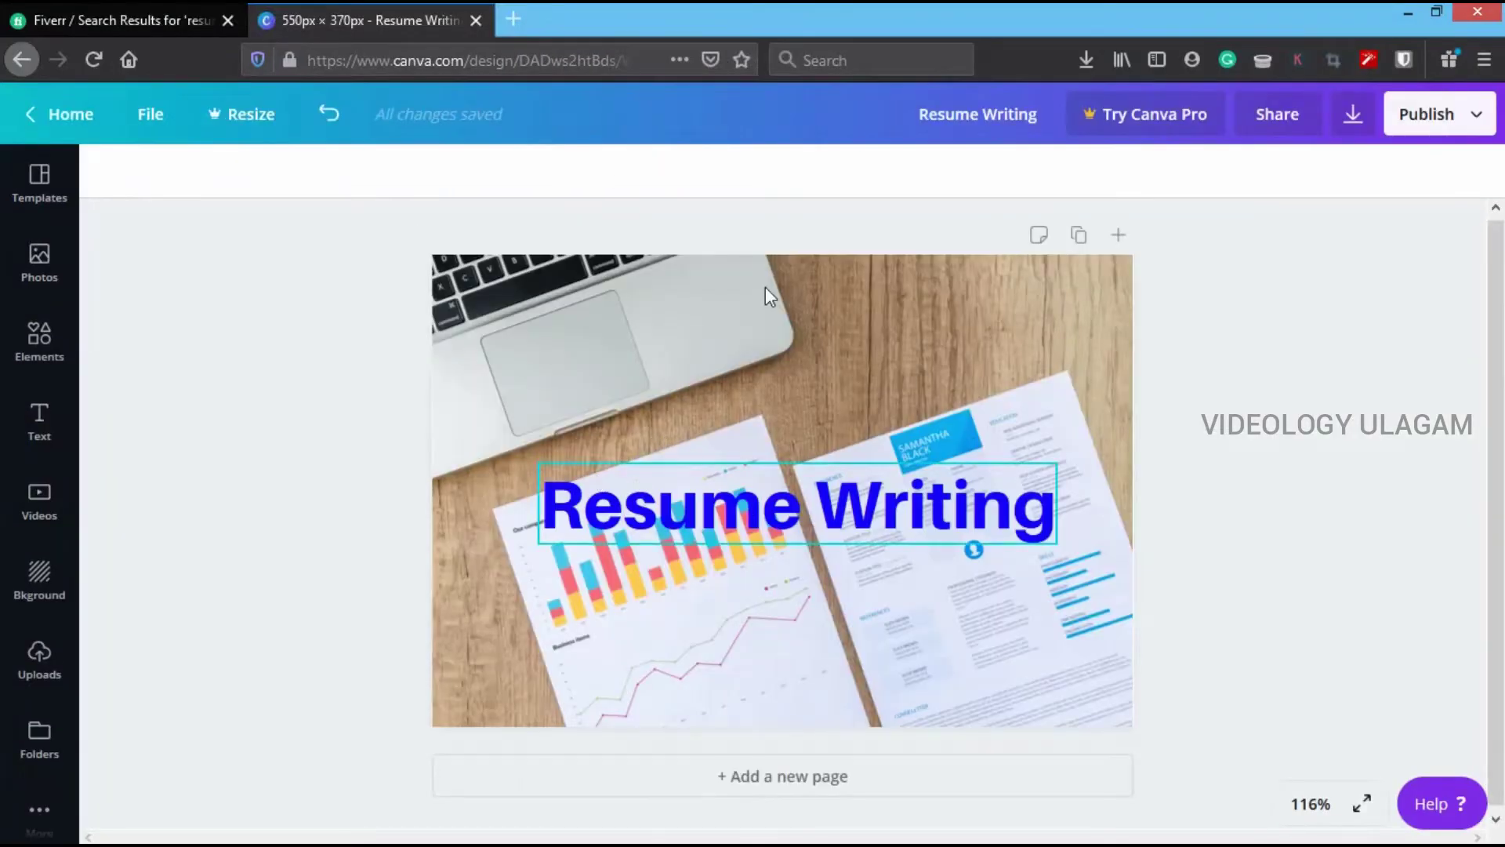
left_click(475, 21)
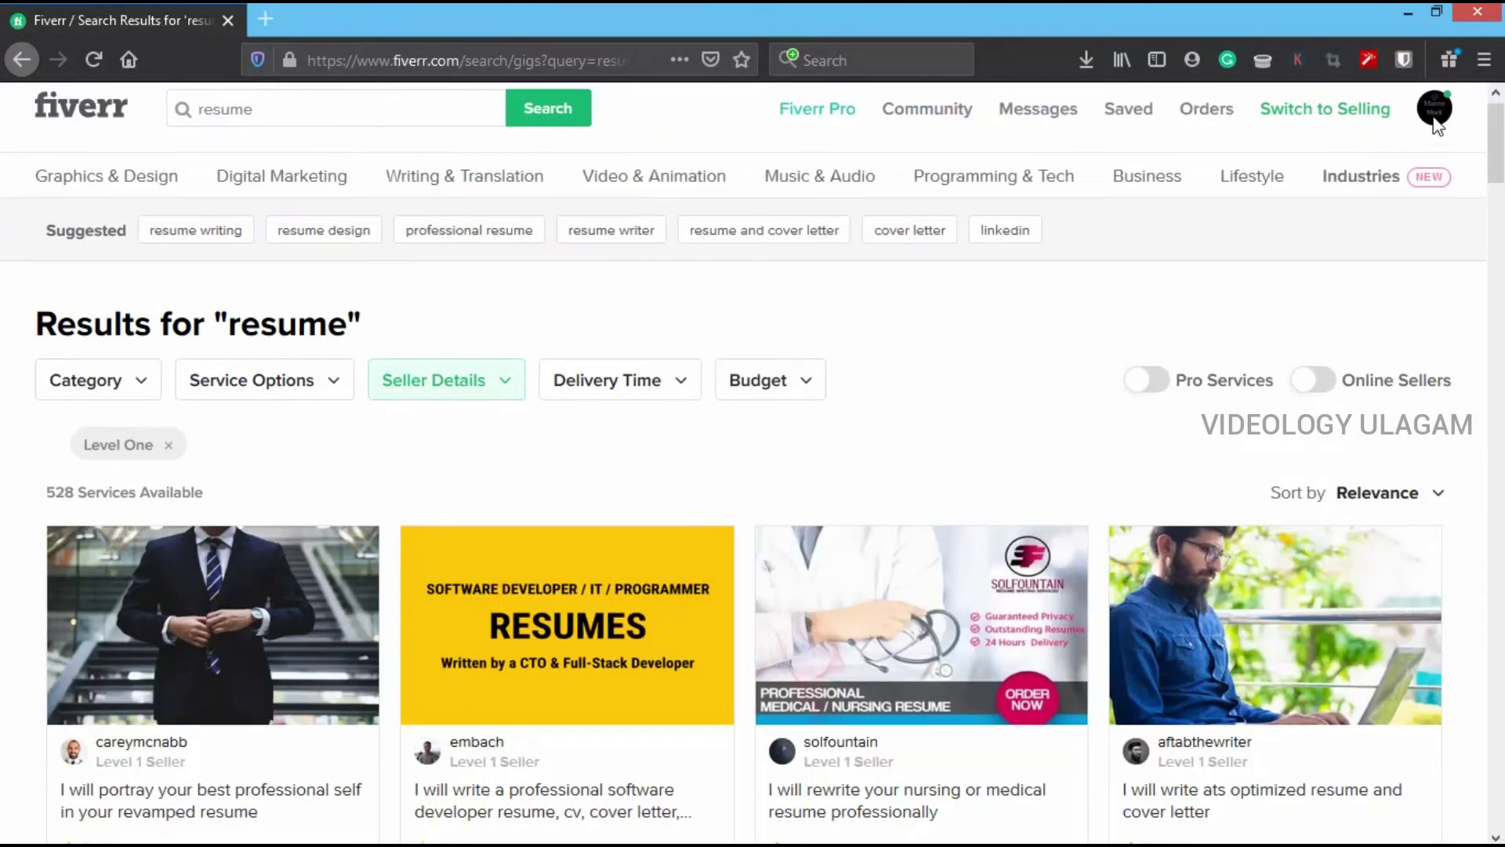
scroll(558, 551, "down", 3)
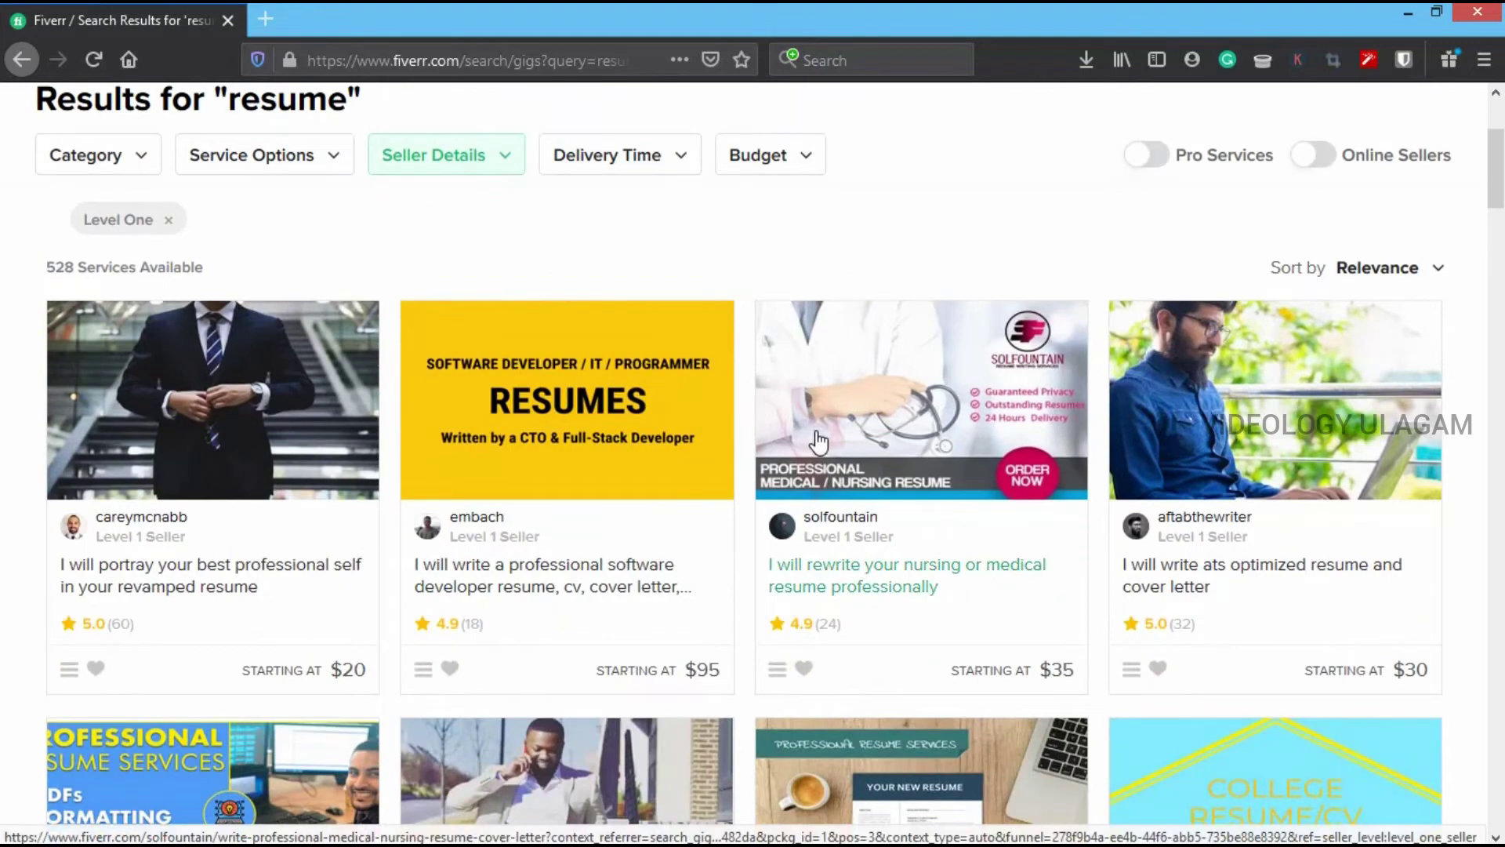
scroll(818, 441, "up", 3)
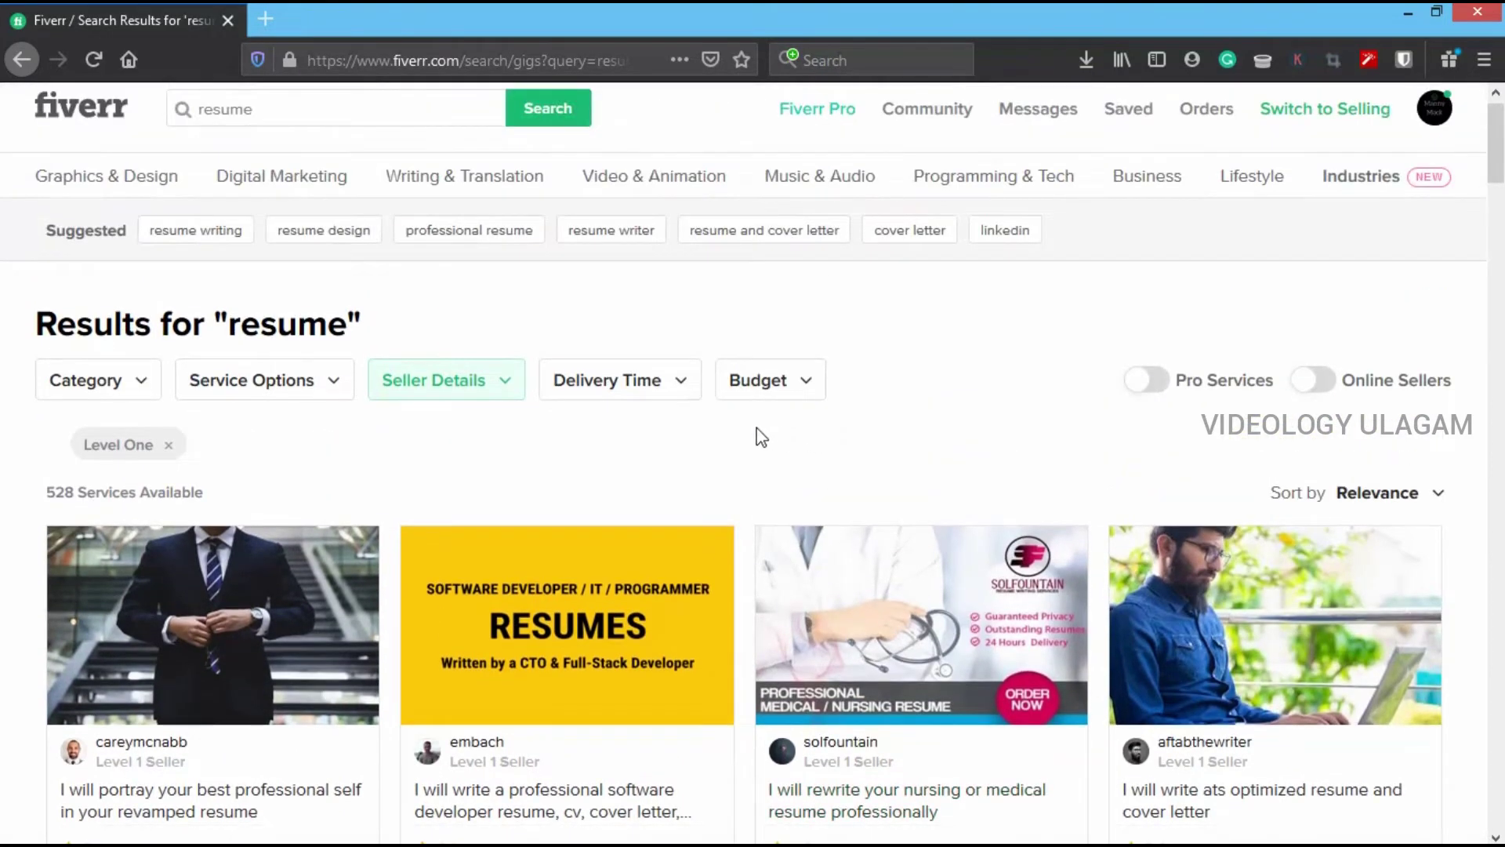
left_click(270, 22)
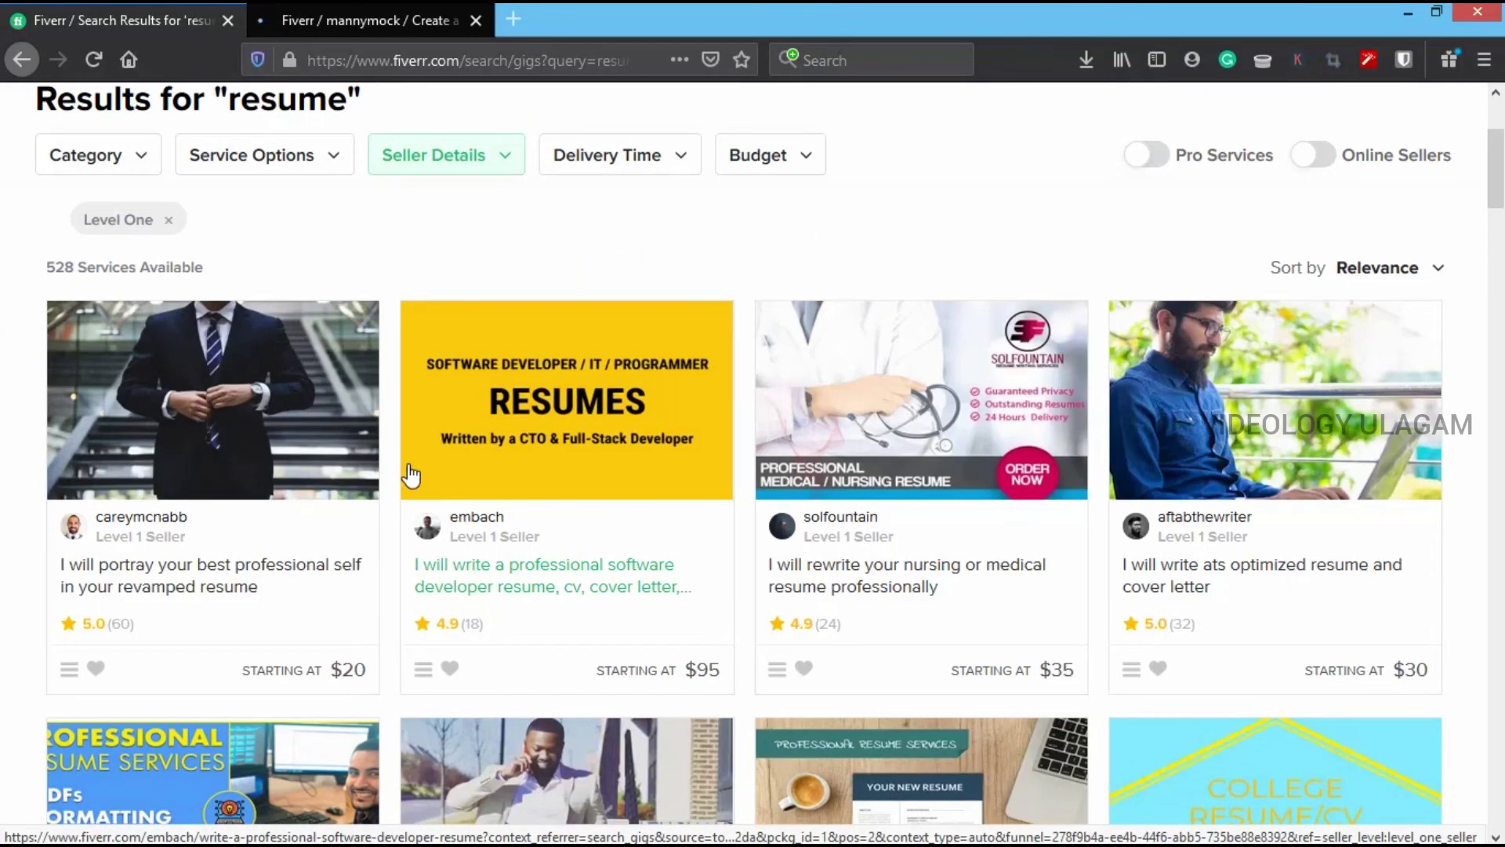
Step: Look through the Level One sellers' gigs in the Fiverr "resume" results and check the available seller filters
scroll(333, 400, "up", 3)
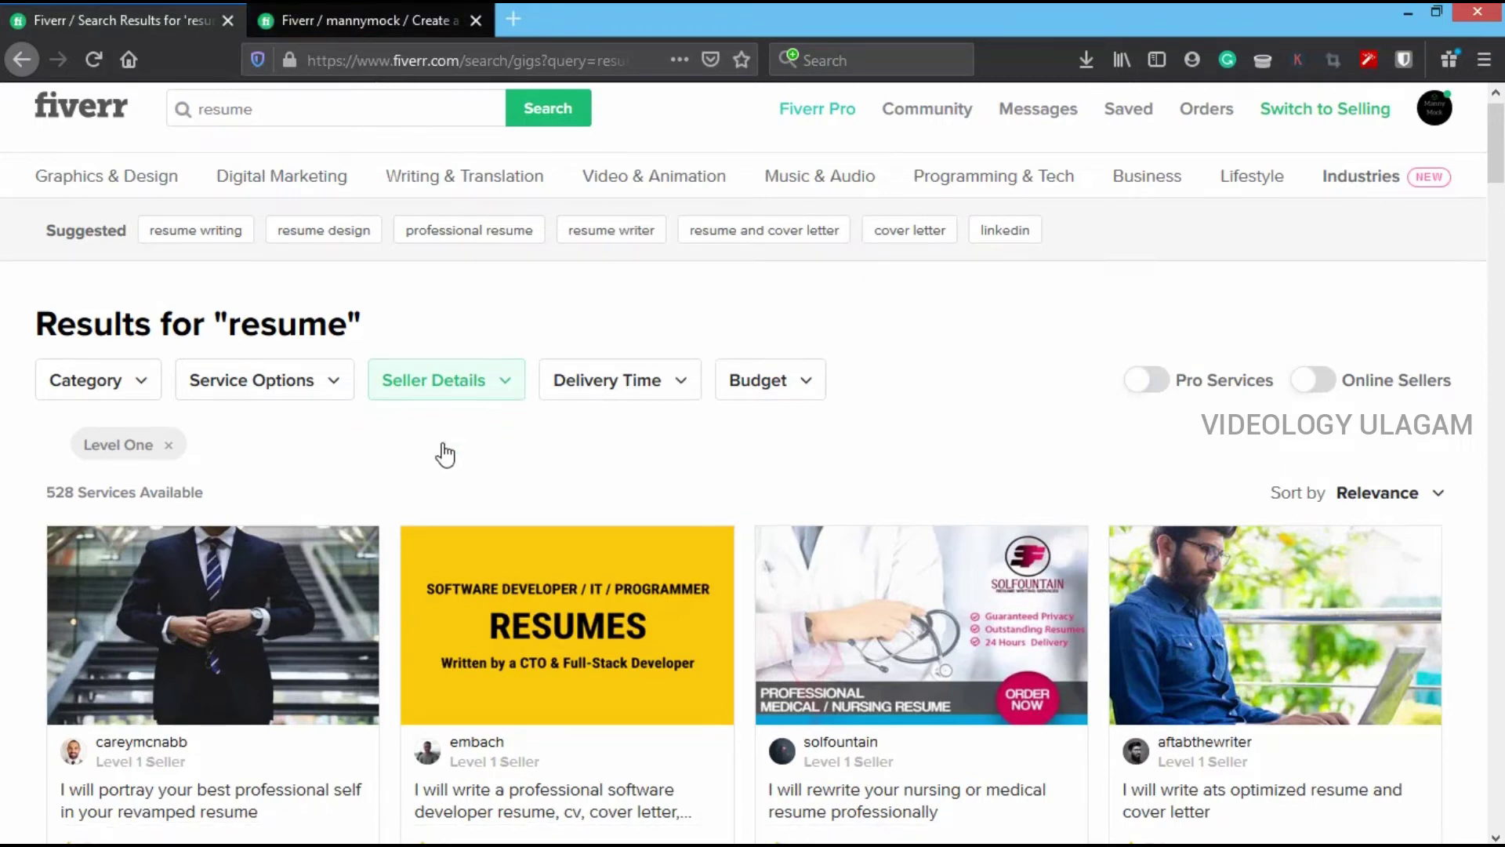
scroll(403, 480, "down", 3)
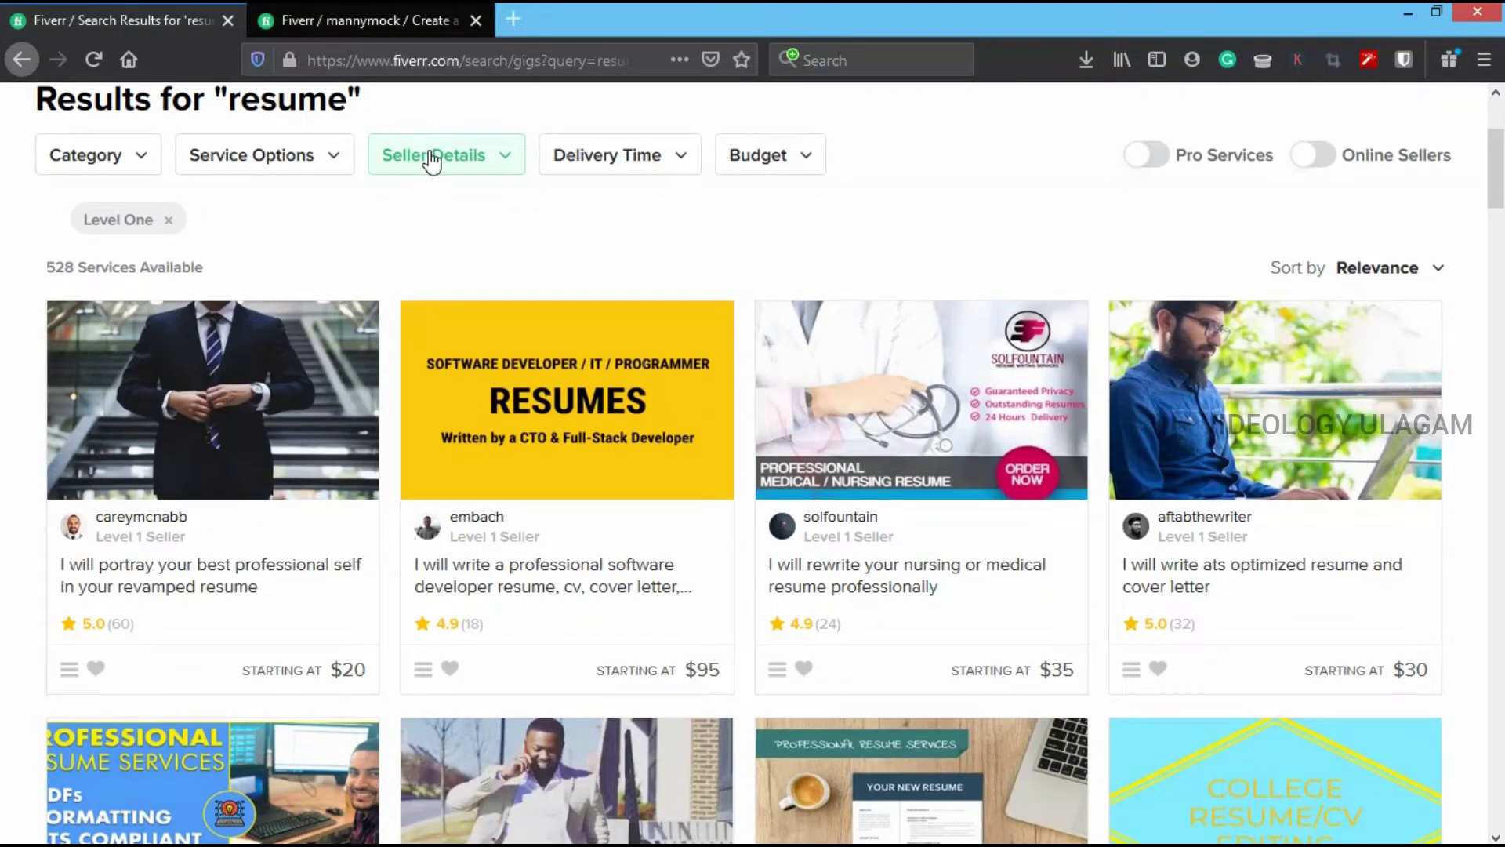
scroll(313, 494, "down", 3)
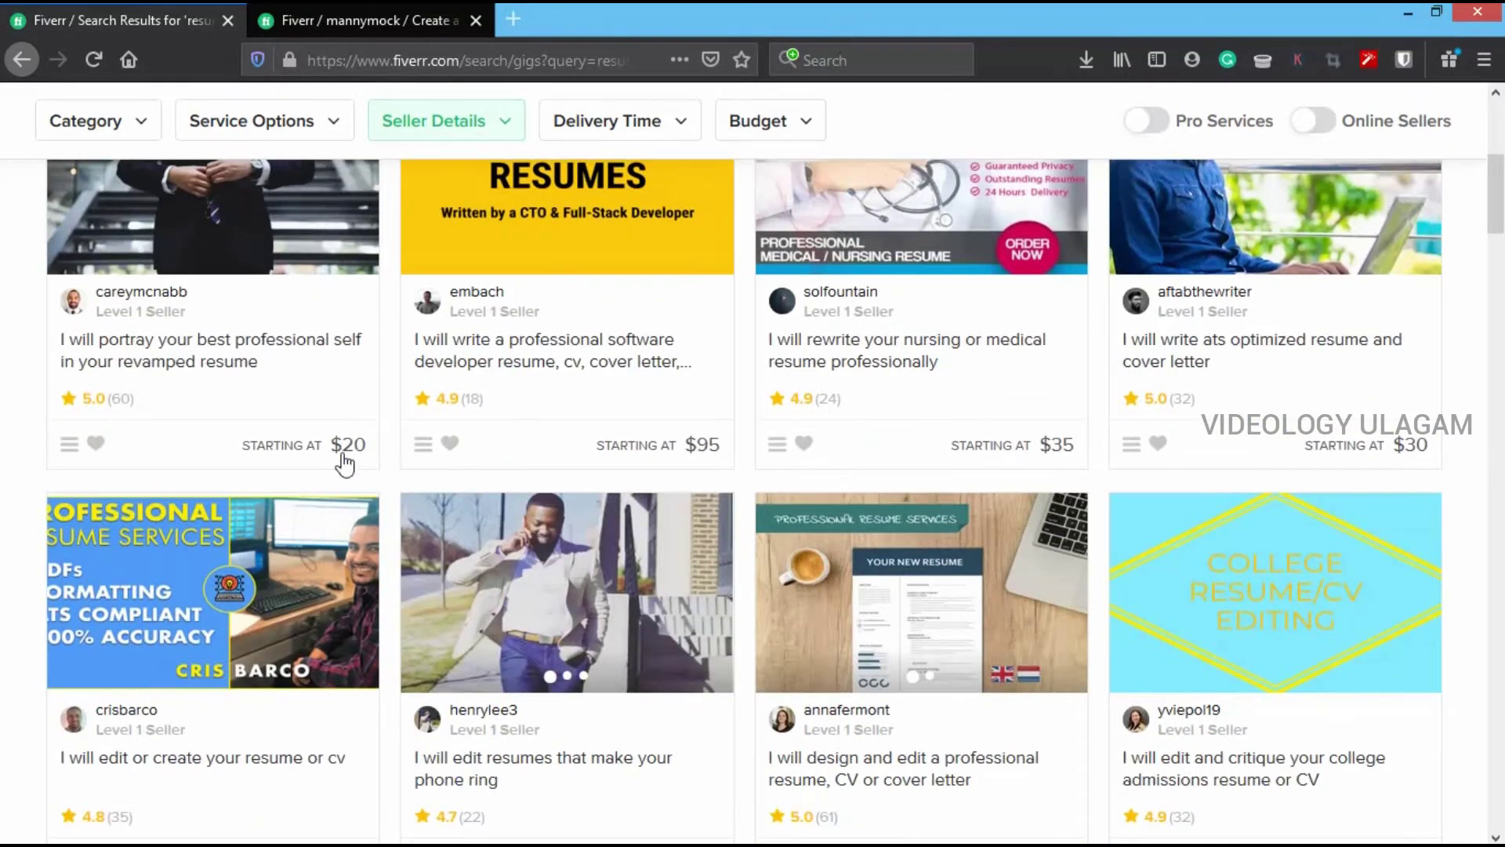
scroll(914, 473, "down", 2)
scroll(874, 497, "up", 2)
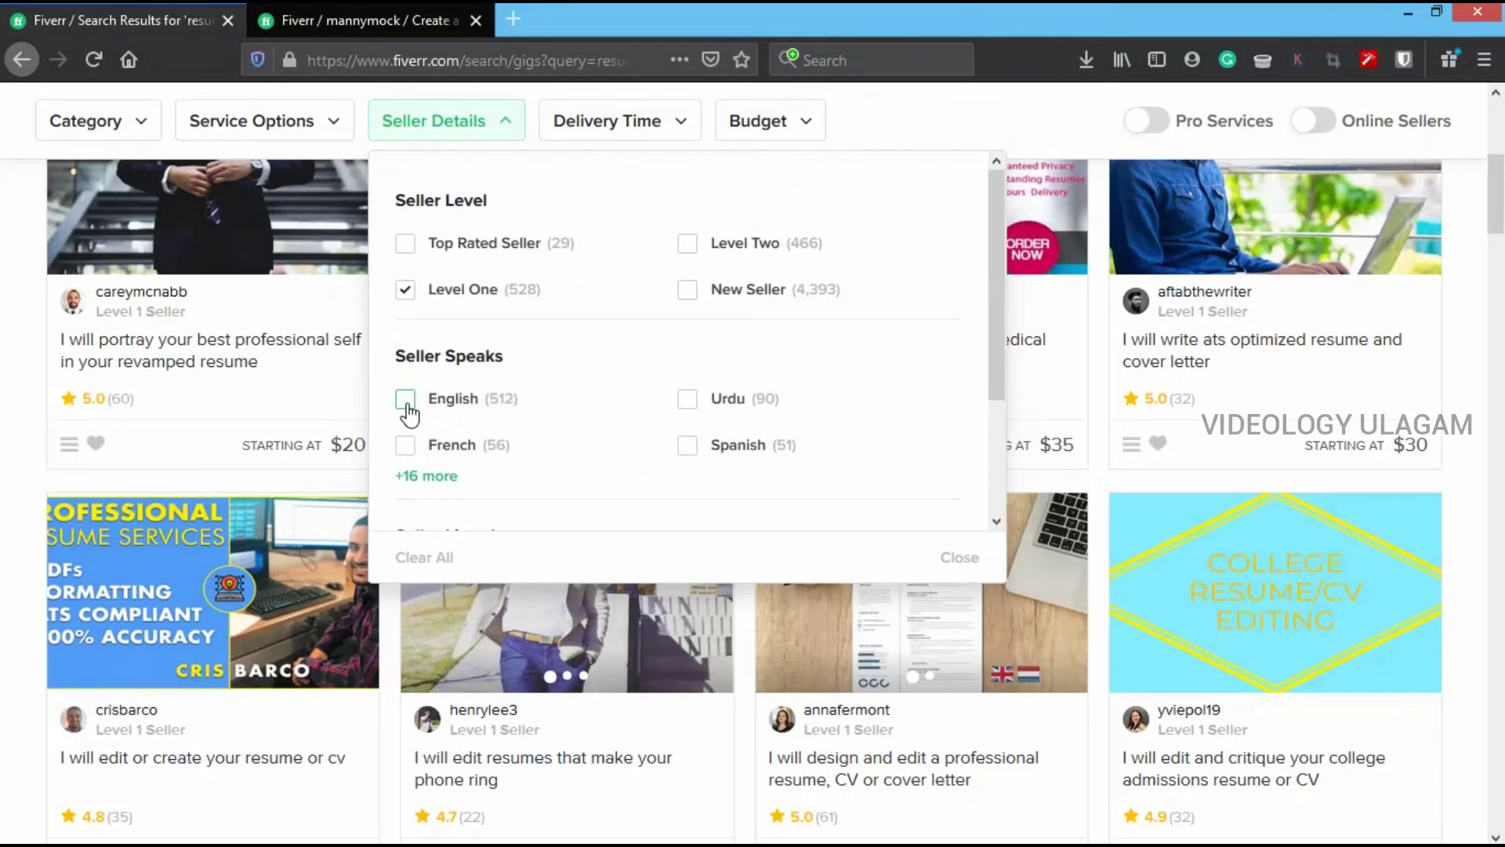
left_click(957, 558)
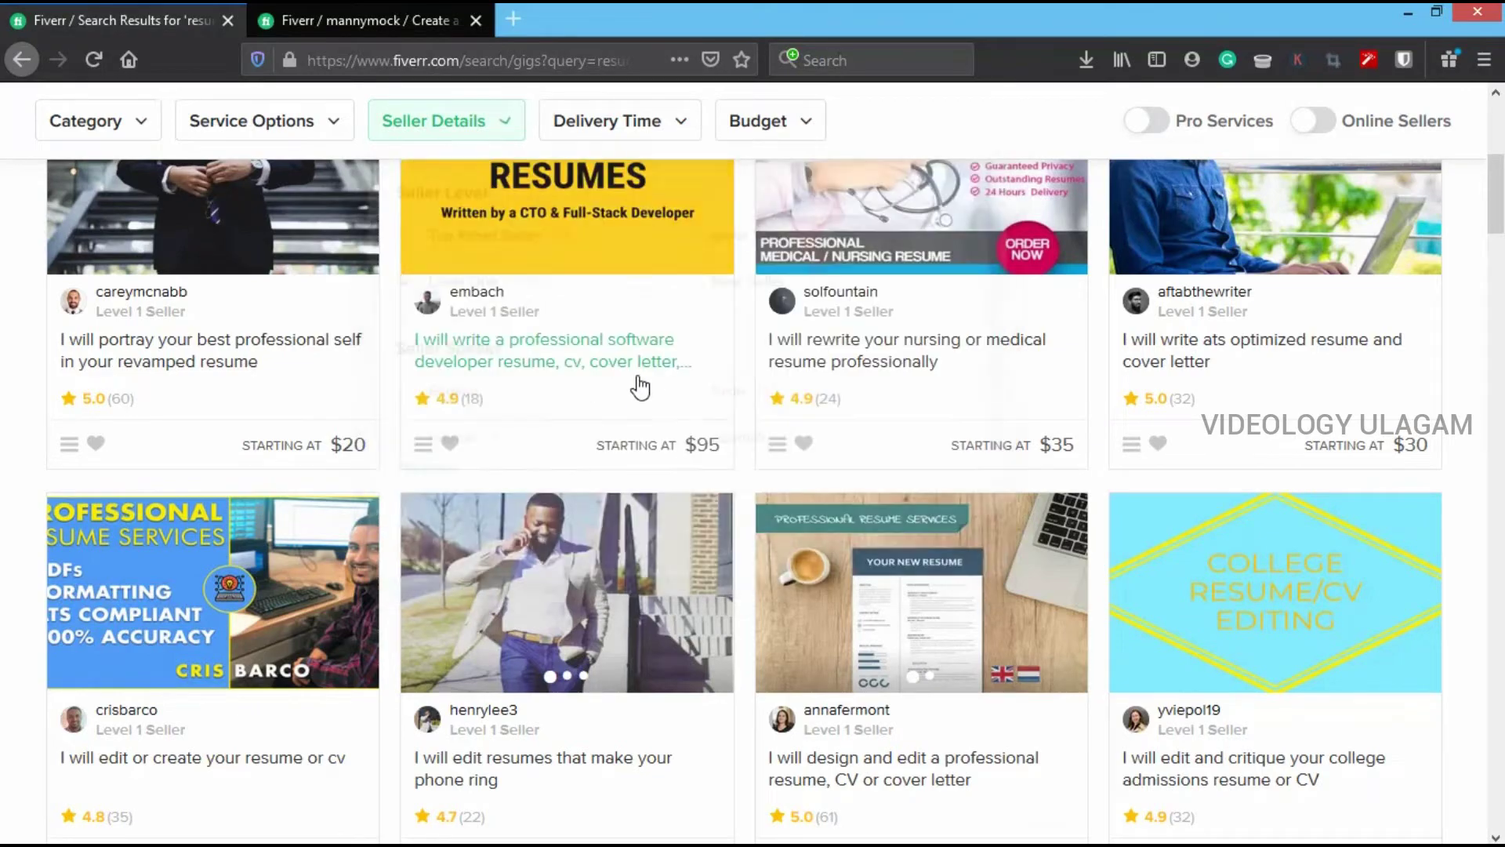
scroll(640, 387, "down", 3)
scroll(549, 443, "up", 4)
scroll(972, 423, "down", 4)
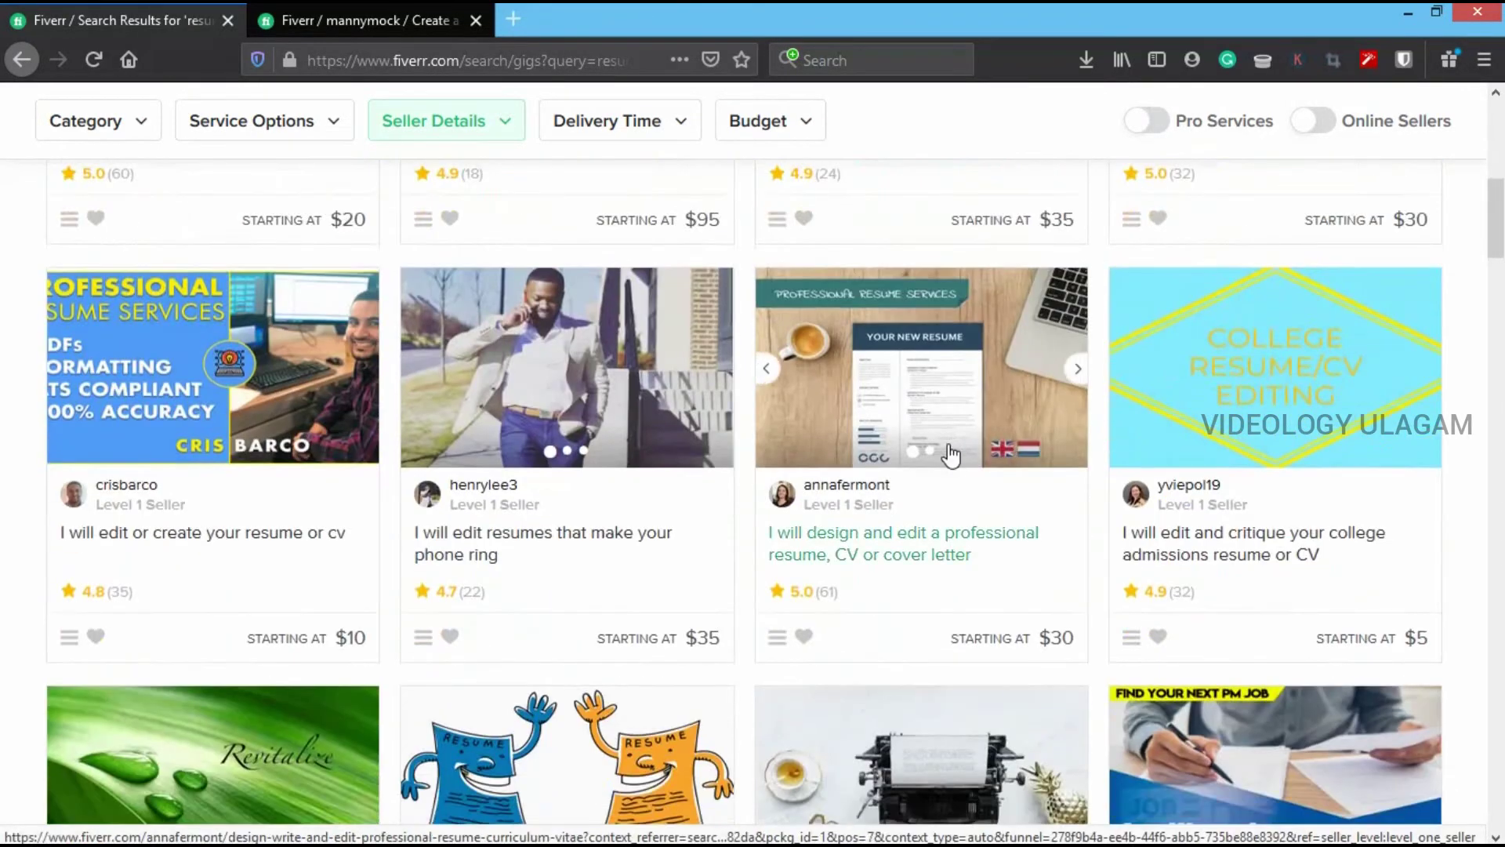
scroll(951, 454, "up", 7)
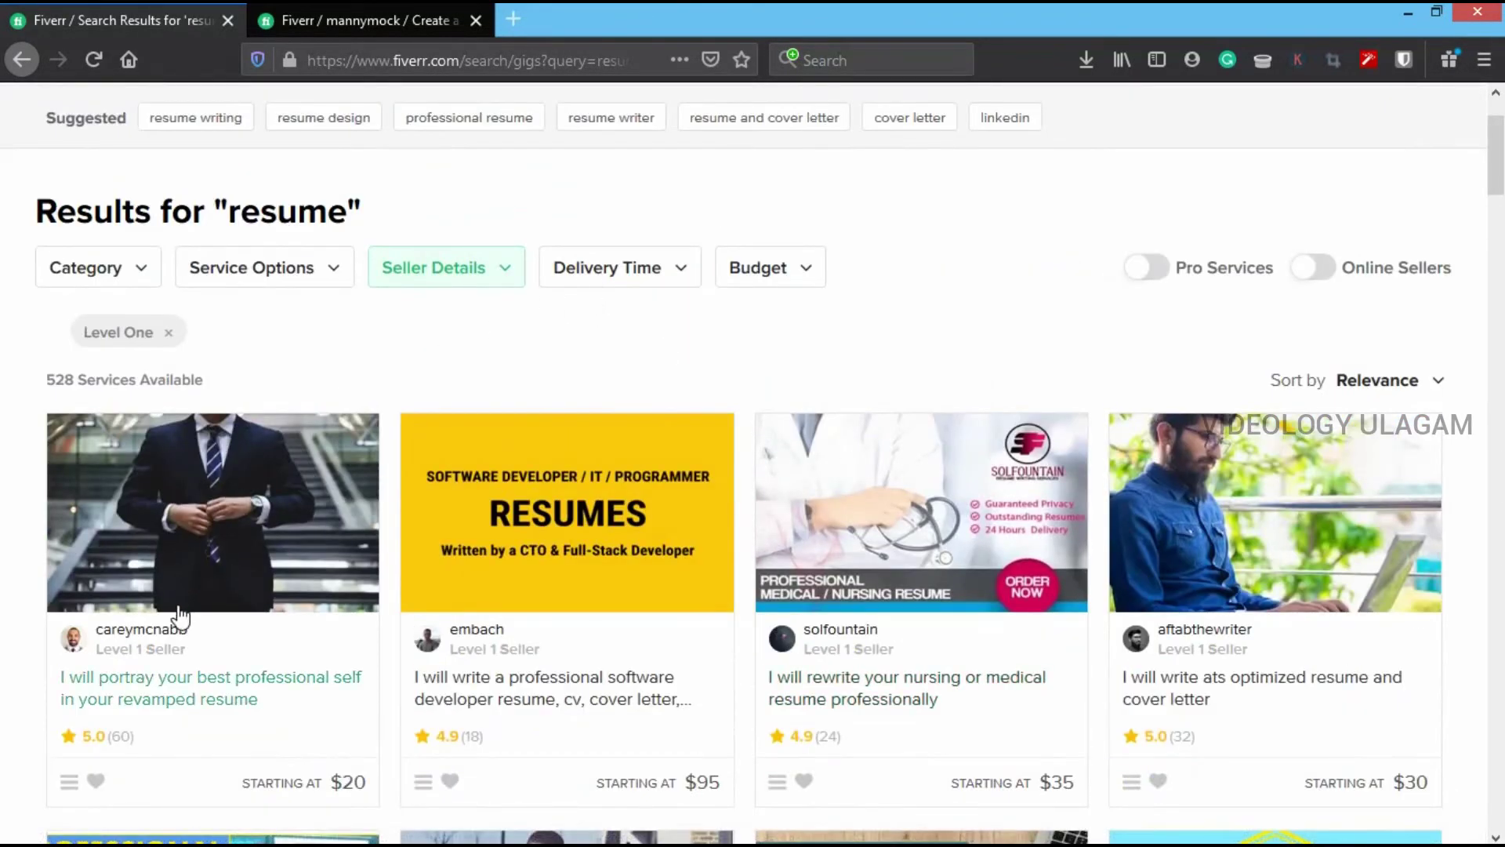
Step: Open the gig "I will portray your best professional self in your revamped resume" and move it into its own window, apart from the new gig form
left_click(240, 602)
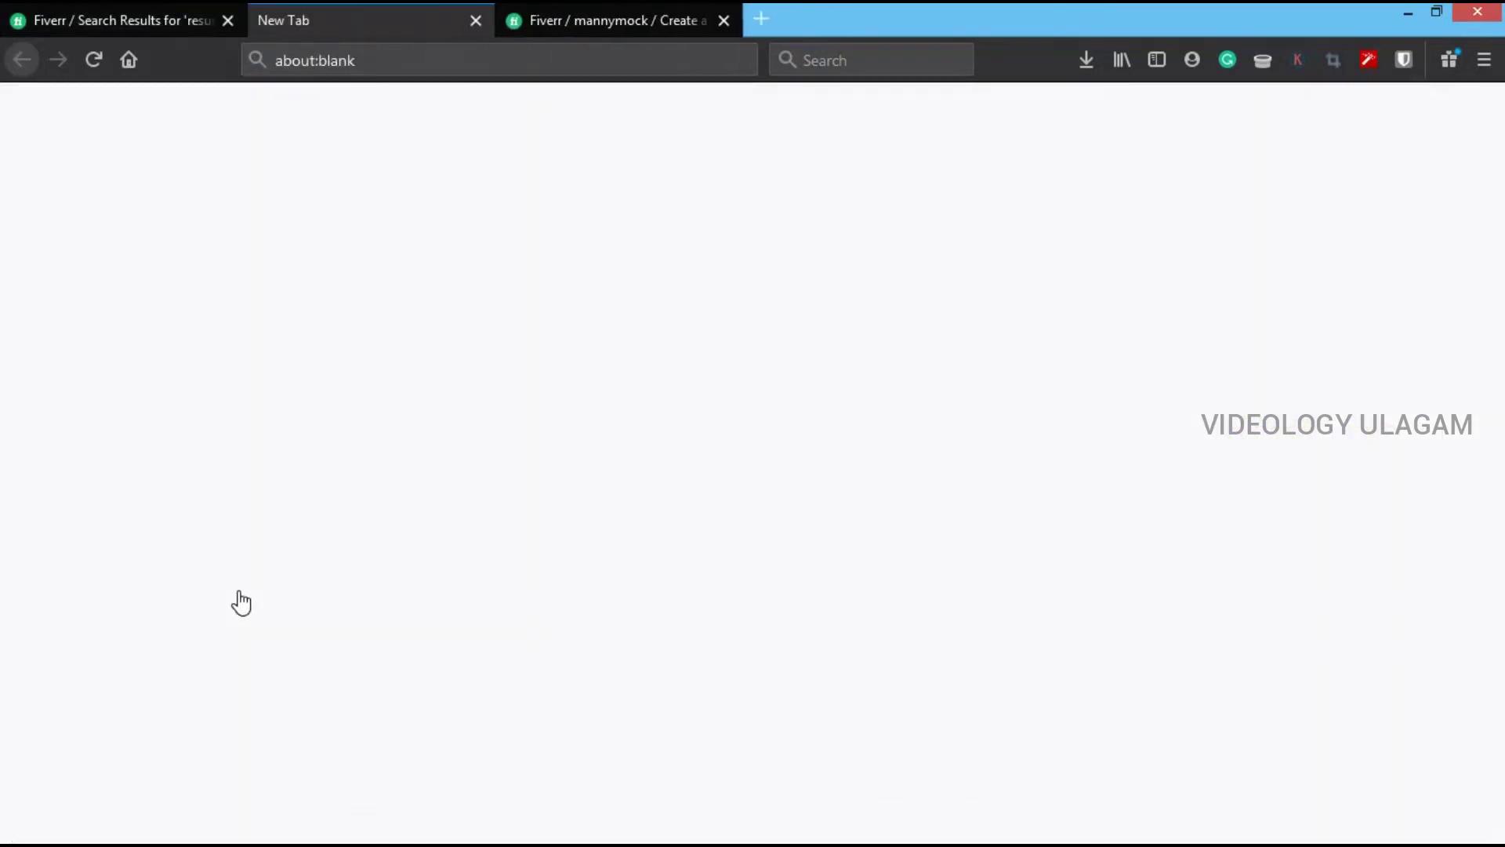
left_click(557, 30)
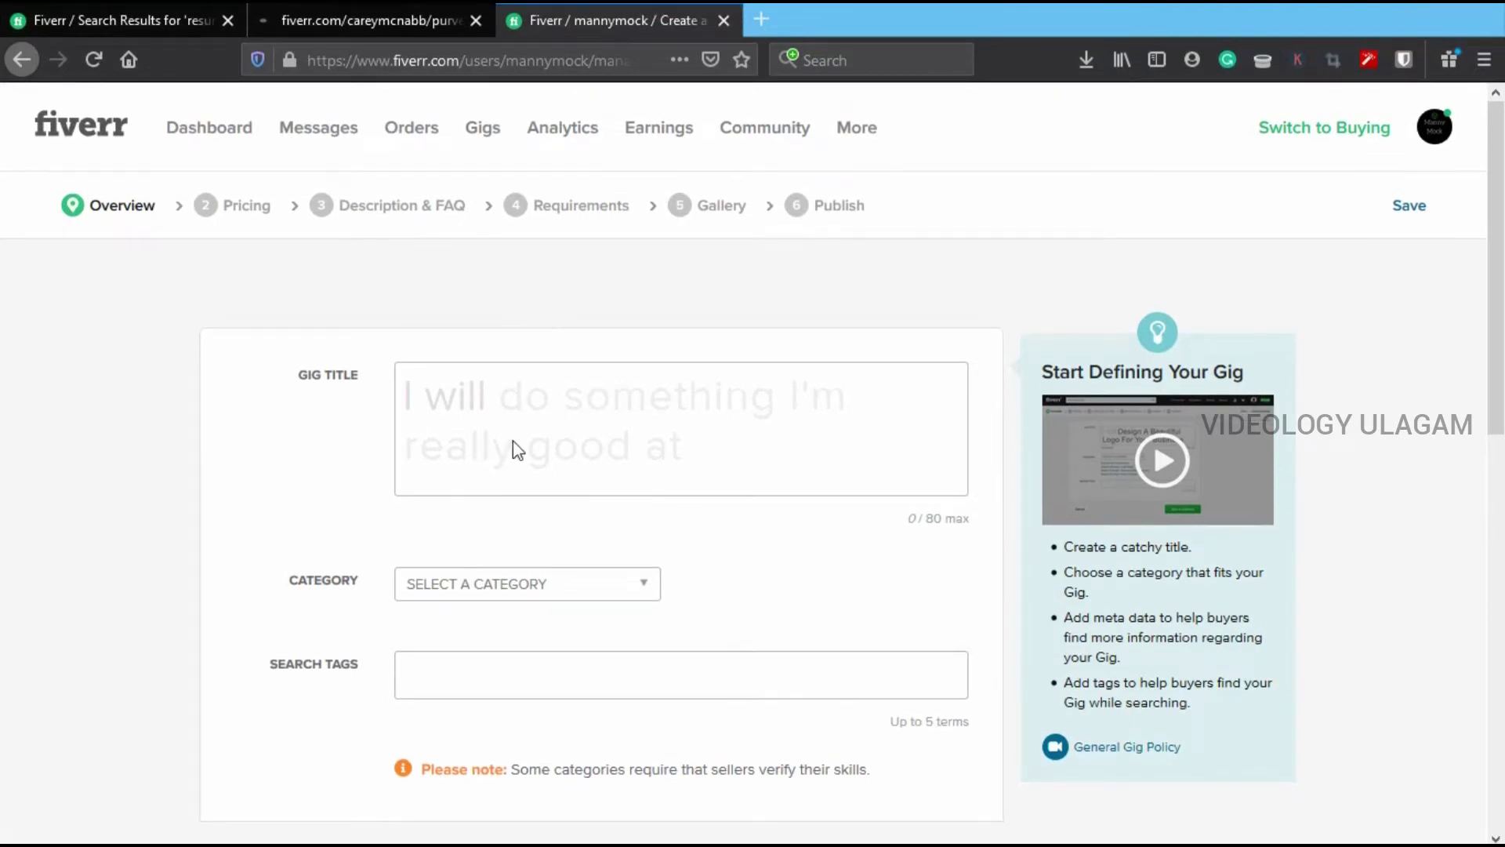
left_click(511, 443)
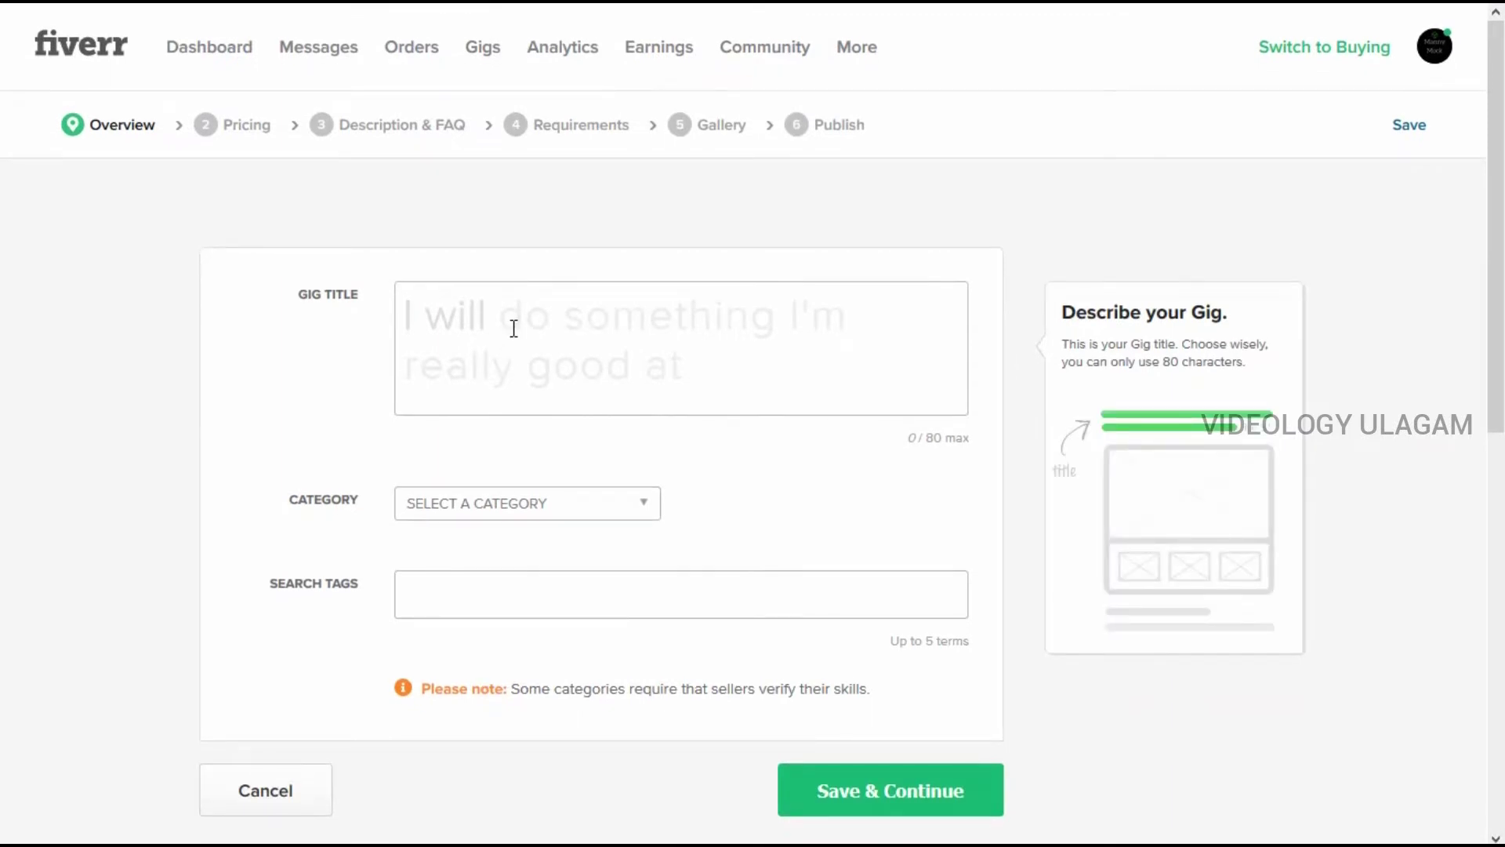
key("alt+Tab")
left_click(412, 275)
key("alt+Tab")
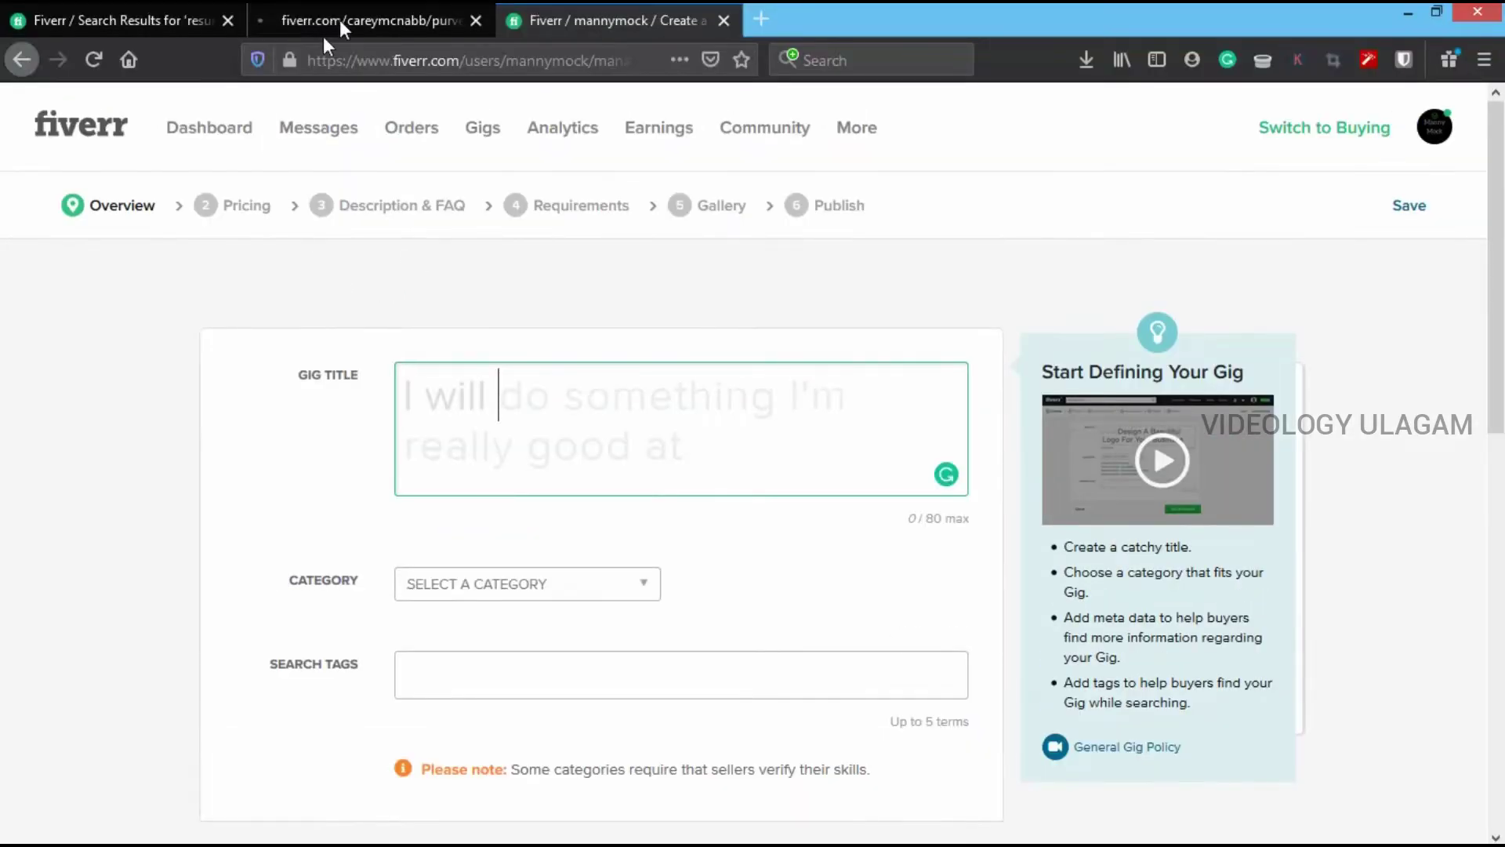
left_click_drag(341, 30, 532, 306)
Step: Compare the reference gig's page and title with the blank new gig form
key("alt+Tab")
key("alt+Tab")
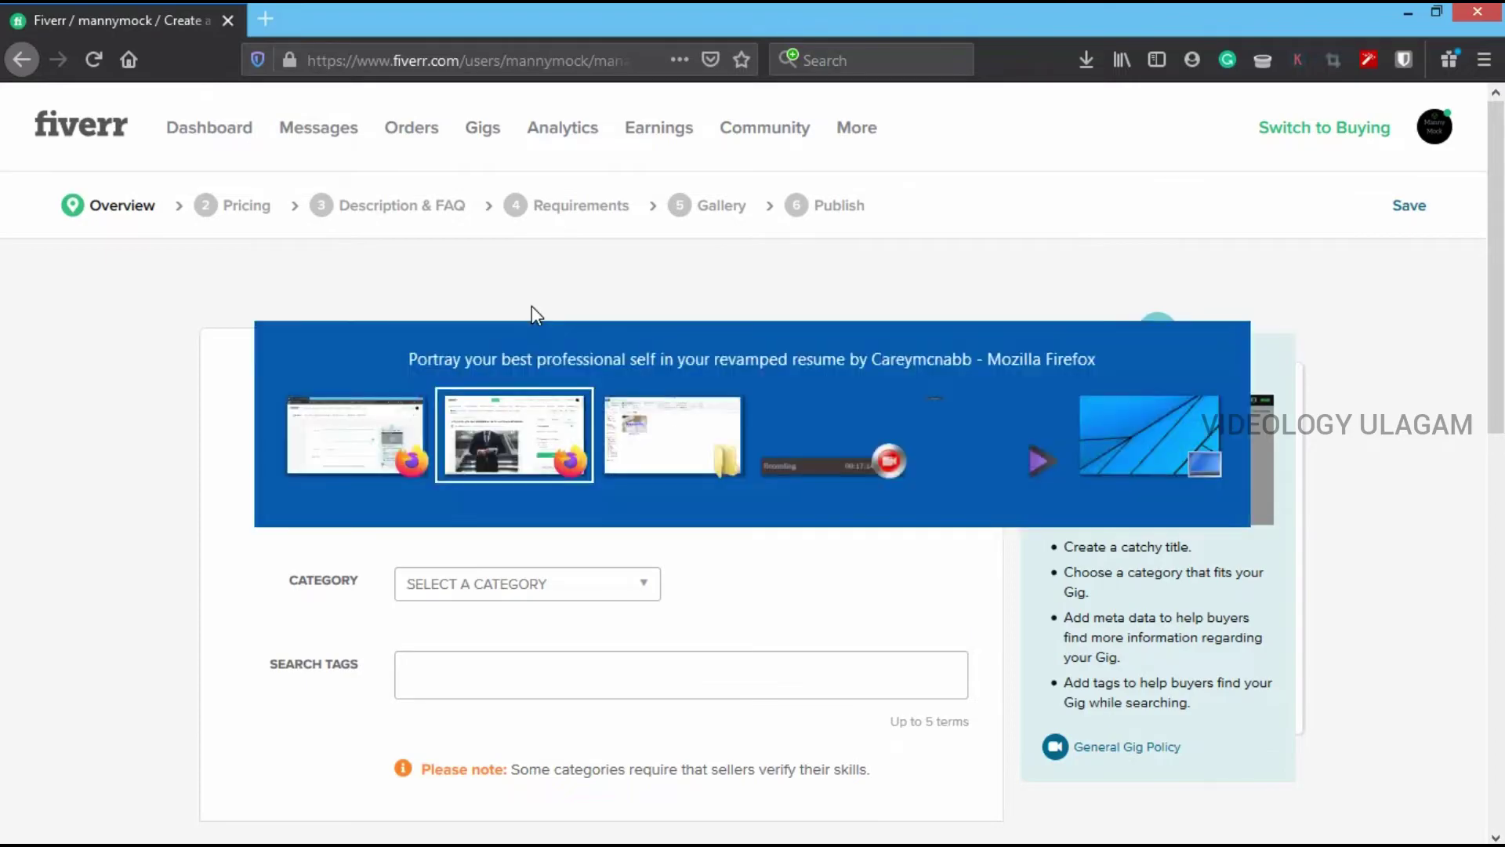
key("alt+Tab")
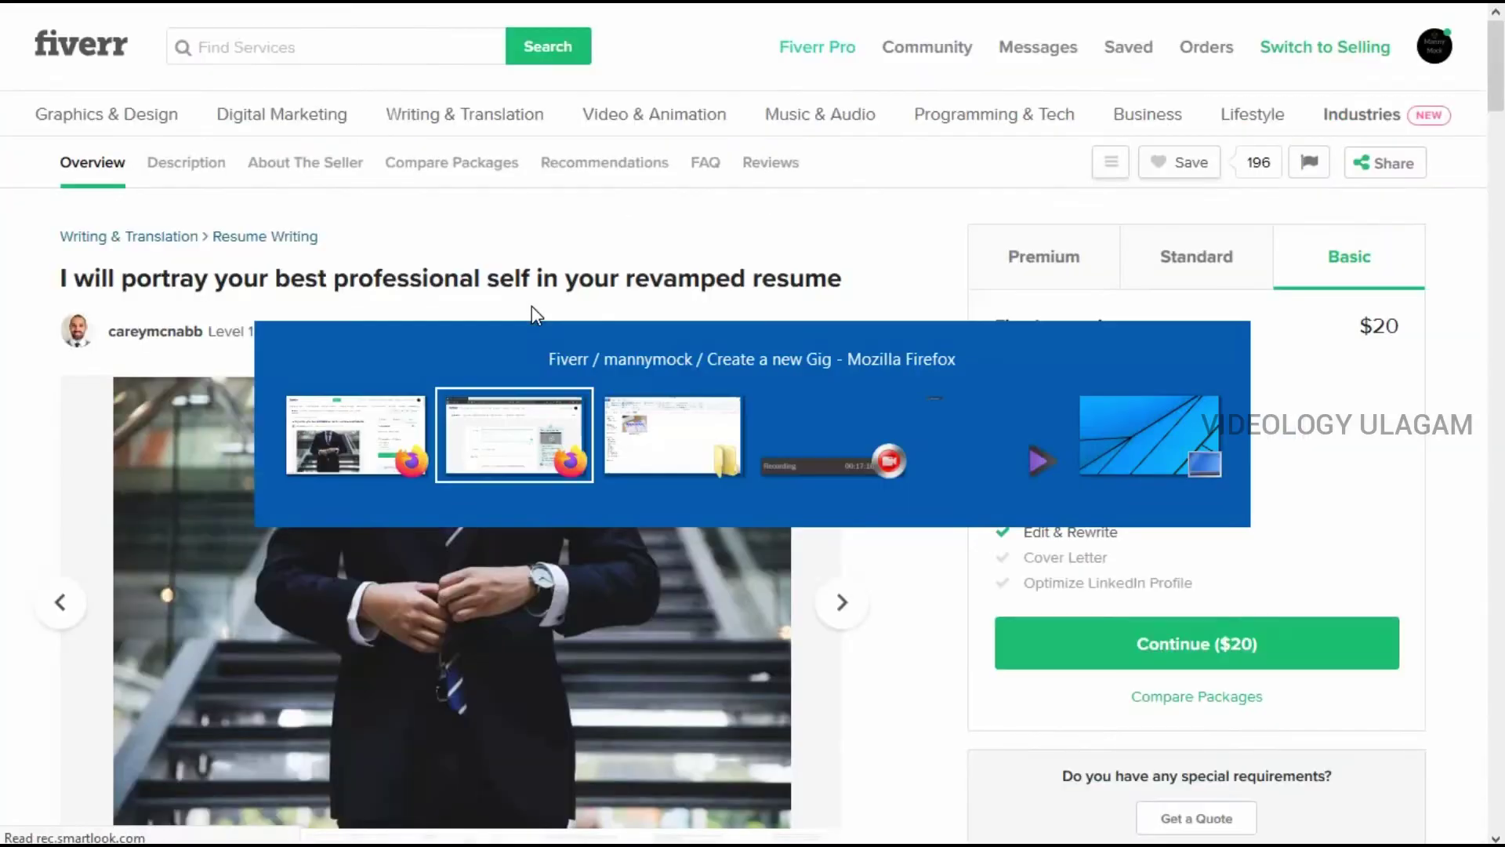
key("alt+Tab")
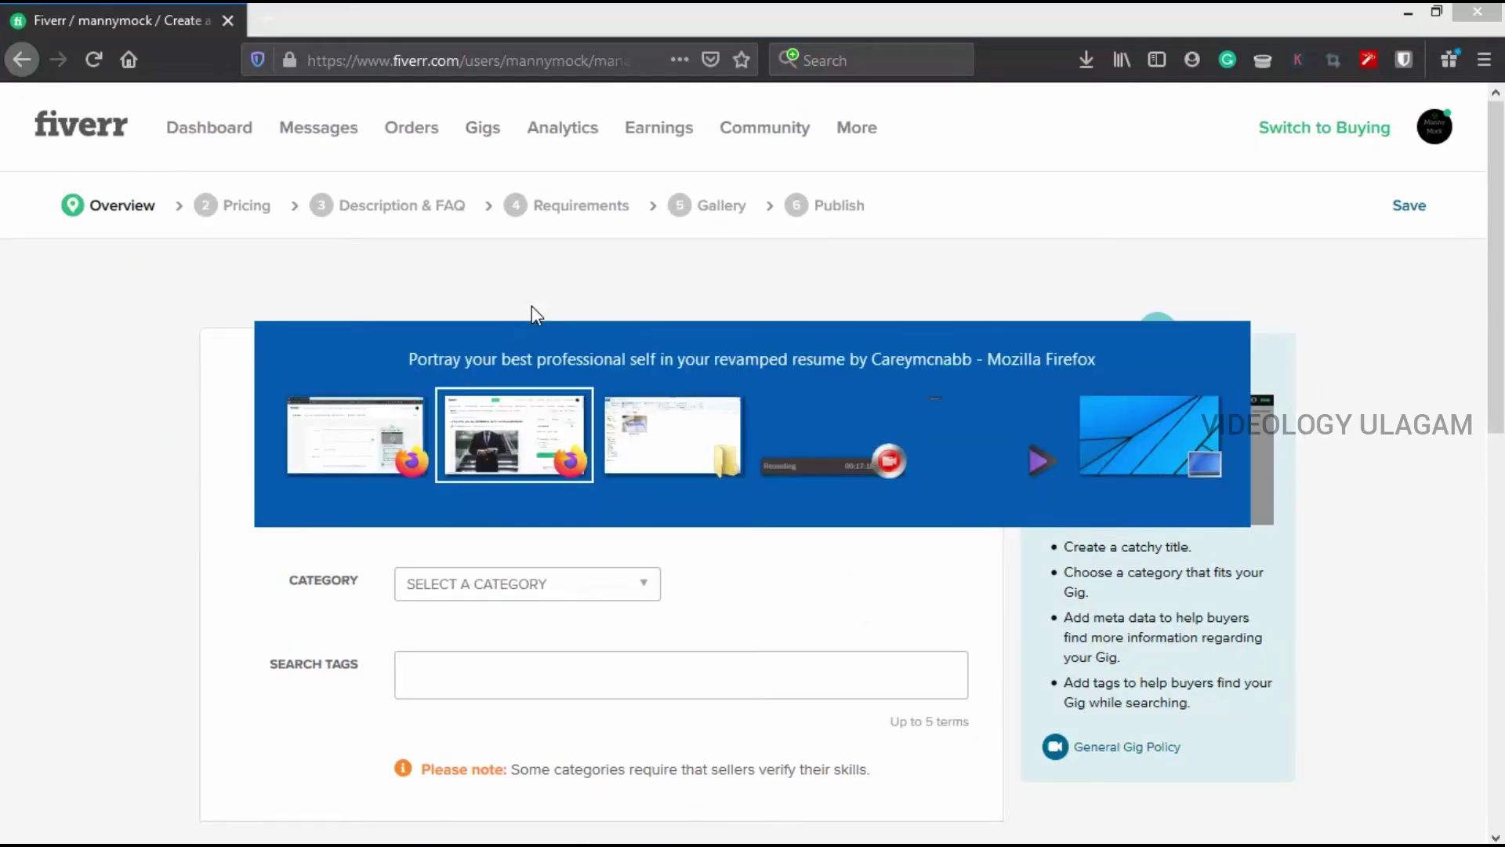
key("alt+Tab")
key("alt+Tab")
key("alt+Tab")
key("alt+Tab")
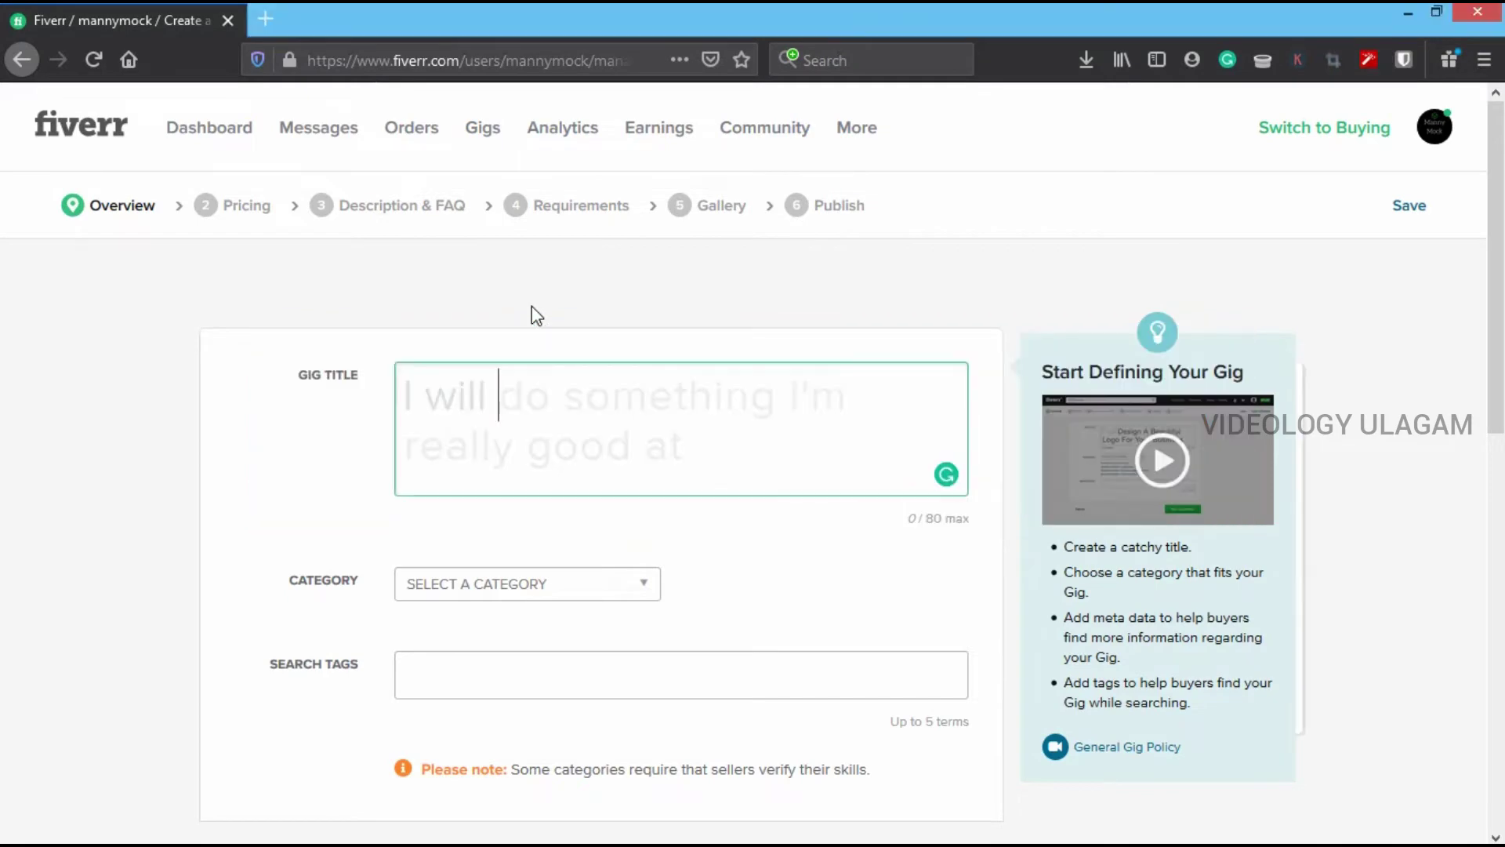
key("alt+Tab")
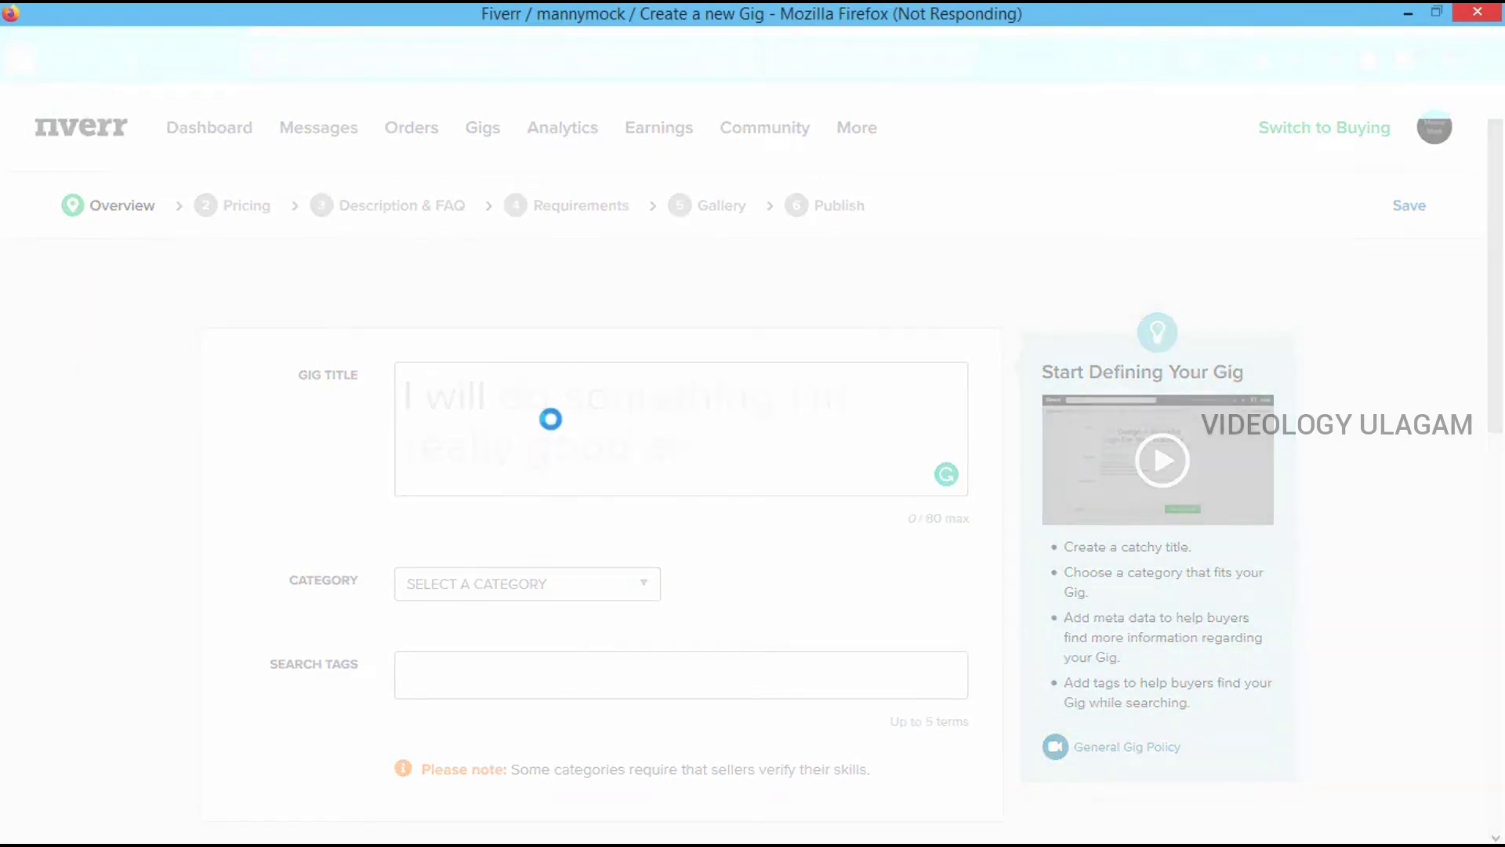
left_click(551, 420)
type("reado awesome")
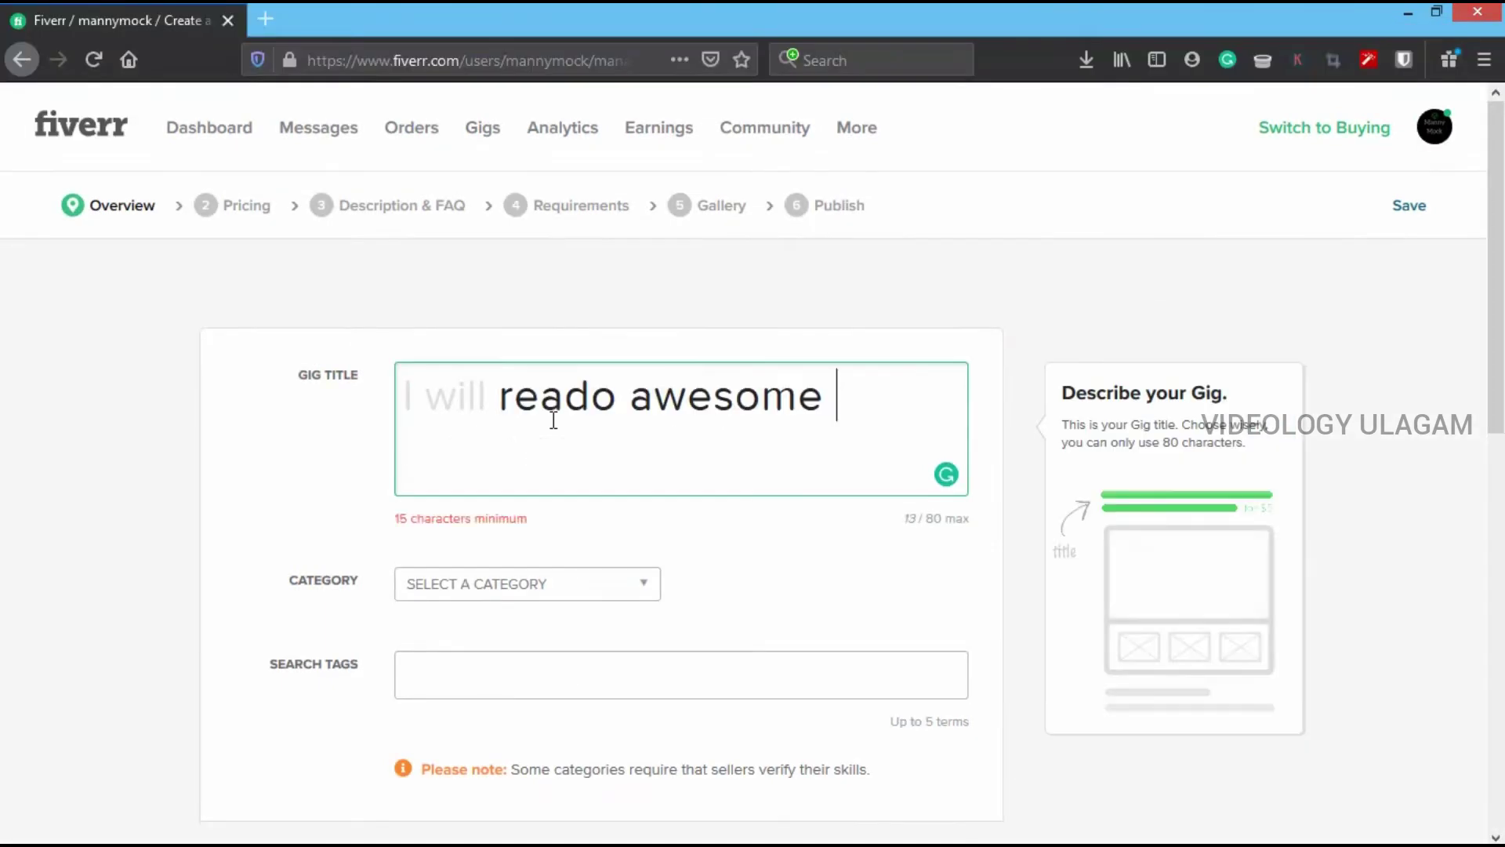
key("BackSpace")
key("BackSpace")
key("BackSpace")
key("BackSpace")
key("BackSpace")
key("BackSpace")
key("BackSpace")
key("BackSpace")
key("BackSpace")
key("BackSpace")
key("BackSpace")
key("BackSpace")
key("BackSpace")
Step: Complete the gig title after "I will" with "do Professional Resume writing"
type("do Awesome Resume writing")
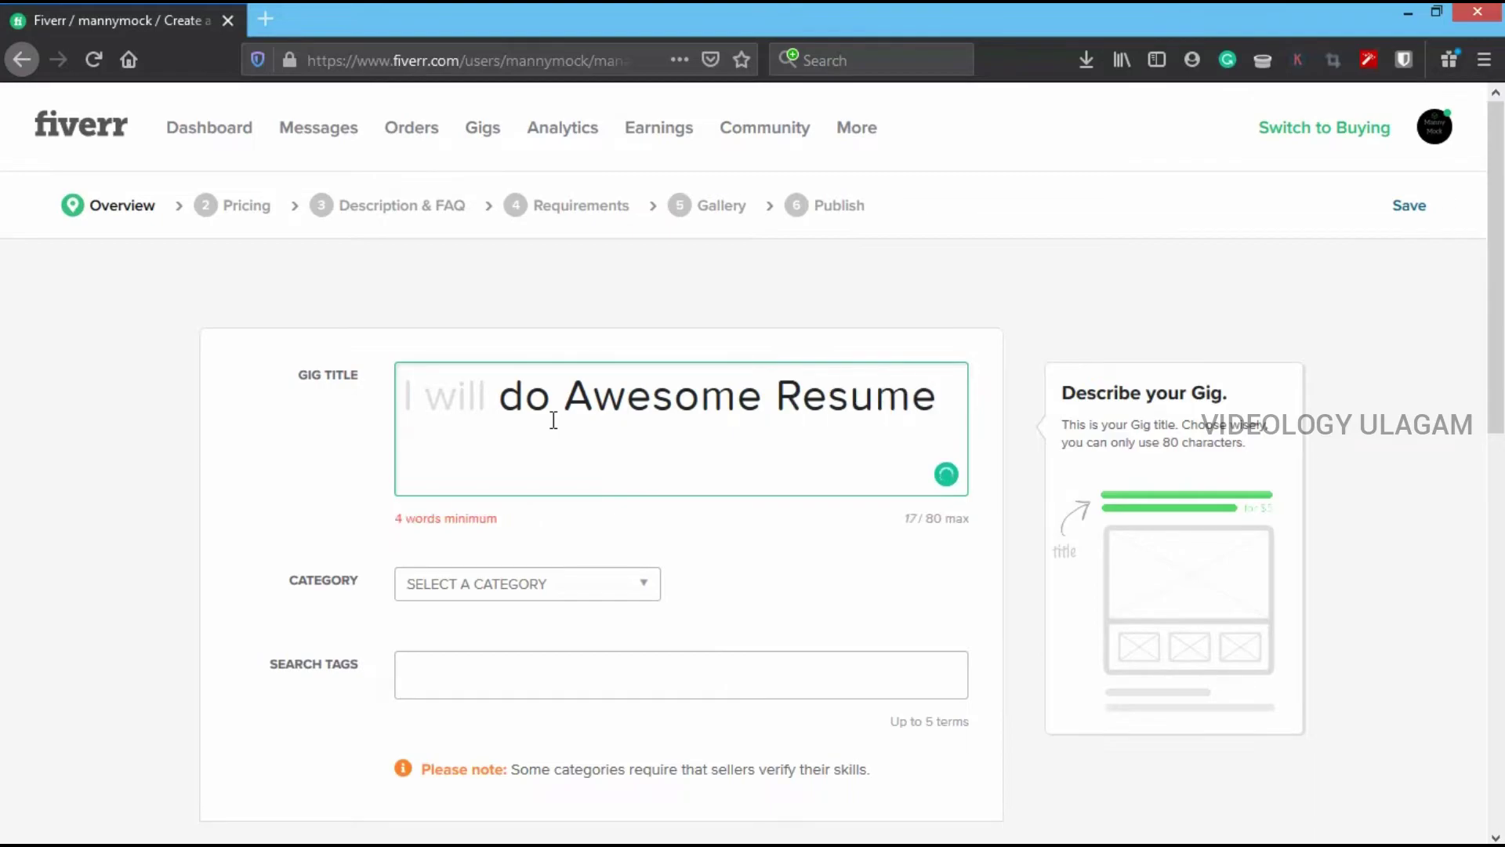
double_click(662, 396)
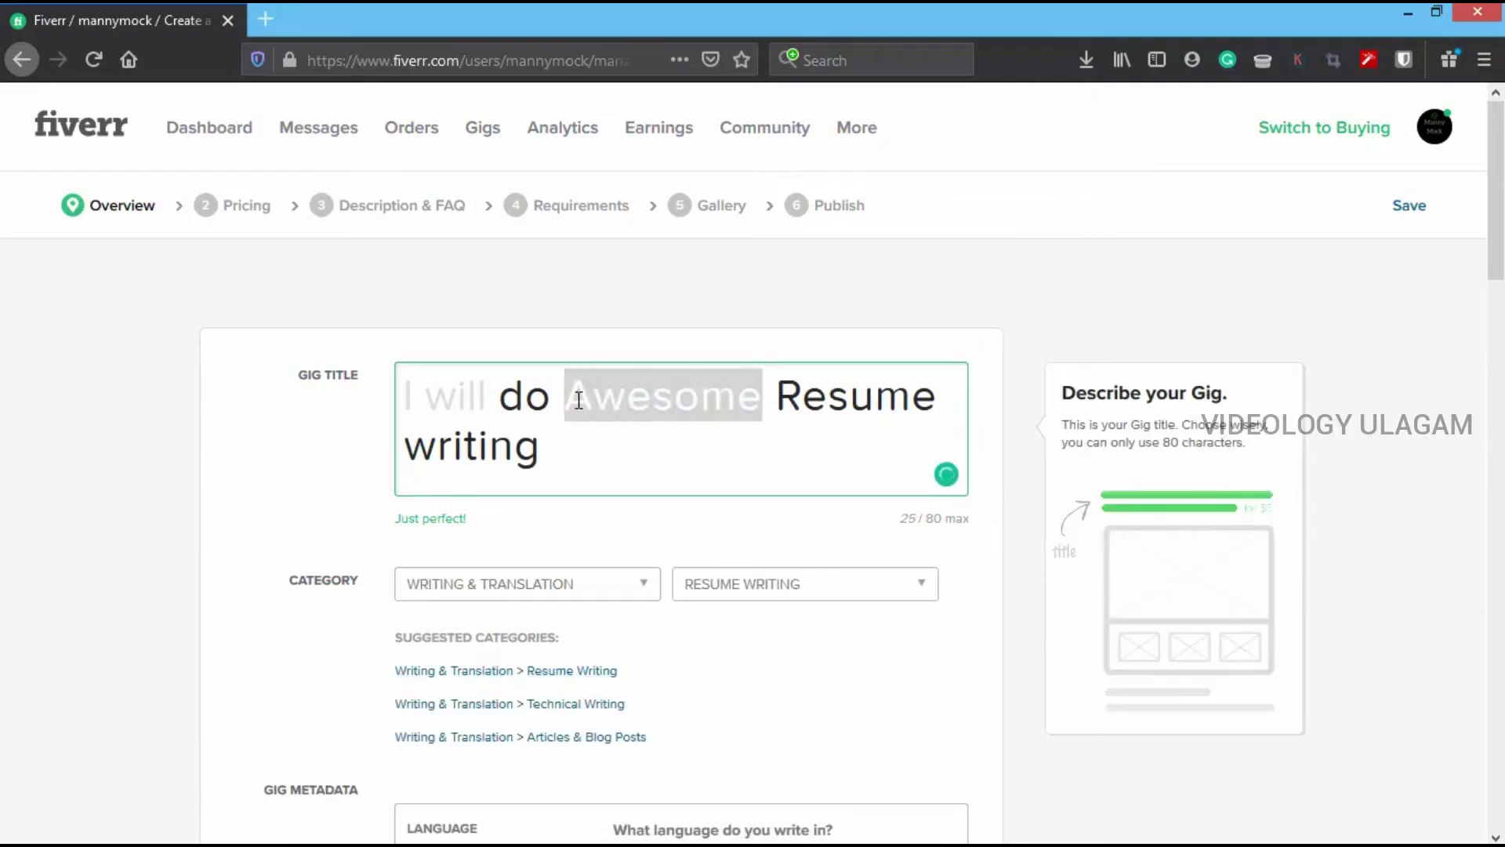
type("Professional")
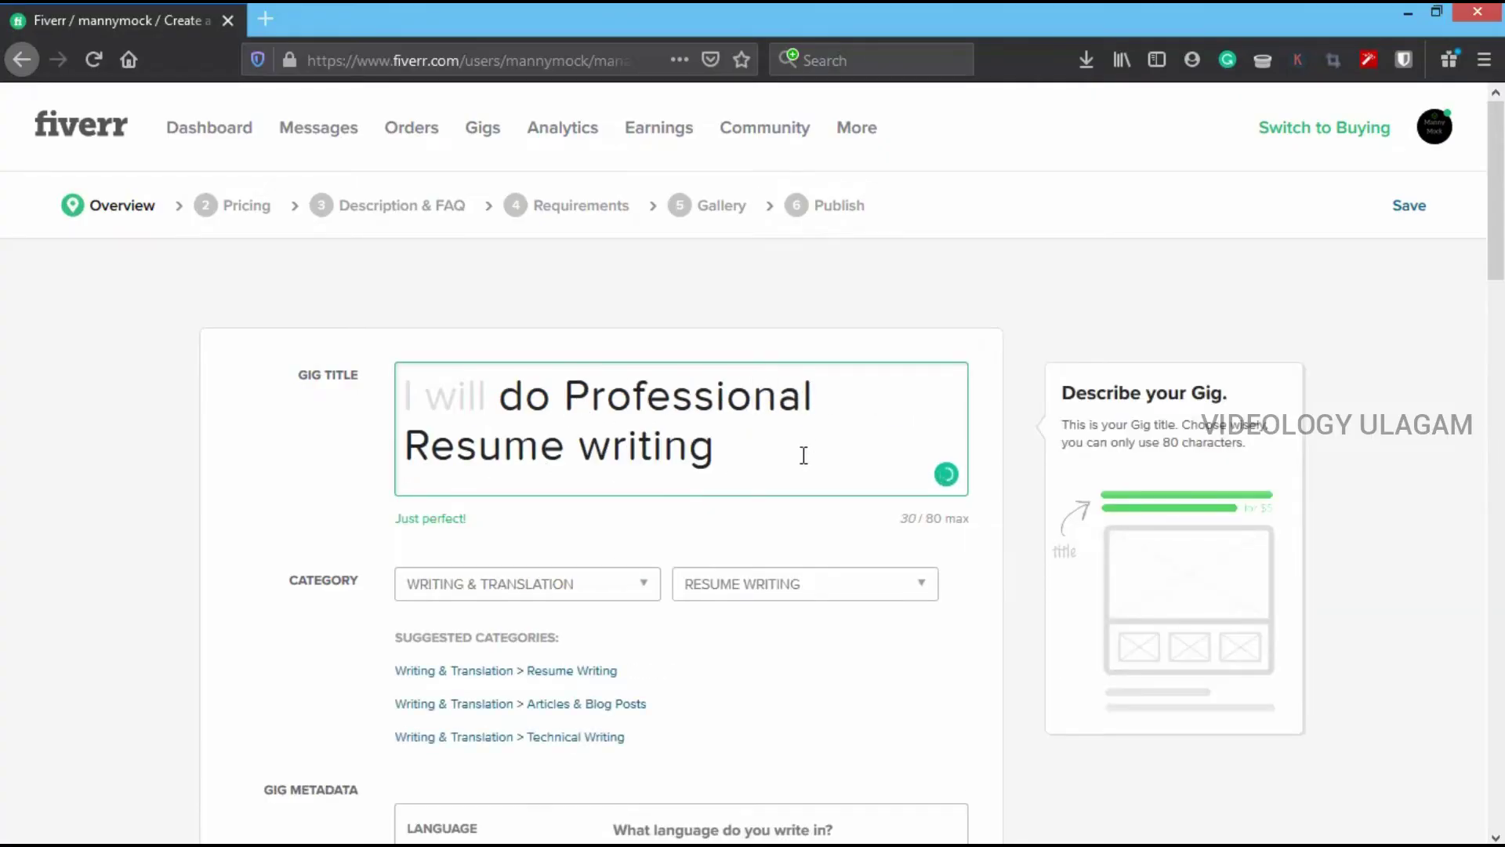
Step: Apply the suggested category Writing & Translation > Resume Writing and select English and Tamil as the writing languages
scroll(605, 554, "down", 1)
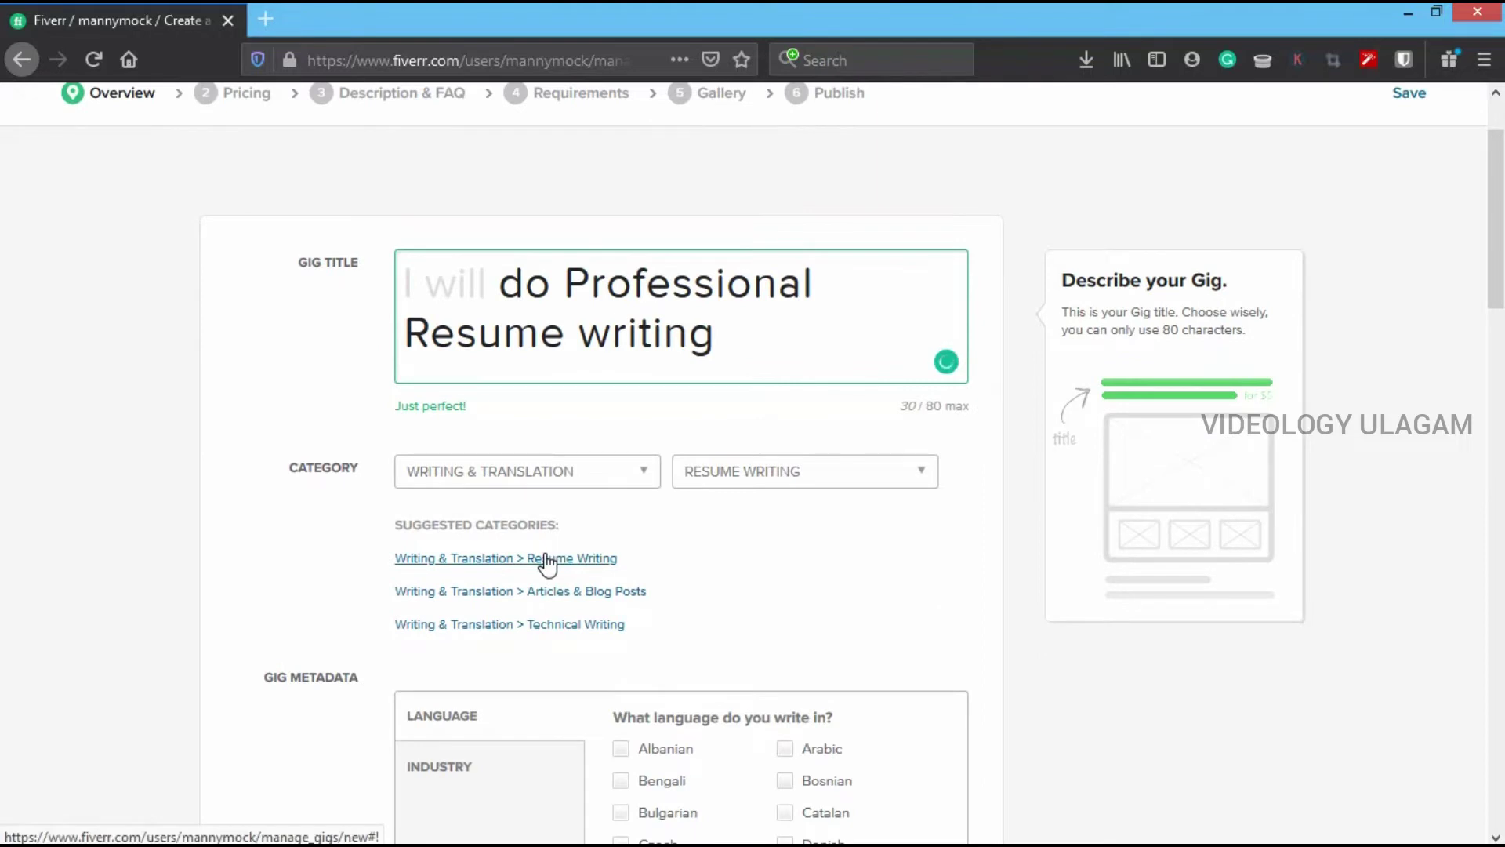
left_click(548, 563)
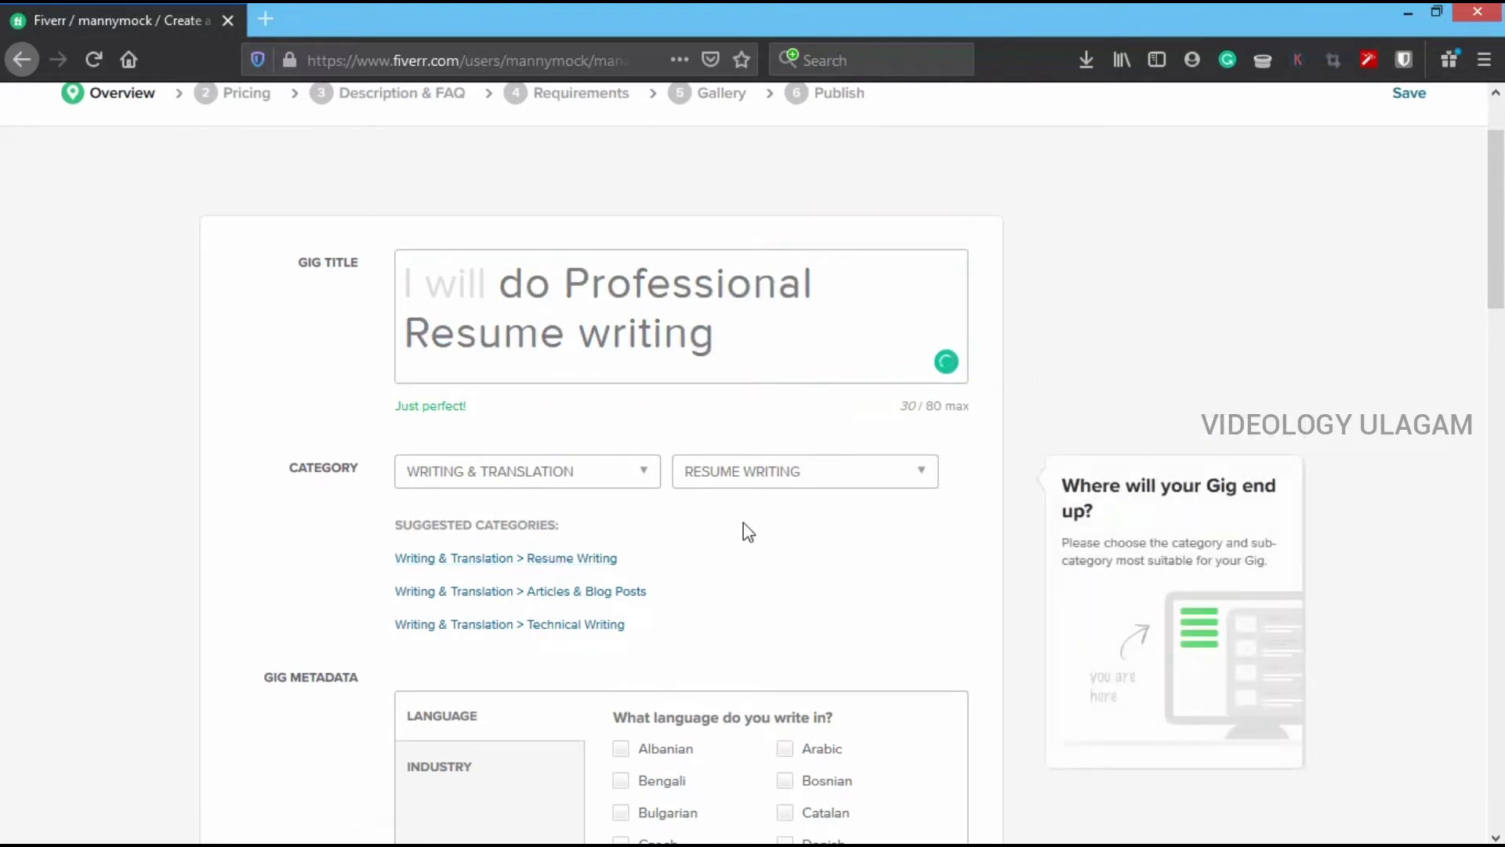
scroll(743, 522, "down", 3)
scroll(703, 390, "down", 1)
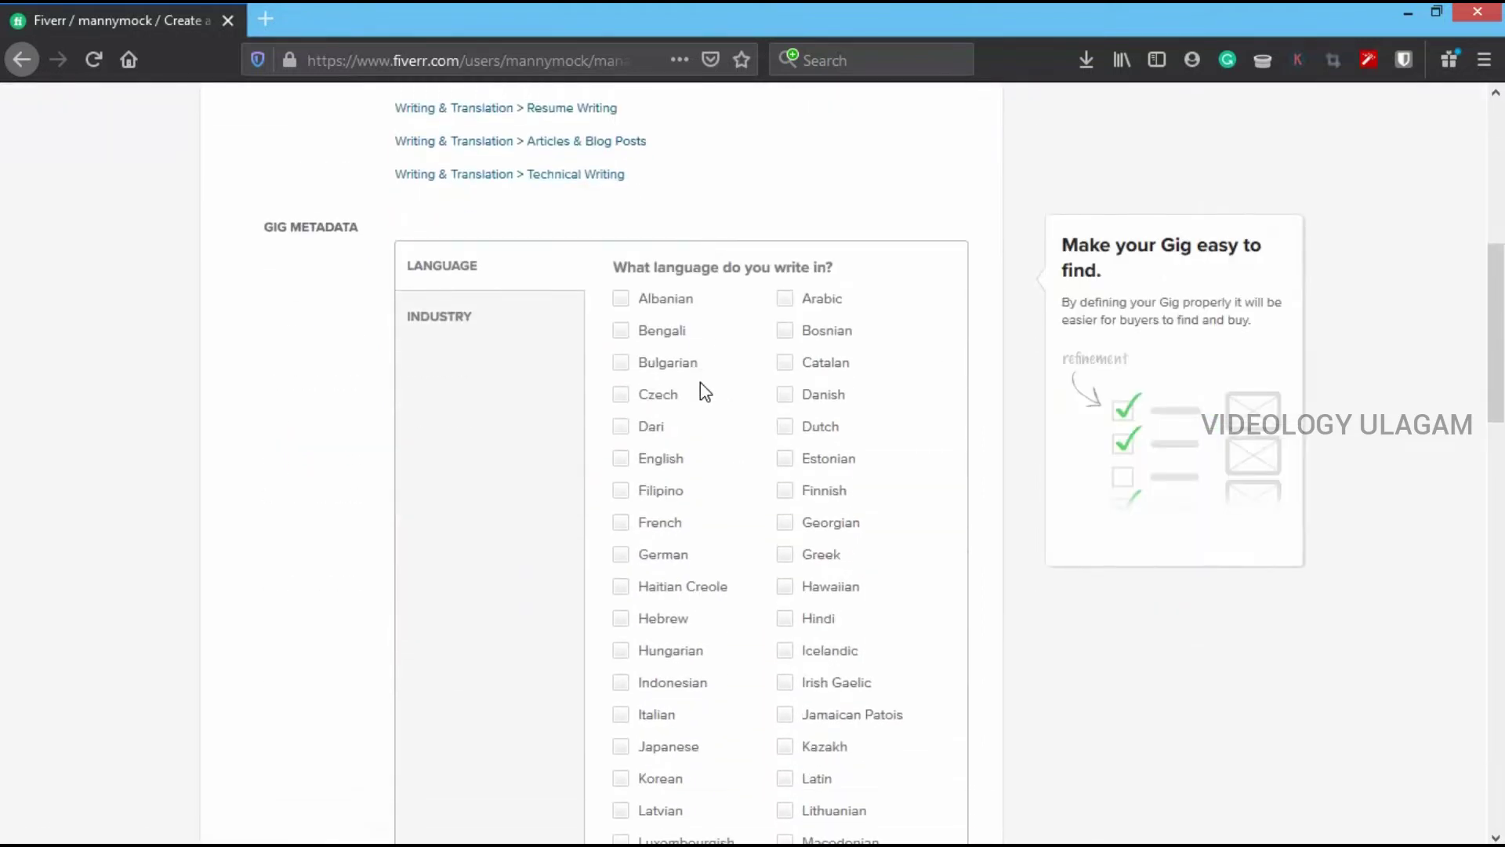
scroll(702, 392, "down", 2)
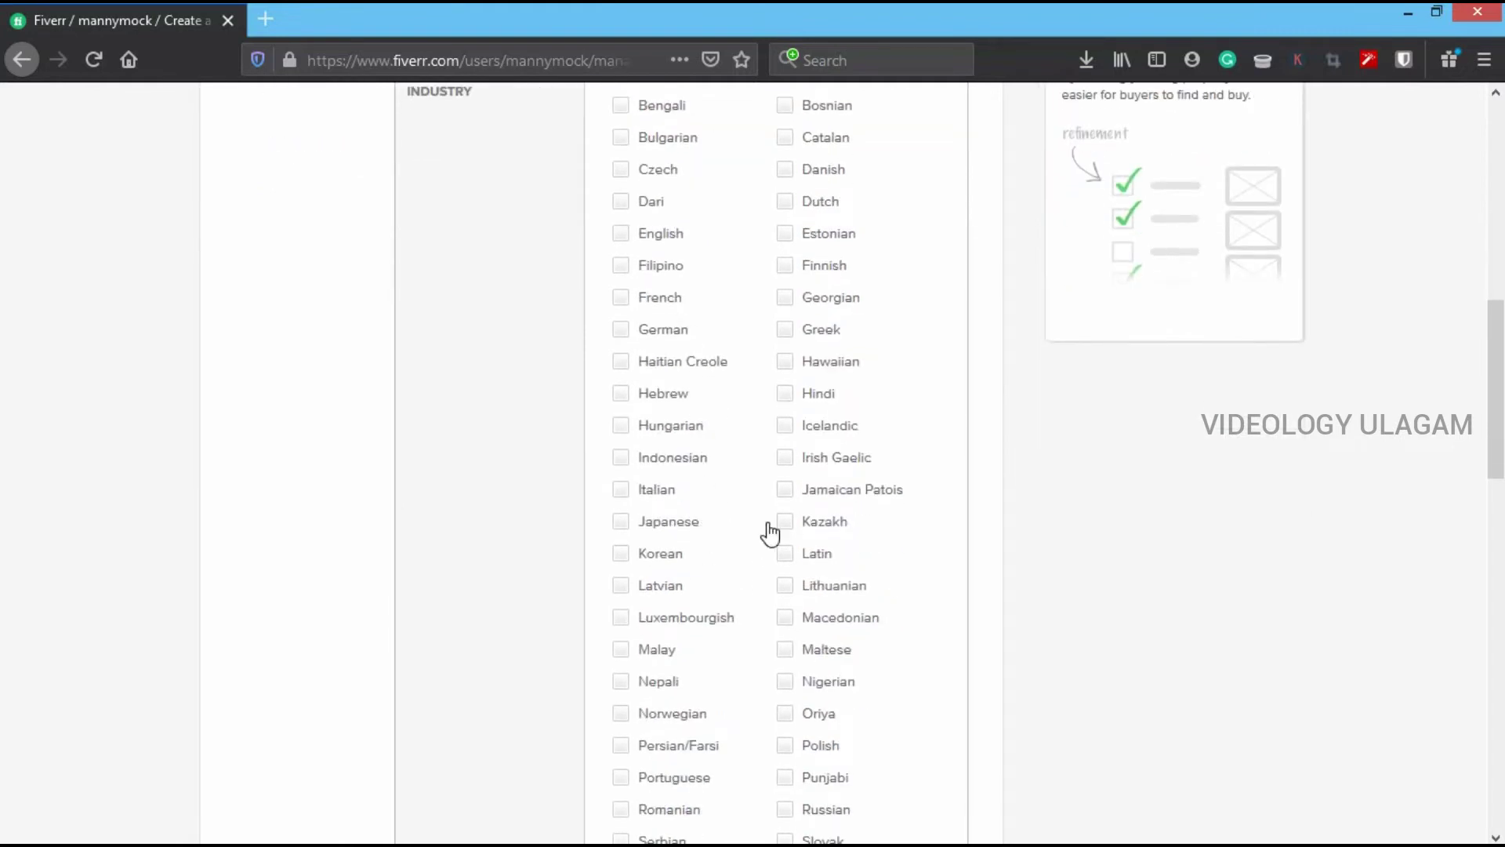
scroll(769, 526, "up", 1)
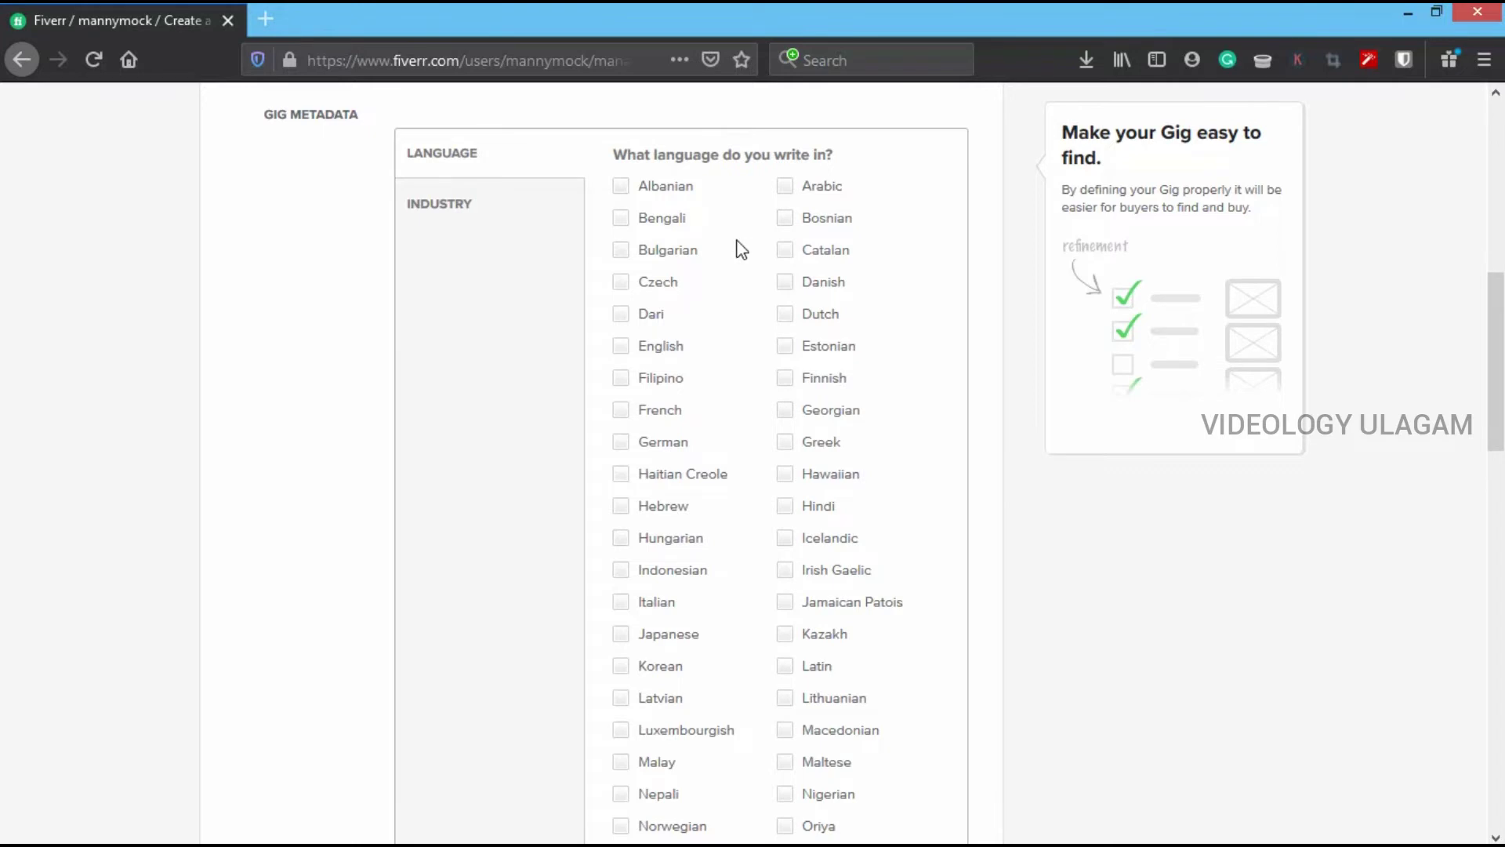
left_click(620, 346)
scroll(775, 357, "down", 5)
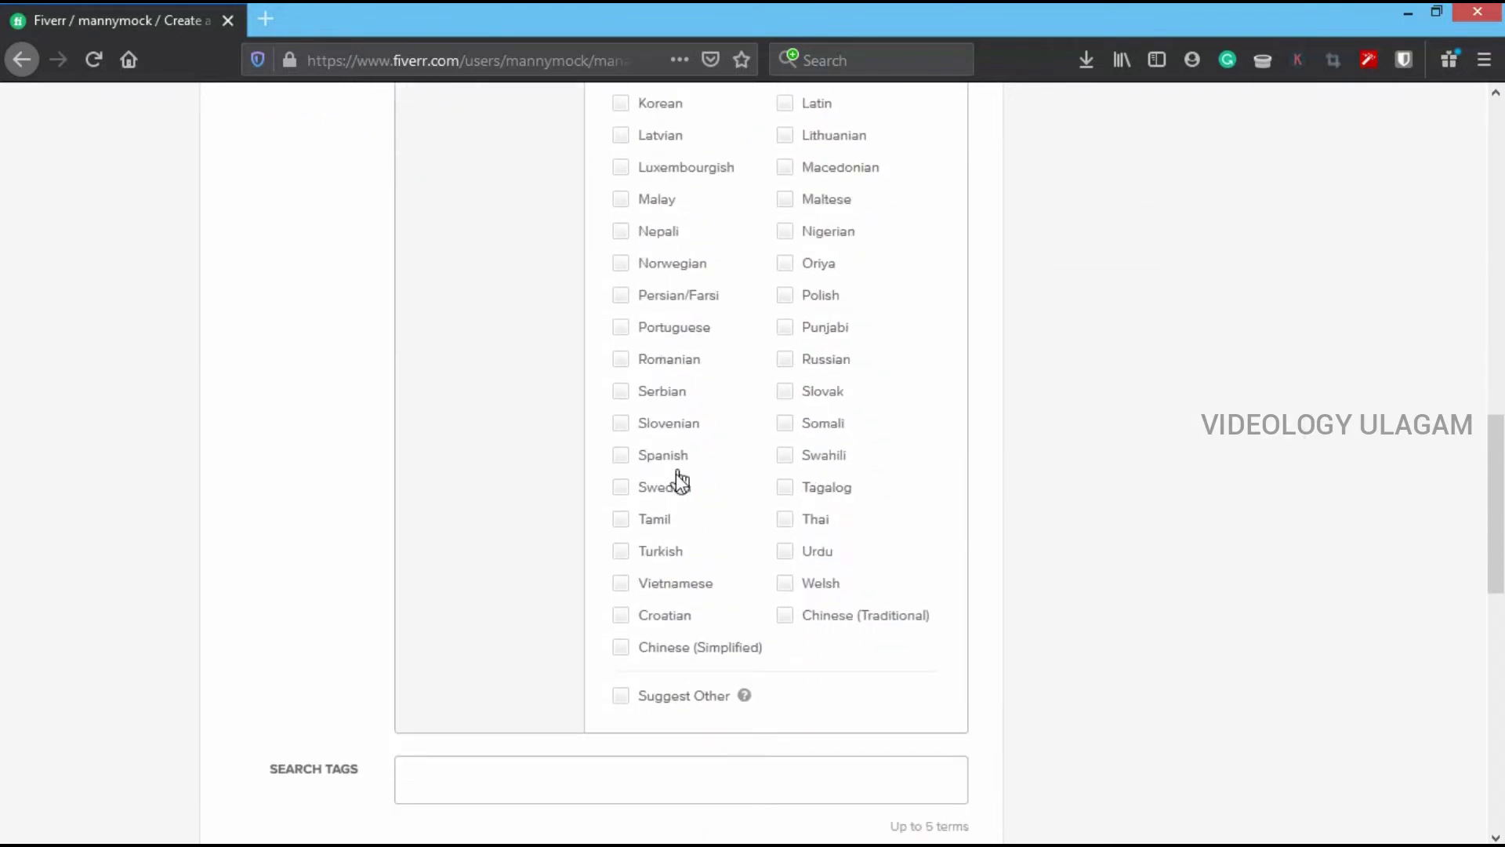
left_click(620, 521)
scroll(1024, 572, "up", 2)
scroll(1022, 565, "up", 4)
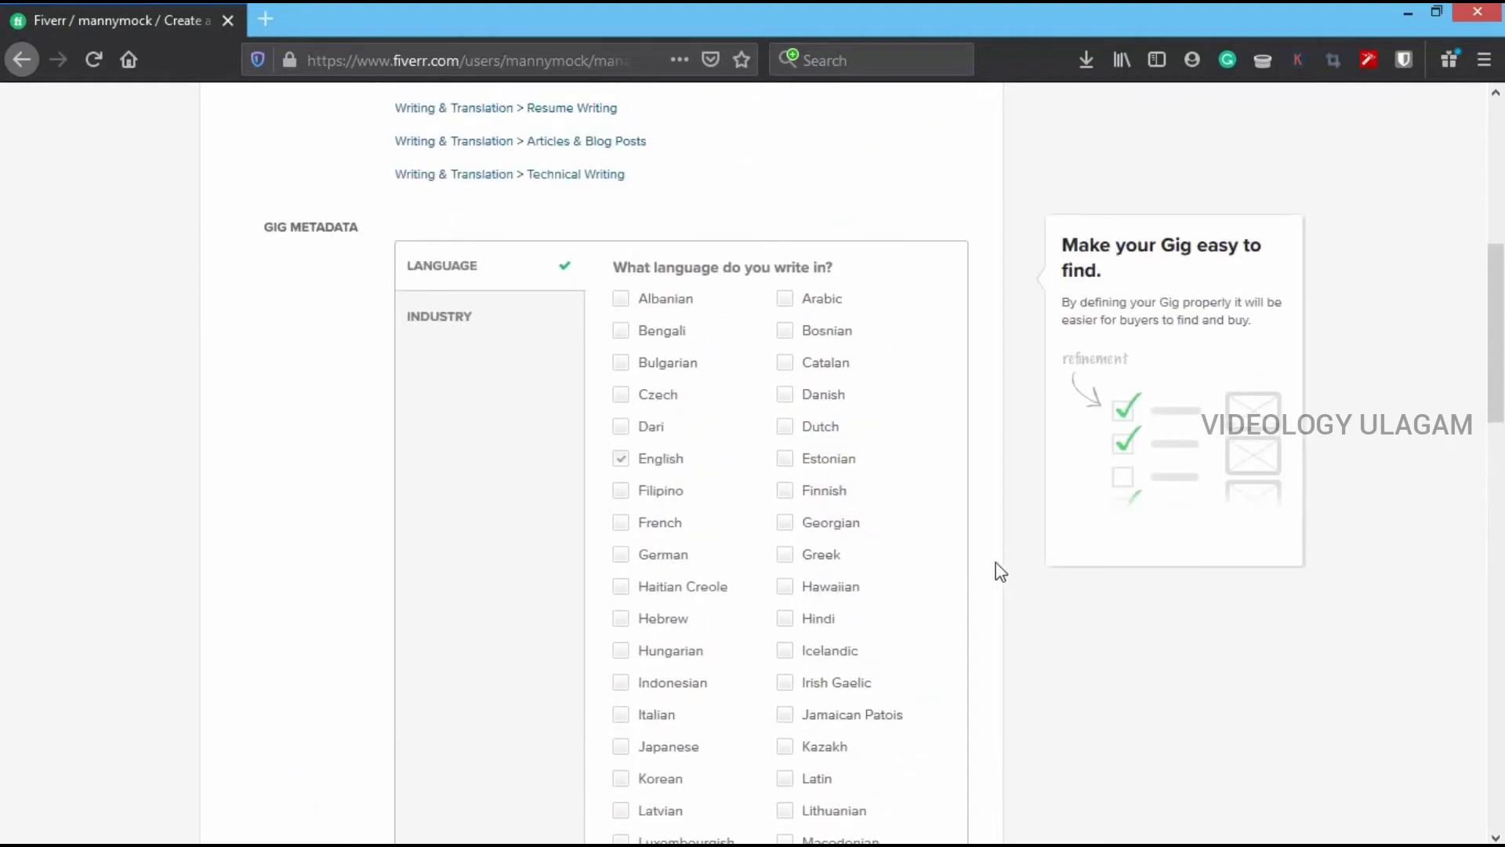
Step: Look through the industries of expertise in the gig metadata and choose Business
left_click(465, 323)
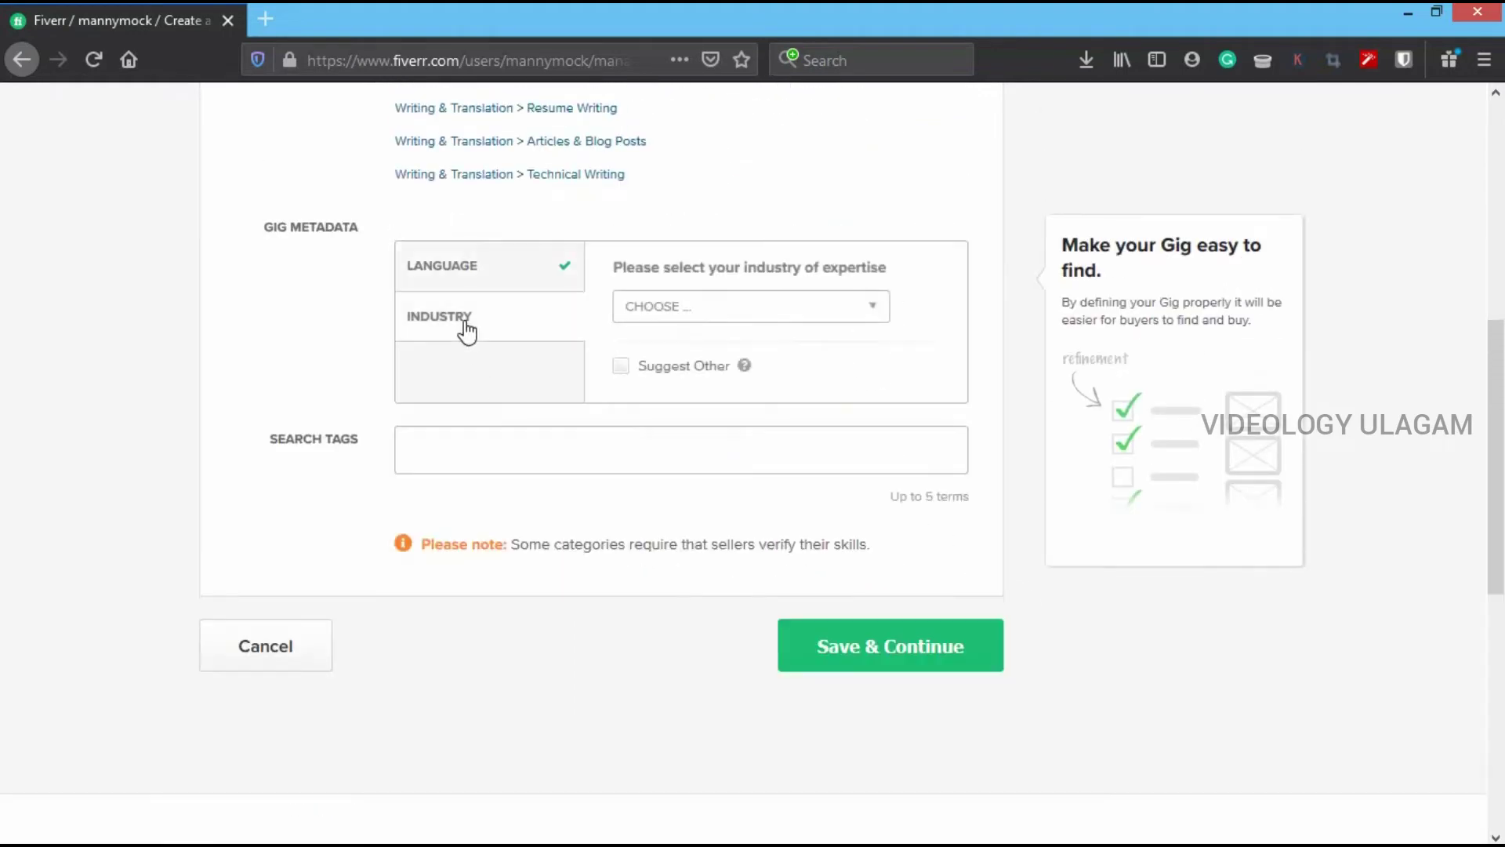
left_click(722, 314)
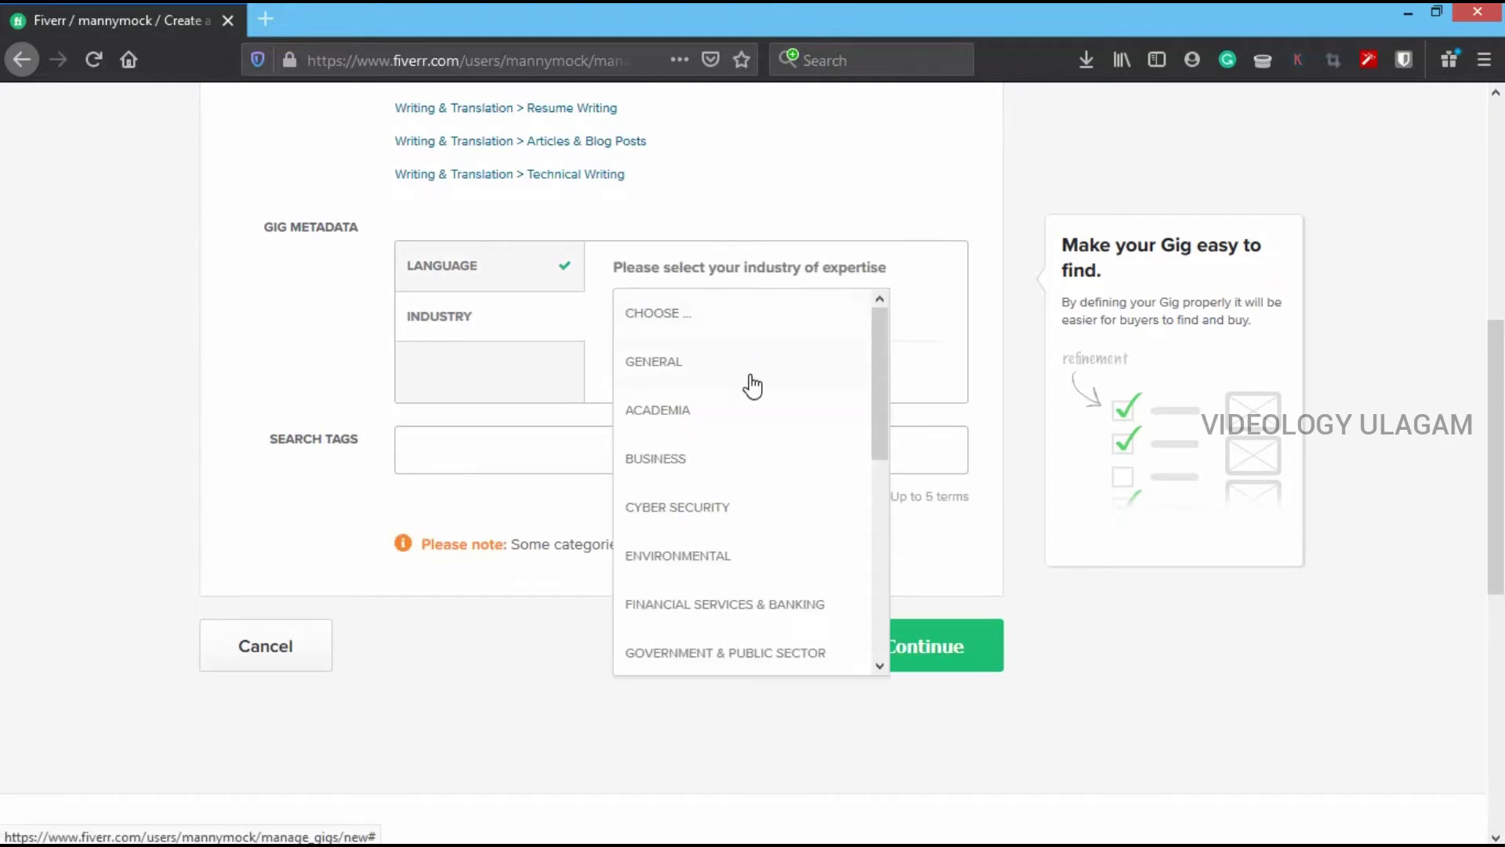
scroll(749, 384, "down", 3)
scroll(738, 399, "down", 2)
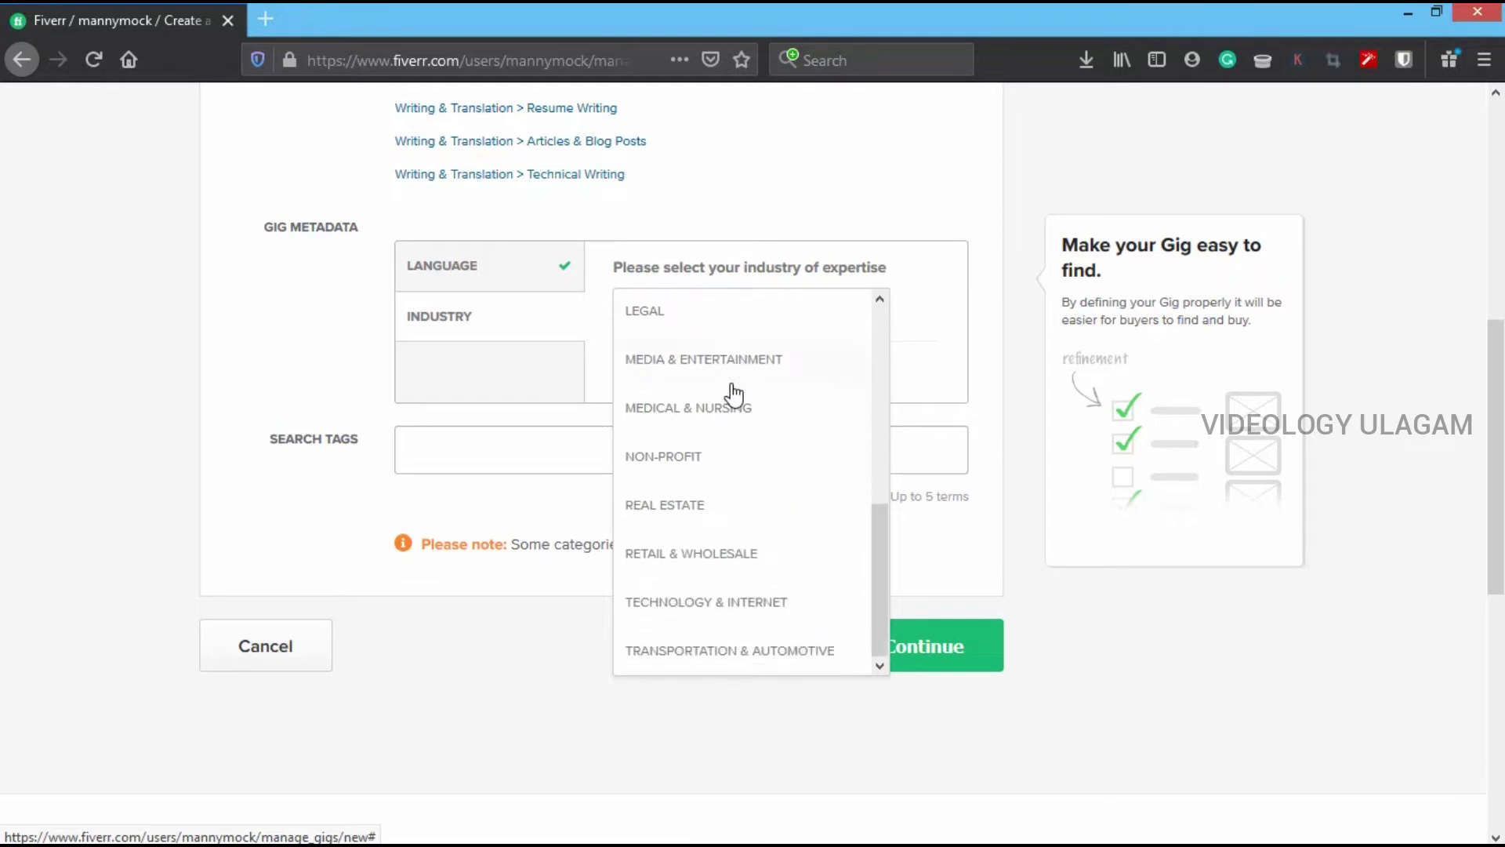
scroll(735, 389, "down", 3)
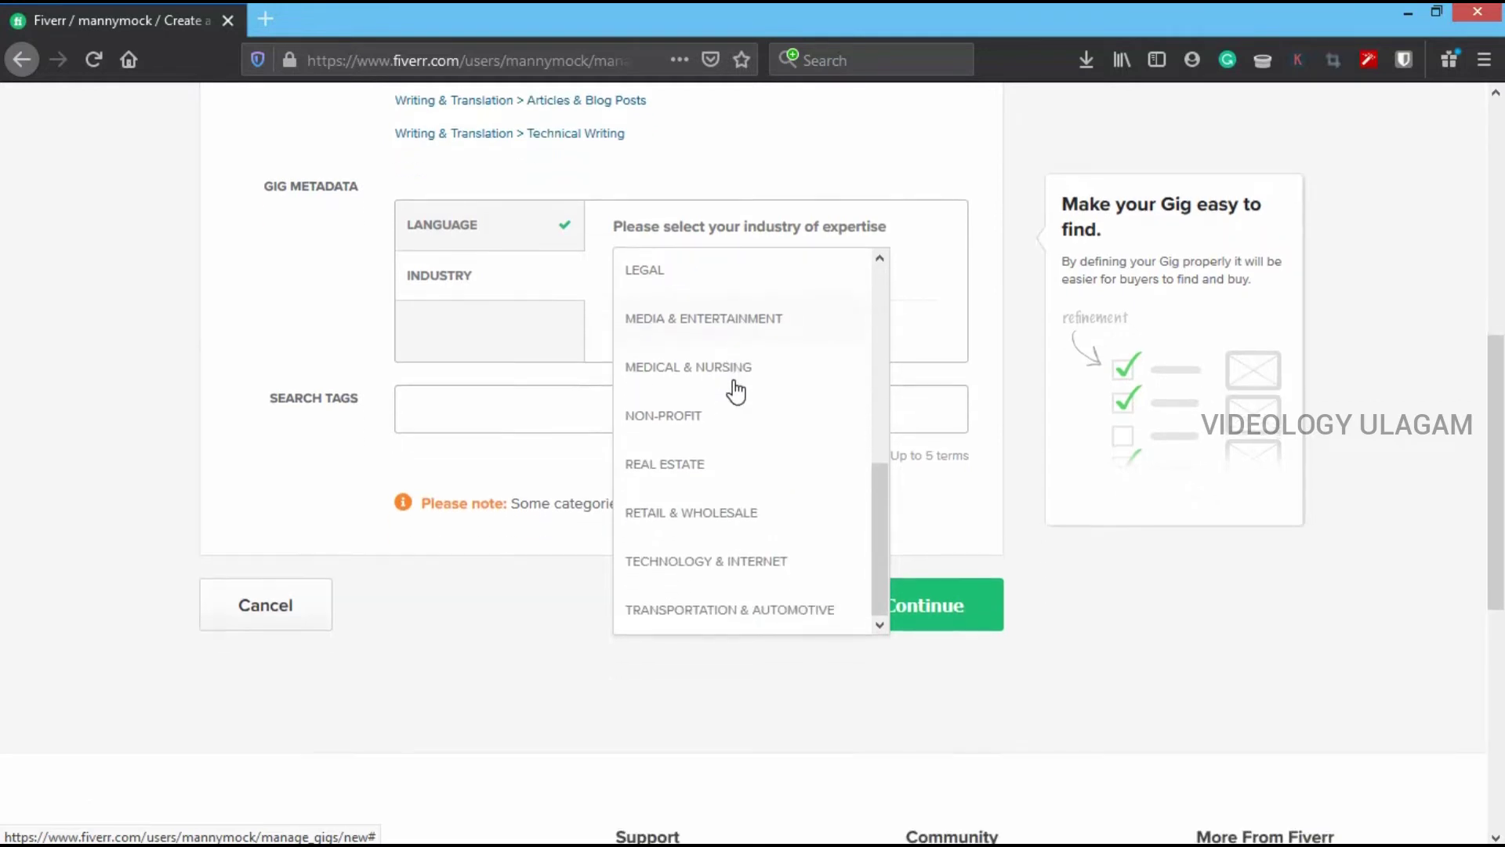
scroll(731, 392, "up", 2)
scroll(729, 392, "up", 5)
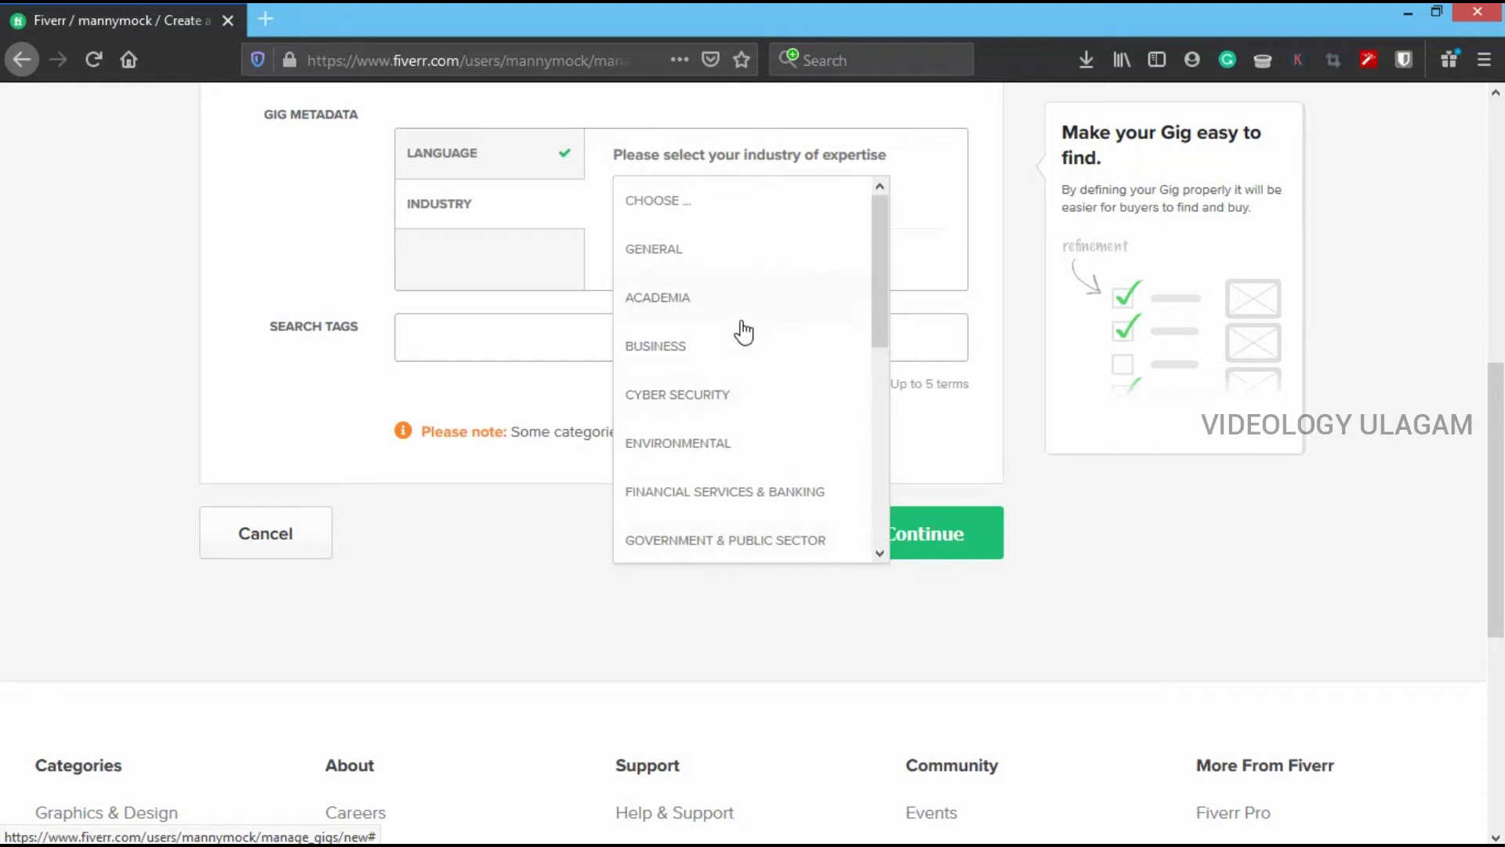
left_click(729, 350)
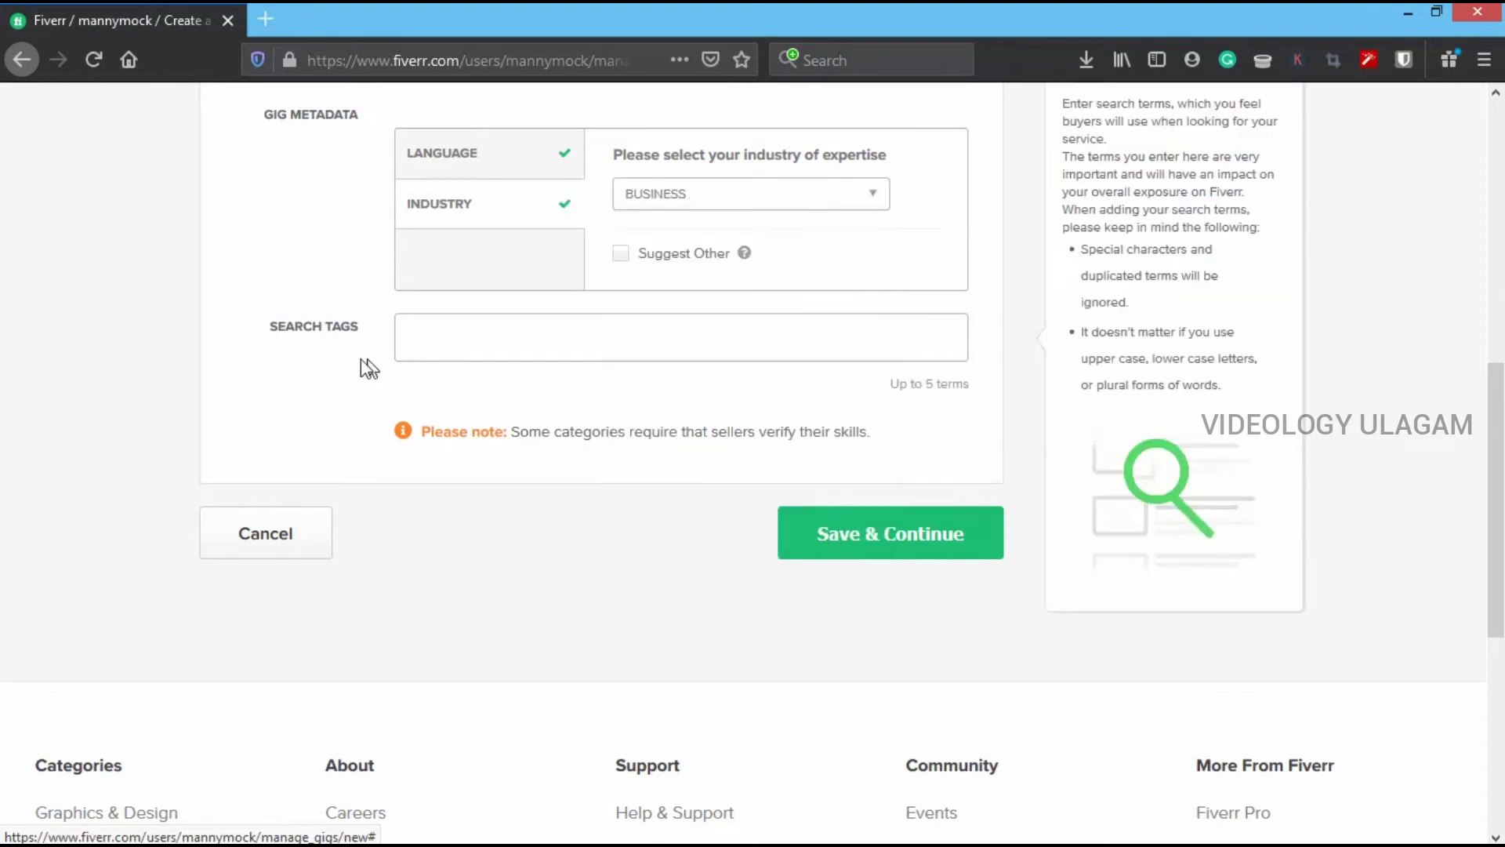
Step: Add "resume writing" as the gig's first search tag
scroll(329, 329, "up", 3)
left_click(469, 451)
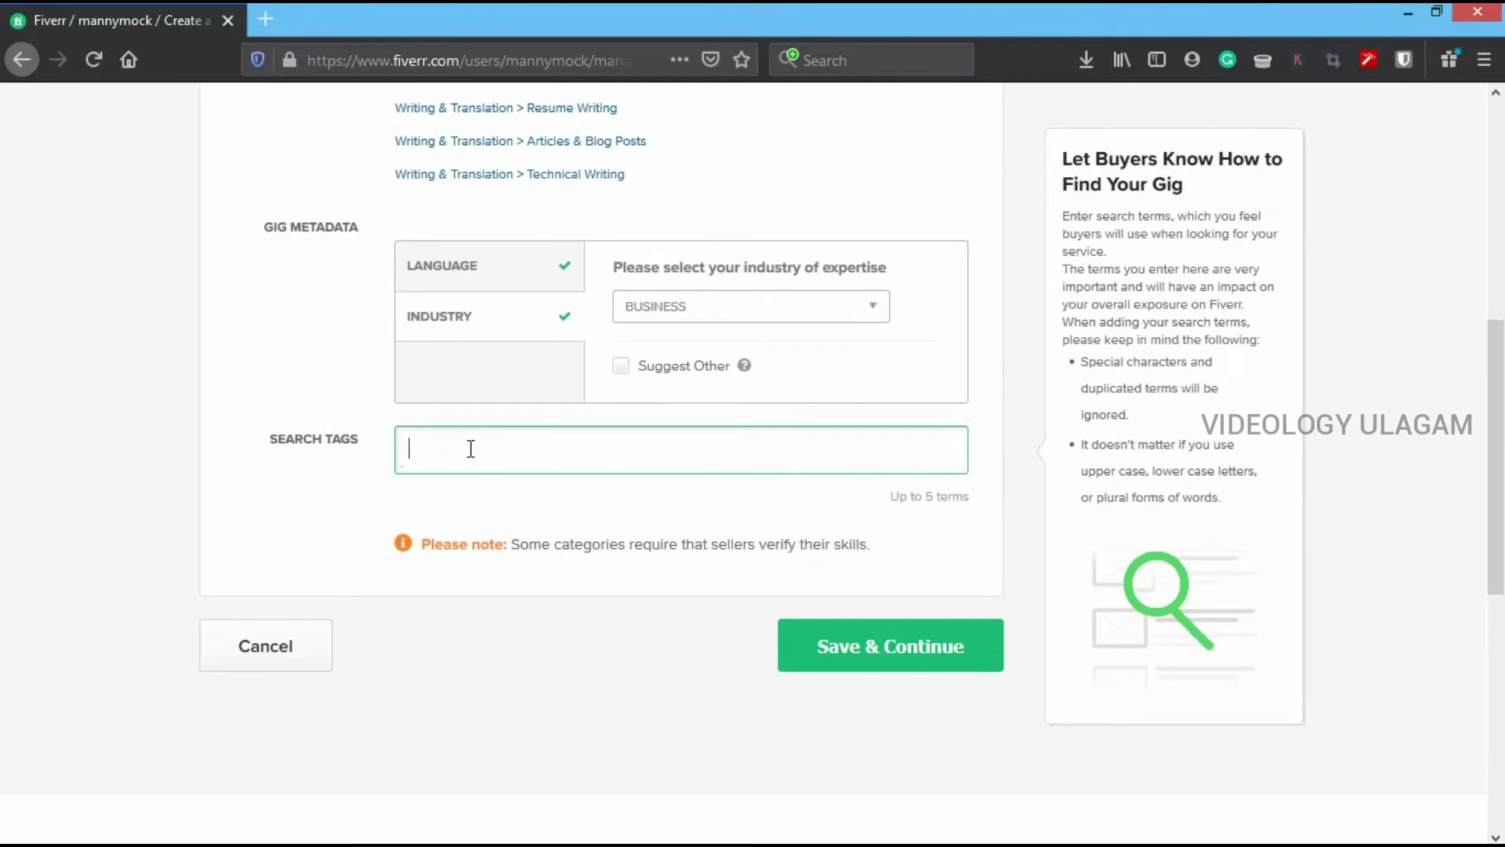
type("resuem")
key("BackSpace")
type("me")
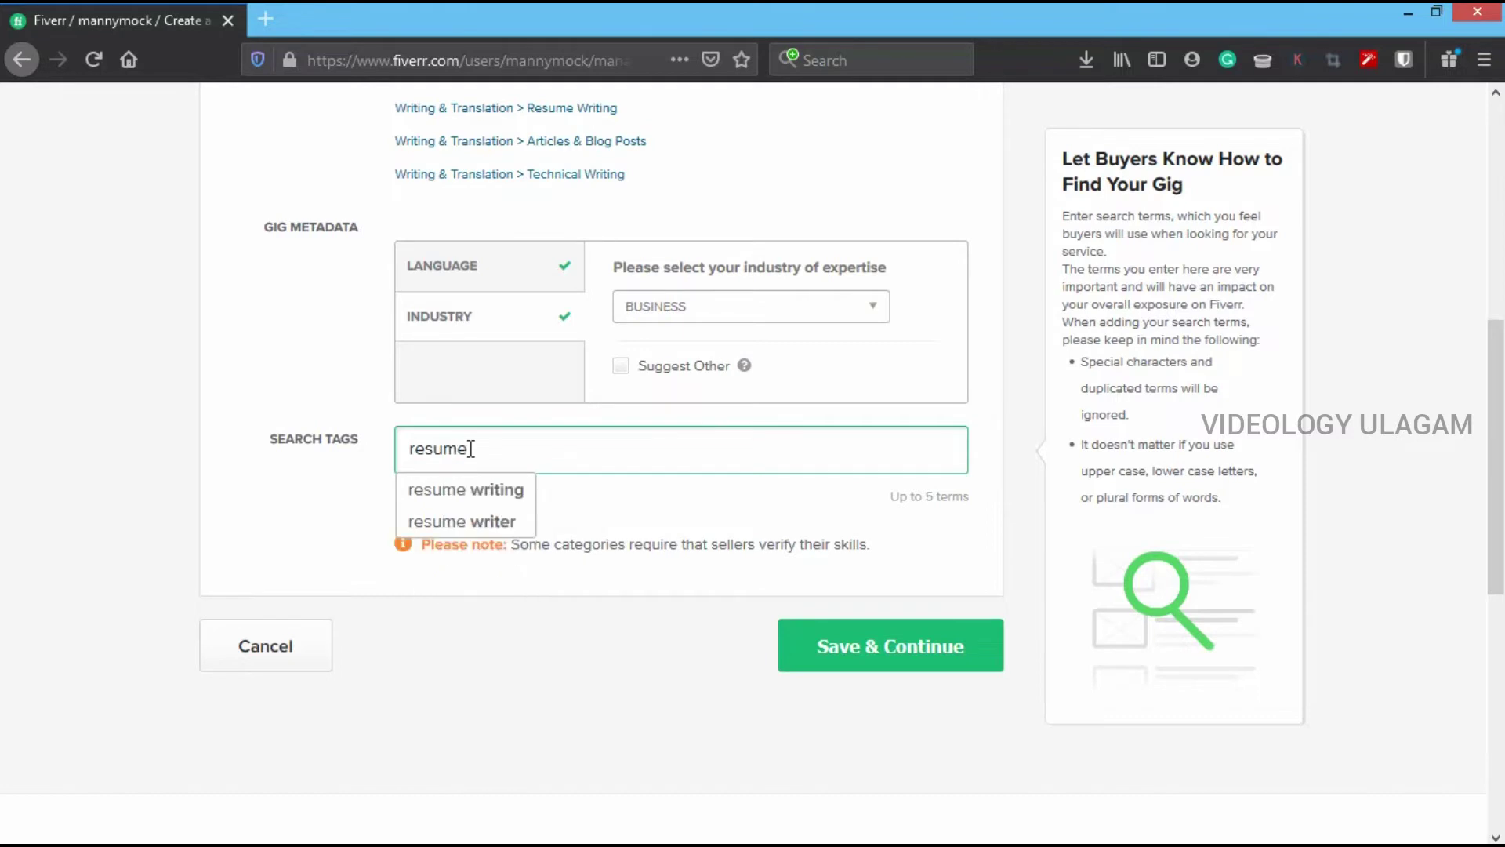
key("Down")
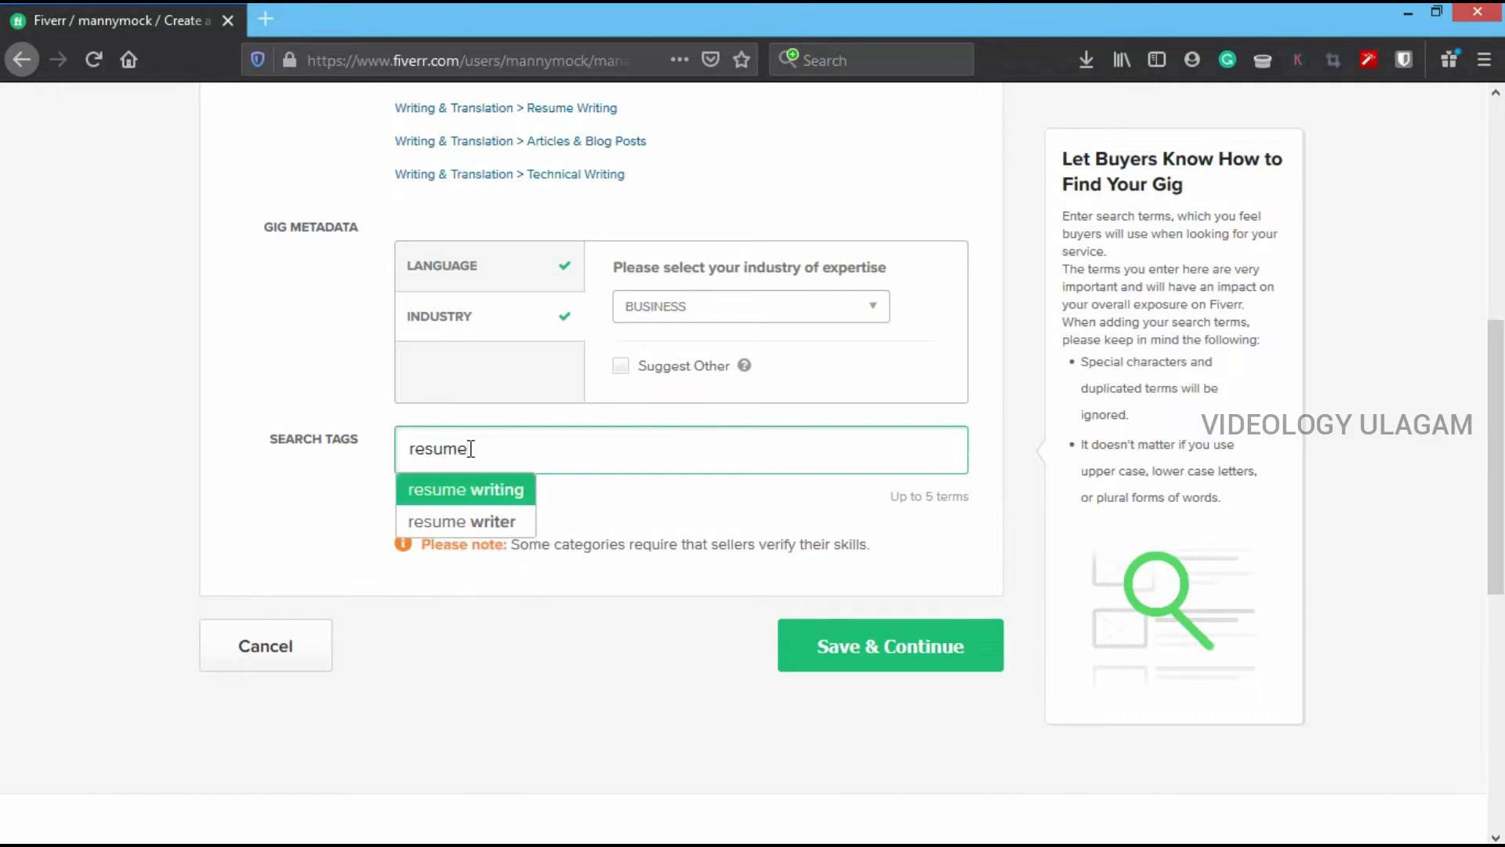
key("Return")
Step: Add the suggested term "resume writer" as the second search tag
type("re")
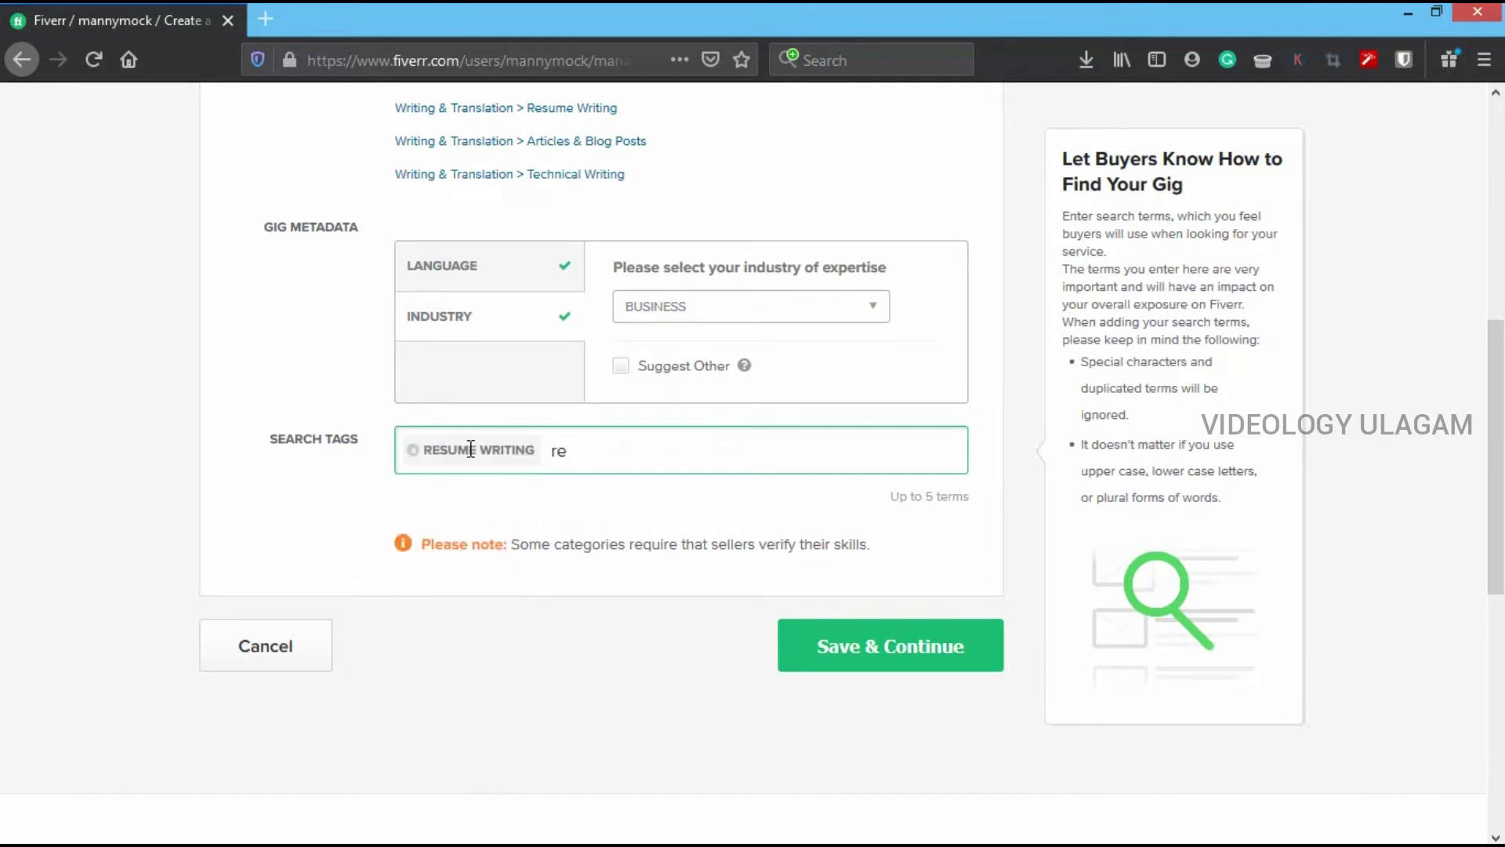
type("sume")
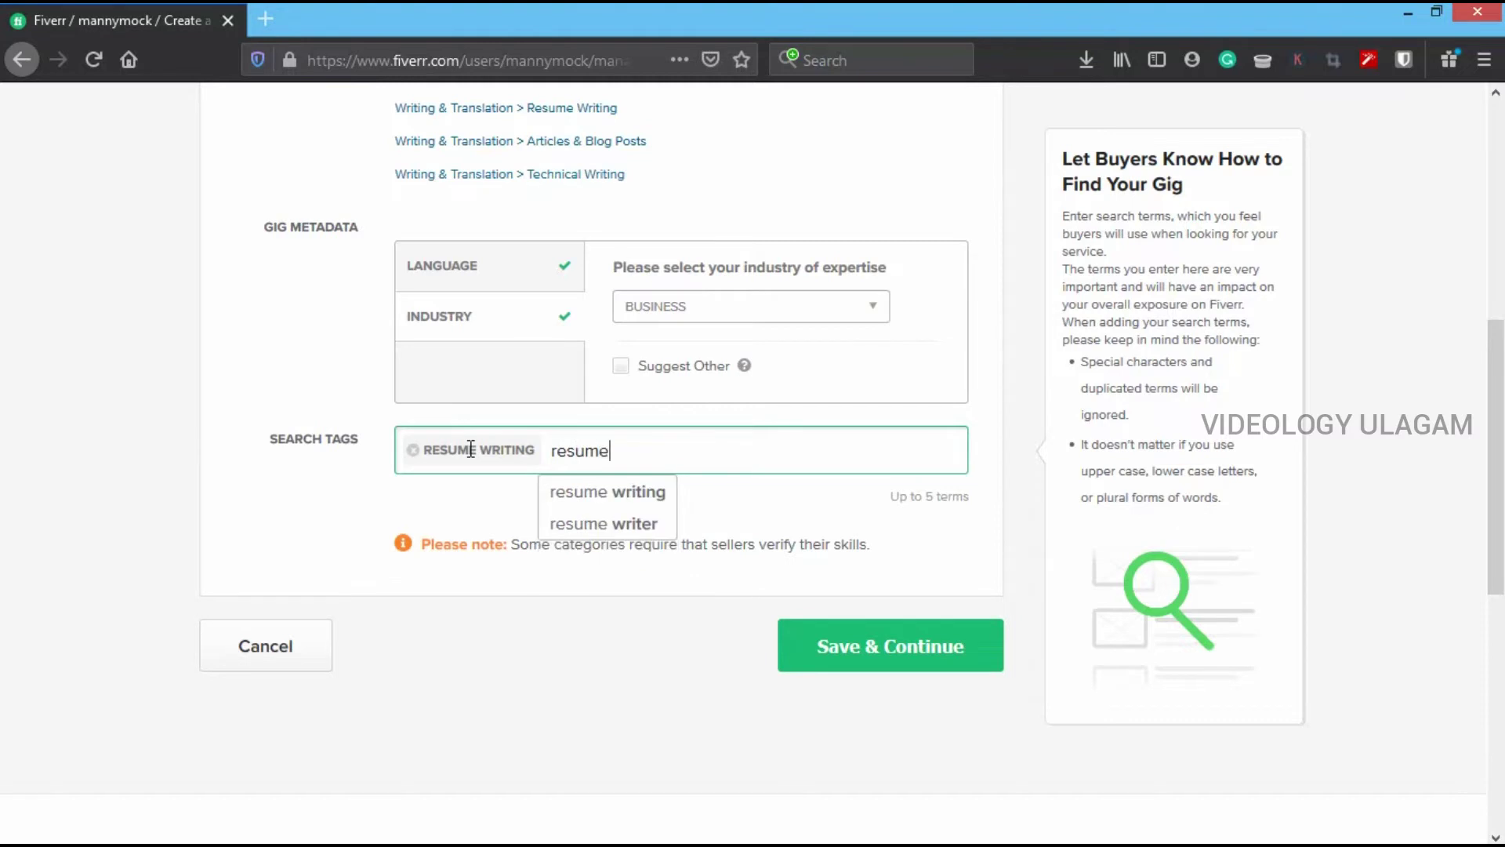
key("Down")
key("Down")
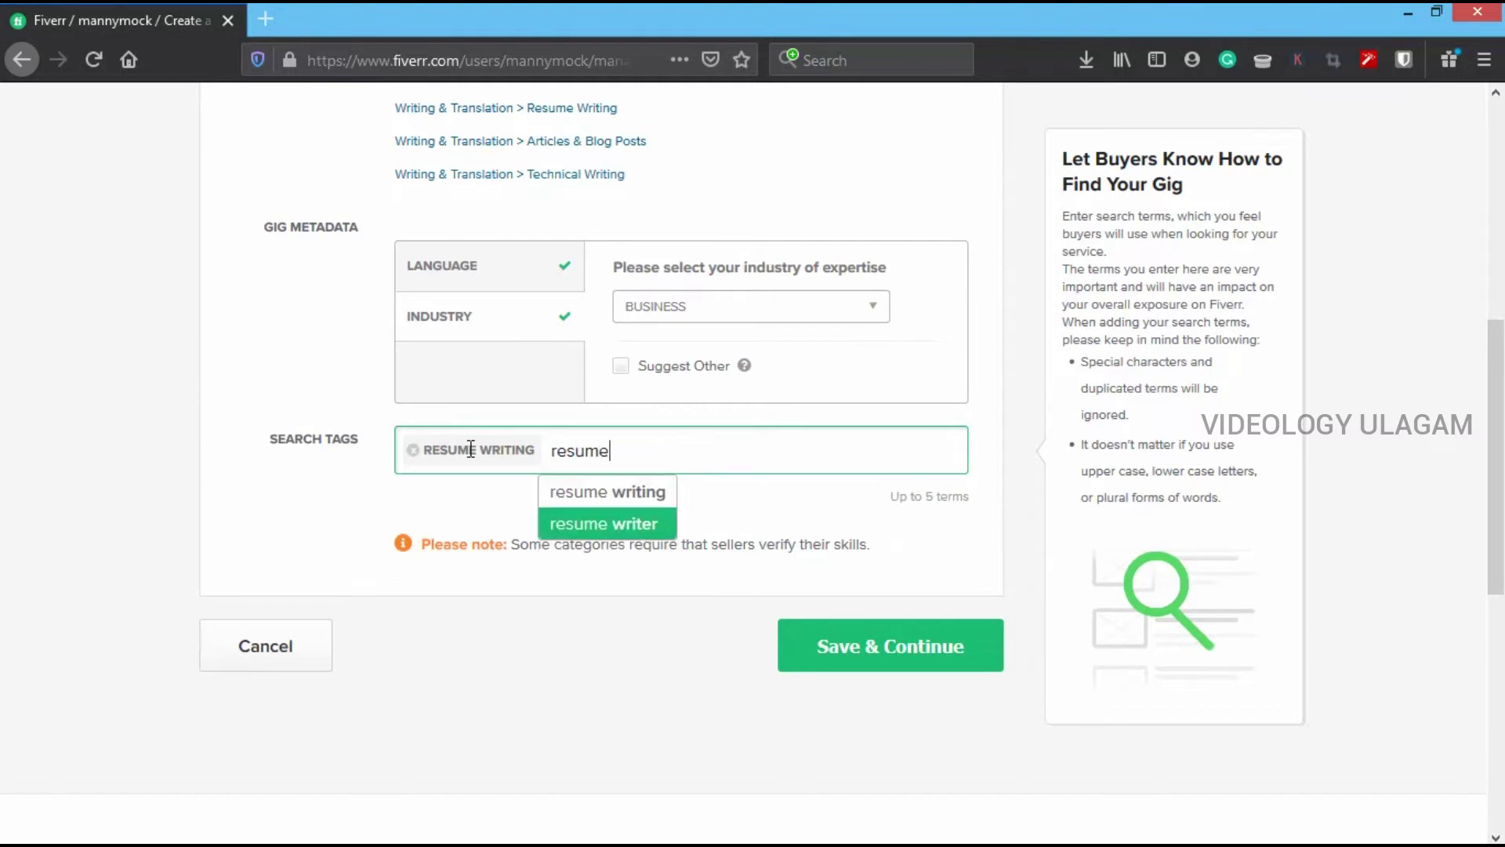
key("Return")
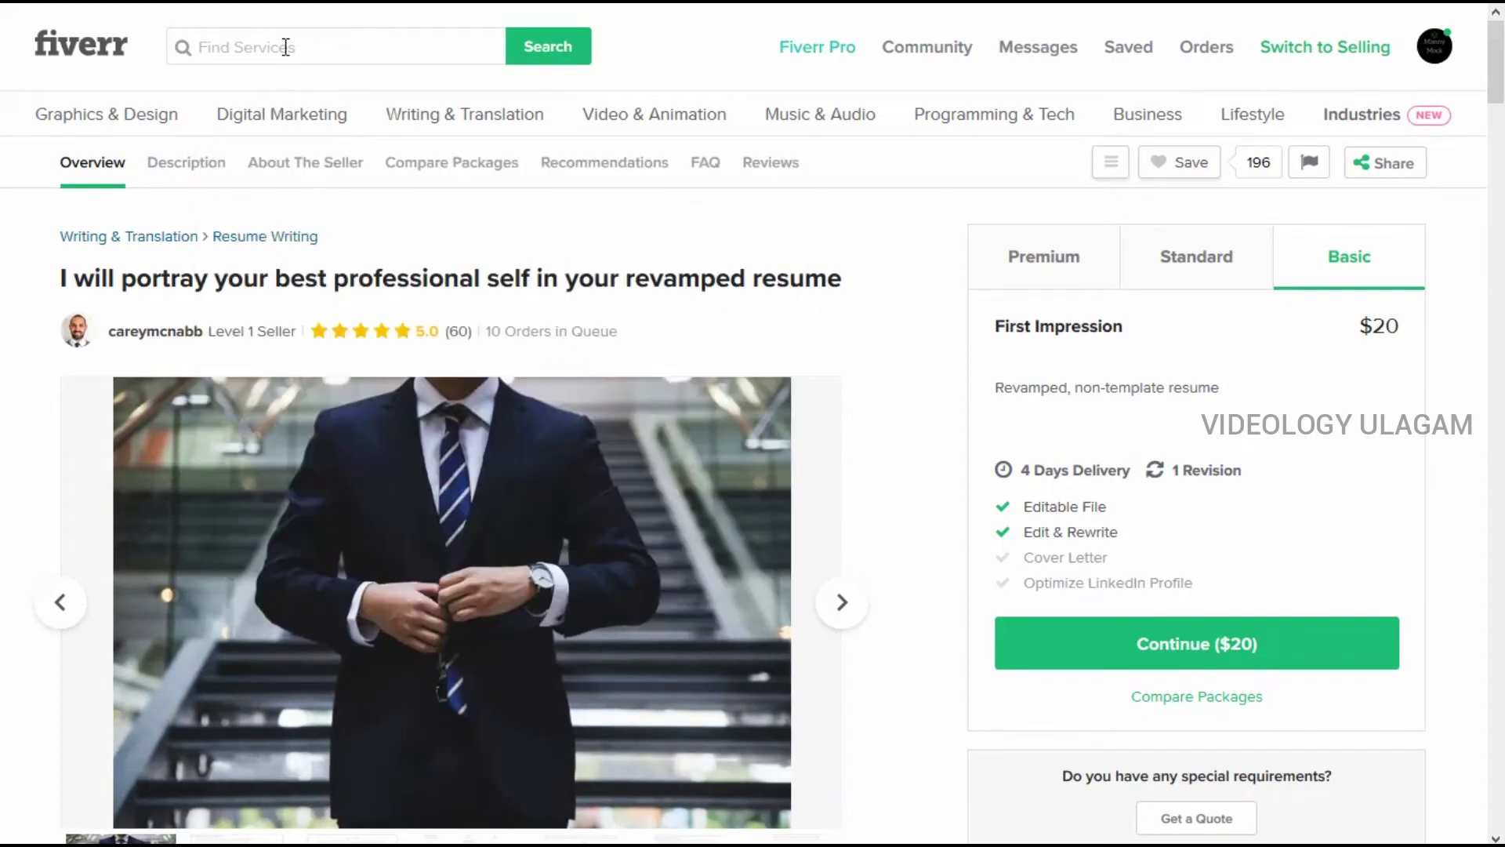
Step: Search Fiverr for "resume" in the reference gig's window and examine the results, suggested search terms and seller details filter
key("alt+Tab")
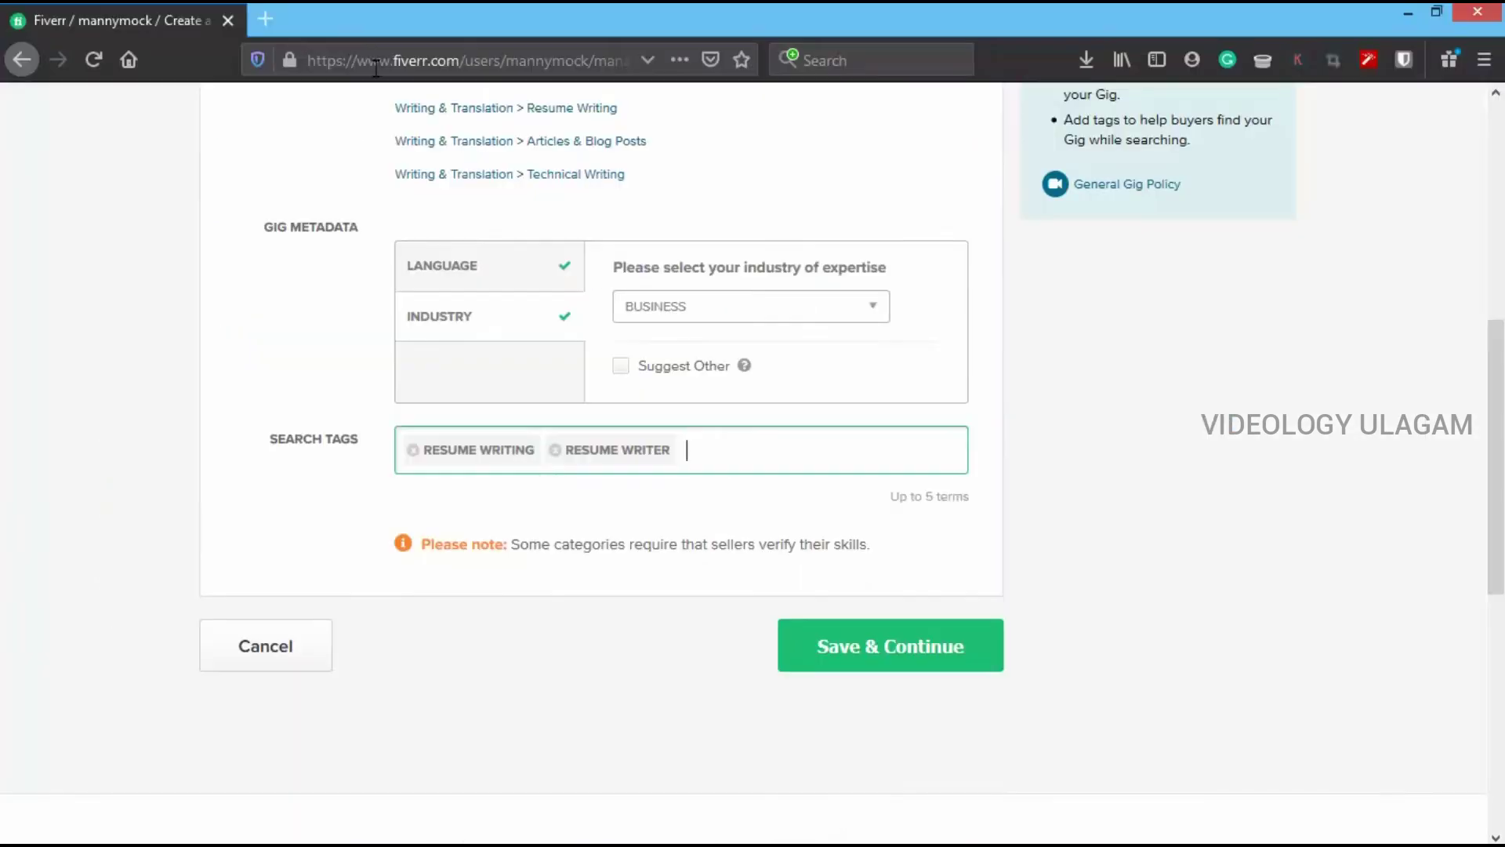
key("alt+Tab")
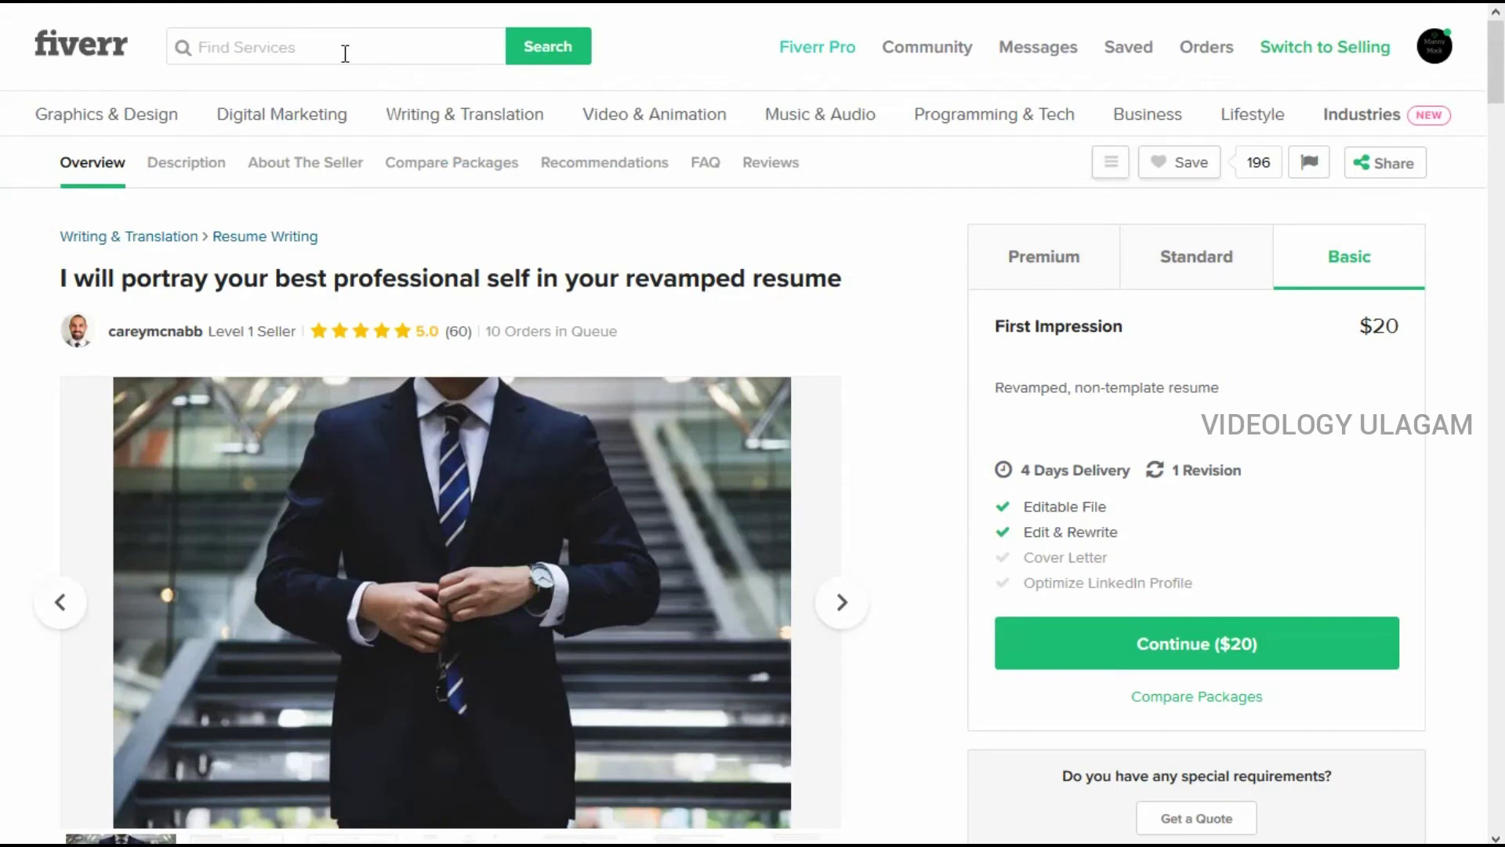
left_click(345, 53)
left_click(325, 176)
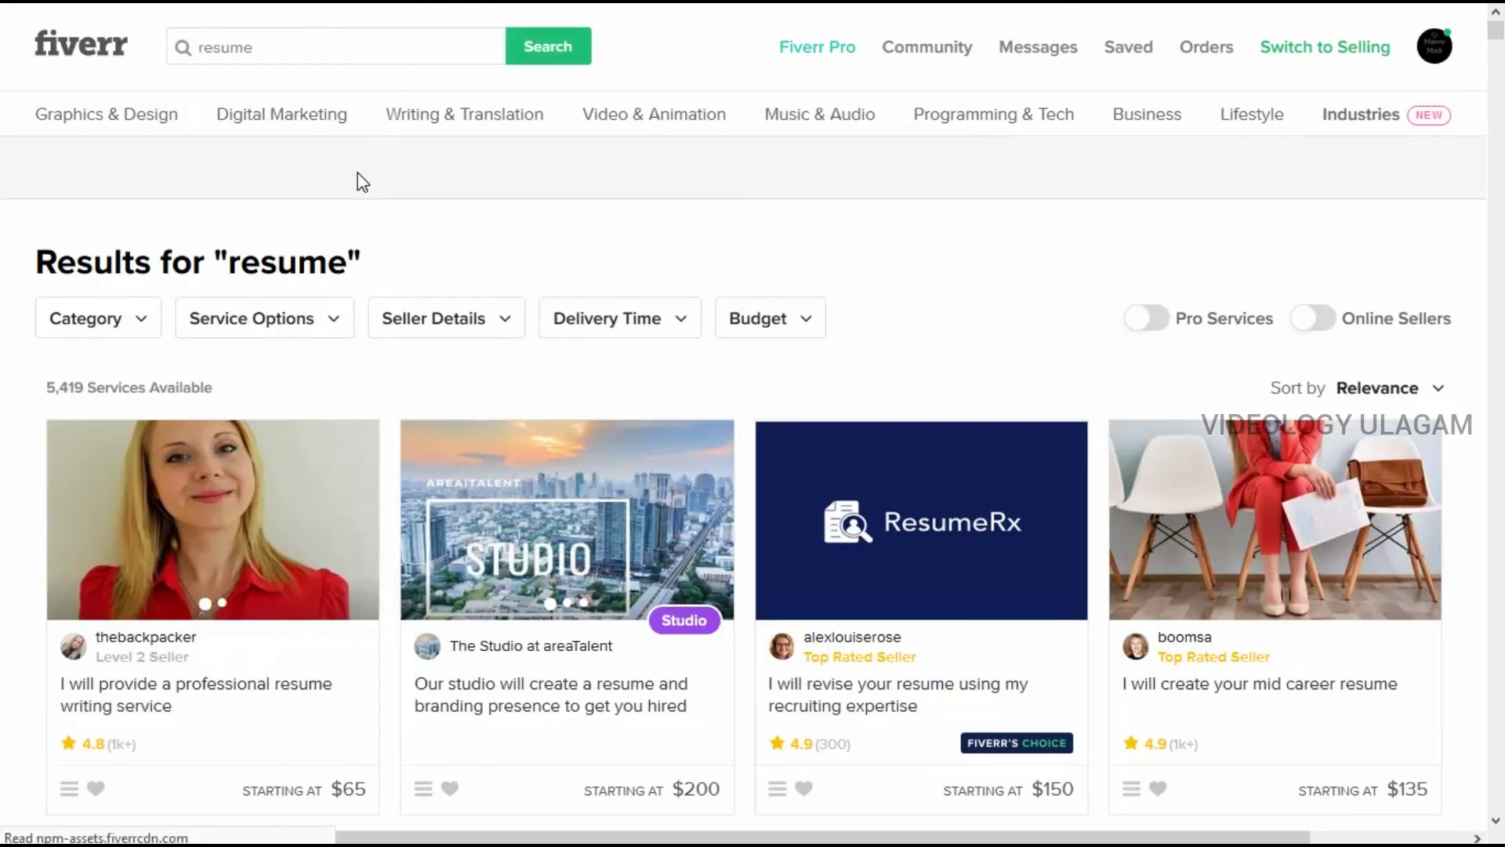
scroll(361, 180, "down", 3)
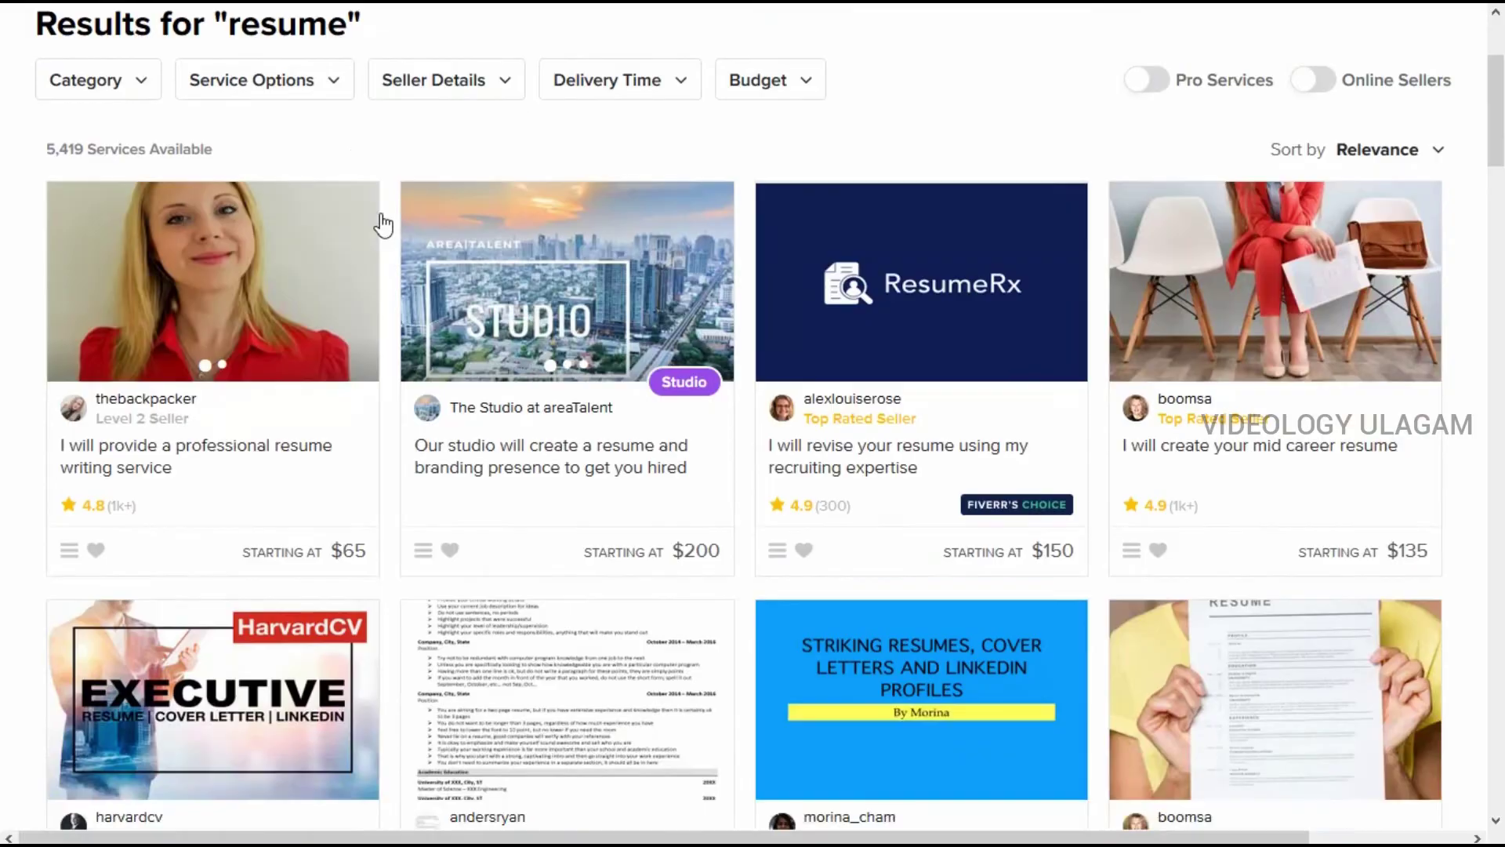
scroll(424, 258, "up", 3)
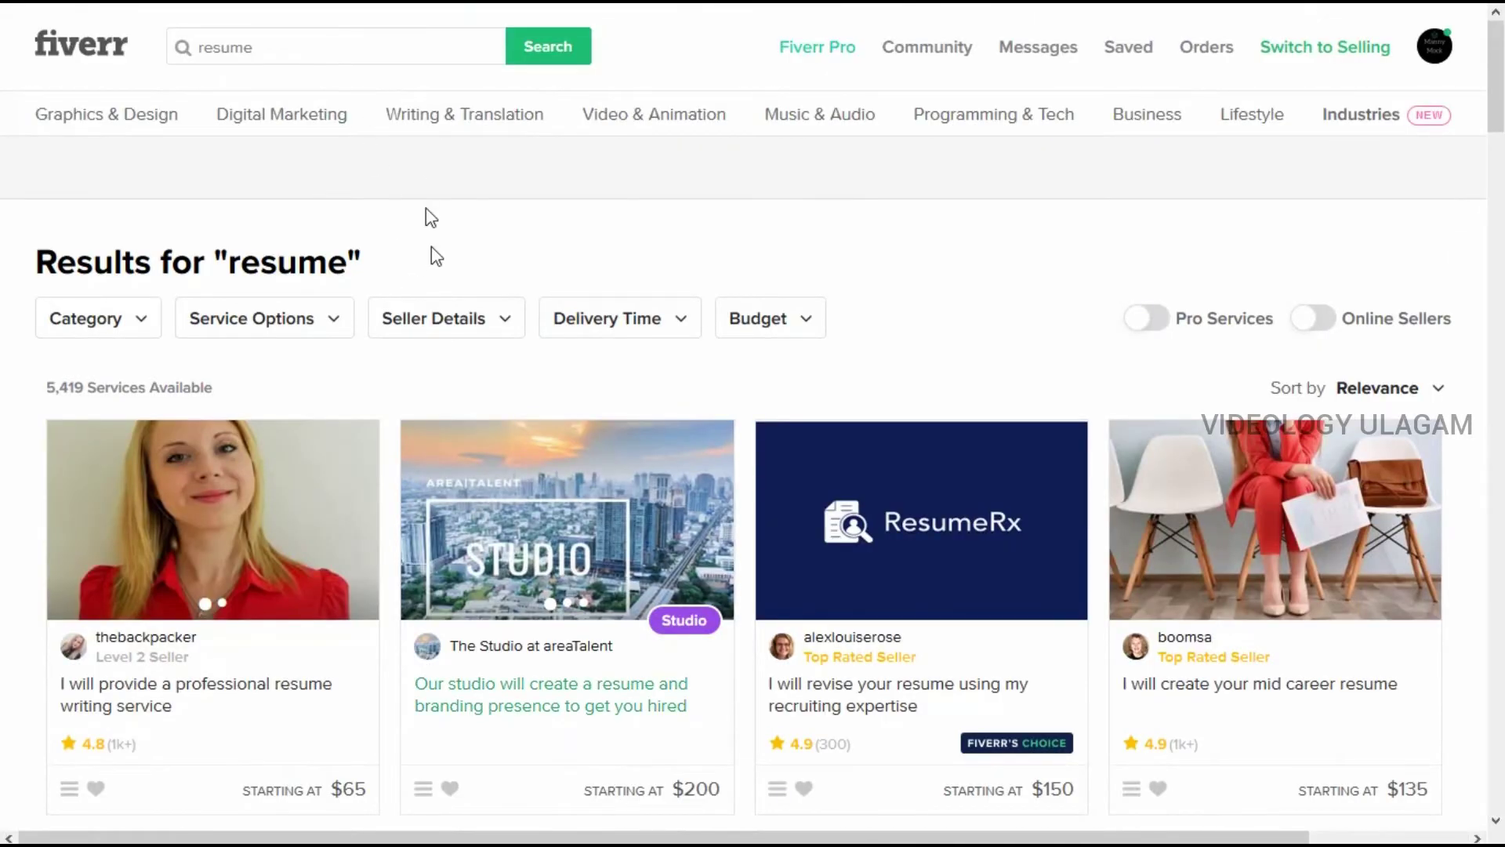
left_click(447, 320)
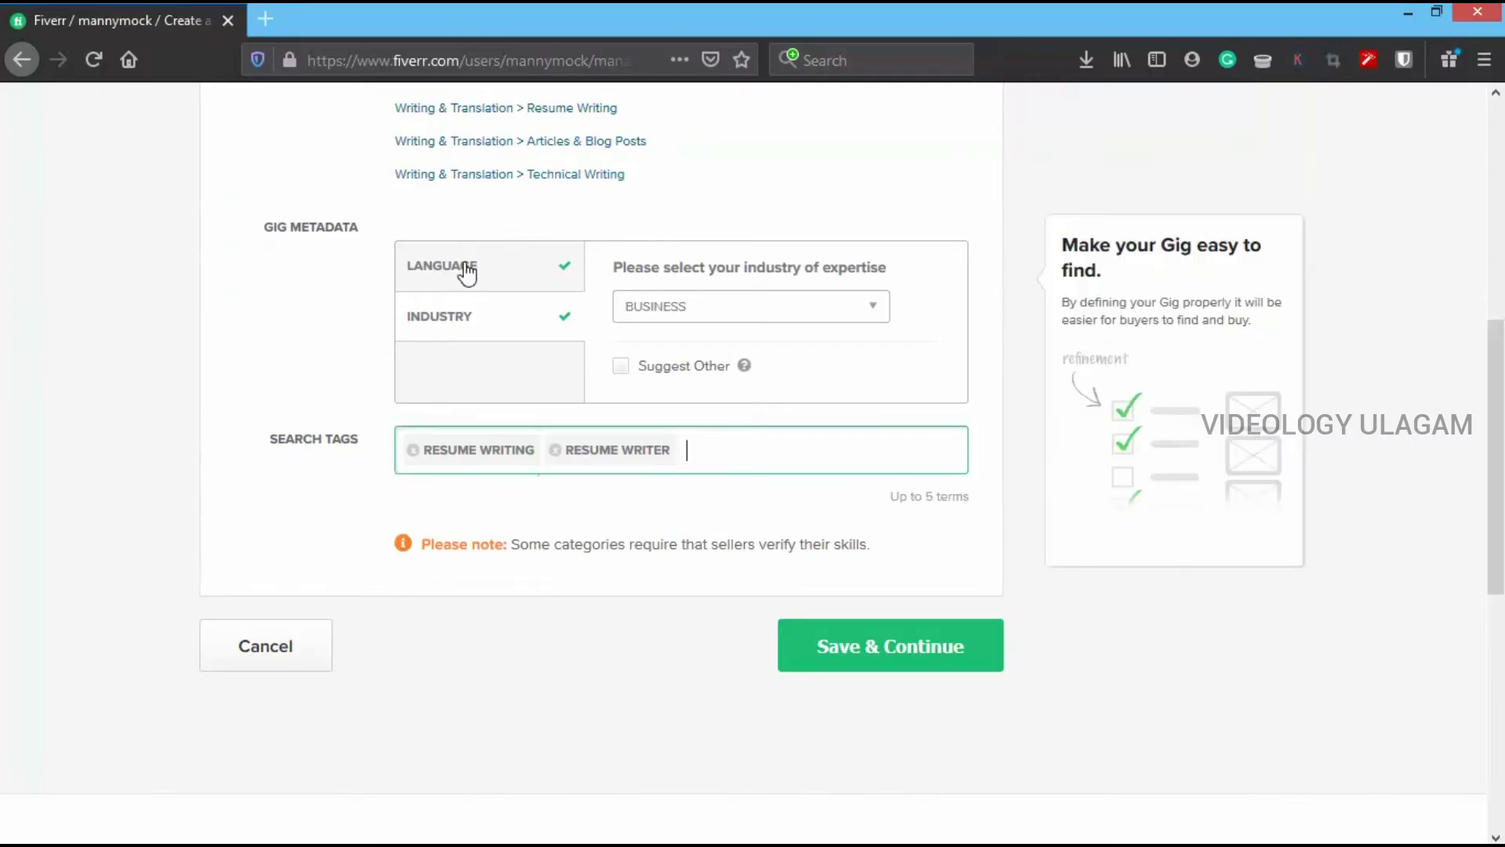
Step: Return to the gig form and add "resume design" as the third search tag
left_click(795, 433)
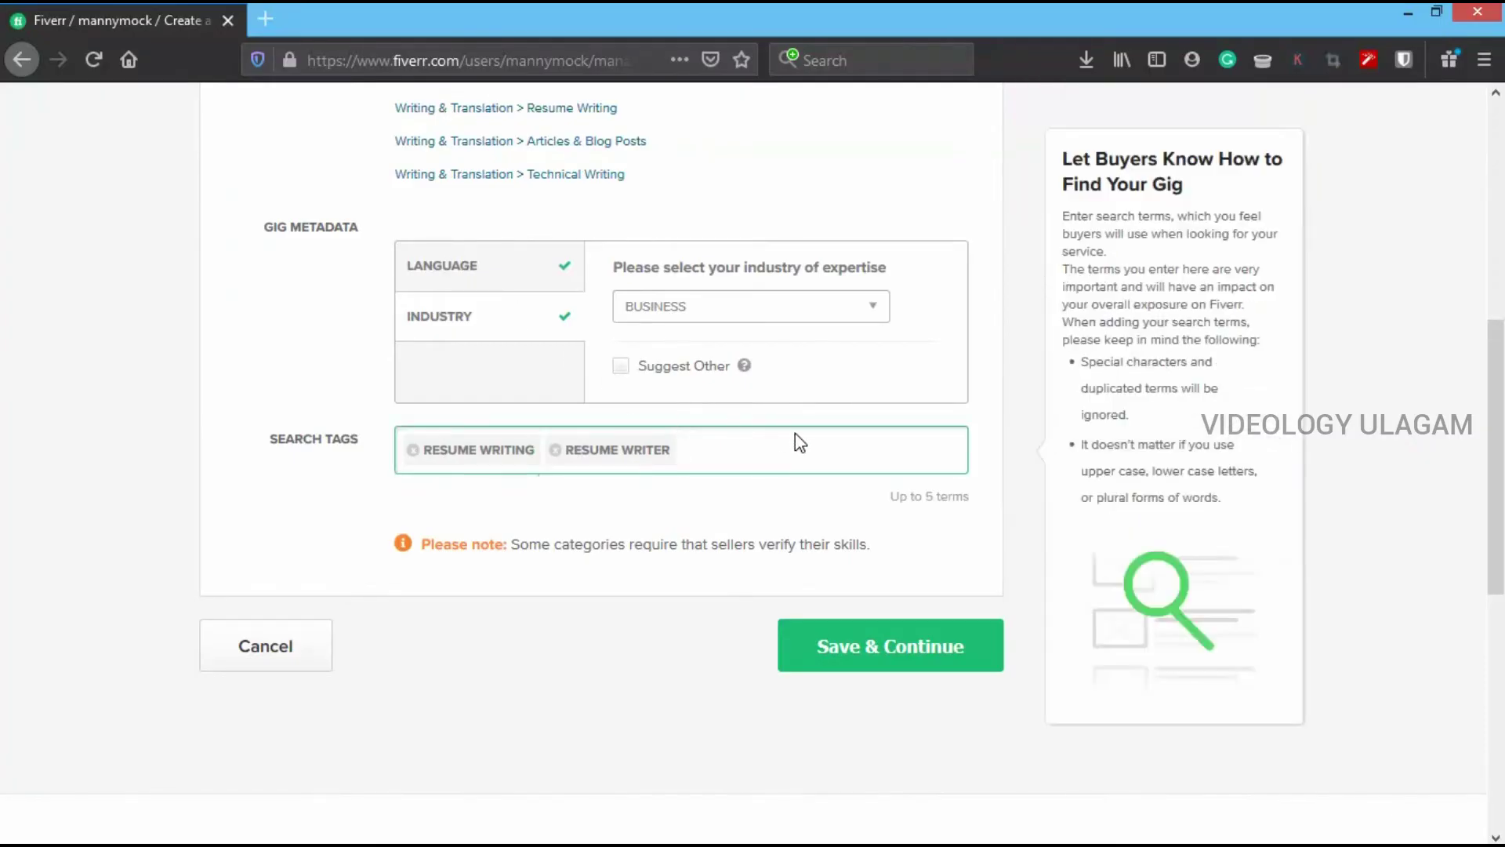
type("resume")
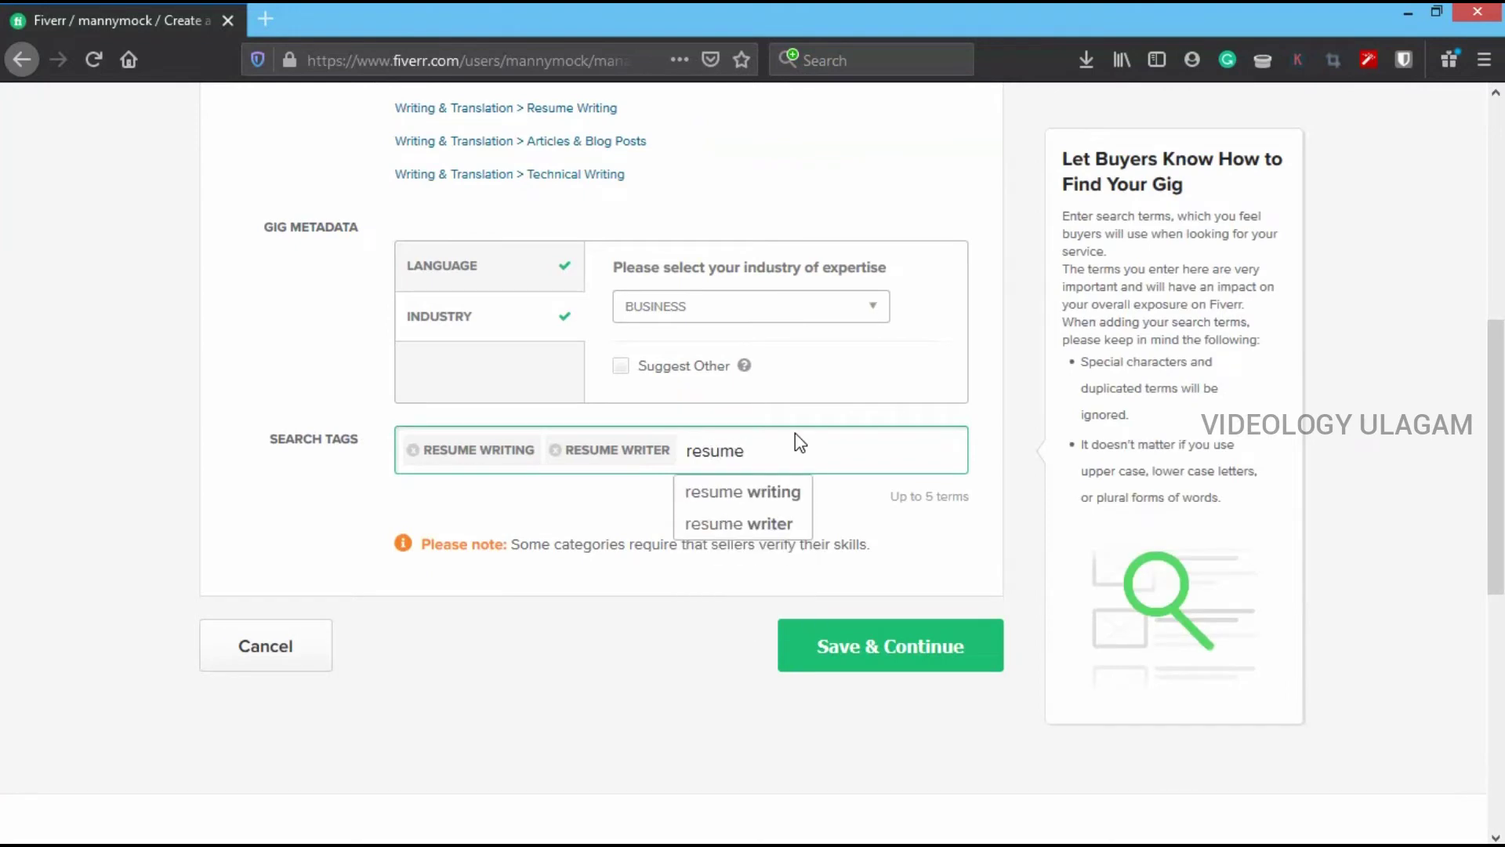
type(" des")
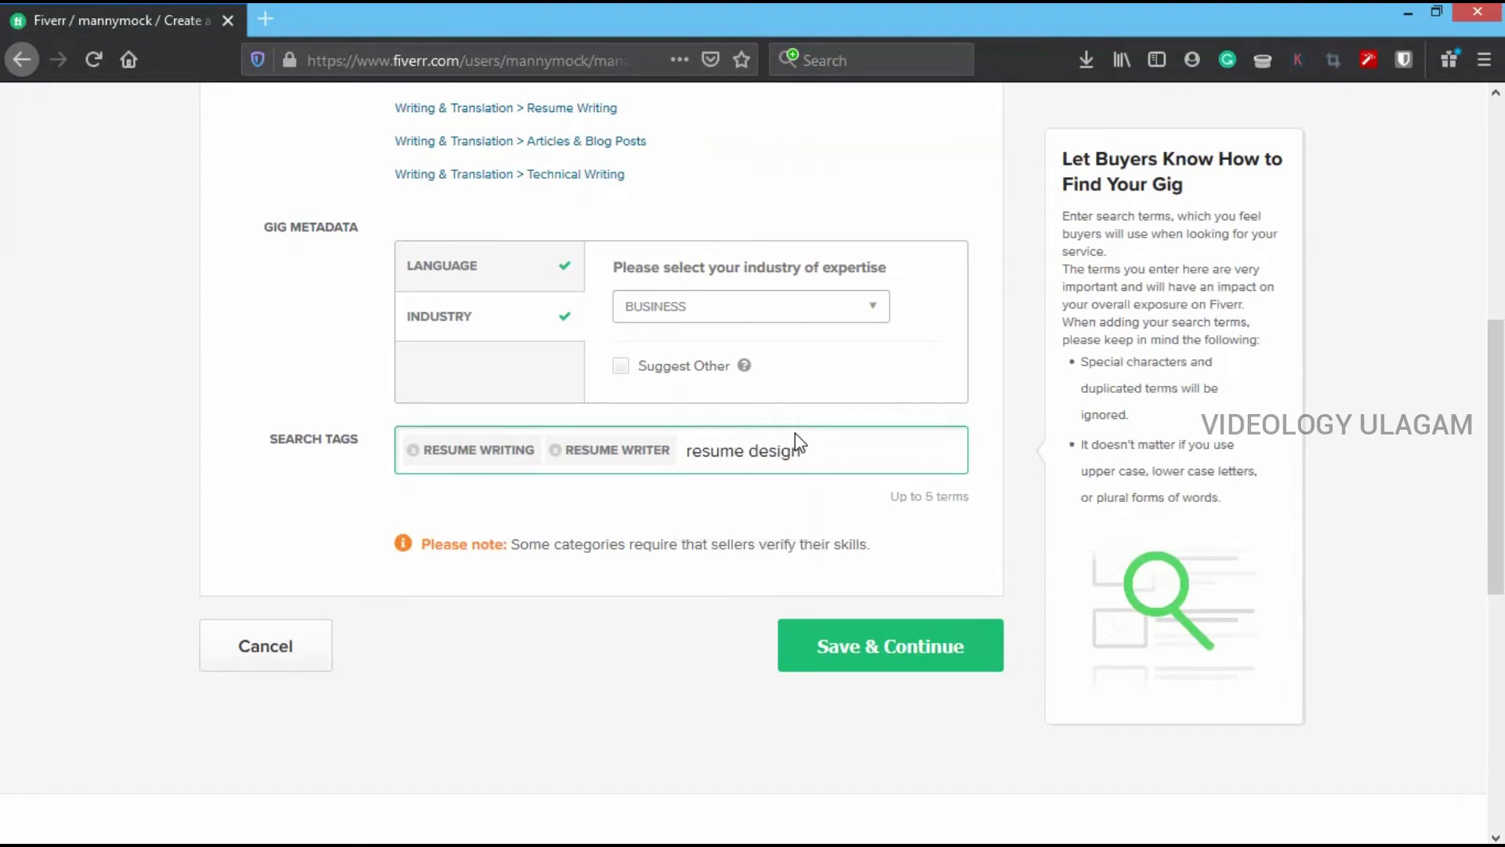
type("ign")
key("Return")
Step: Check Fiverr's suggested search terms again and complete the search tags with "professional resume" and "resume"
key("alt+Tab")
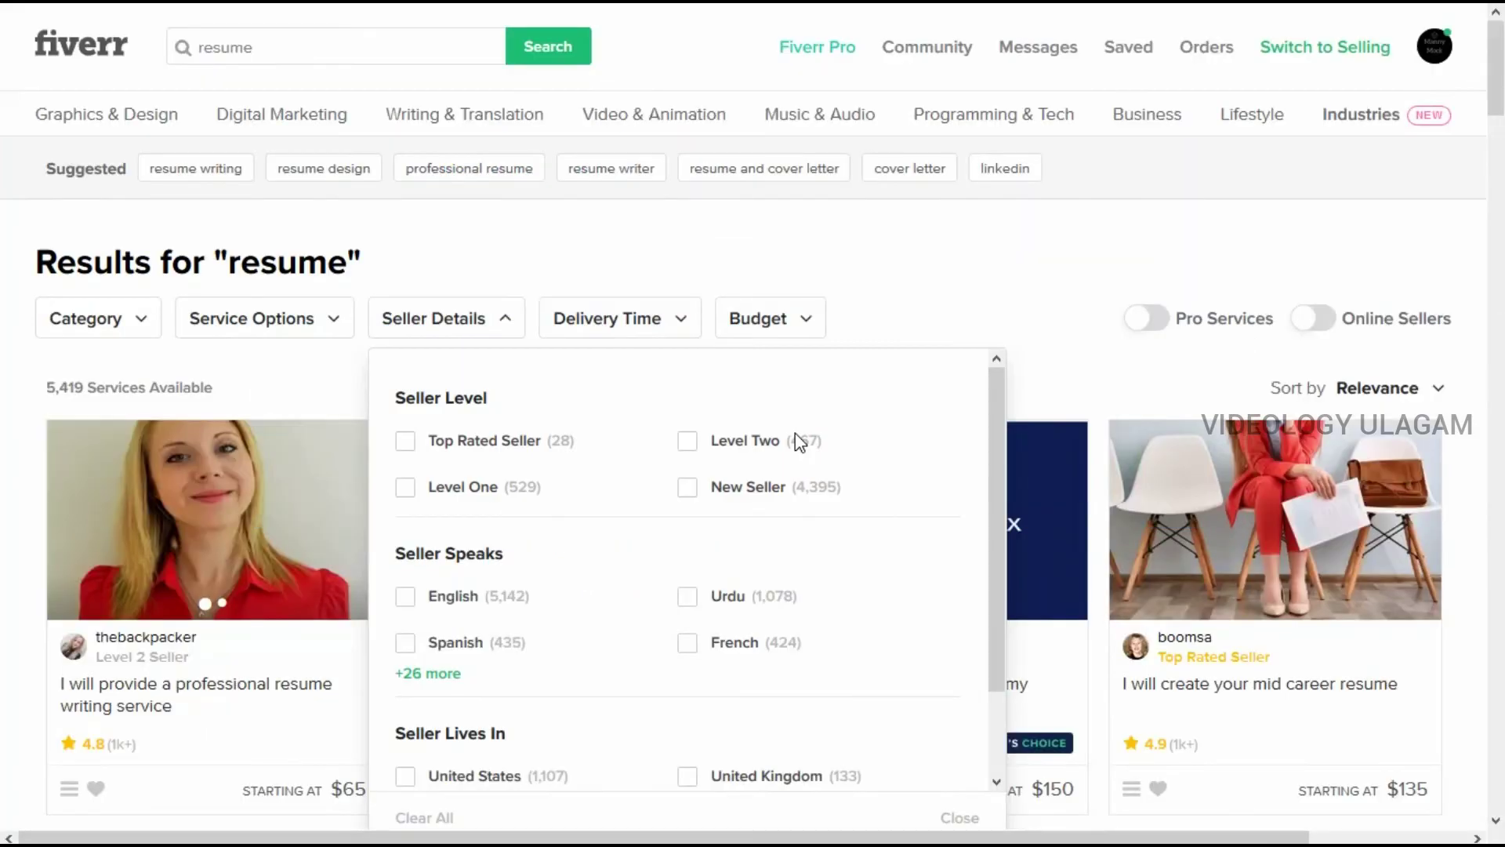
key("alt+Tab")
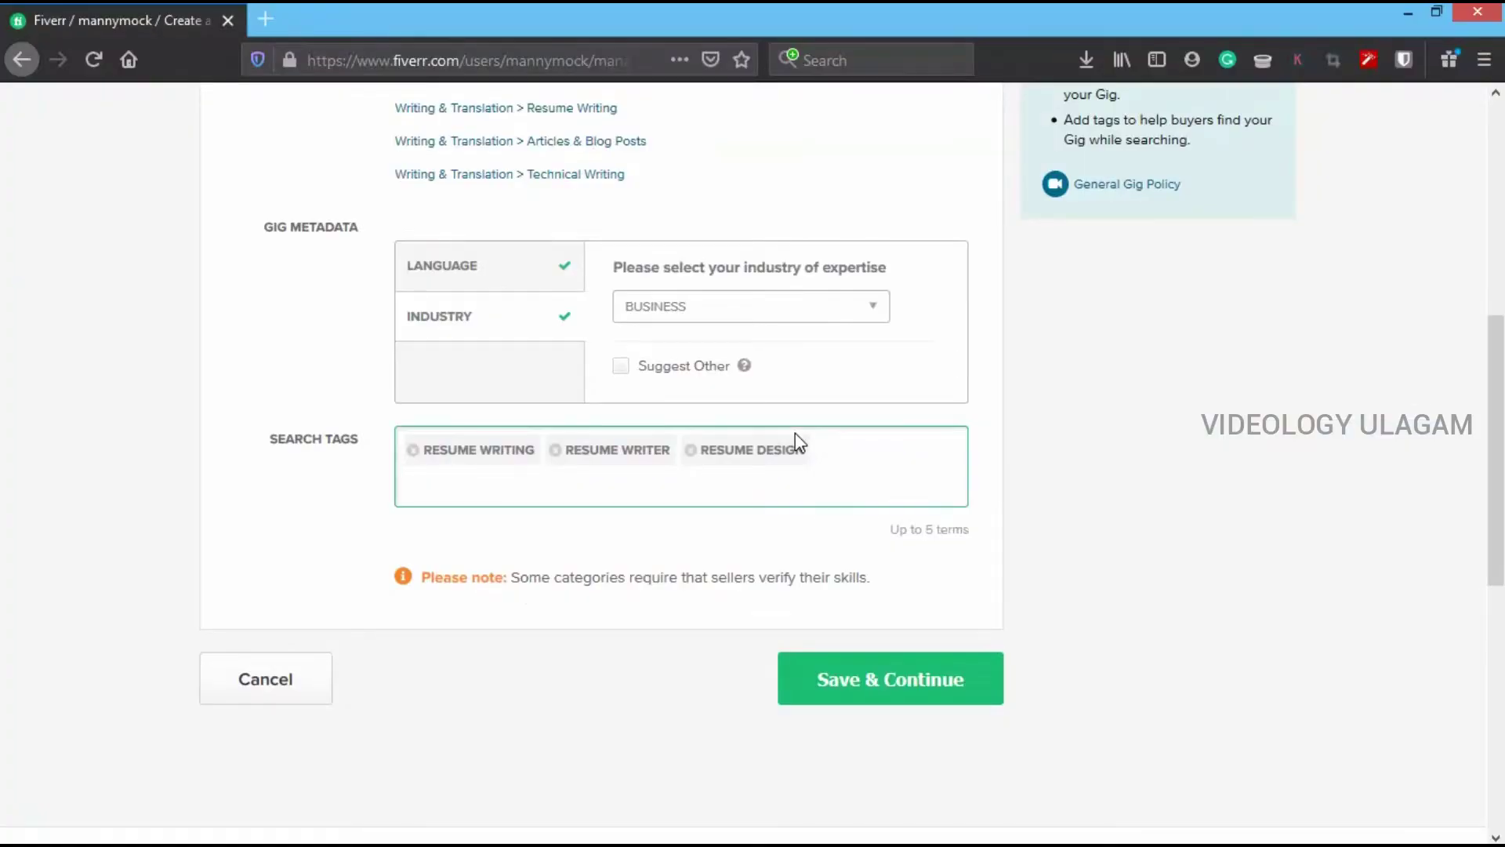
type("profess")
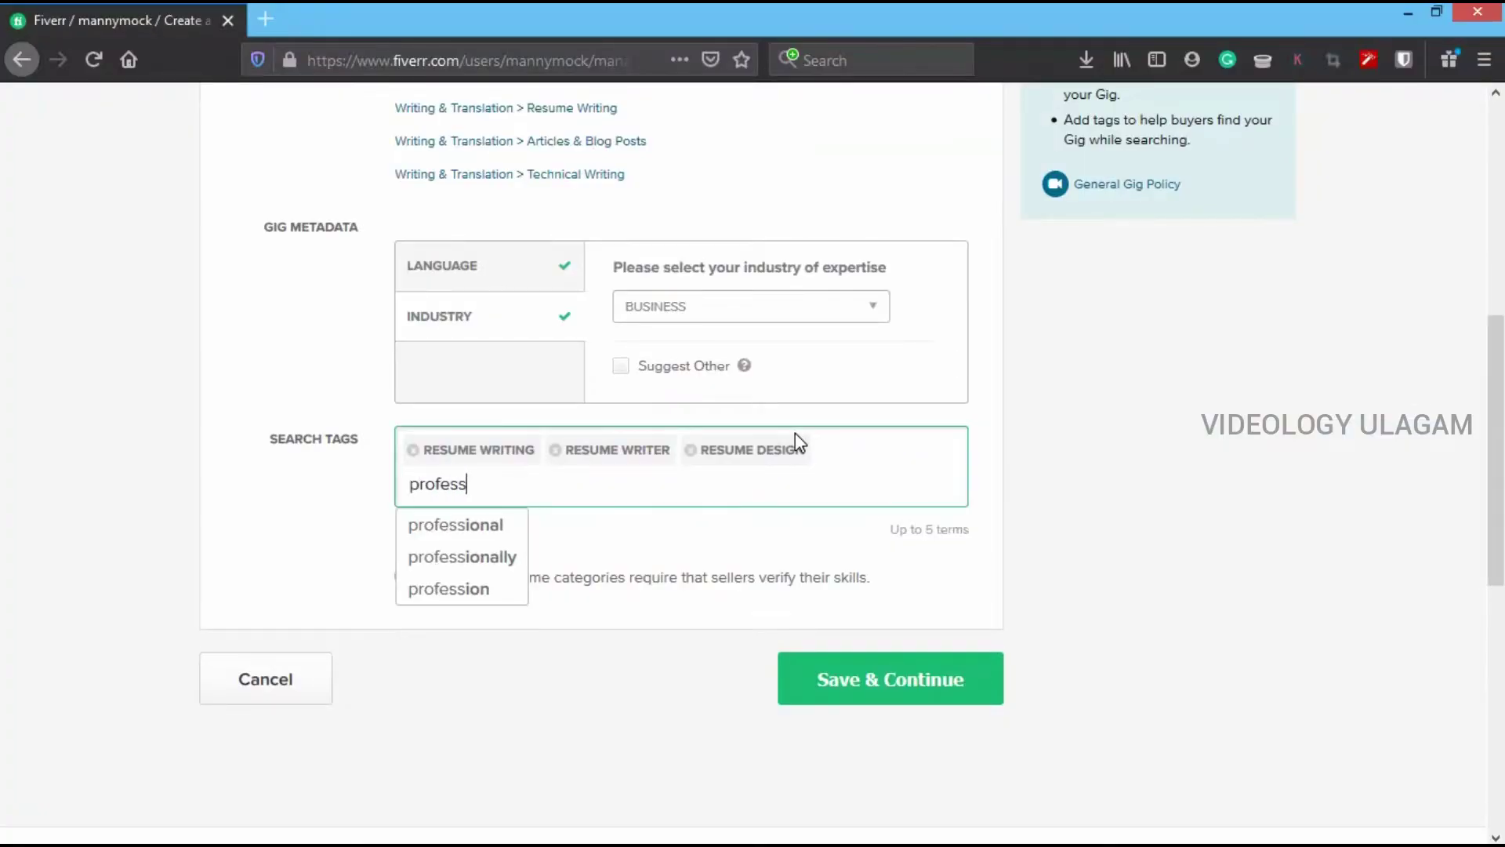
type("ional resume")
key("Return")
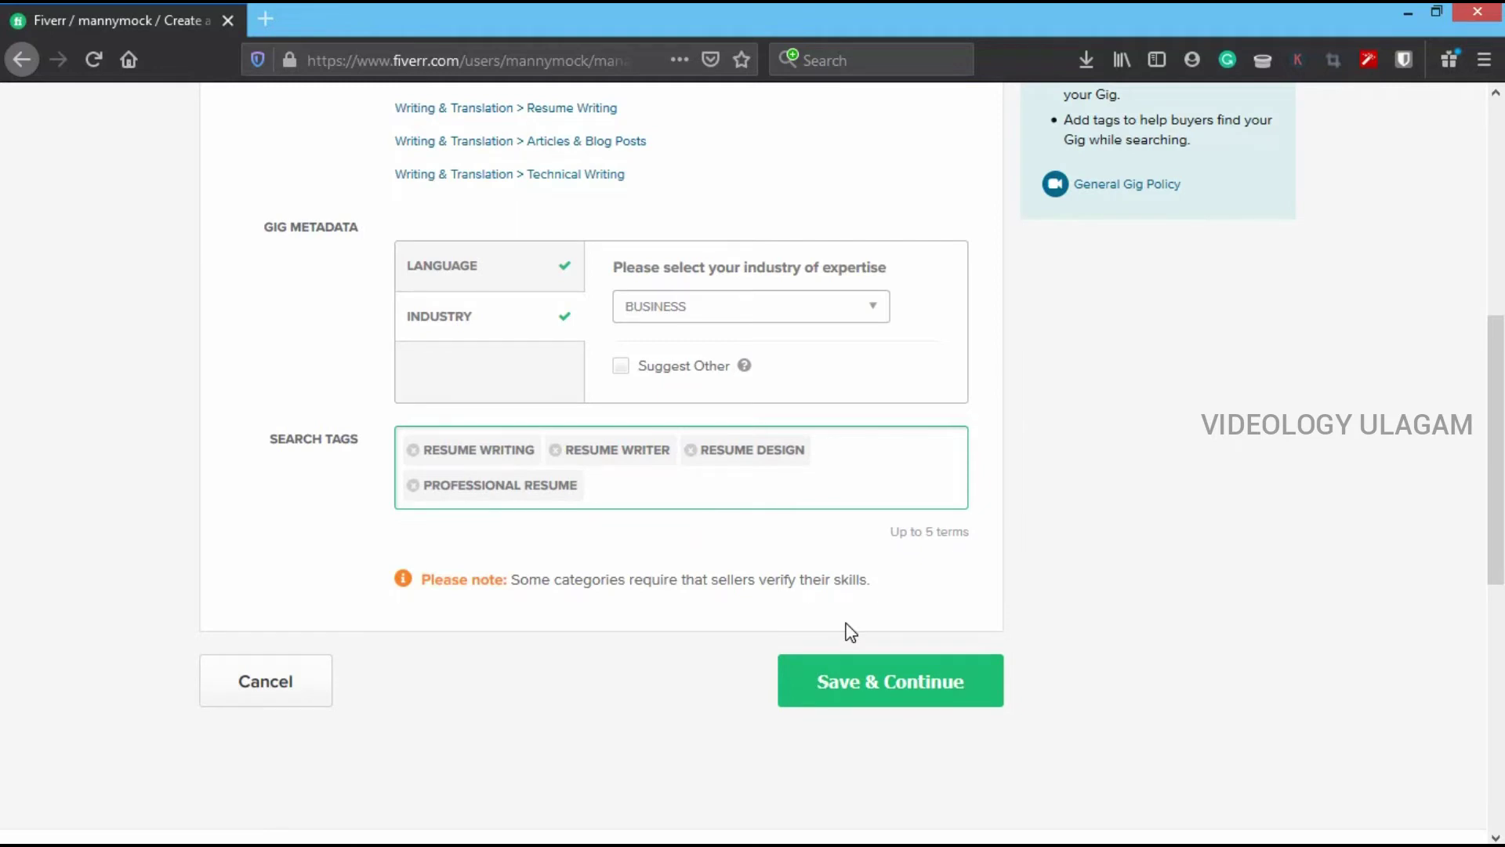
type("resume")
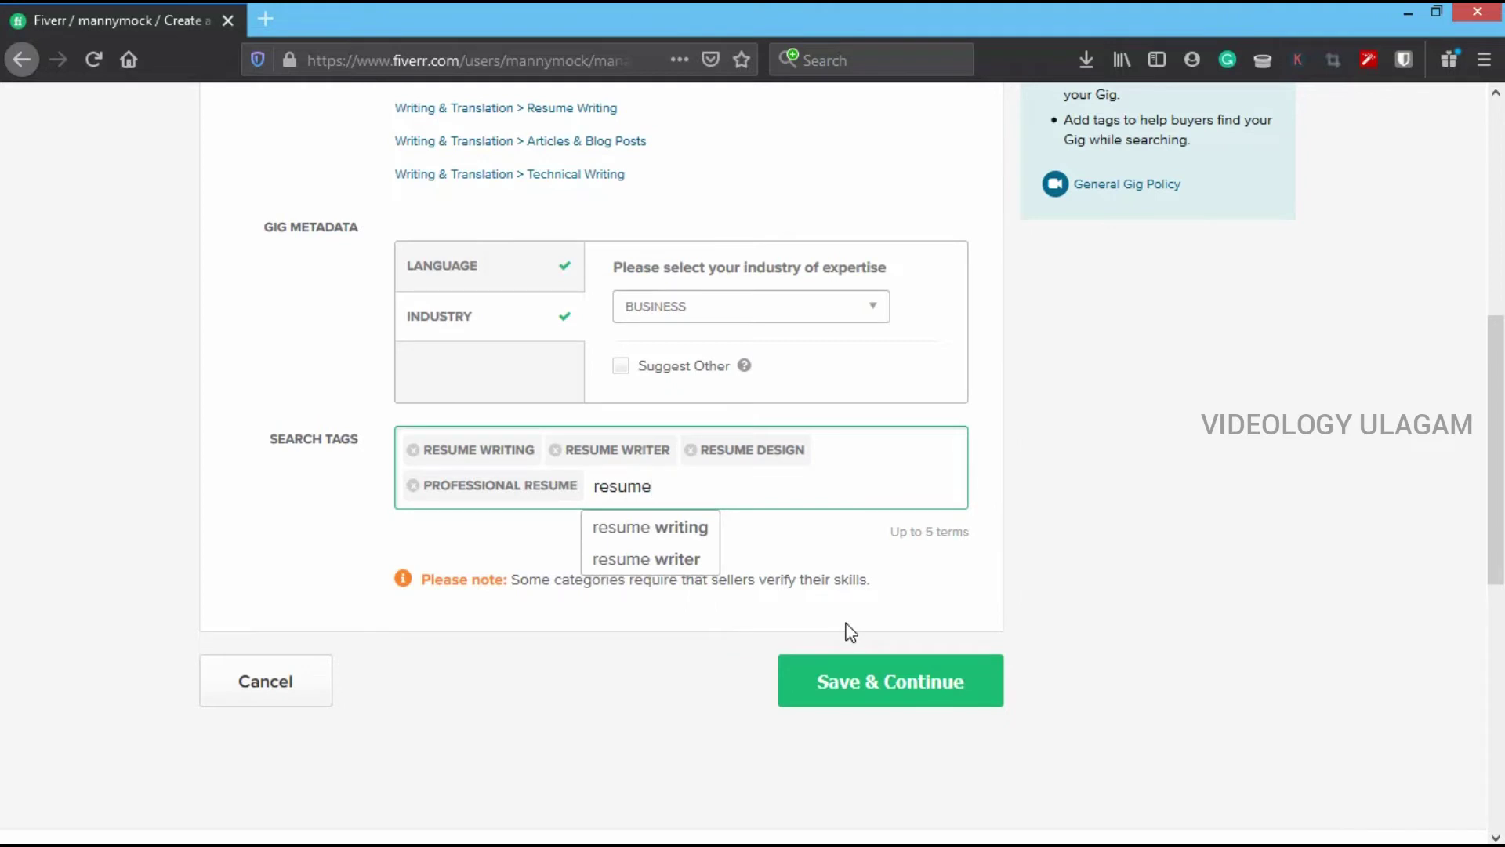
key("Return")
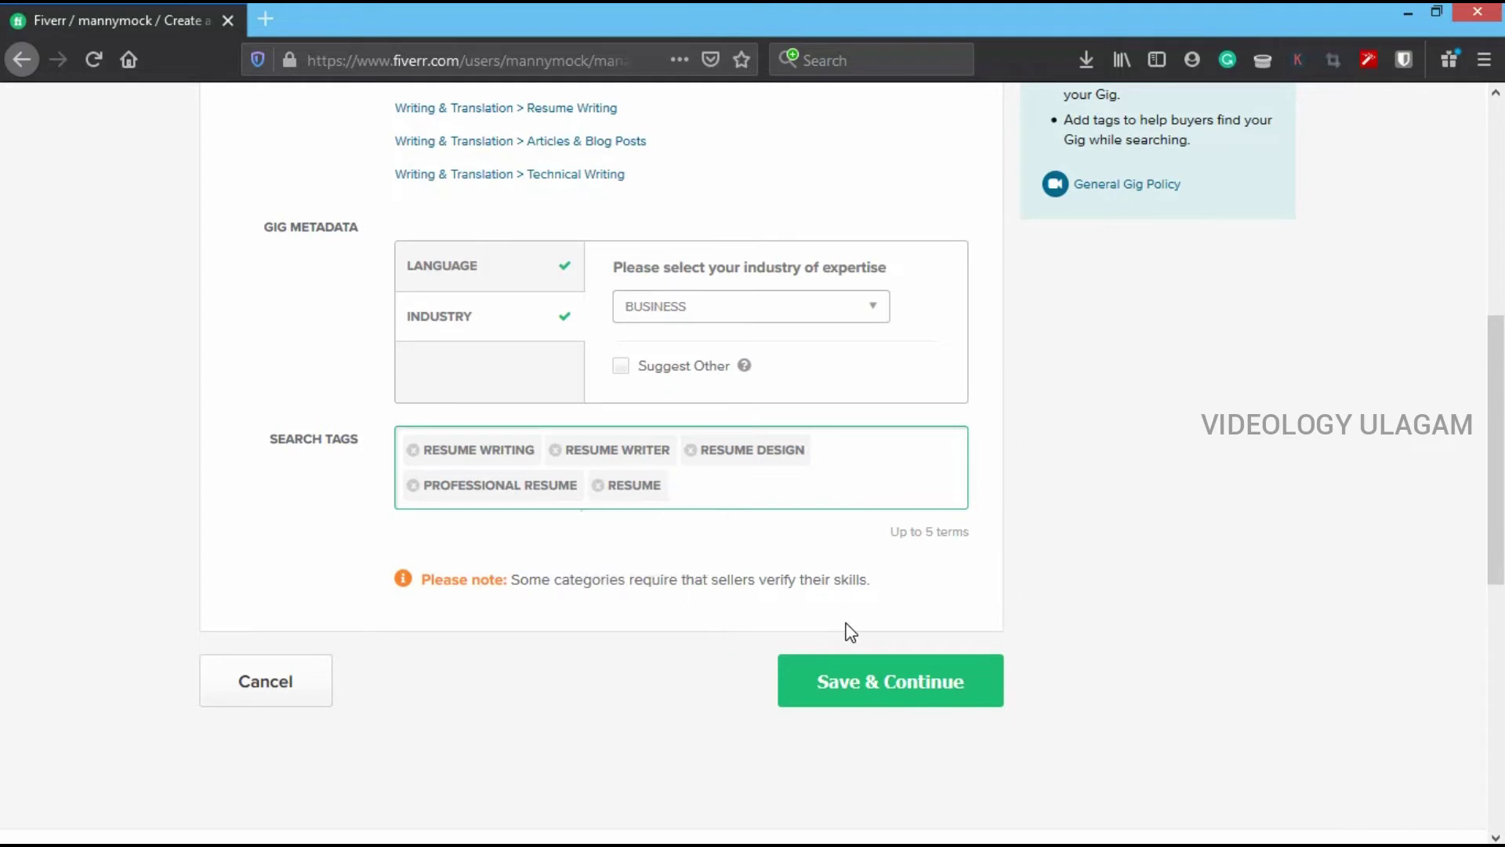
Step: Save the gig's overview and continue to the pricing stage
left_click(854, 684)
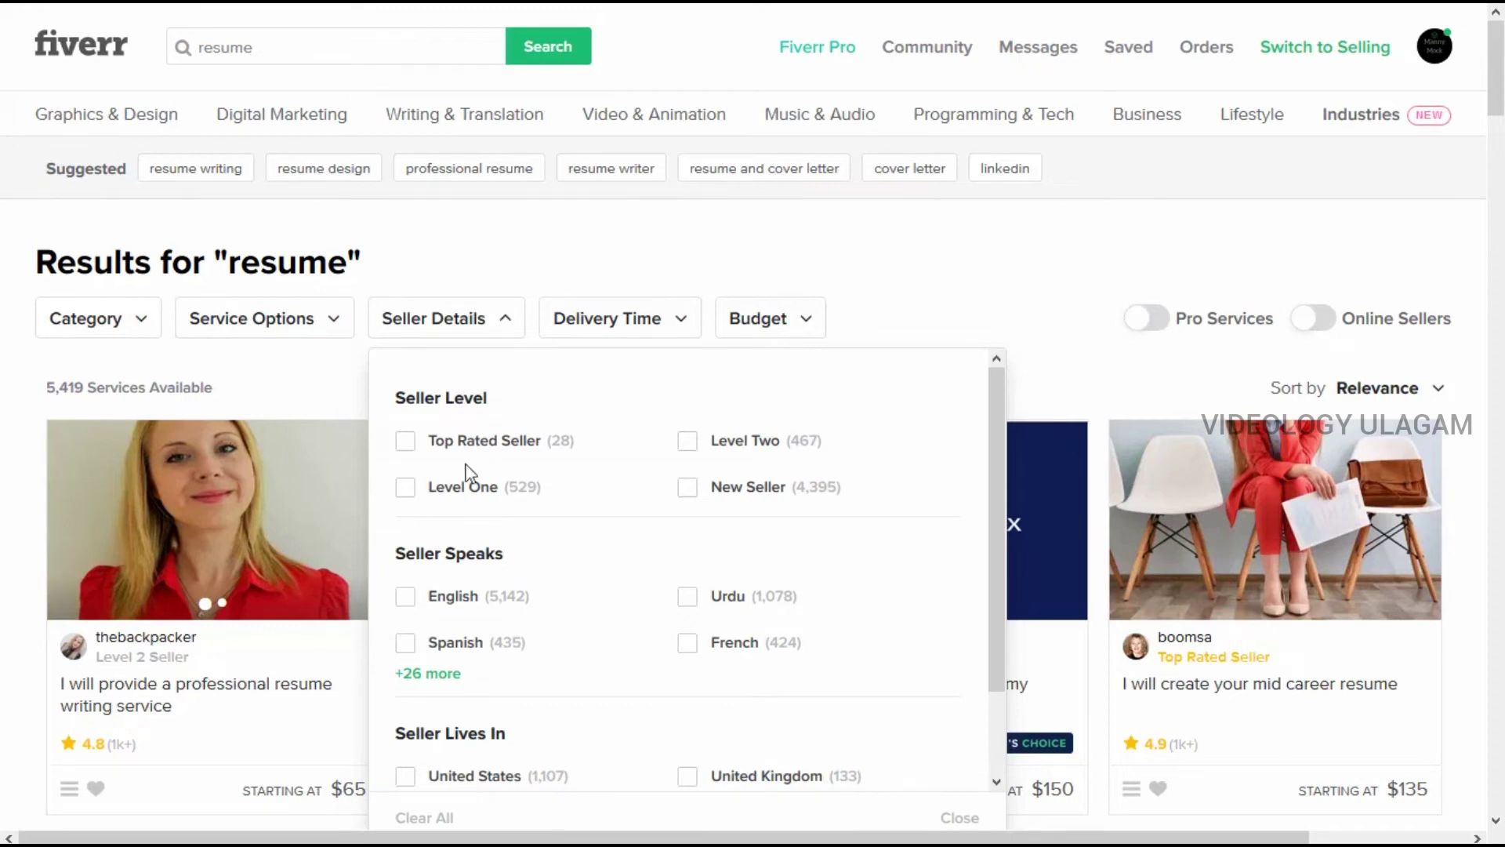
Step: Examine the "resume" search results in the reference window, close the seller details filter and open a listed gig
scroll(786, 443, "down", 3)
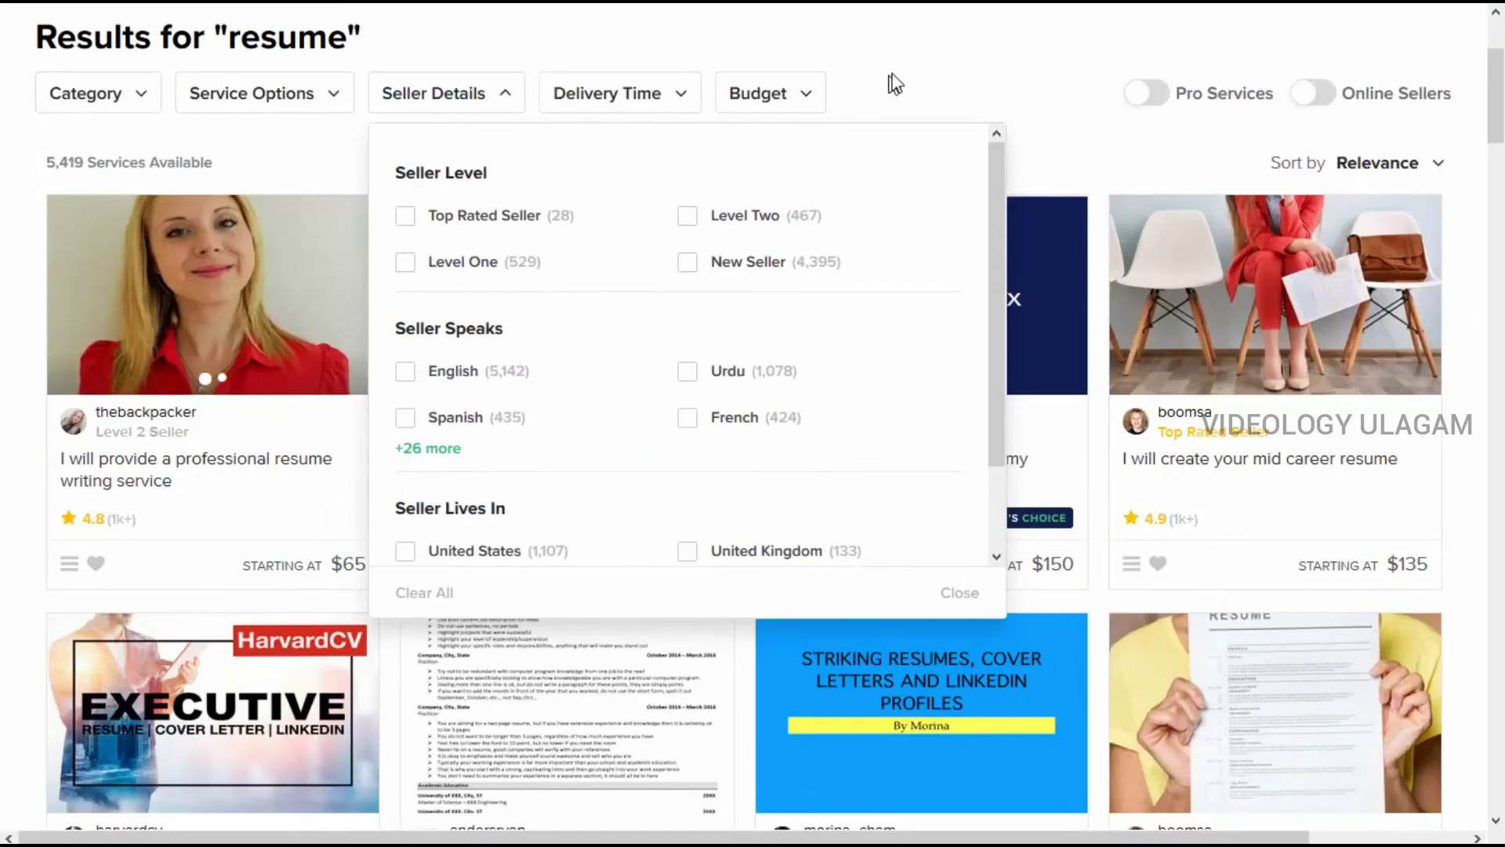
scroll(1388, 576, "down", 6)
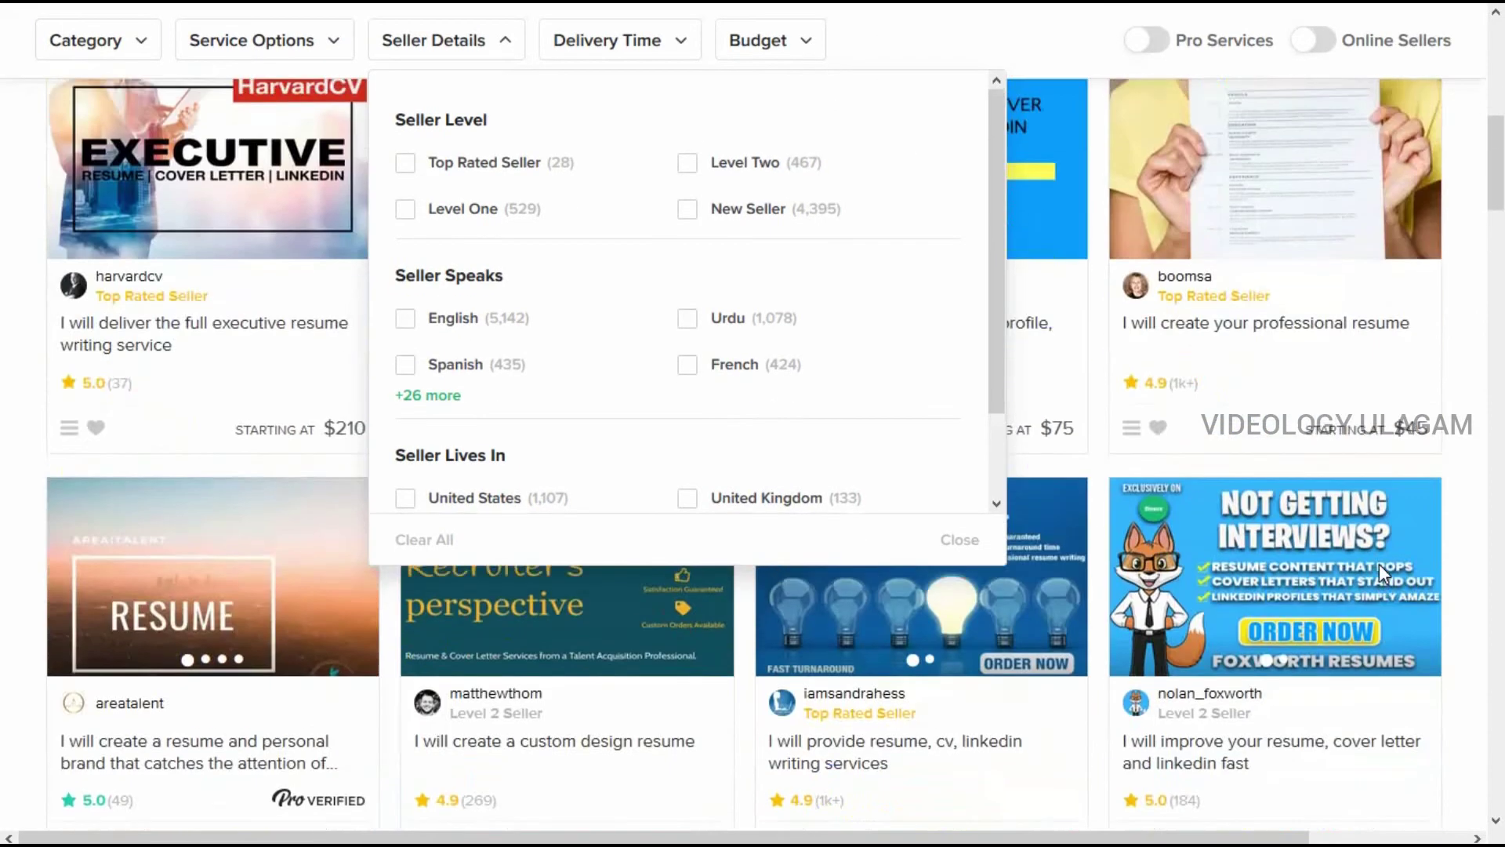
scroll(1362, 505, "up", 5)
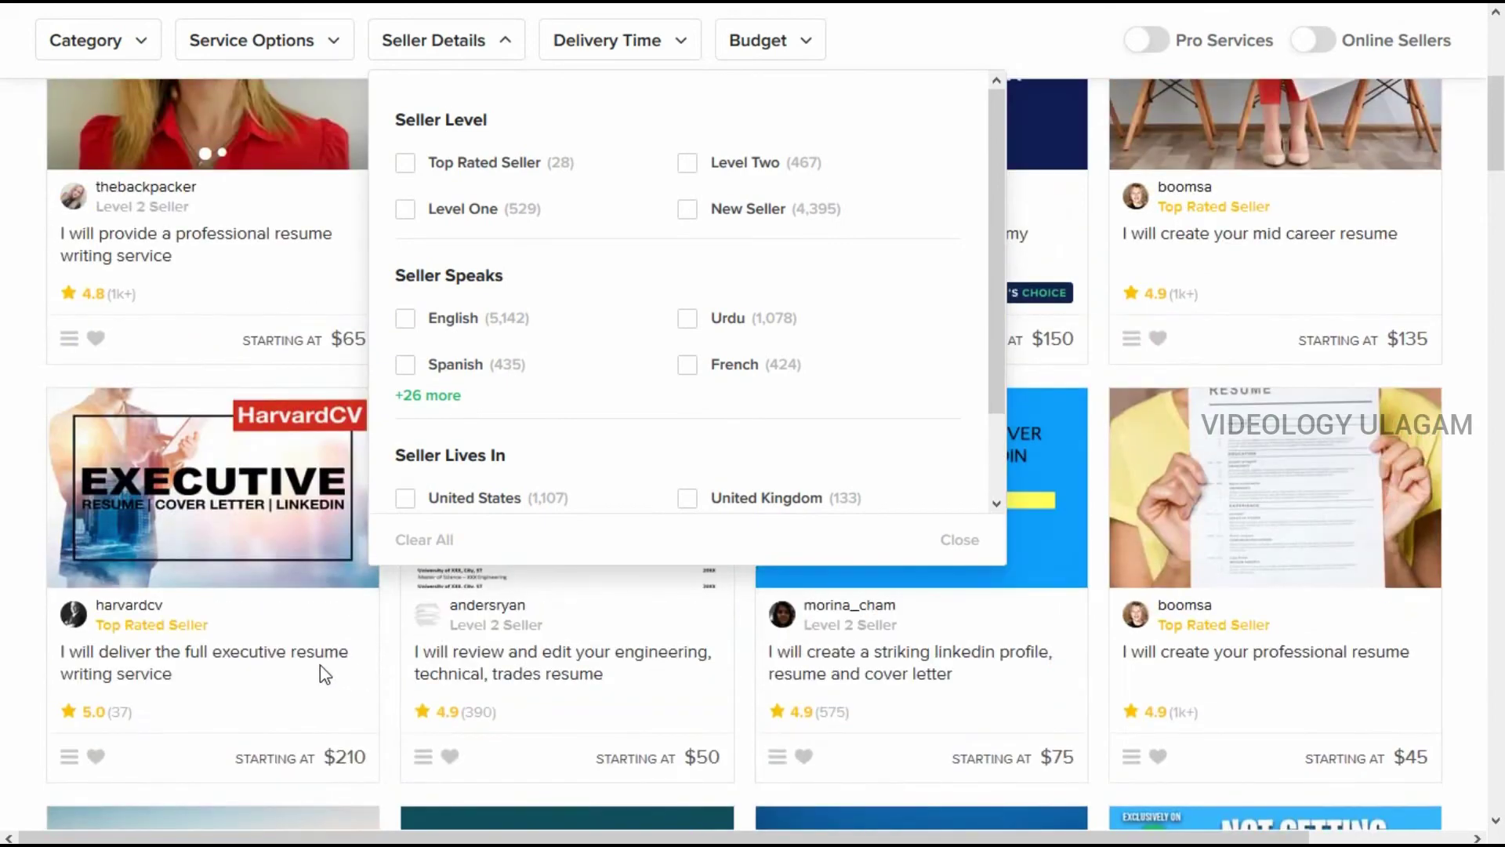
scroll(337, 639, "down", 3)
scroll(784, 549, "up", 5)
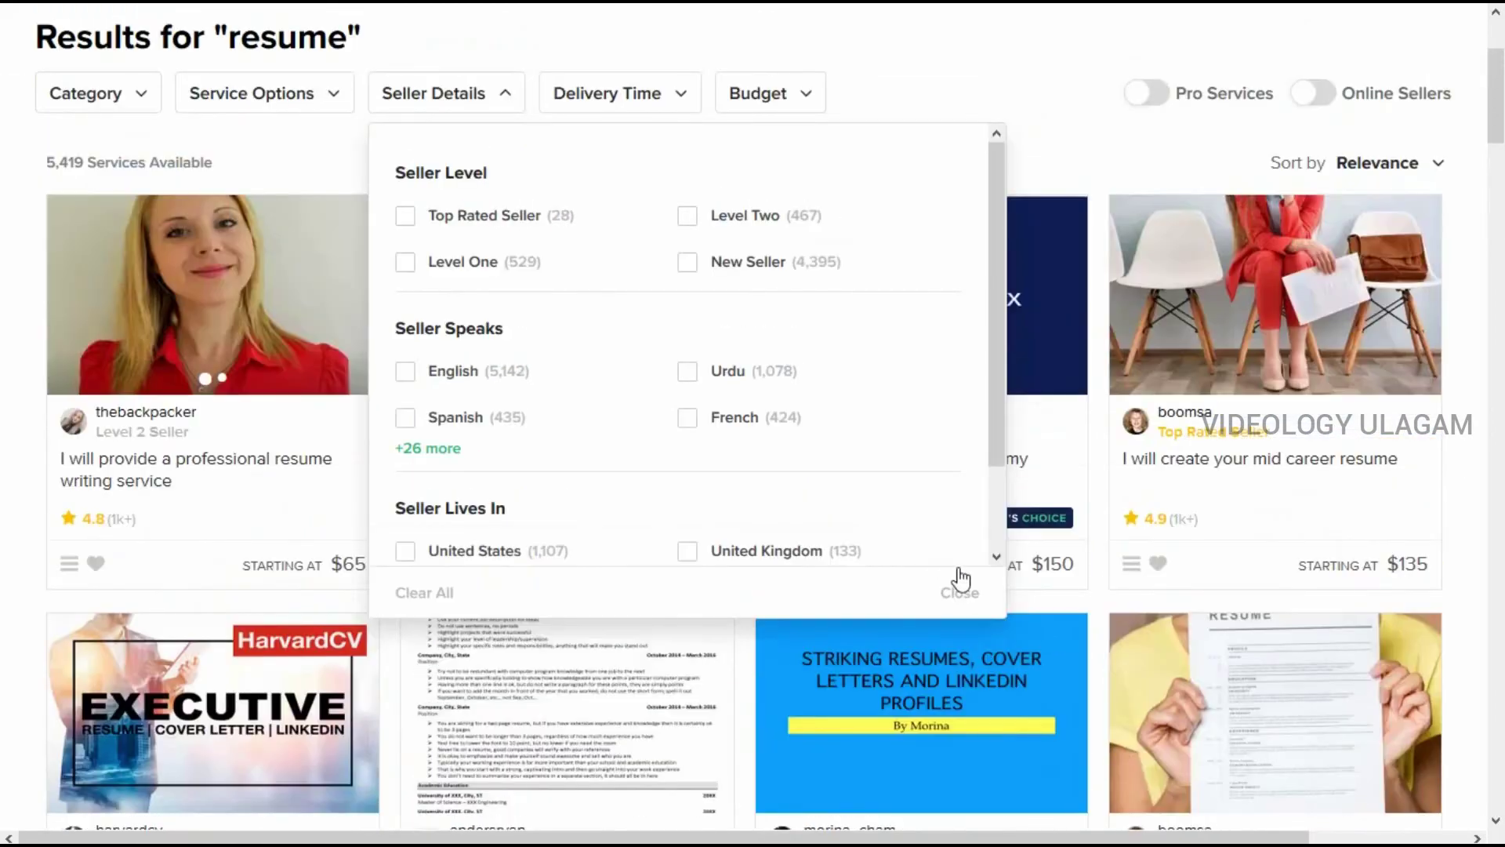
left_click(958, 599)
scroll(682, 426, "down", 5)
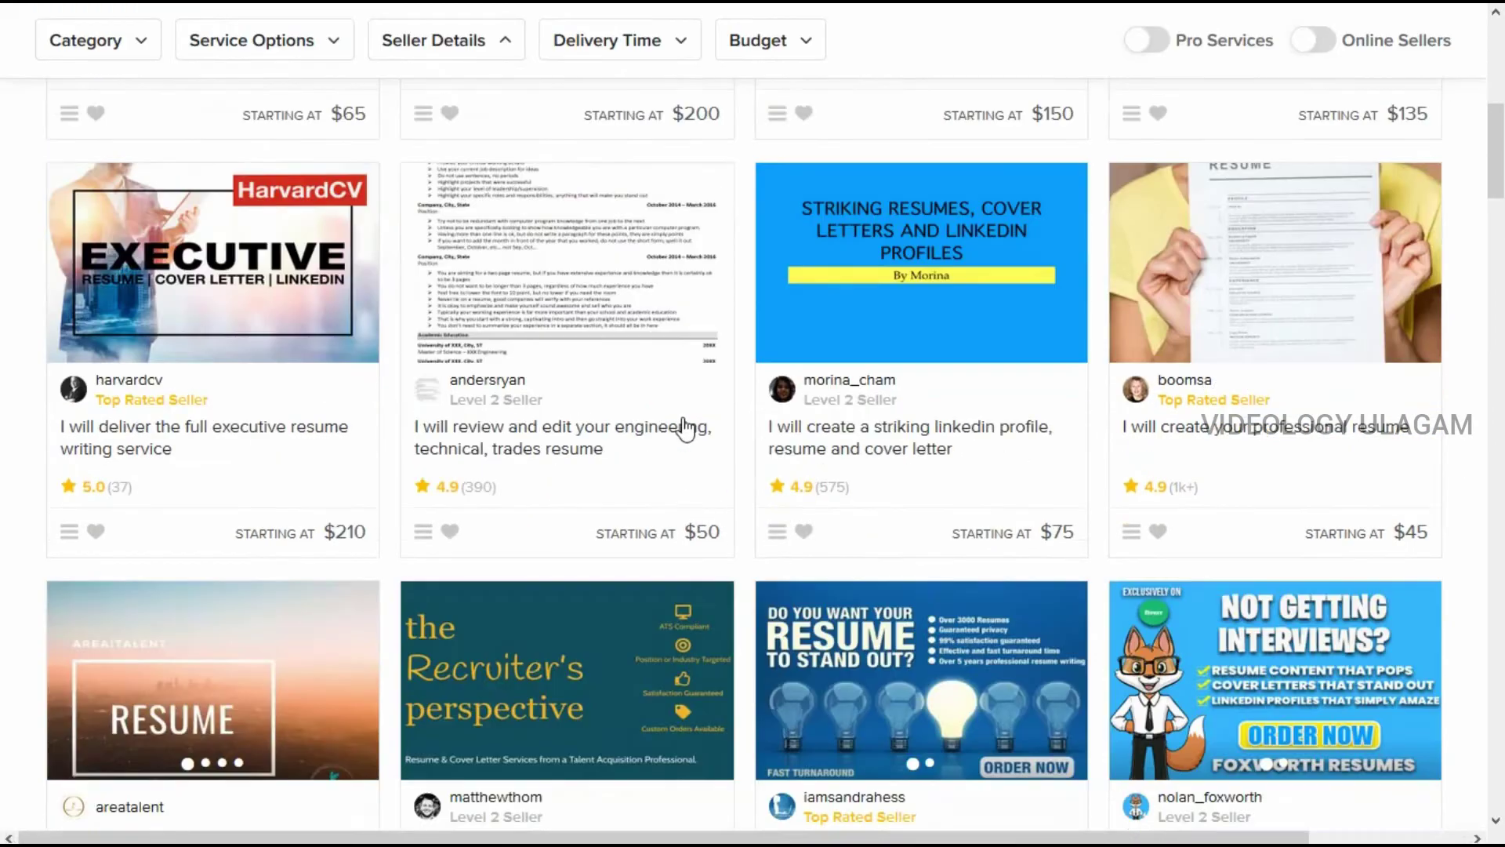
left_click(894, 357)
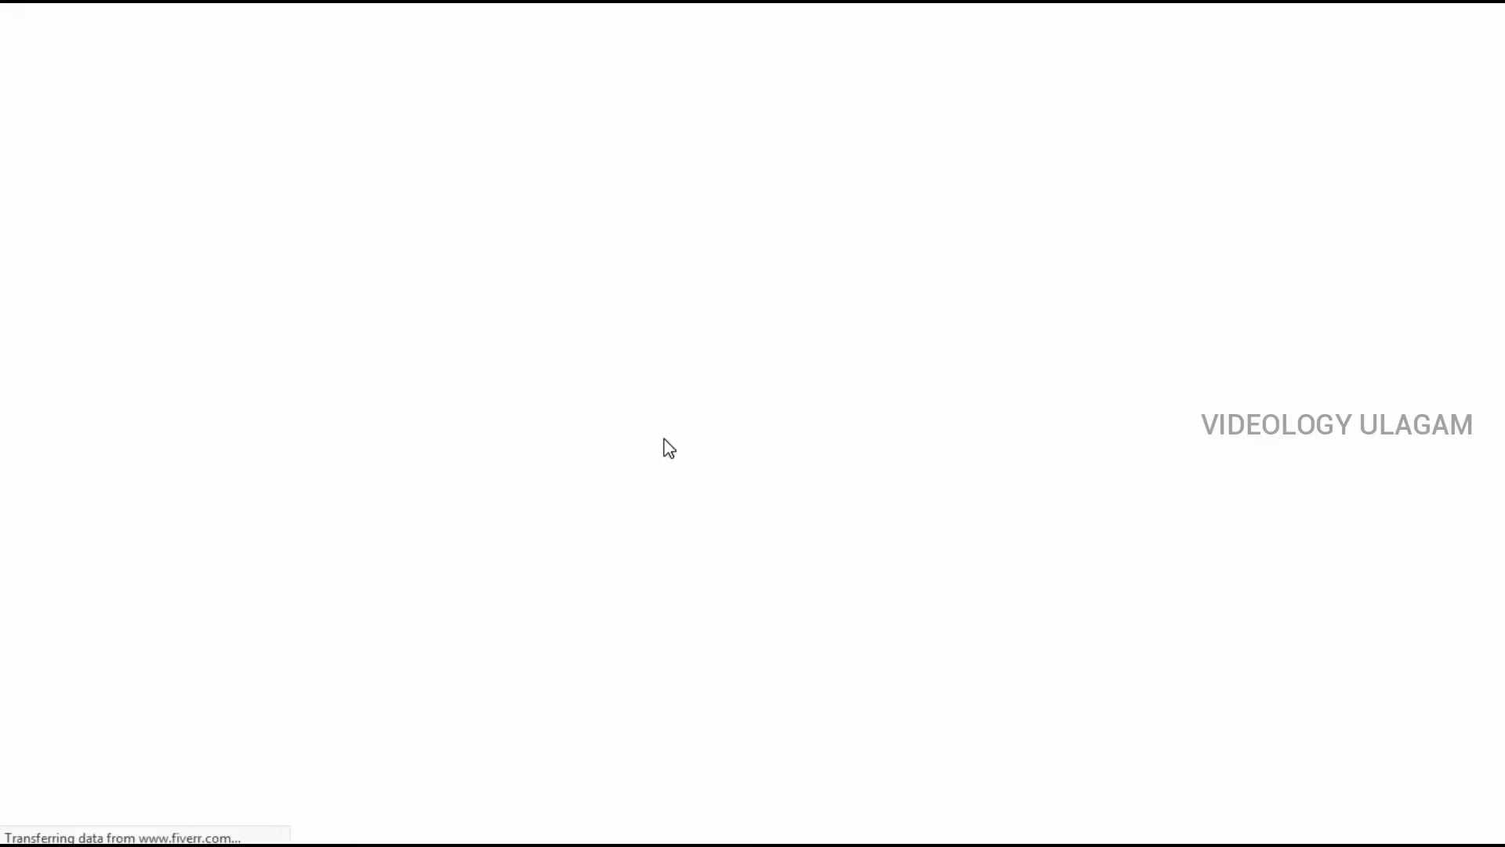
Step: Return to the gig form and turn off the 3 Packages option so that only the Basic package is offered
key("alt+Tab")
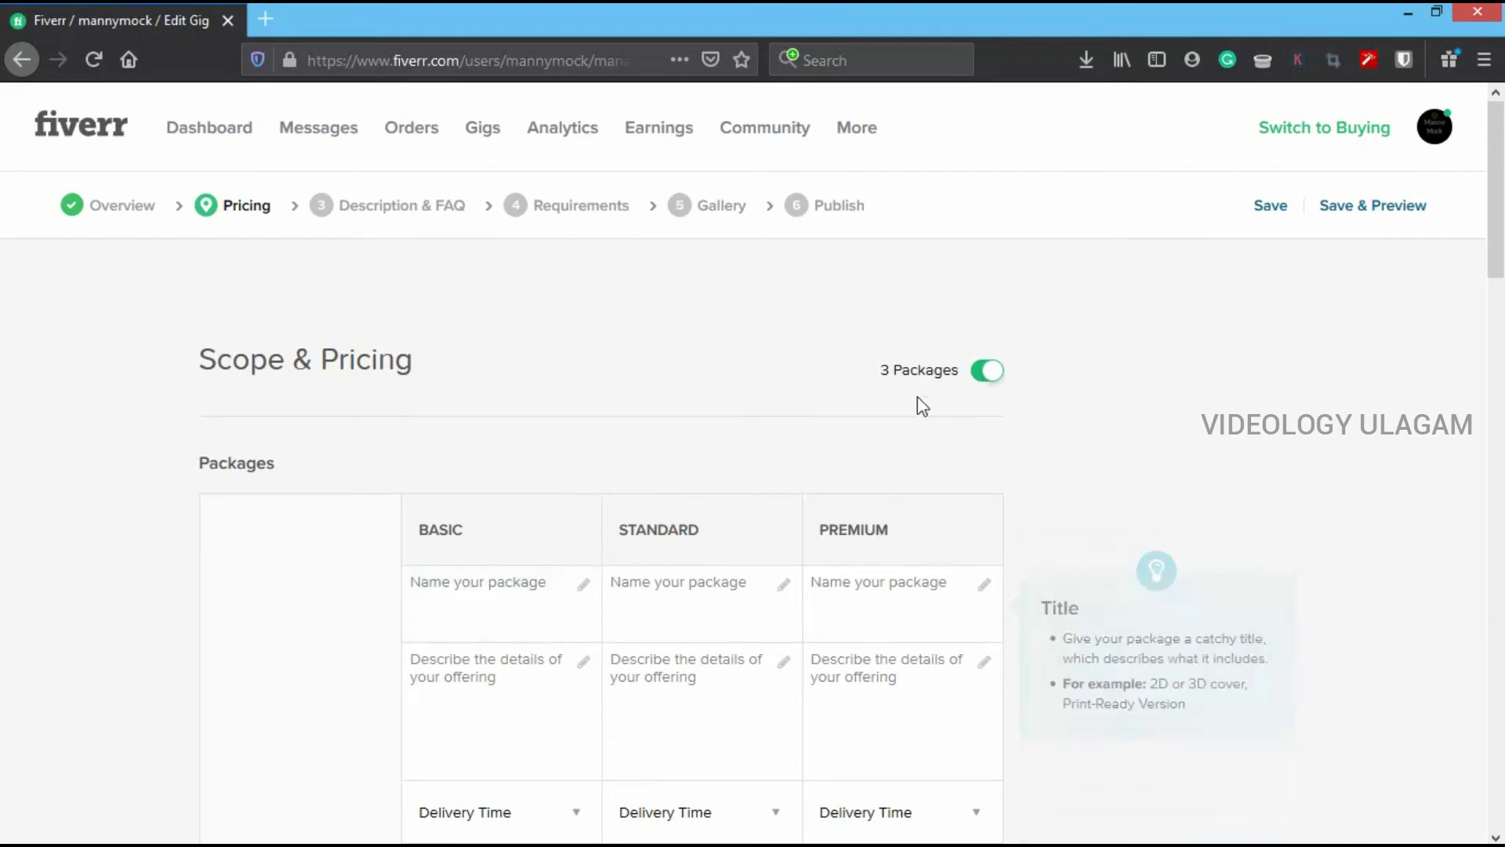
left_click(925, 369)
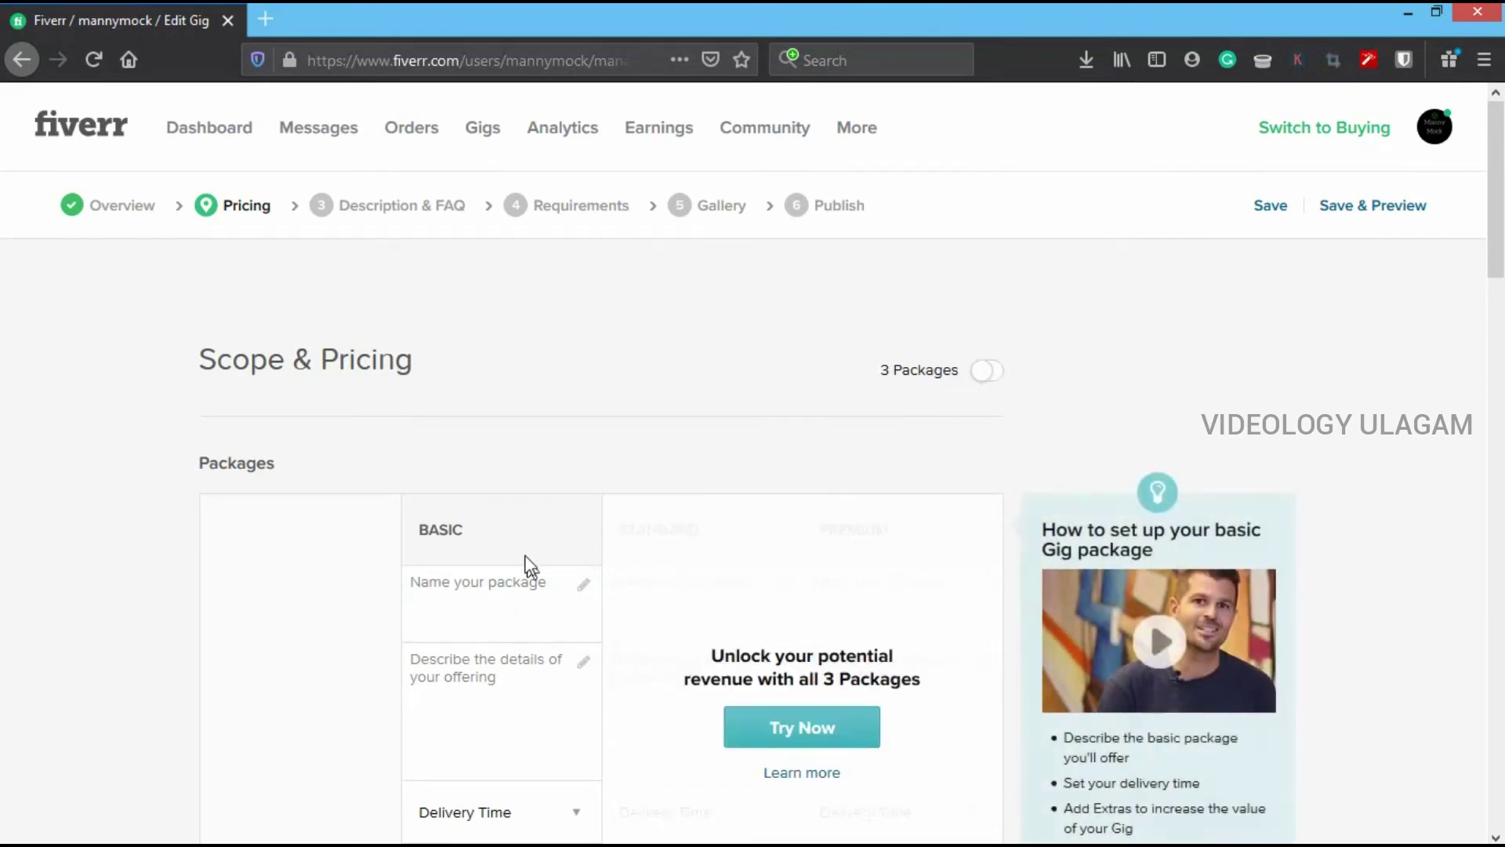
Step: Name the Basic package "Professional" and describe it as "I will create Professional resume for you"
scroll(529, 565, "down", 3)
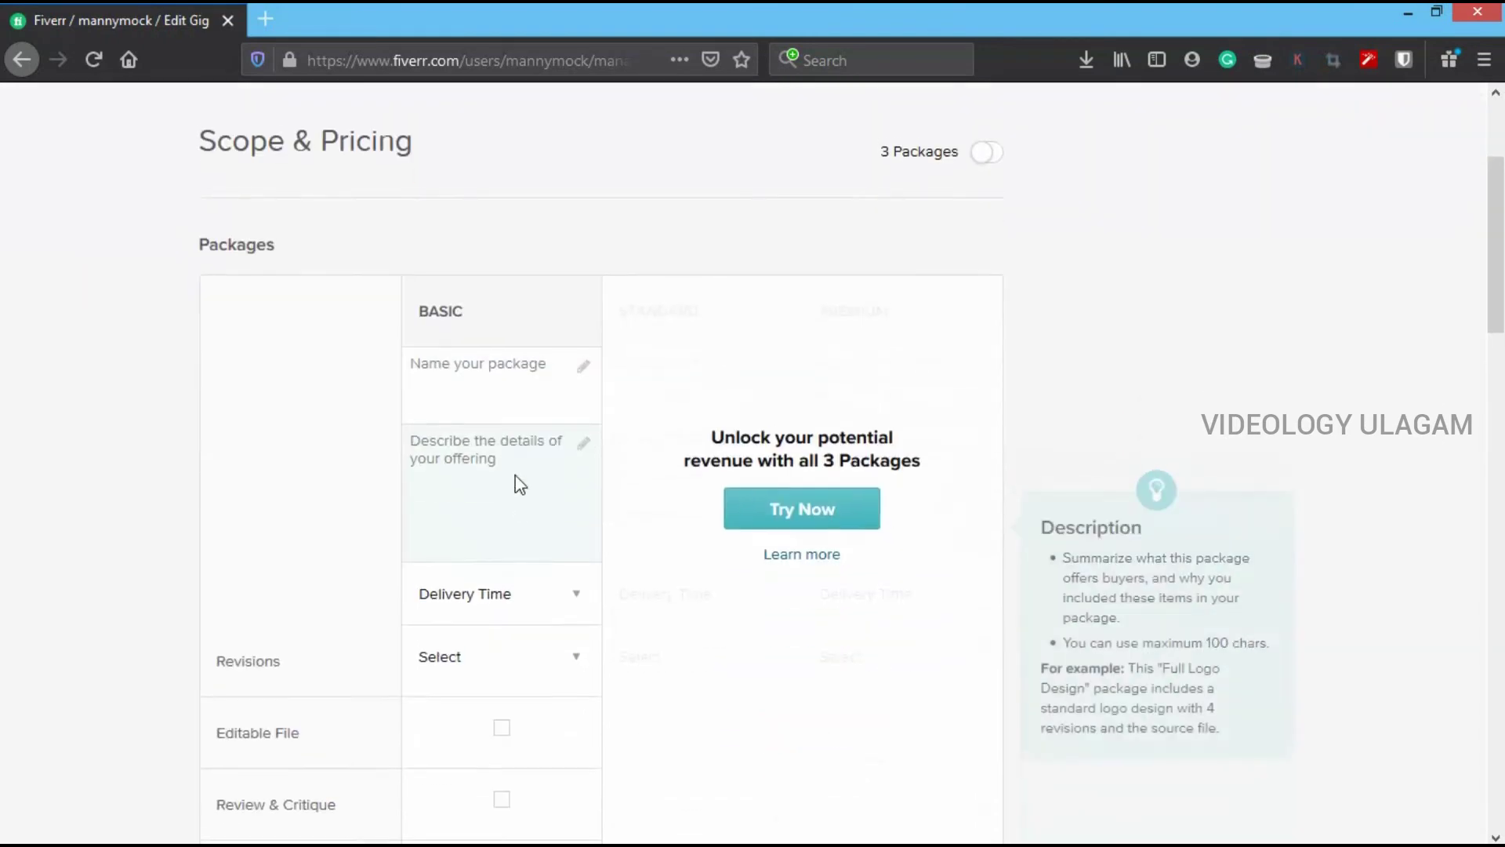
left_click(517, 357)
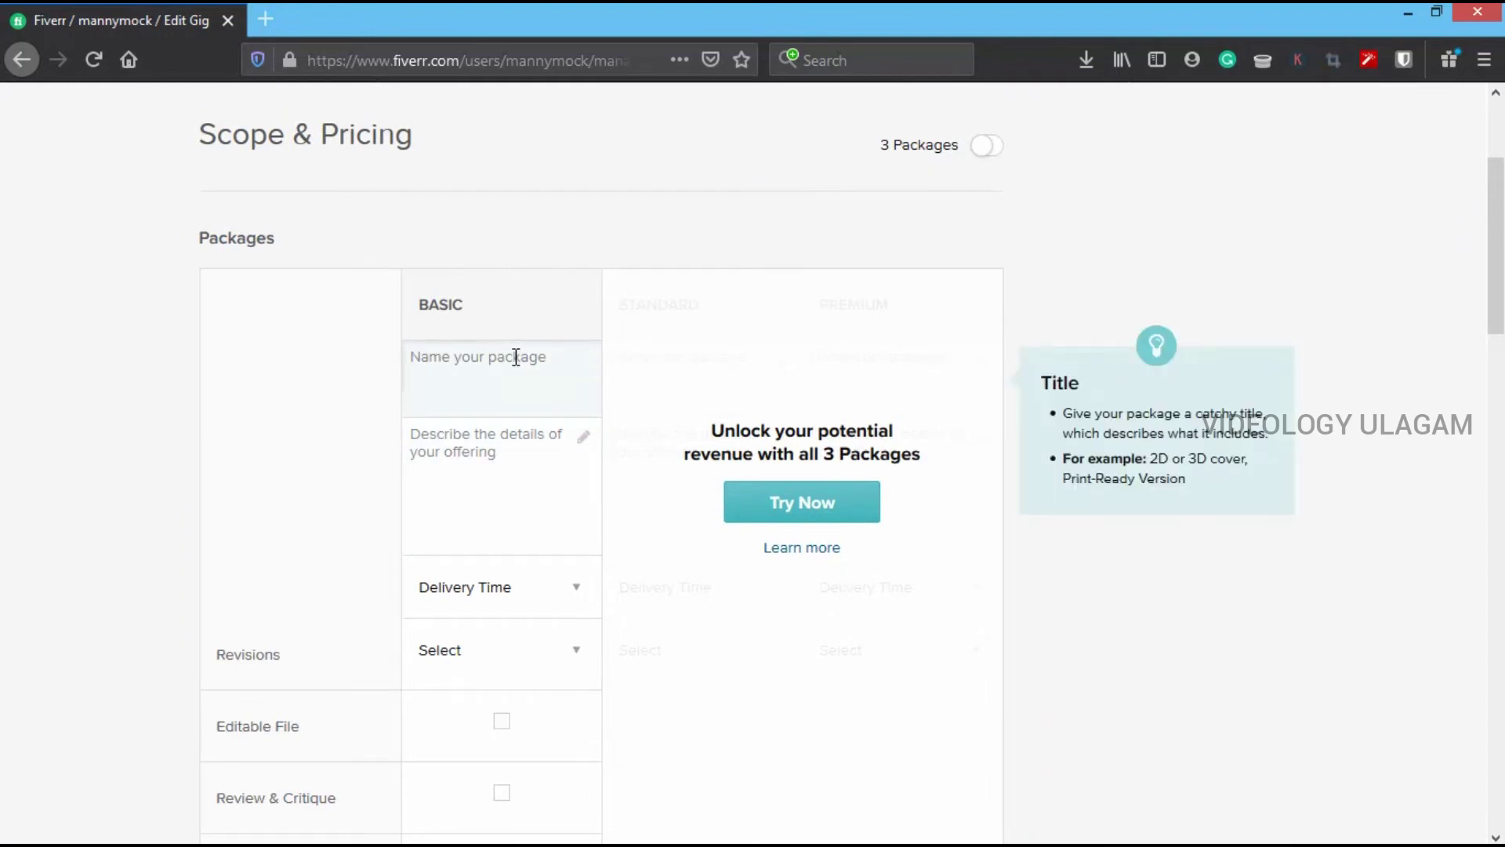
type("Professional")
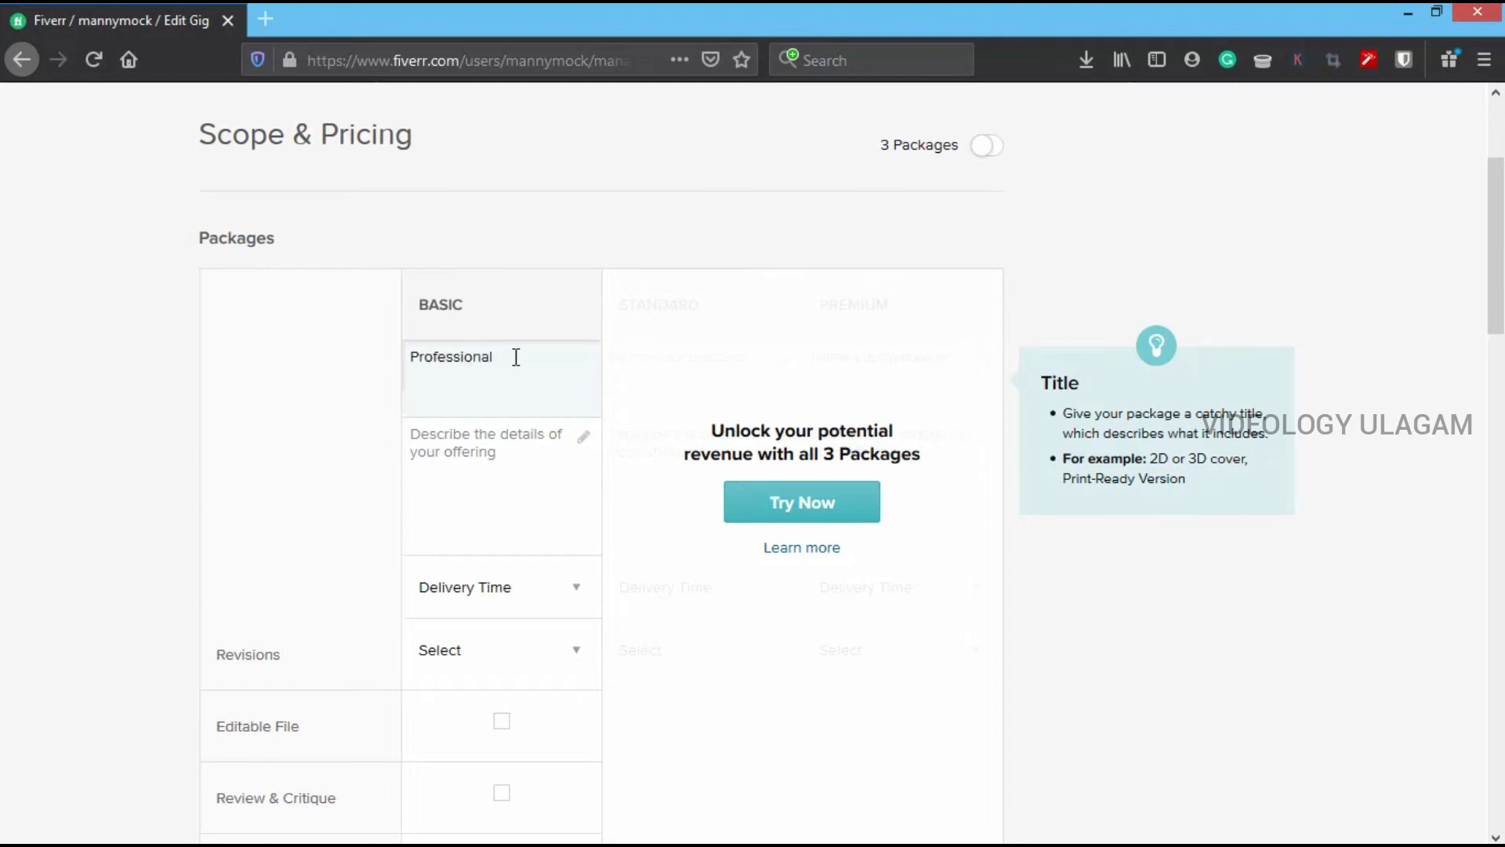
left_click(513, 428)
type("I w")
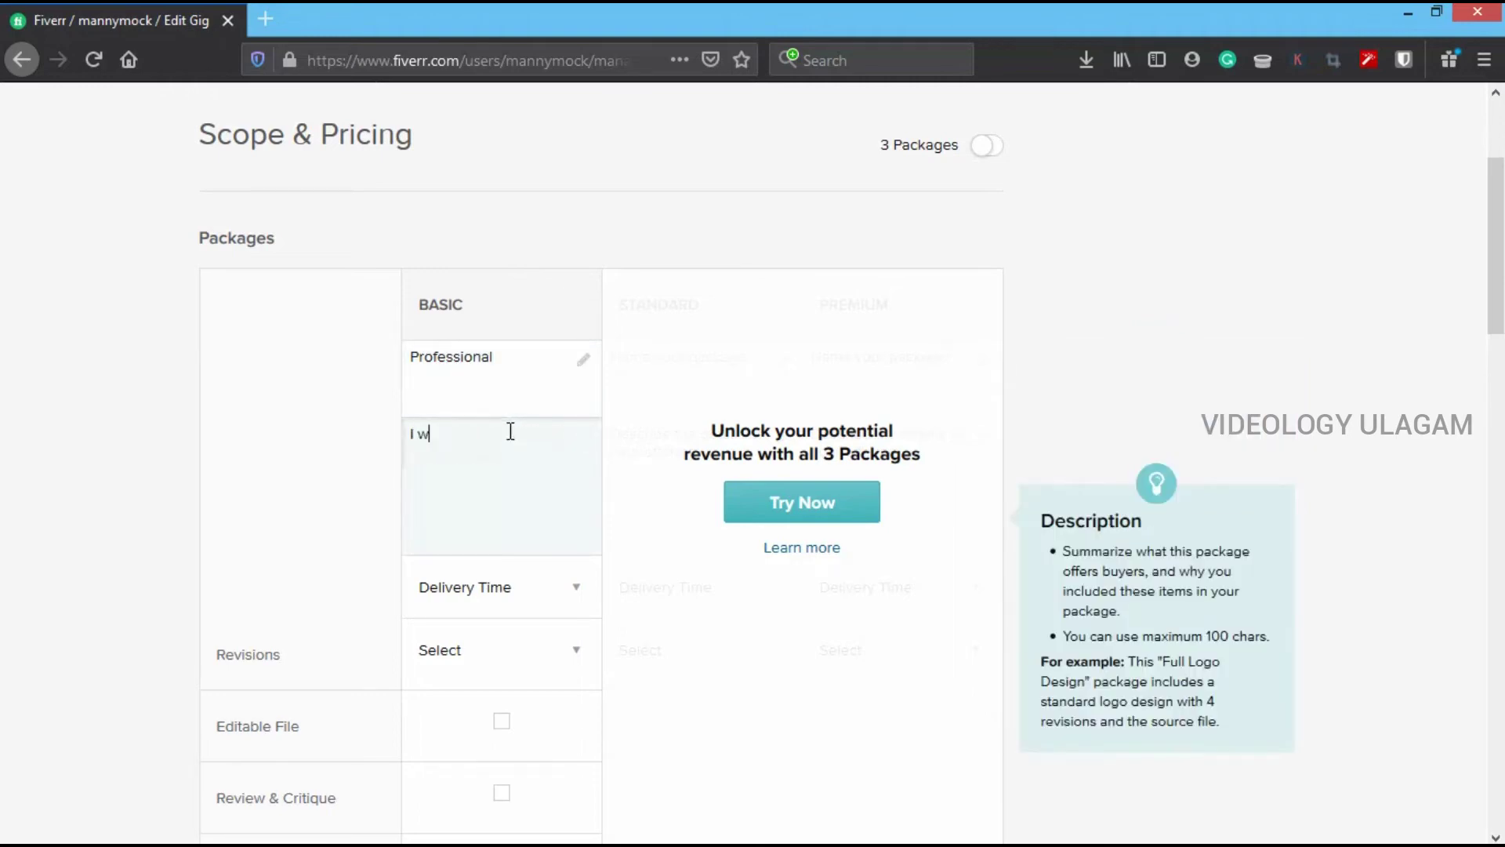
type("ill create Profee")
key("BackSpace")
type("ssional")
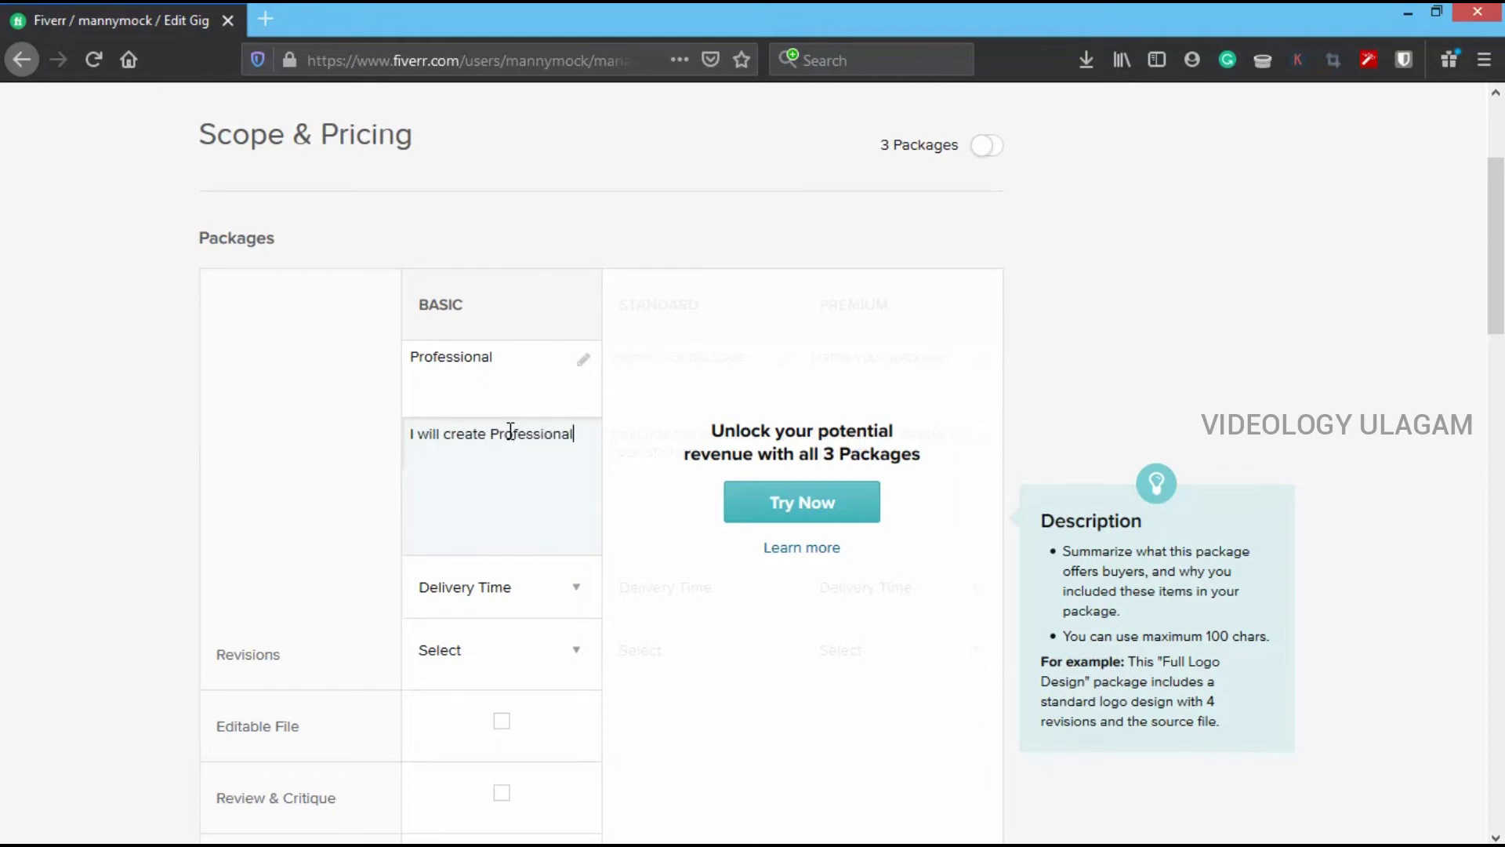
type(" resume for you")
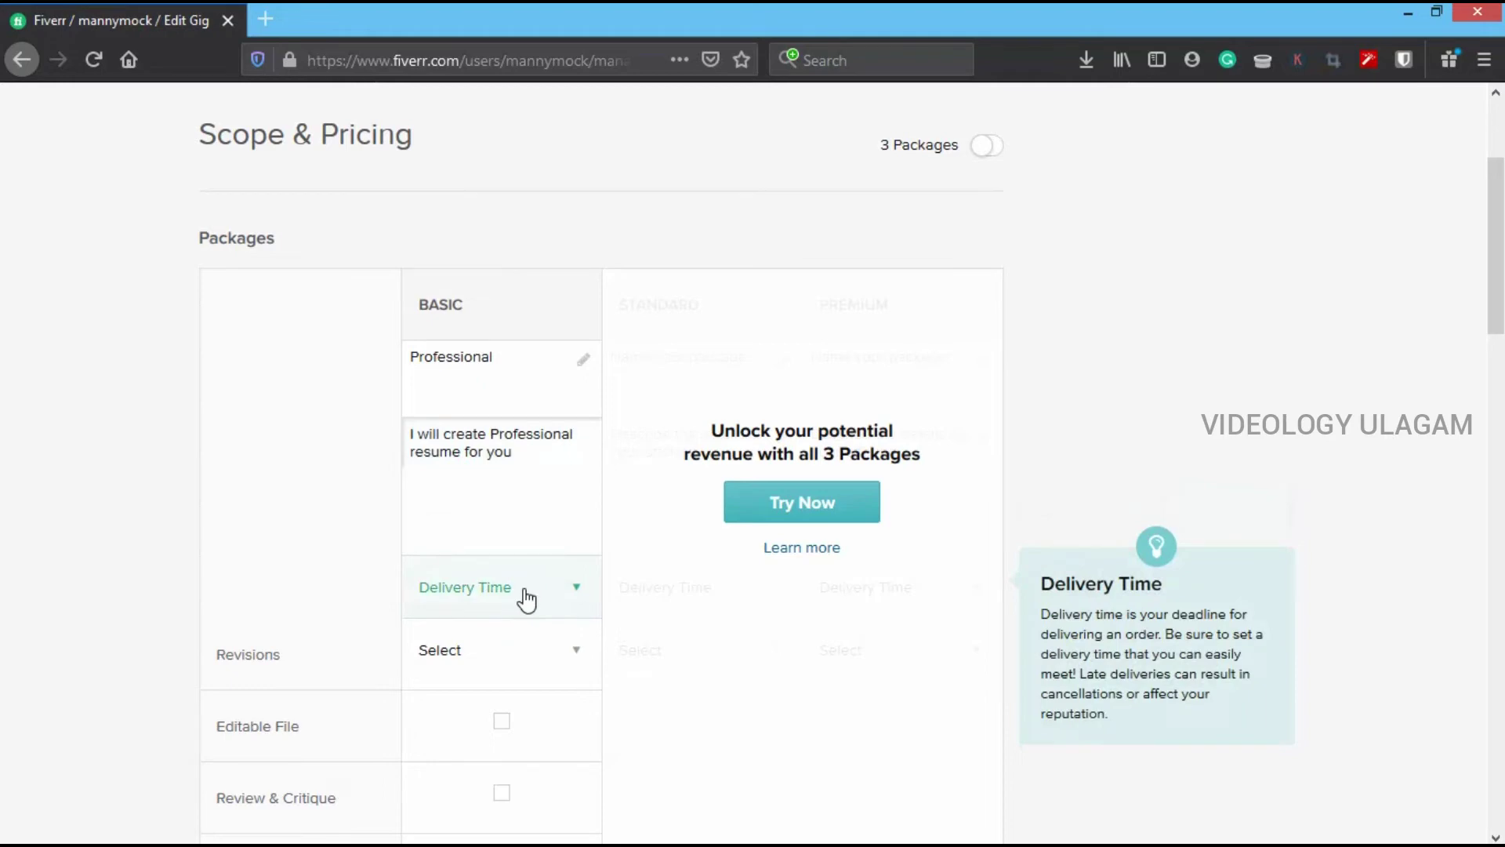
Step: Set the Basic package to 3 Days Delivery with Unlimited revisions
left_click(528, 558)
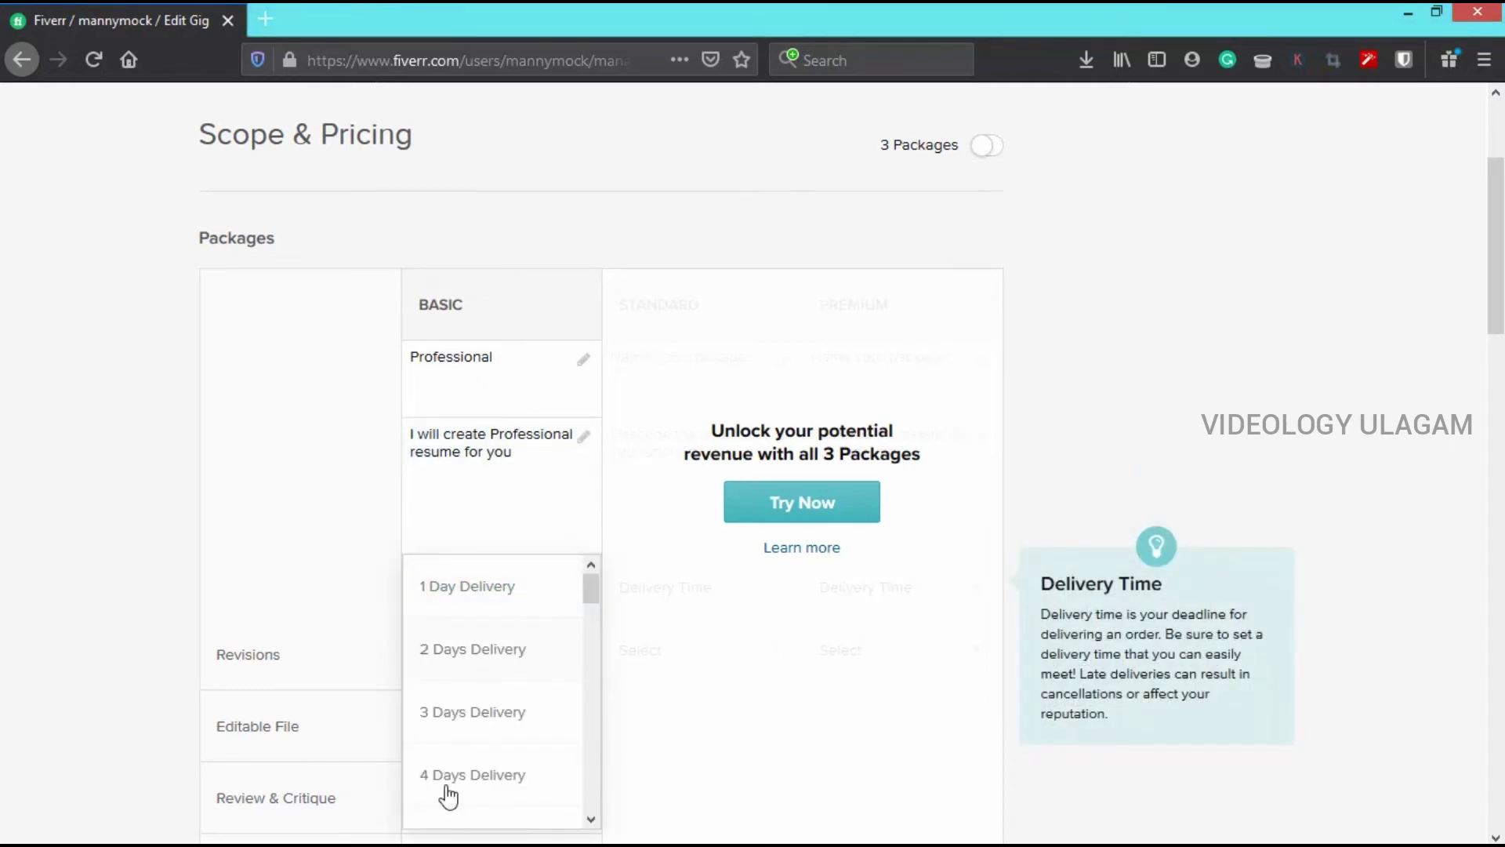
left_click(479, 712)
scroll(299, 596, "down", 2)
left_click(436, 541)
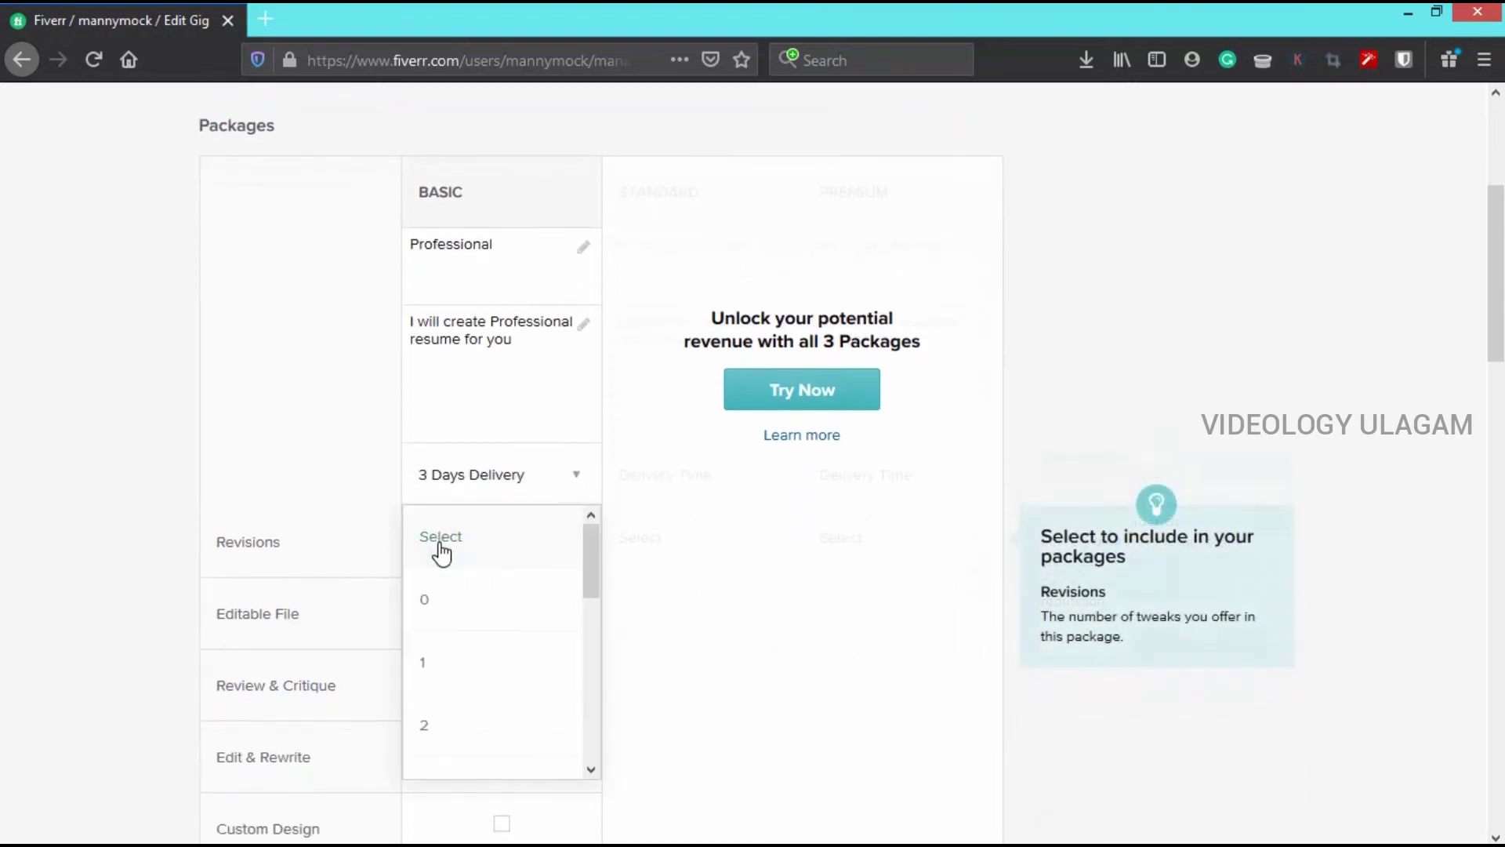
scroll(480, 627, "down", 3)
scroll(481, 627, "down", 2)
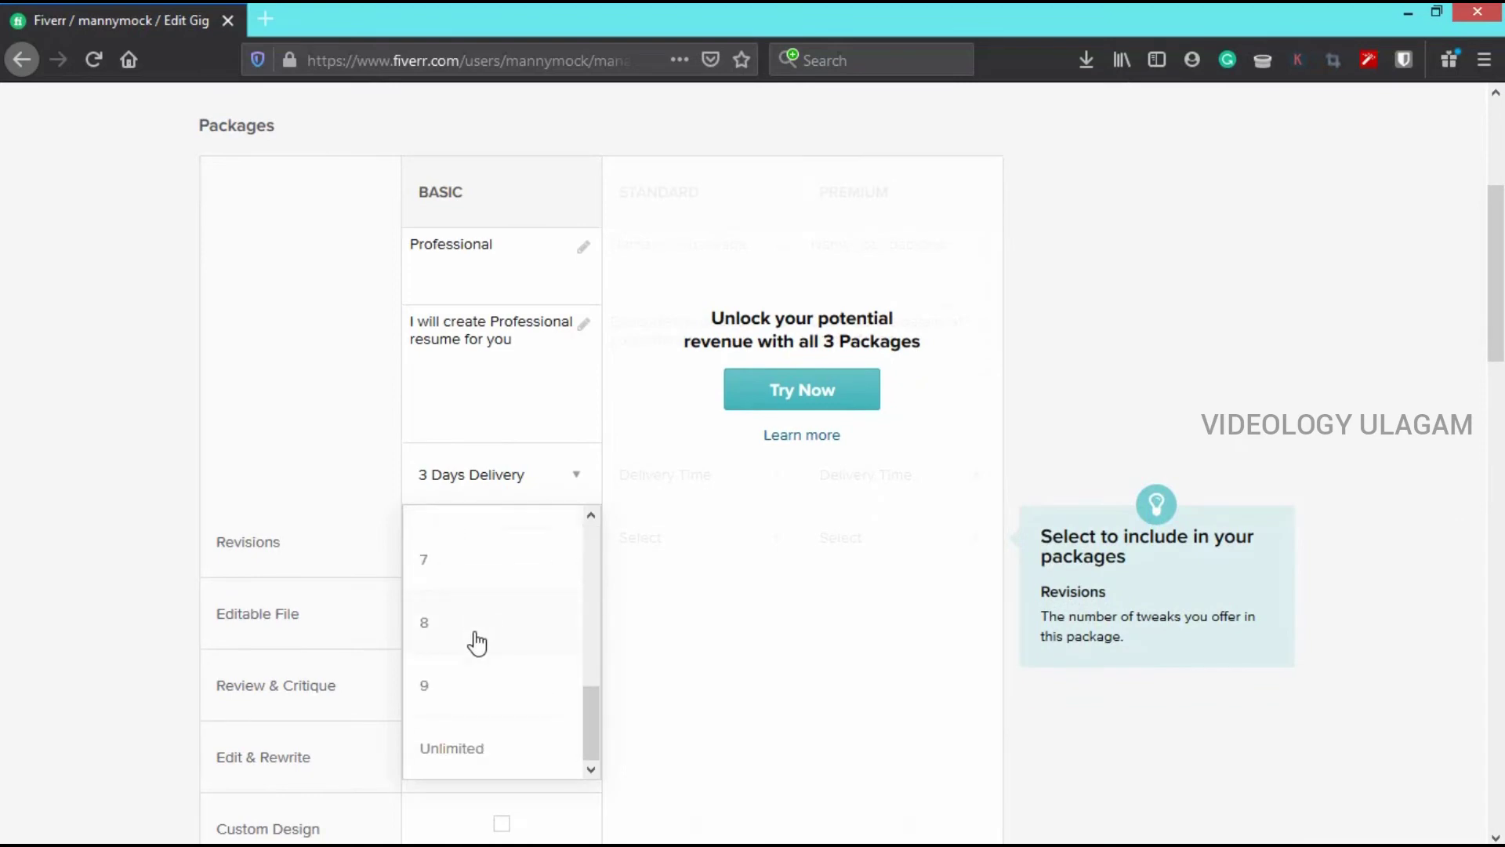
left_click(438, 747)
Step: Include Editable File, Edit & Rewrite and Custom Design in the Basic package
scroll(219, 523, "down", 4)
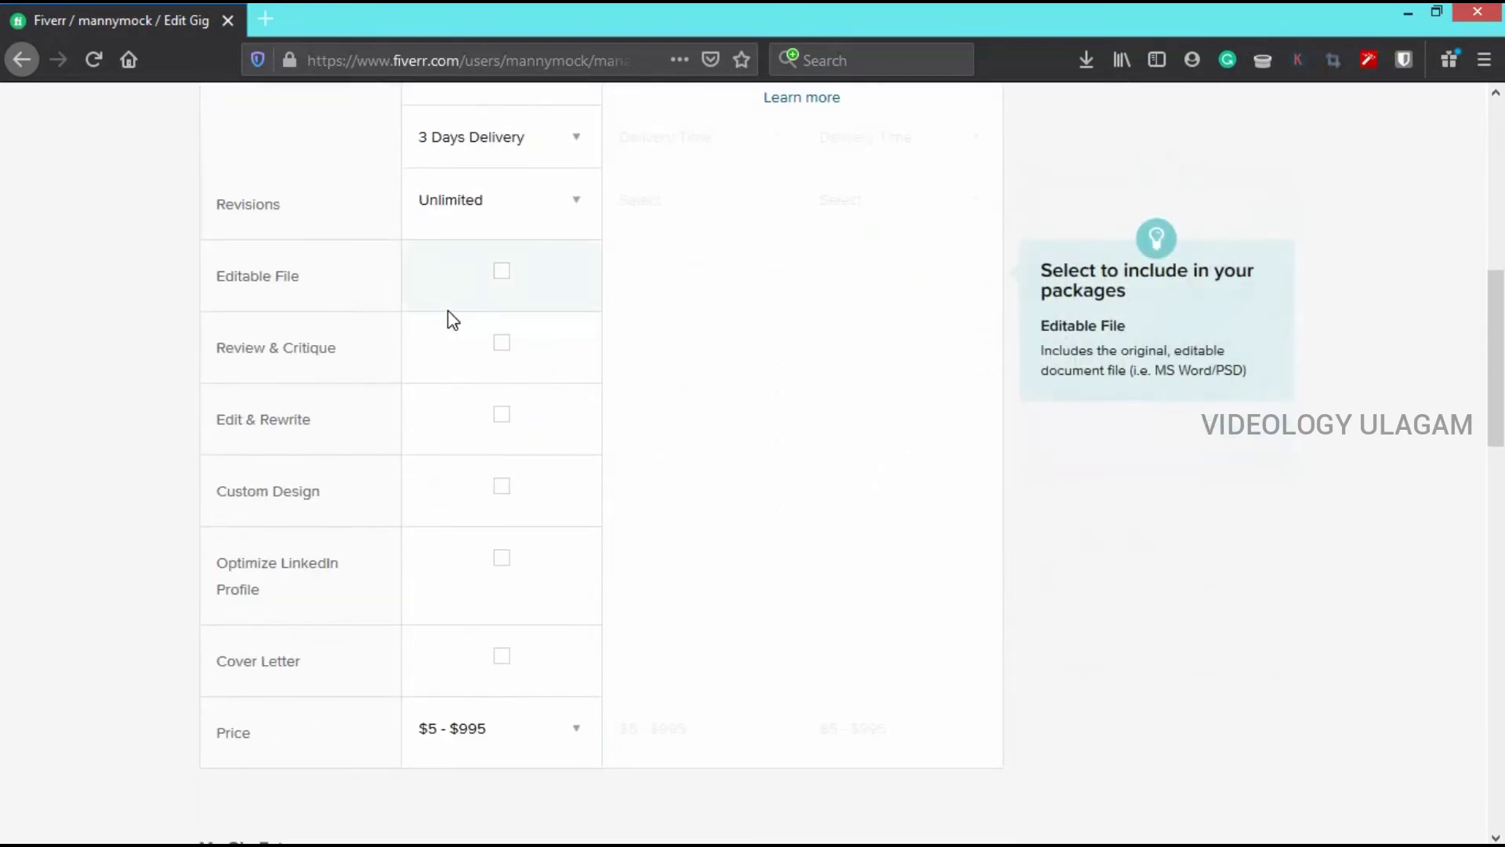
left_click(502, 272)
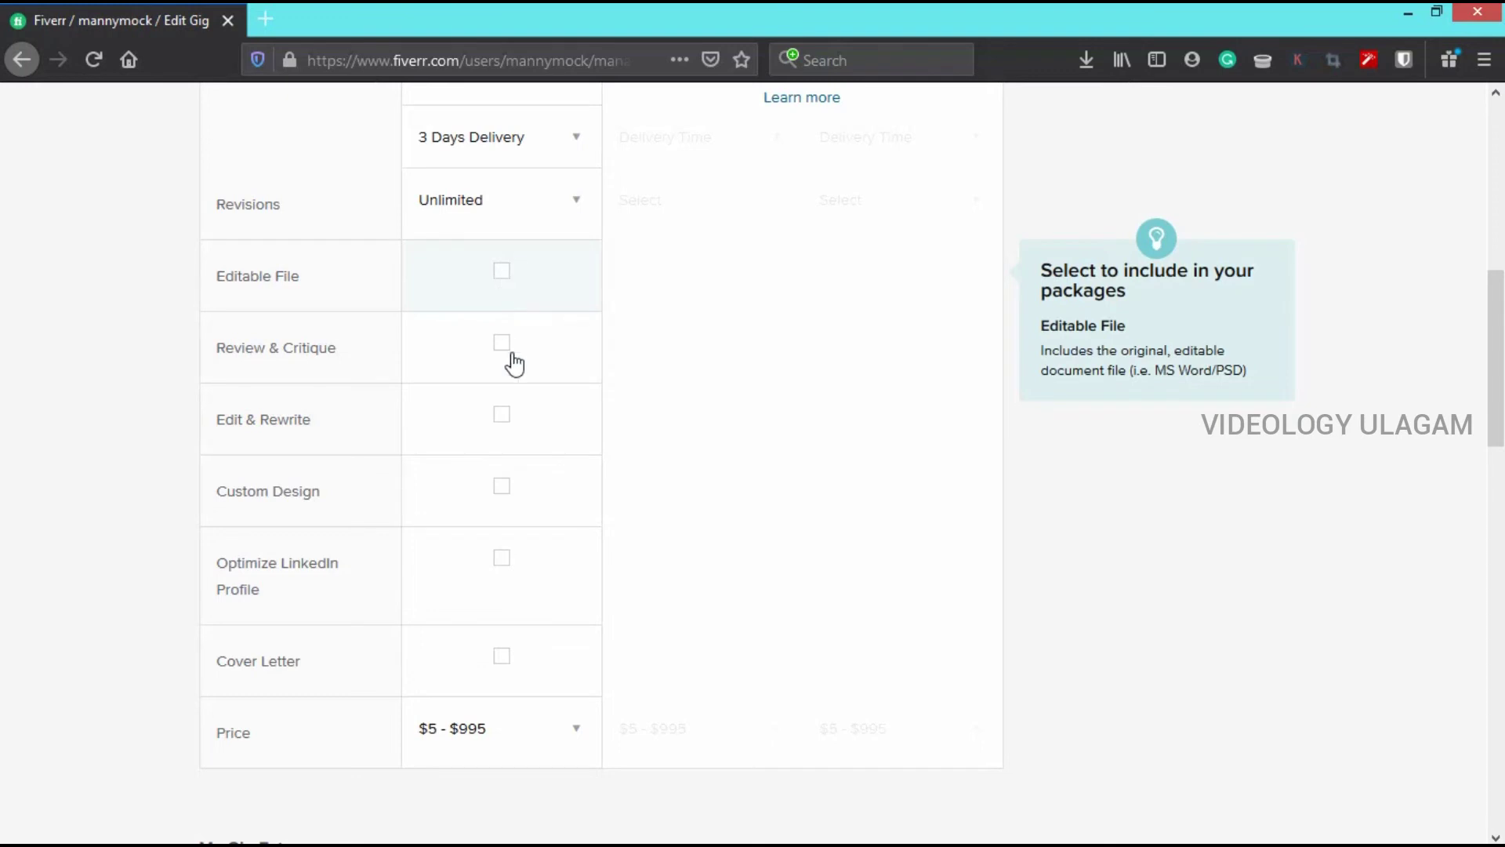
left_click(502, 420)
left_click(502, 486)
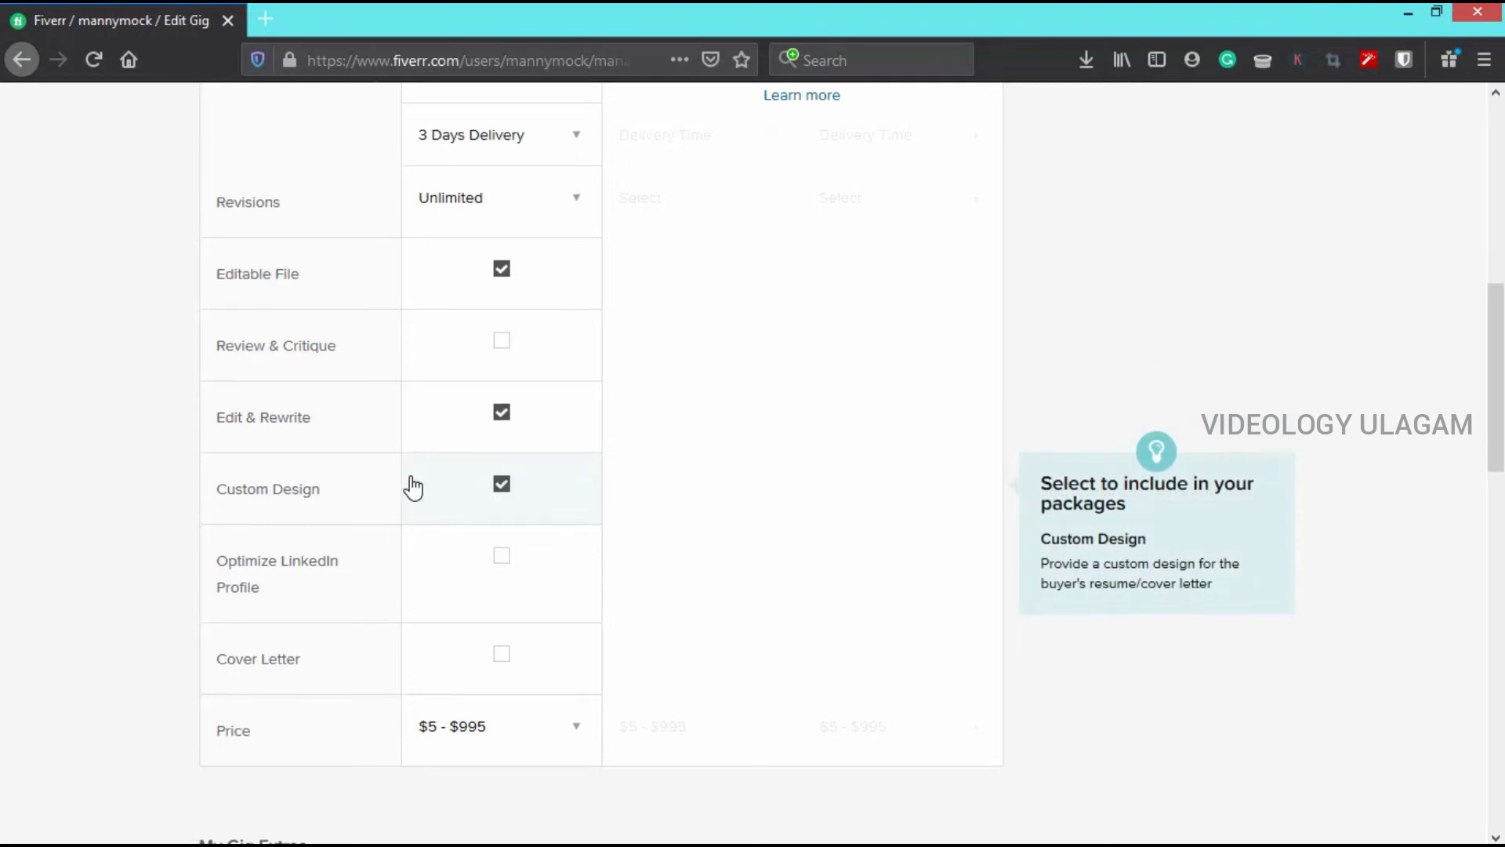
Step: Set the Basic package's price to $35
scroll(439, 502, "down", 3)
left_click(480, 511)
scroll(448, 647, "down", 2)
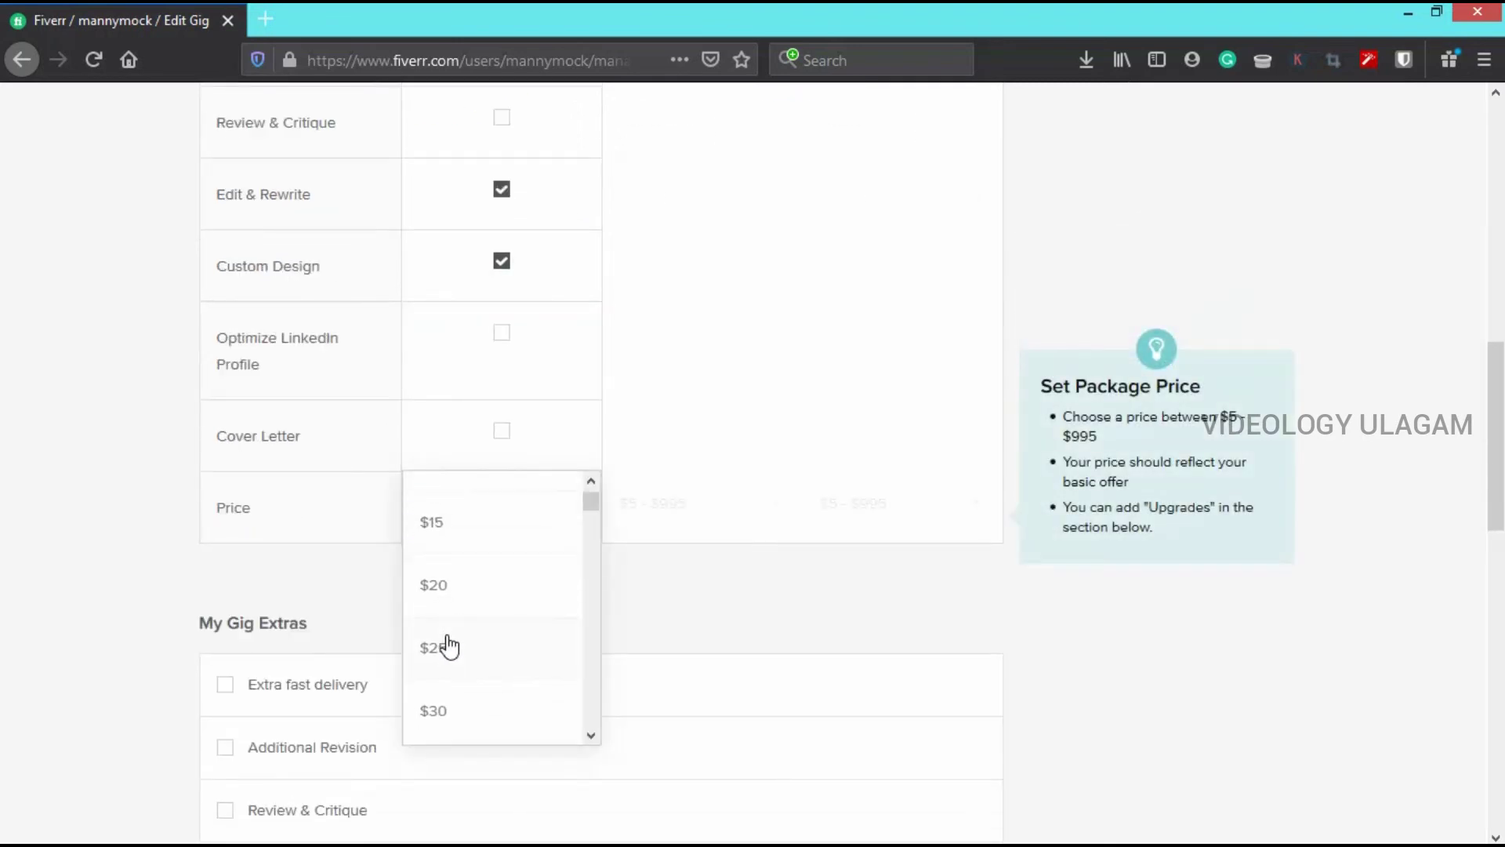
scroll(459, 659, "down", 2)
left_click(463, 668)
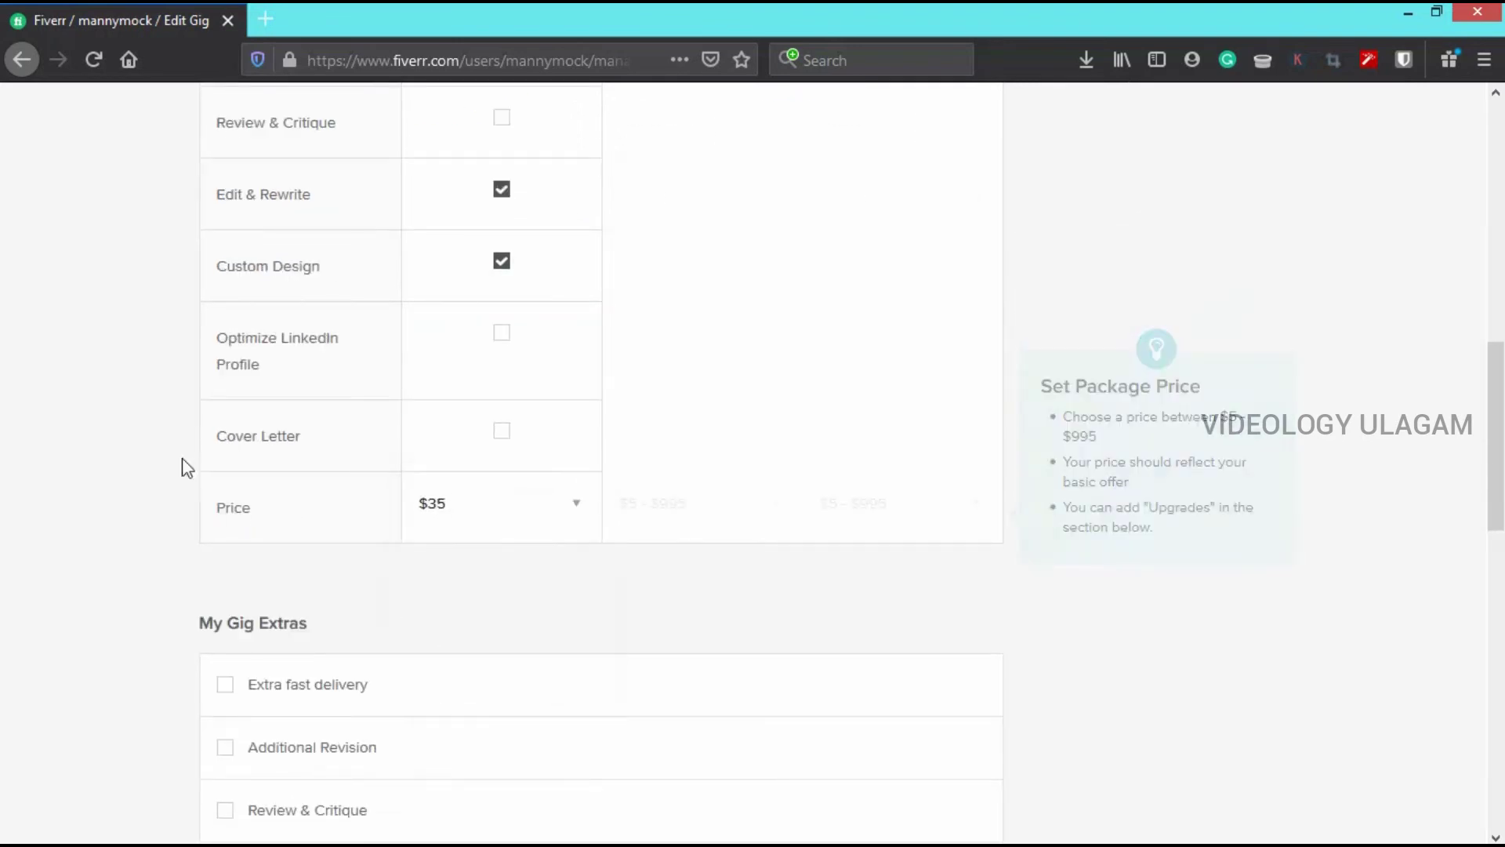
Step: Look over the optional gig extras, save the pricing and continue to the description and FAQ stage
scroll(168, 416, "down", 7)
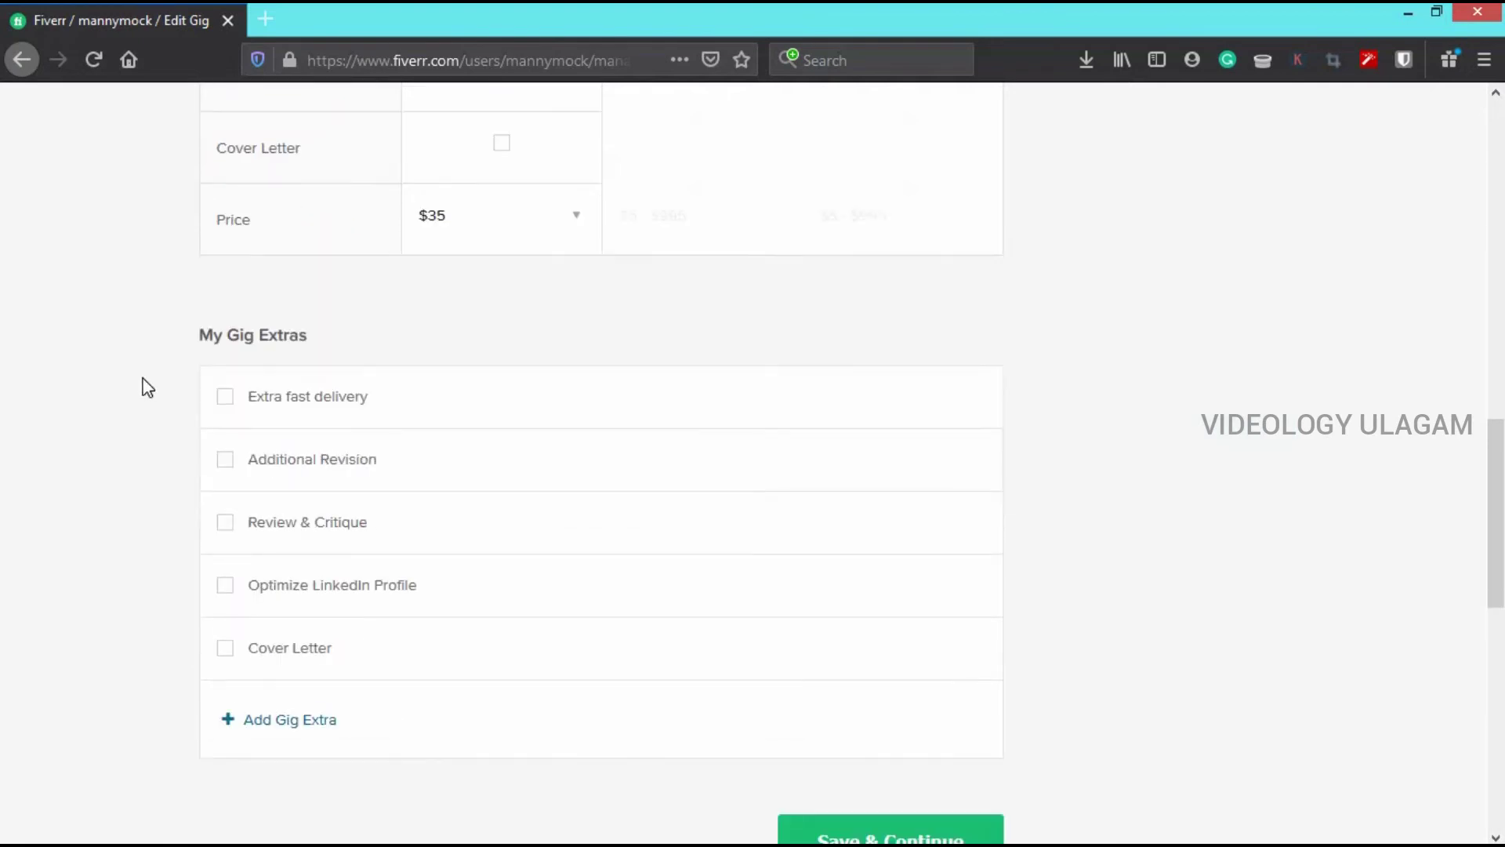
scroll(867, 604, "up", 6)
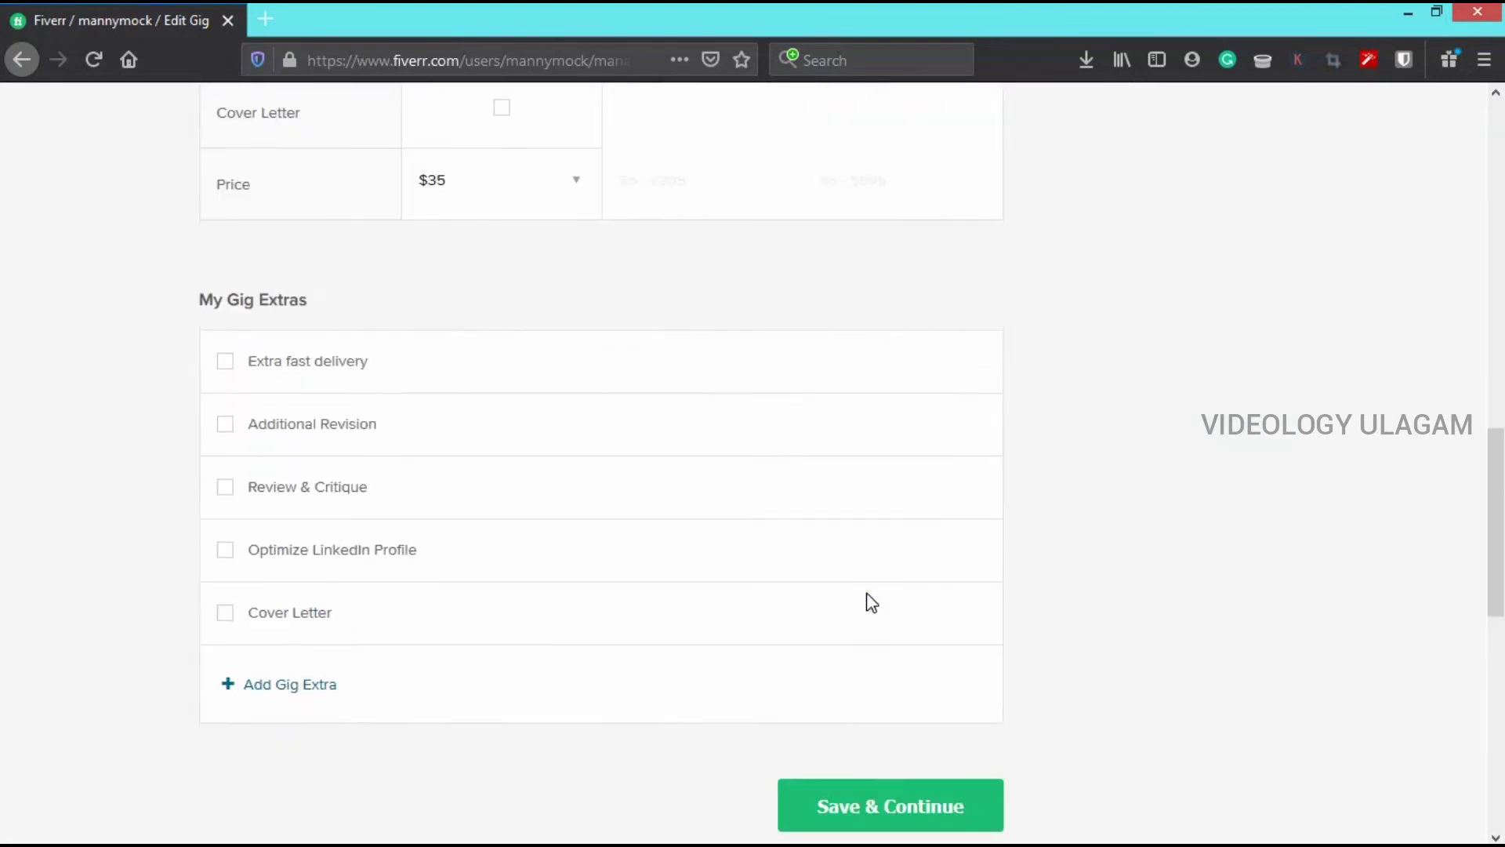
scroll(850, 585, "down", 6)
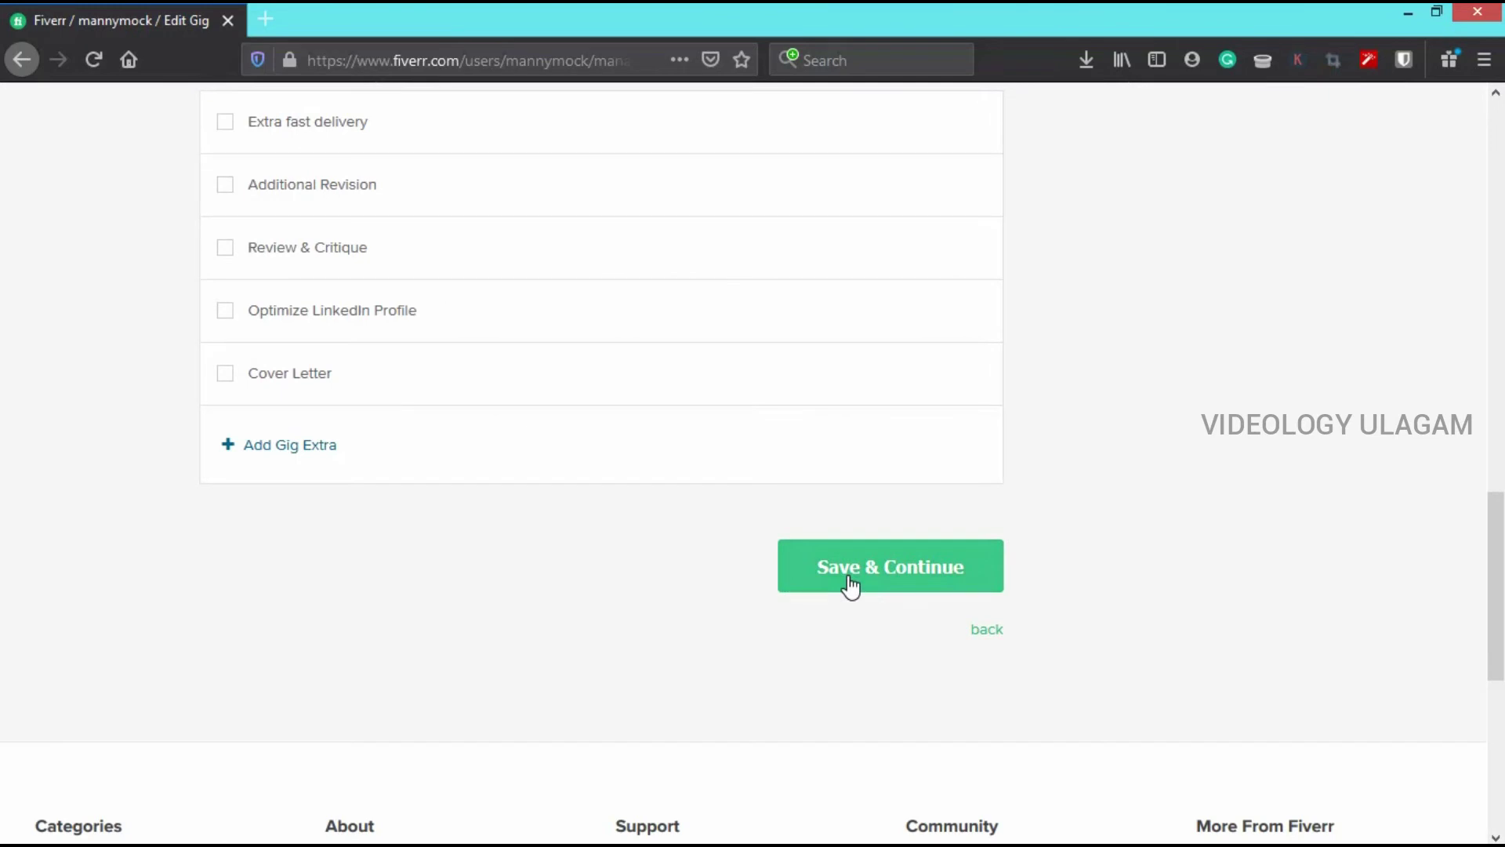
scroll(849, 591, "up", 2)
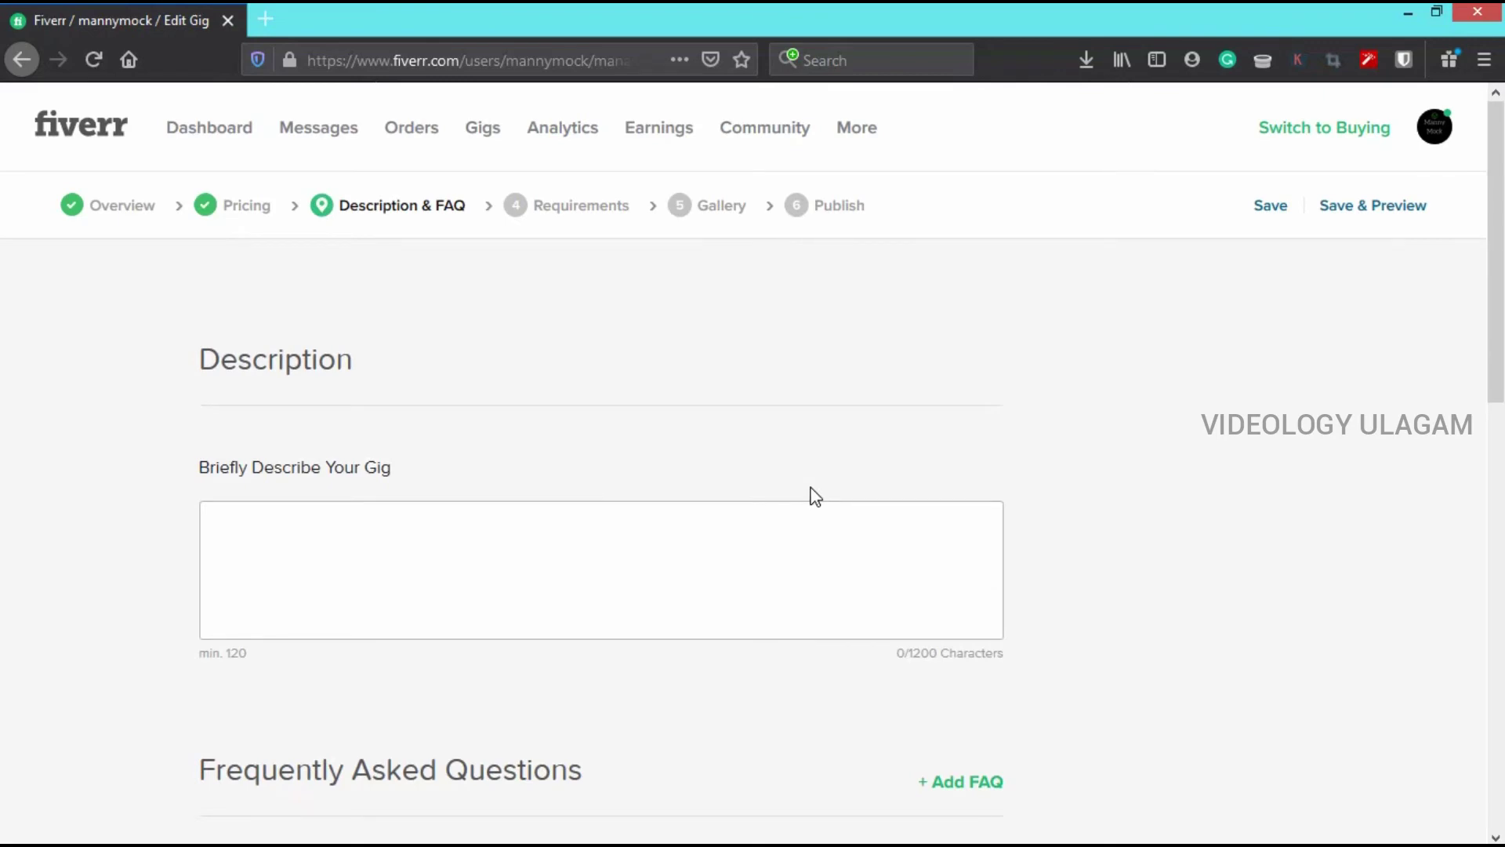
Step: Examine the reference gig about revising resumes with recruiting expertise for description ideas
scroll(816, 496, "down", 3)
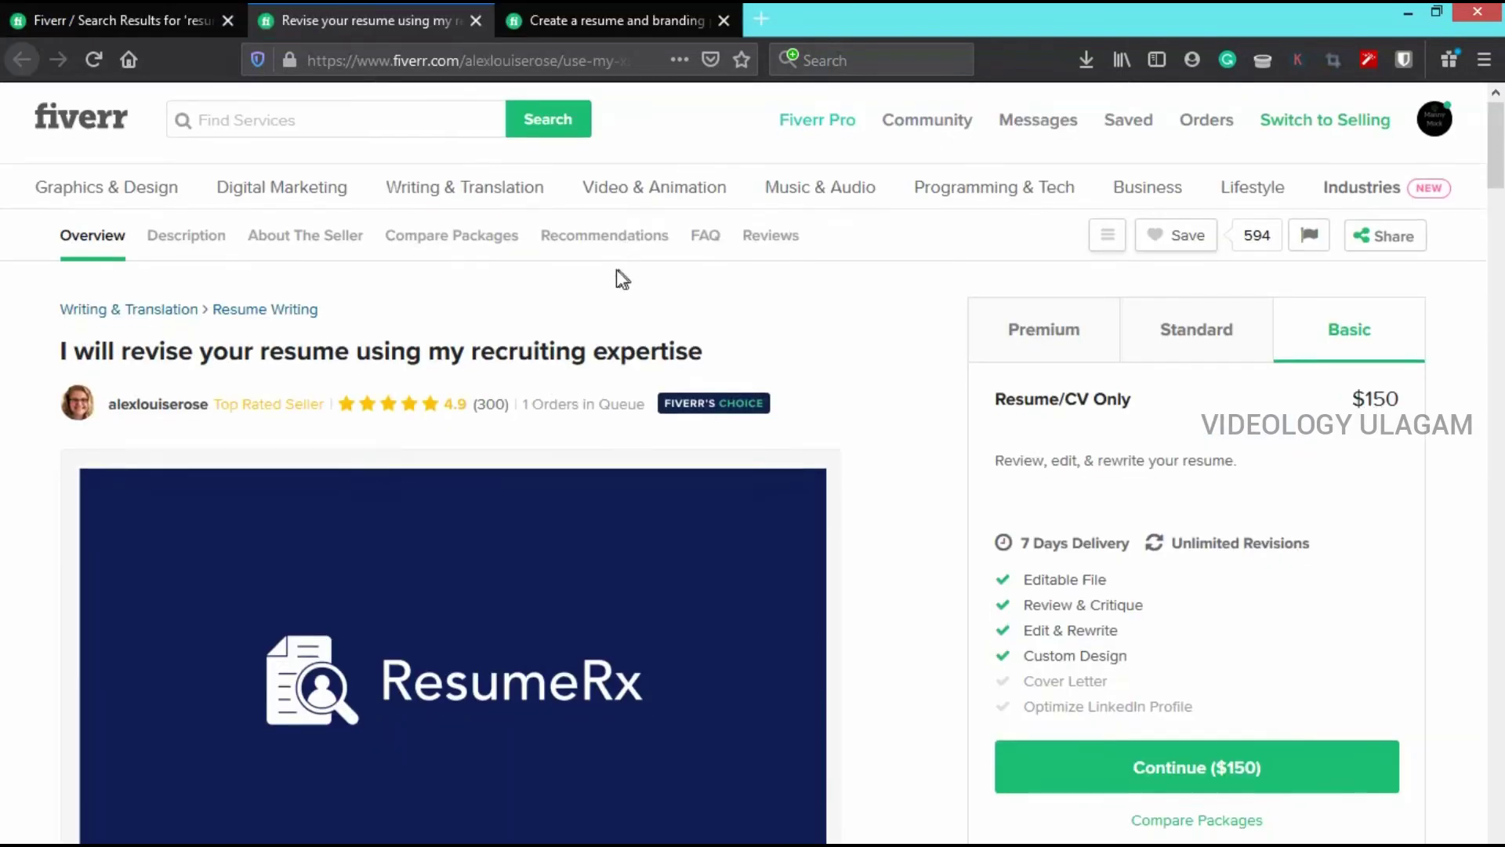
scroll(614, 276, "down", 2)
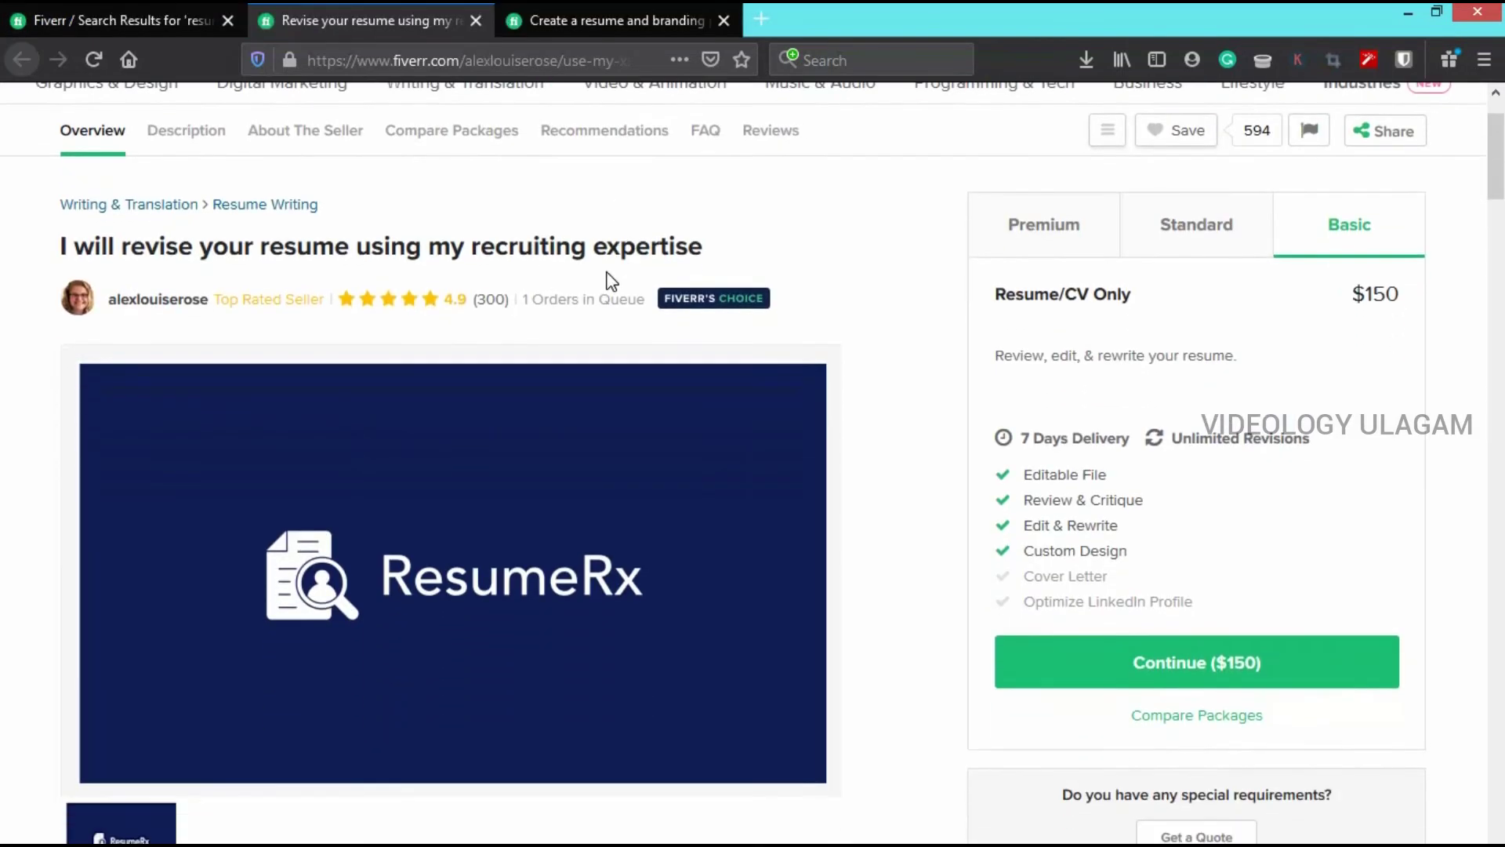
scroll(541, 329, "down", 10)
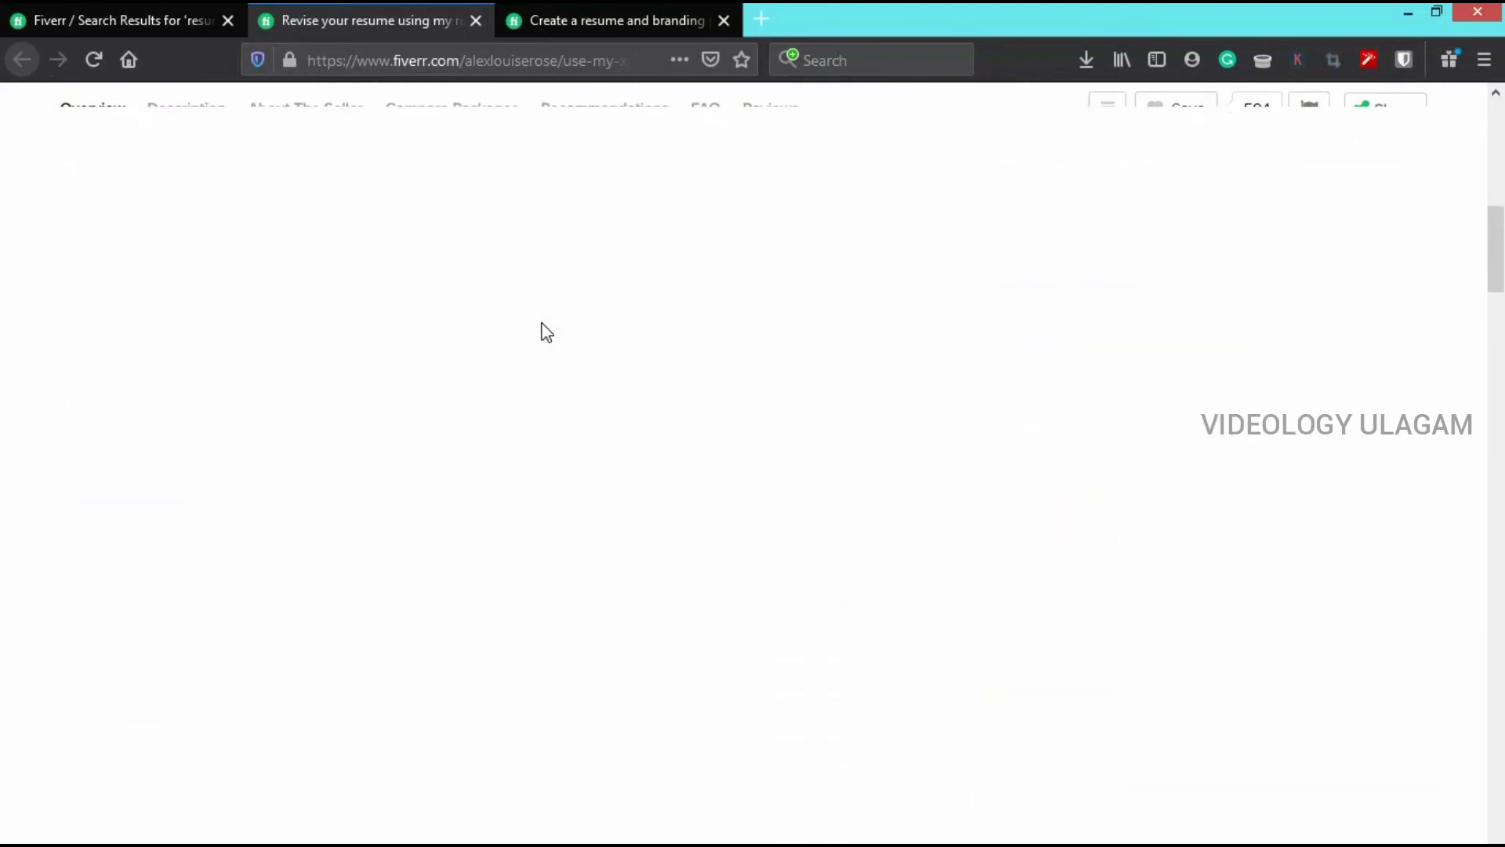
scroll(546, 332, "up", 12)
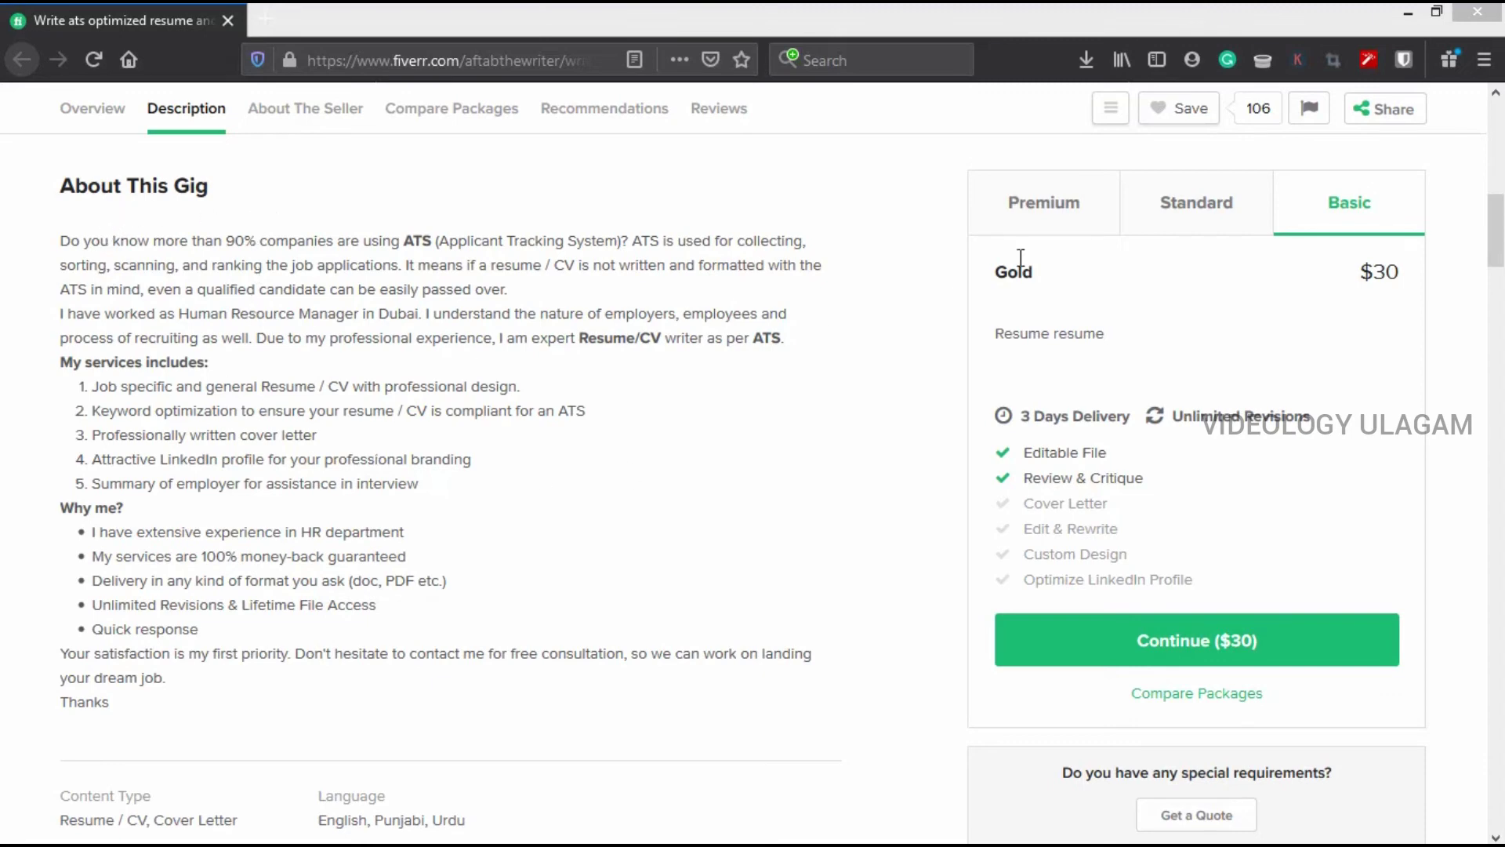
Step: Copy the ATS resume gig's description from "Why me?" through the sentence ending "landing your dream job."
mouse_move(1497, 227)
left_mouse_down()
mouse_move(1497, 177)
mouse_move(1497, 237)
left_mouse_up()
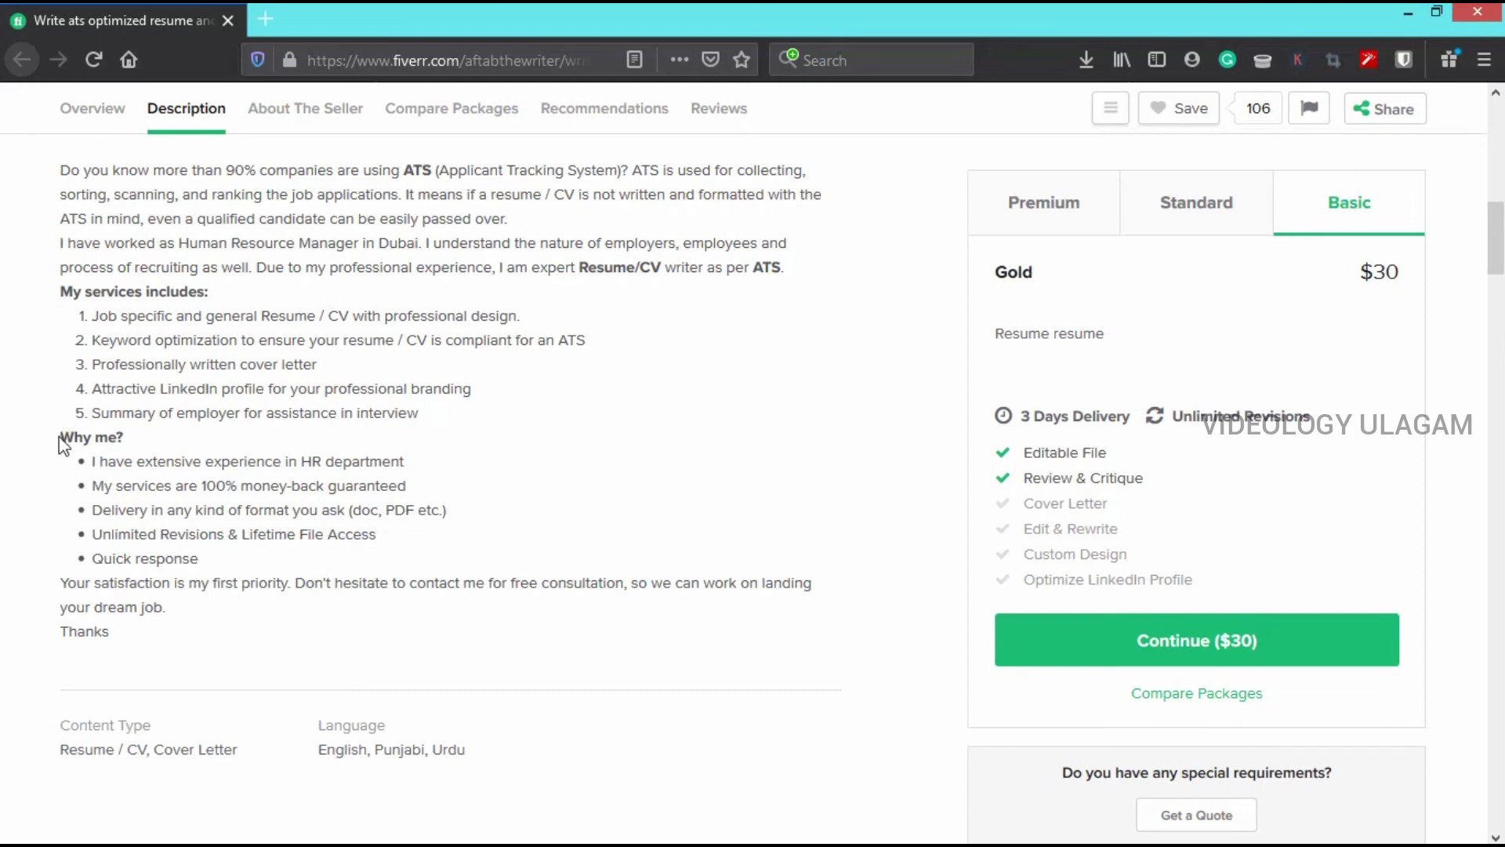
left_click_drag(59, 440, 237, 618)
key("ctrl+c")
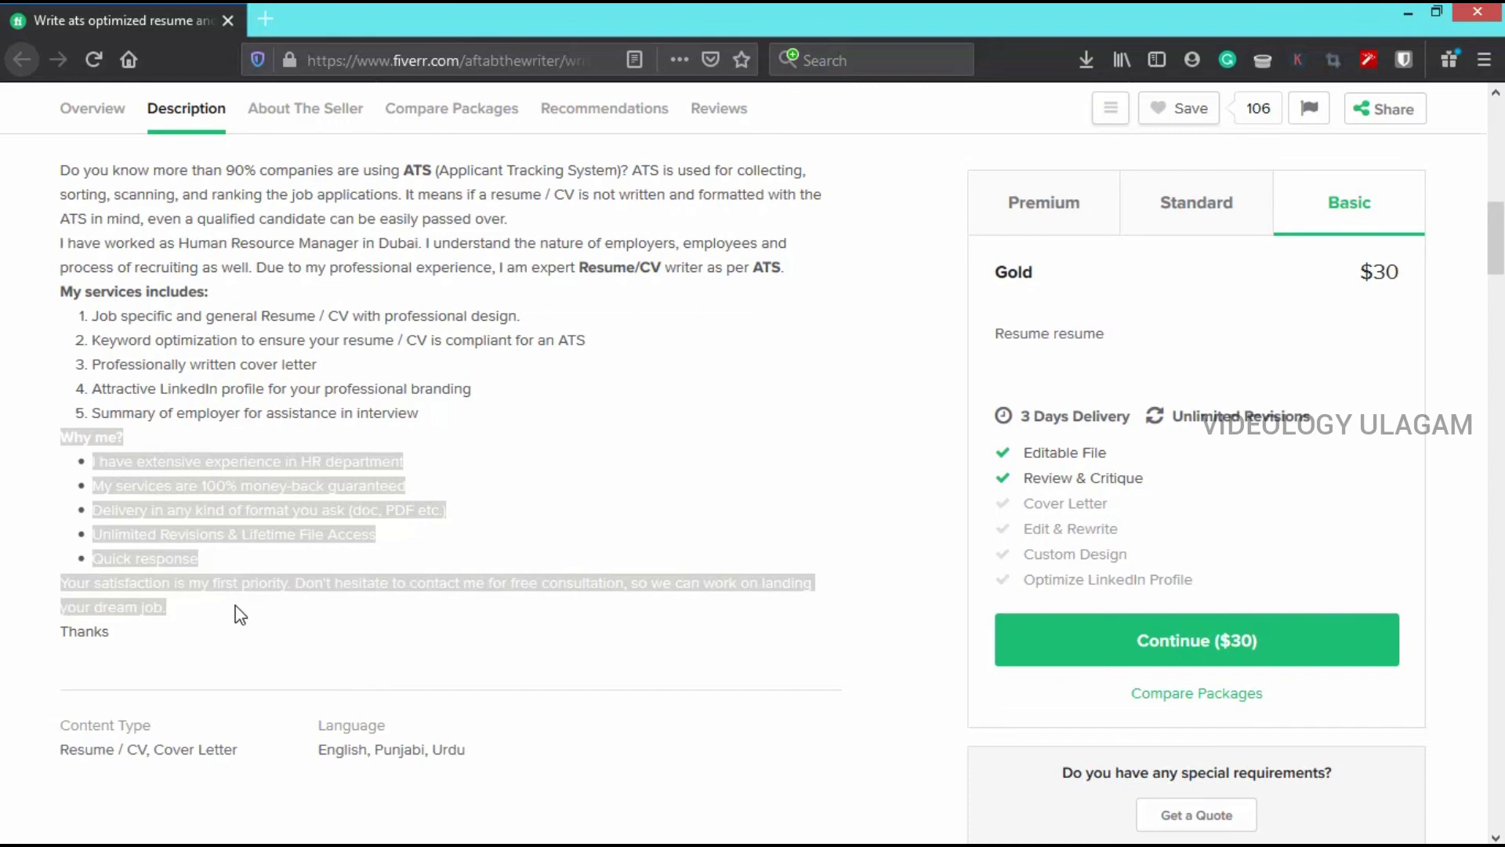
Step: Return to the gig editor and paste the copied "Why me?" text into the gig description
key("alt+Tab")
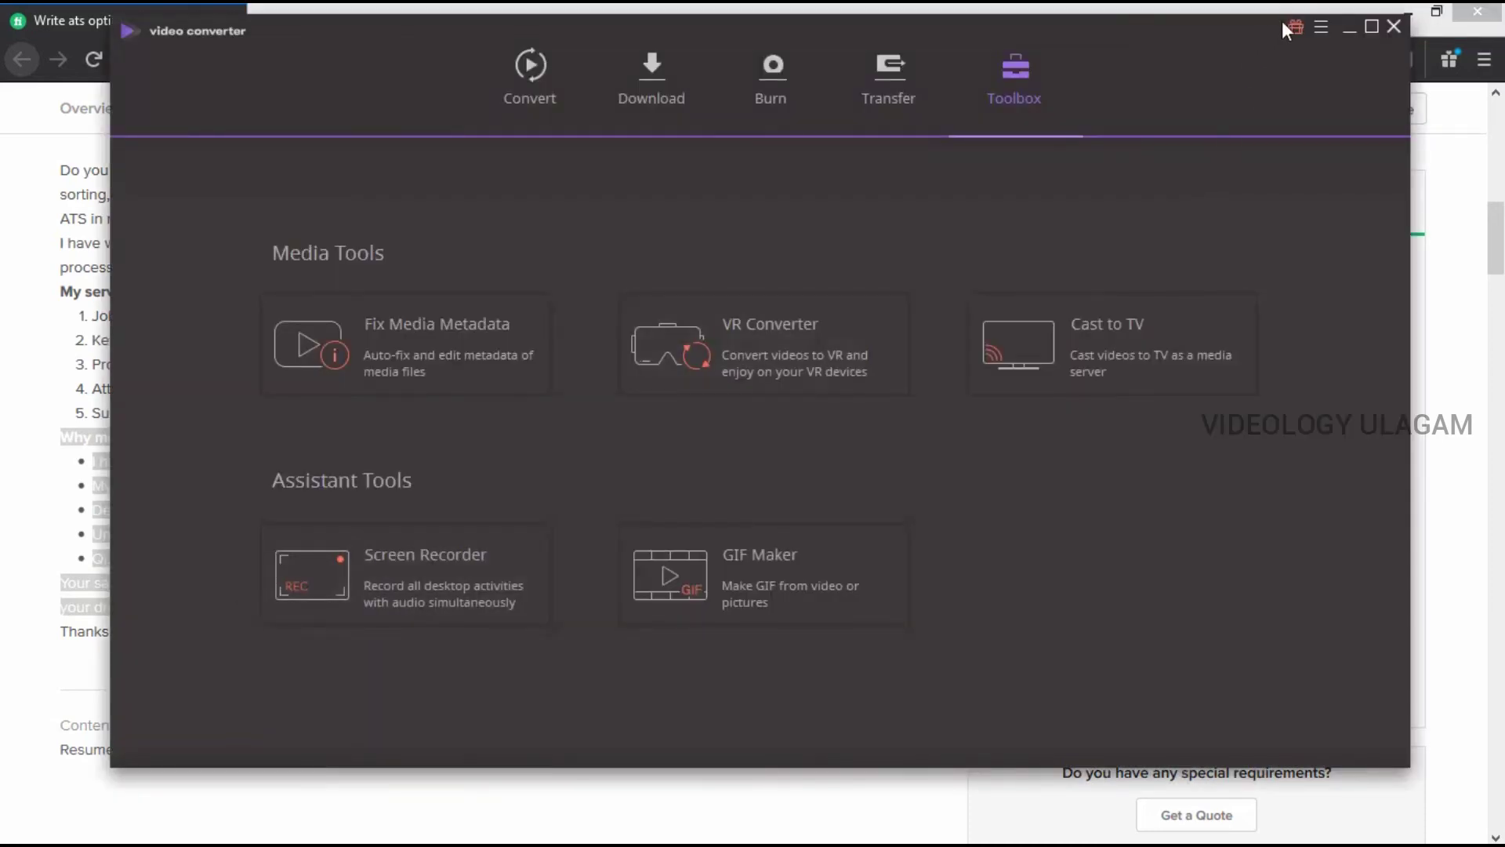
left_click(1349, 27)
key("alt+Tab")
key("alt+Tab")
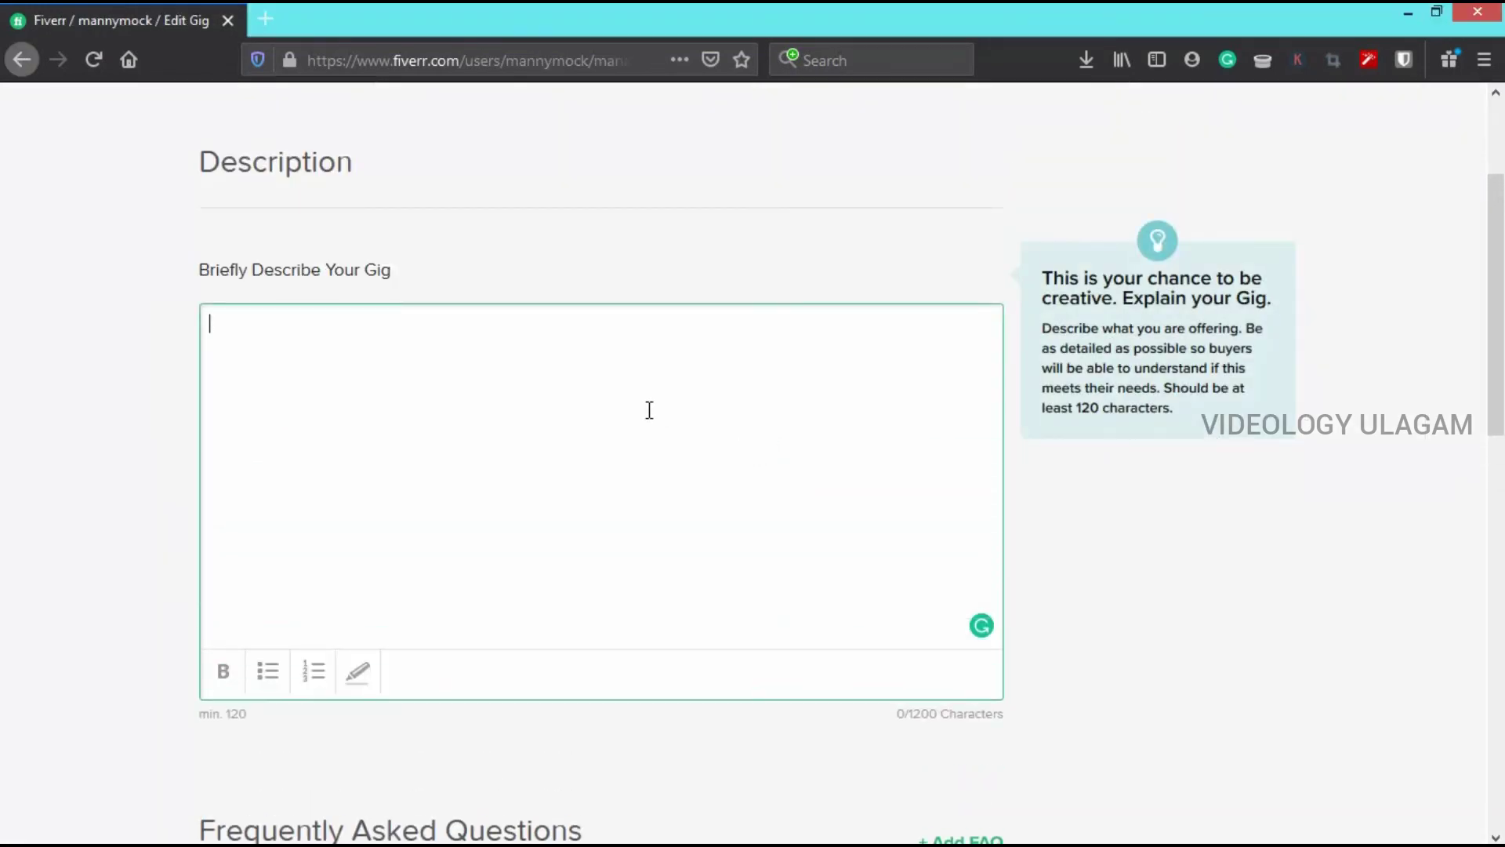
key("ctrl+v")
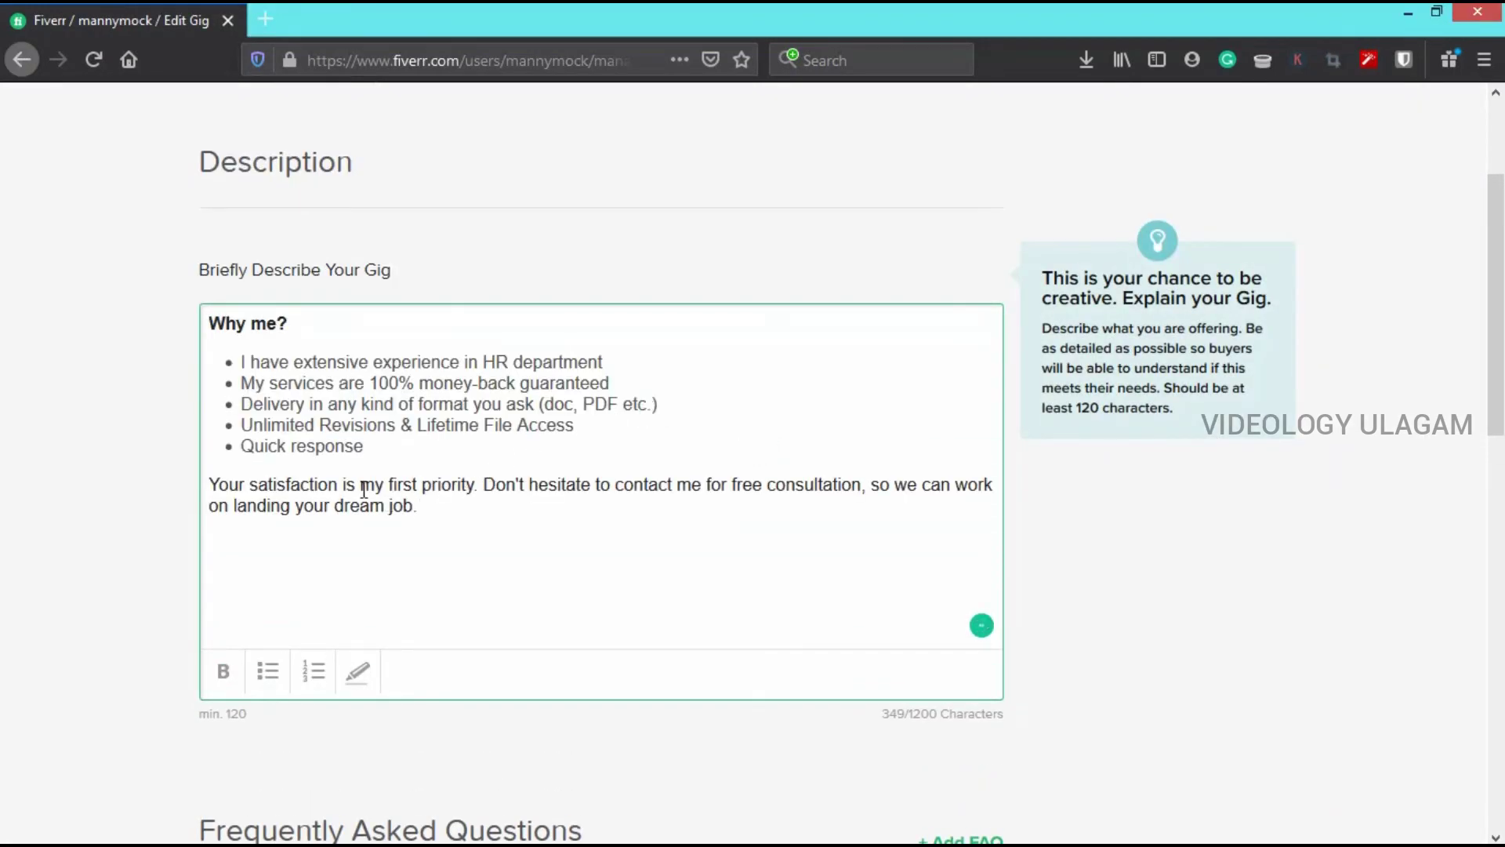
Step: Delete the bullet "I have extensive experience in HR department" from the description's "Why me?" list
left_click_drag(604, 362, 358, 363)
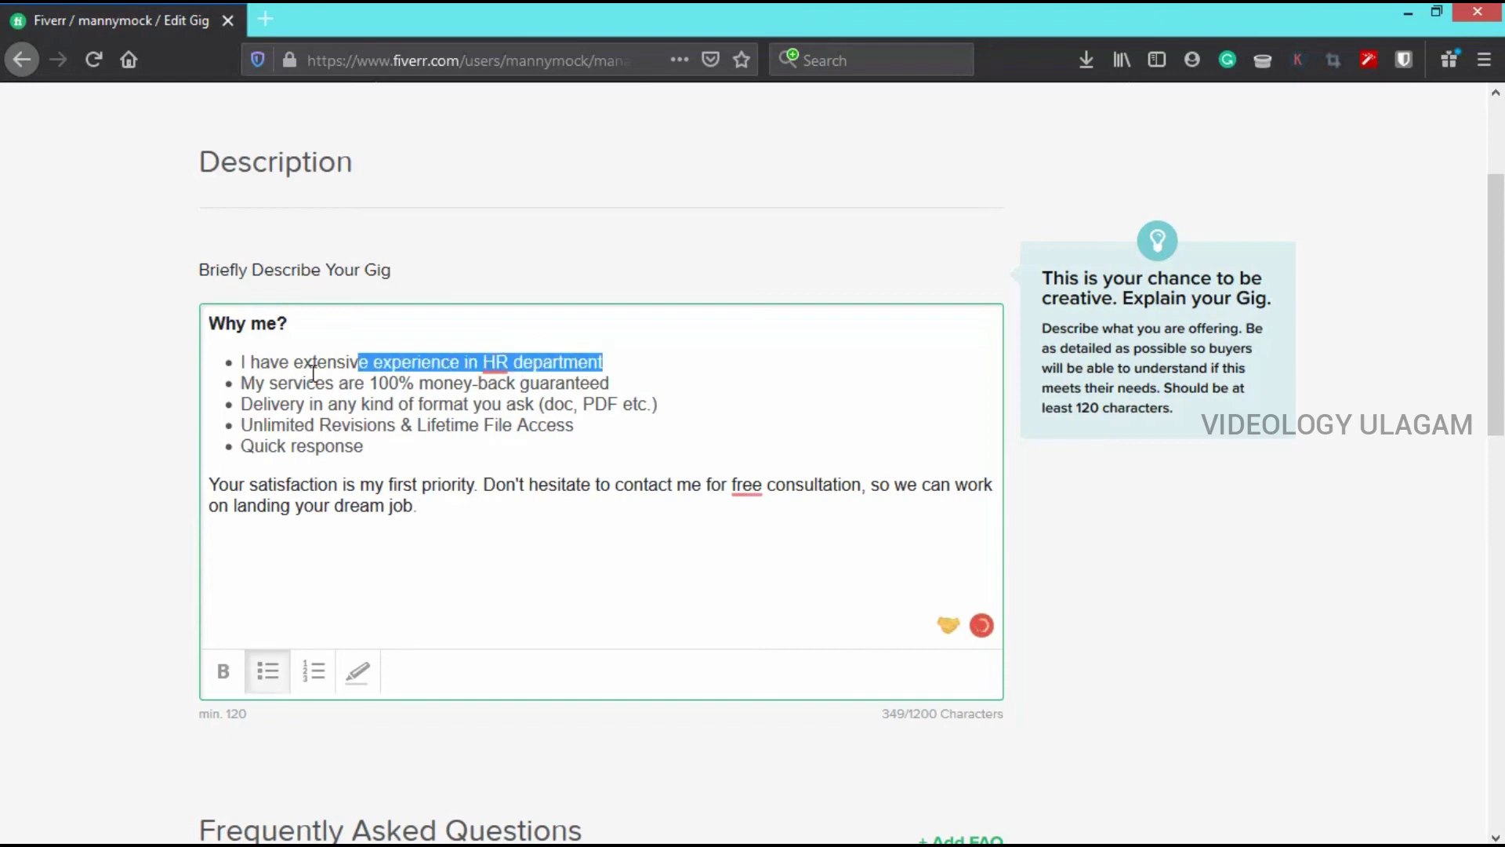
left_click(239, 371)
key("shift+End")
key("BackSpace")
key("BackSpace")
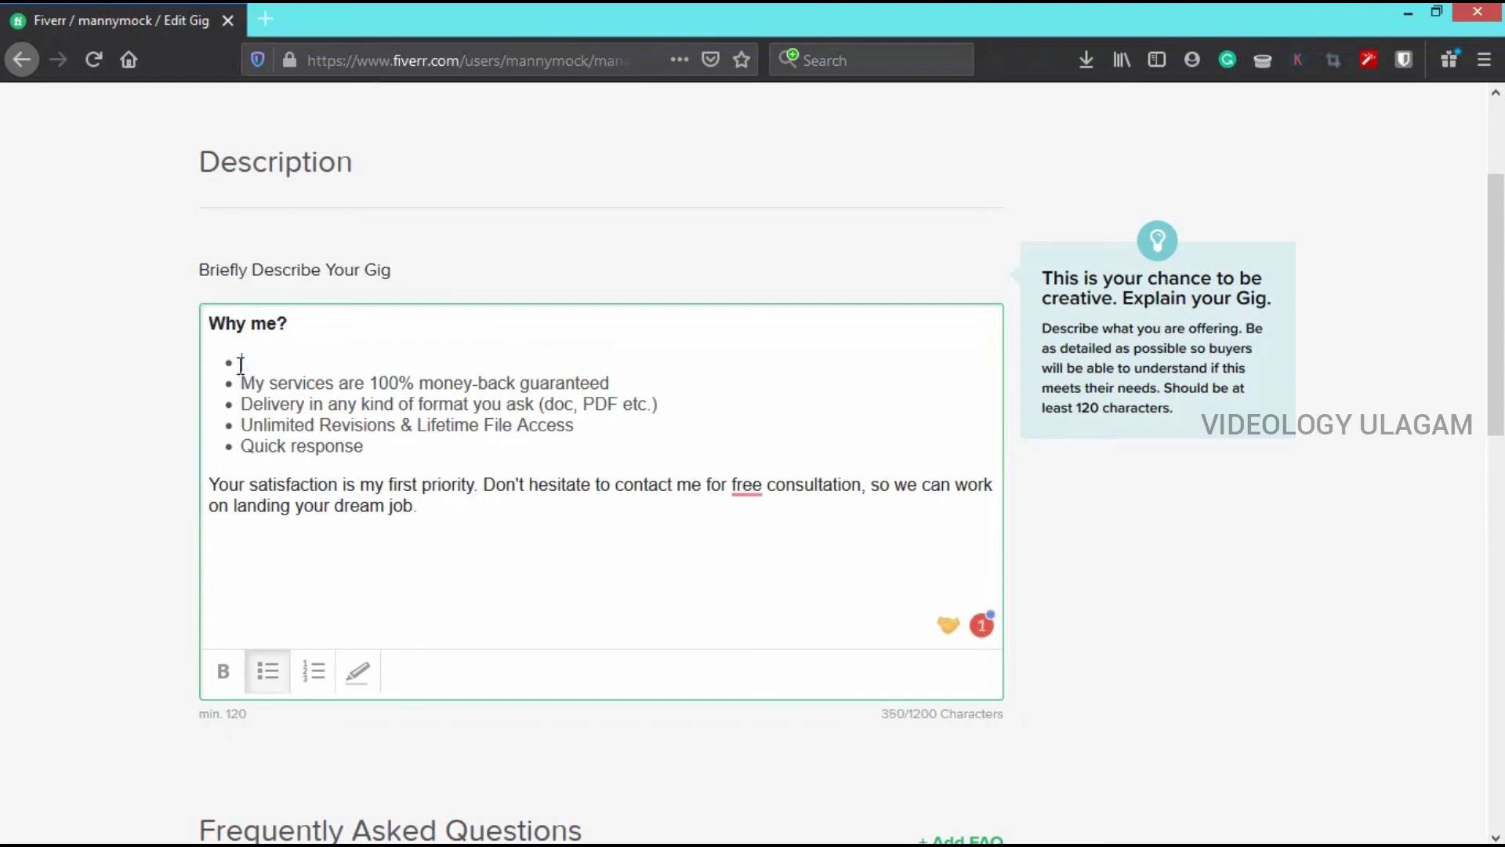
key("BackSpace")
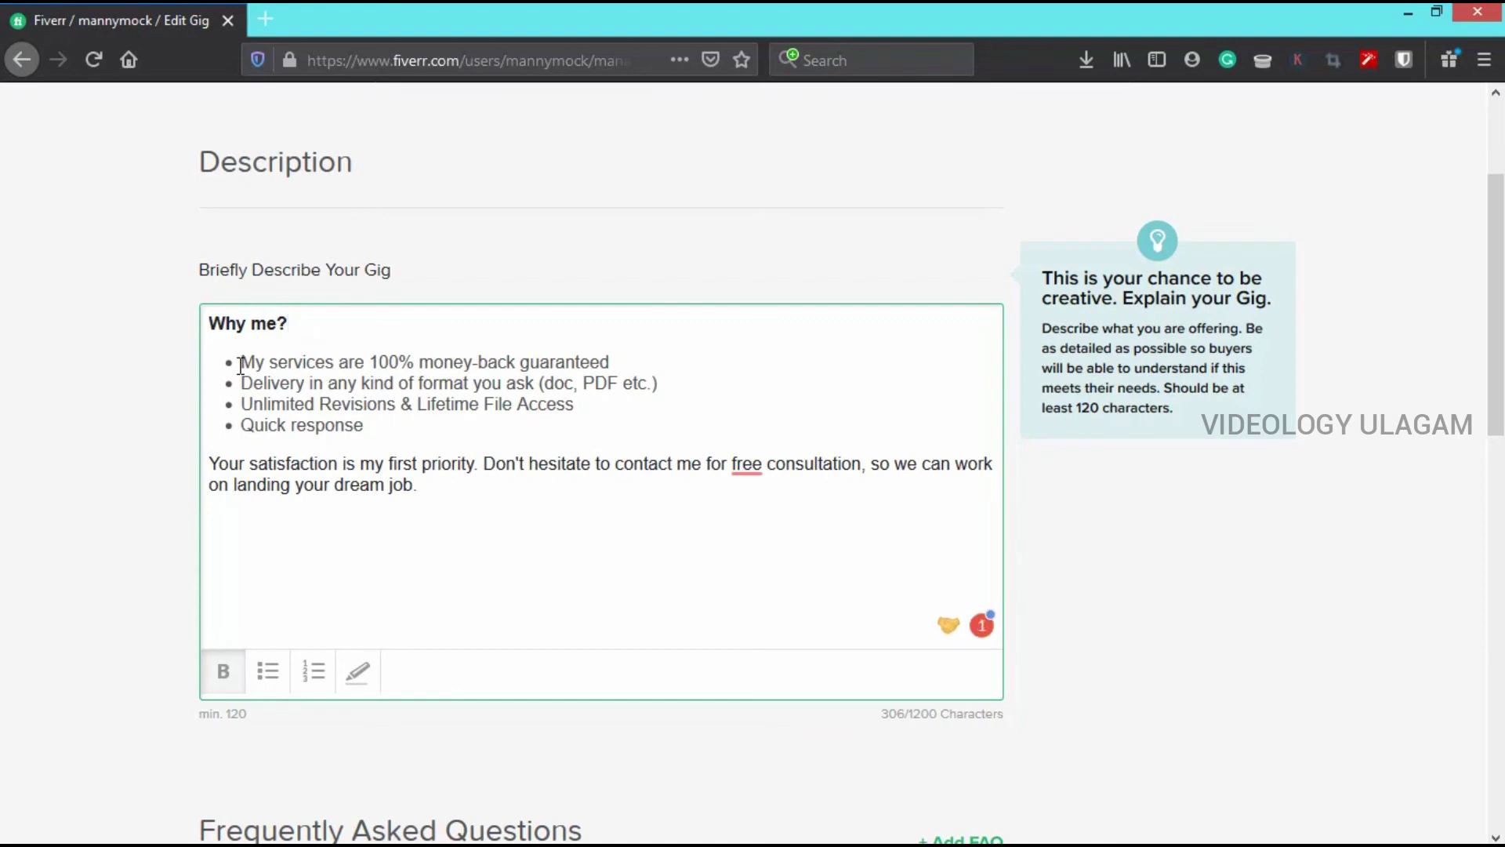
key("Down")
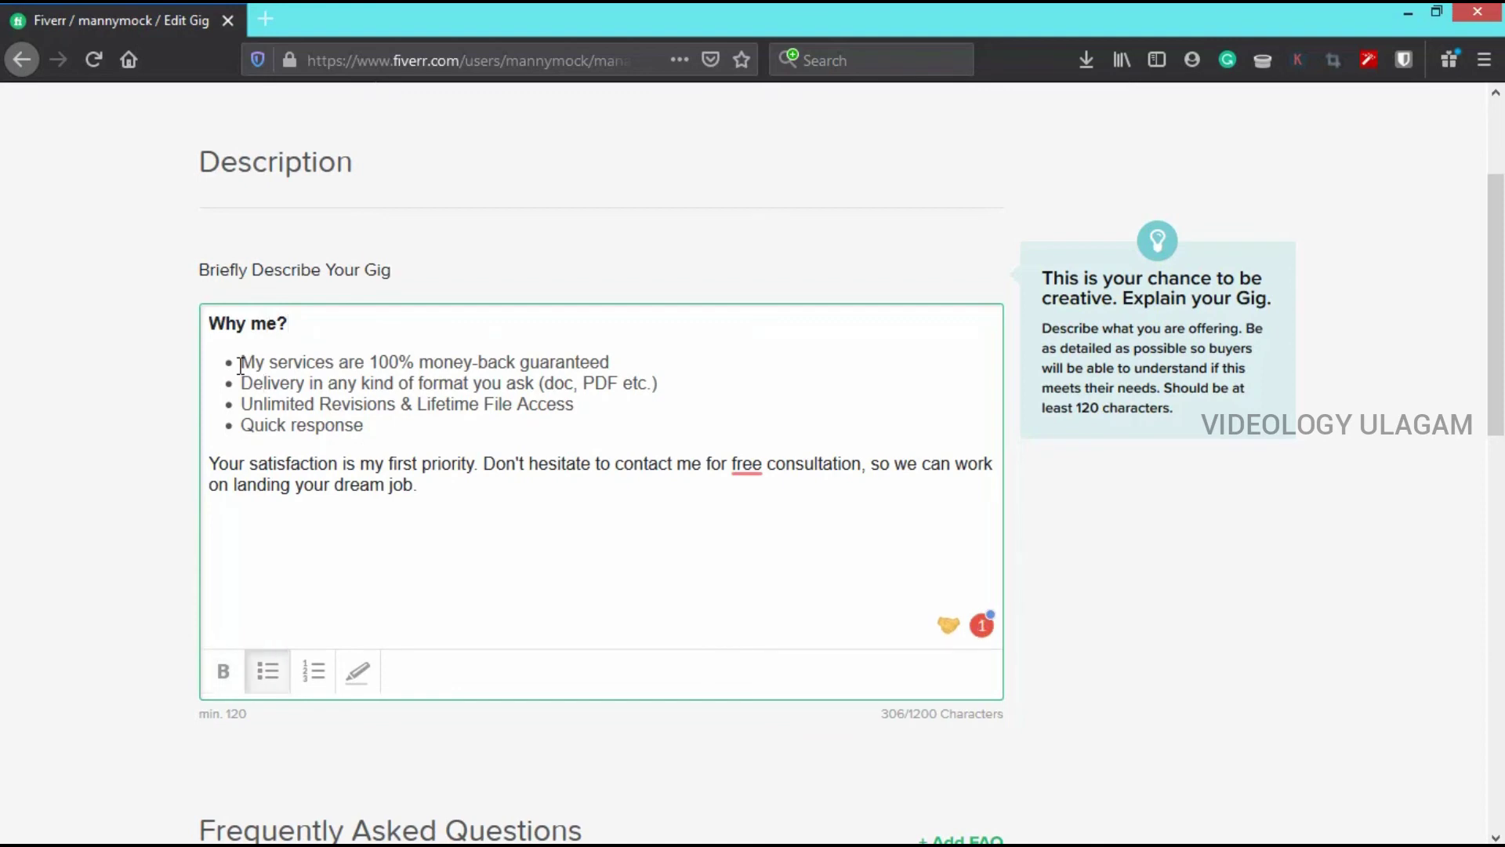
key("Up")
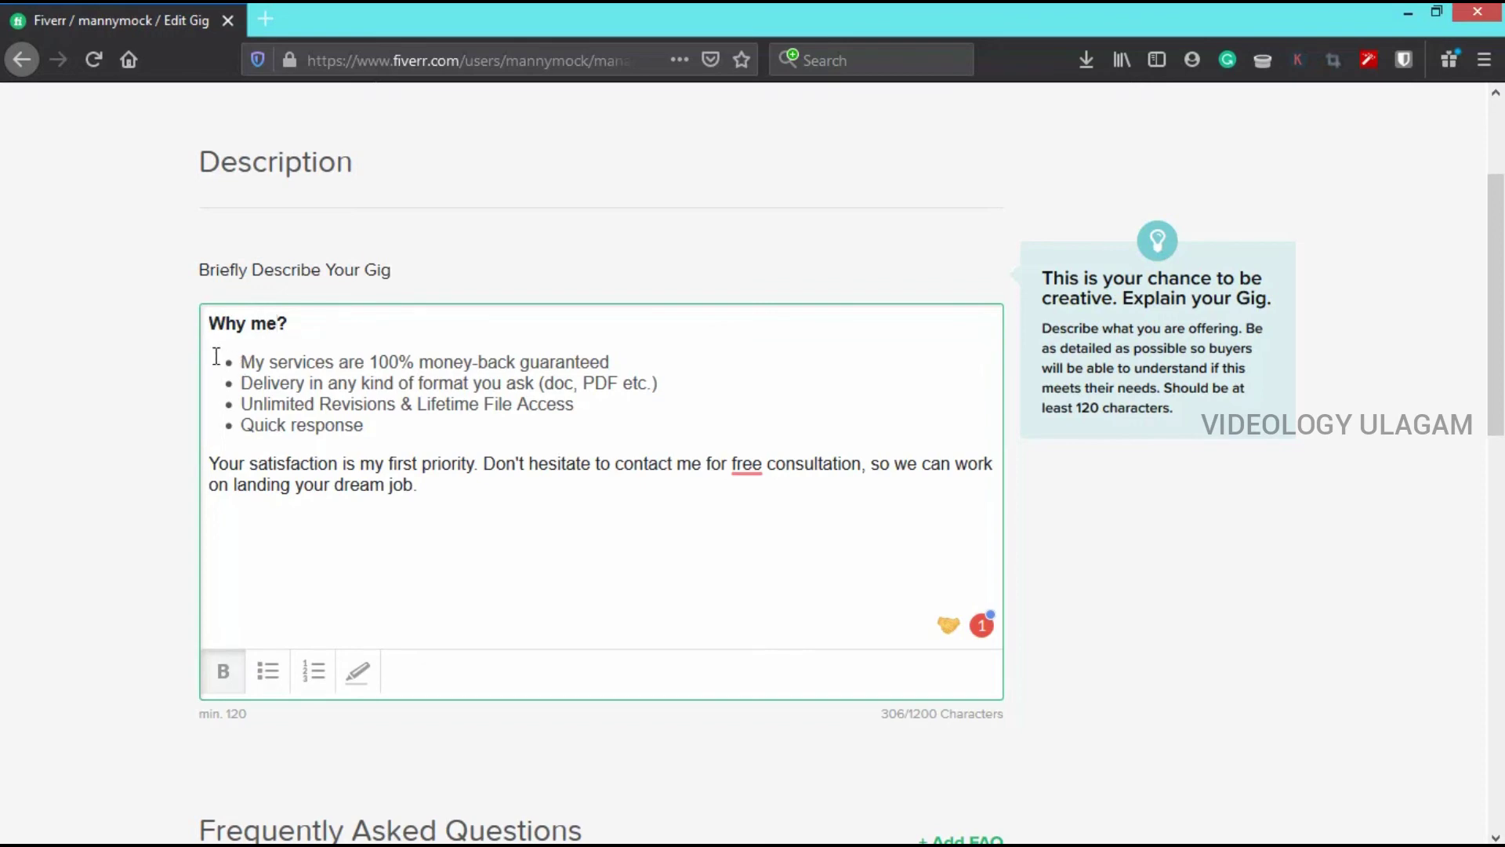
left_click(222, 361)
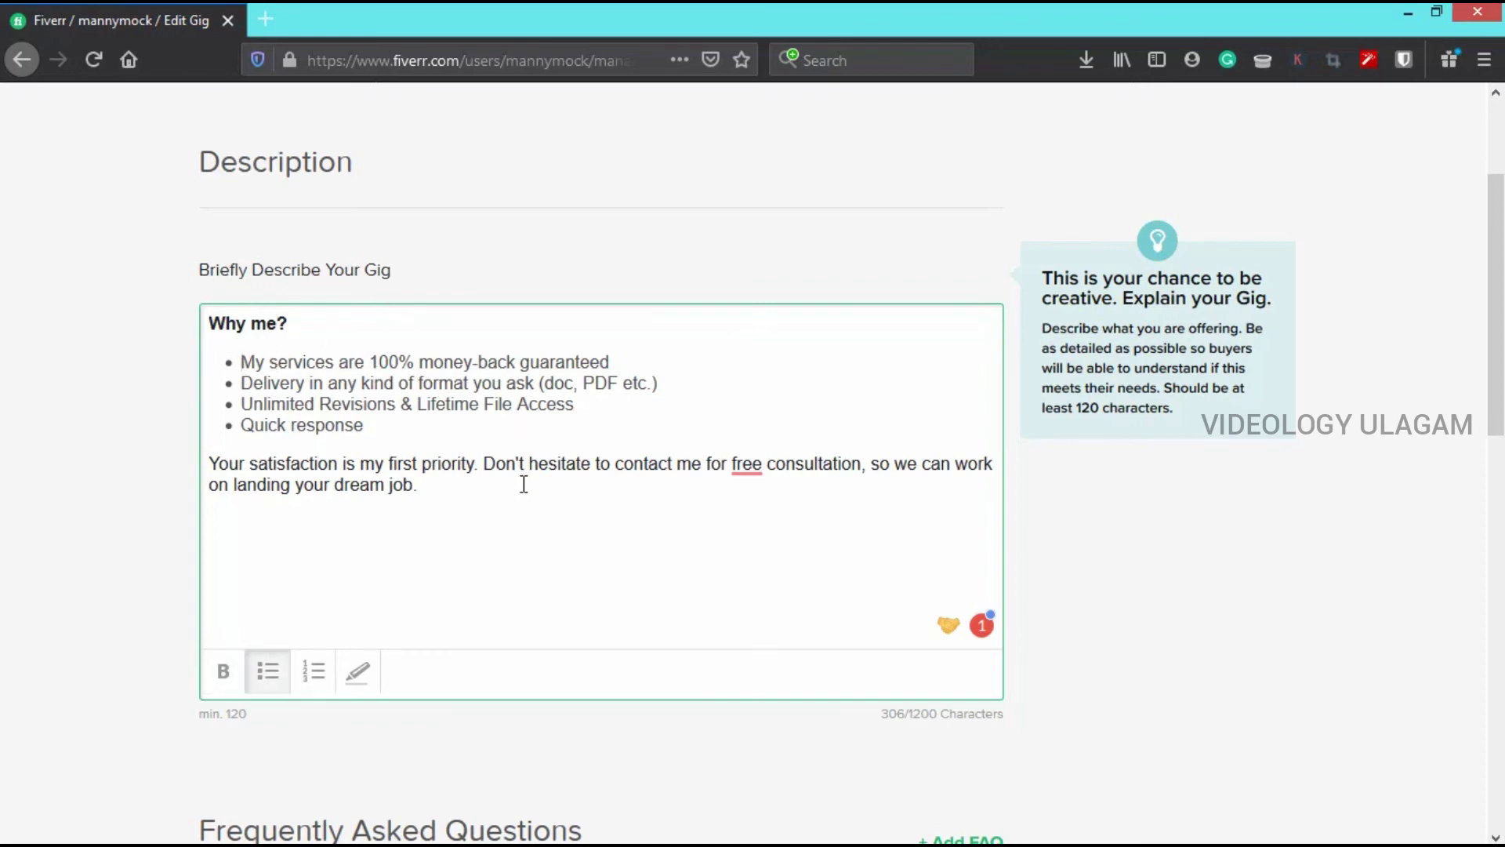
Step: Accept the Grammarly suggestion that adds the article "a" before "free consultation" in the closing sentence
mouse_move(747, 466)
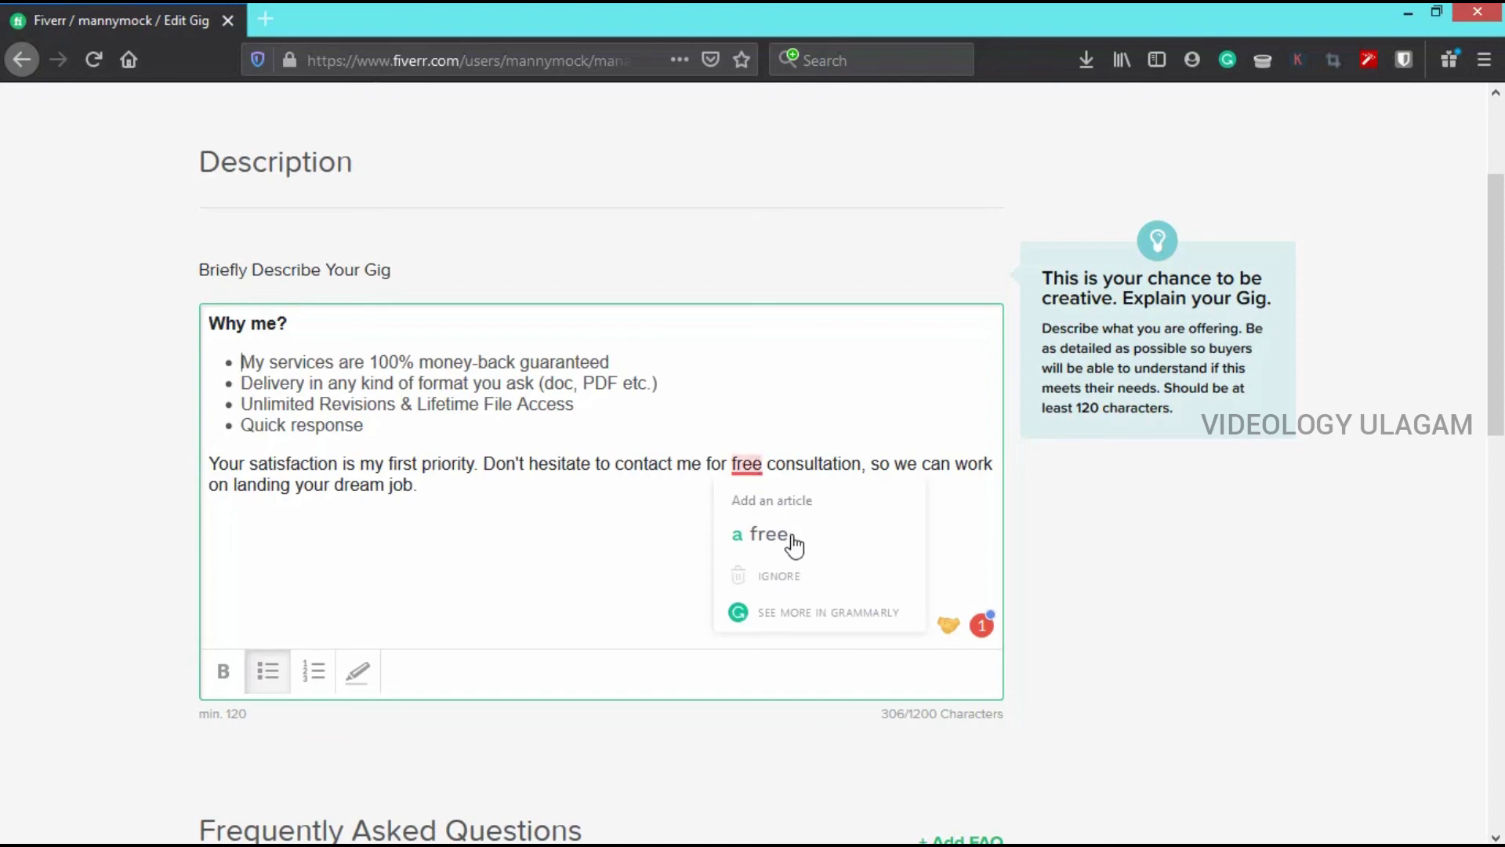
left_click(756, 510)
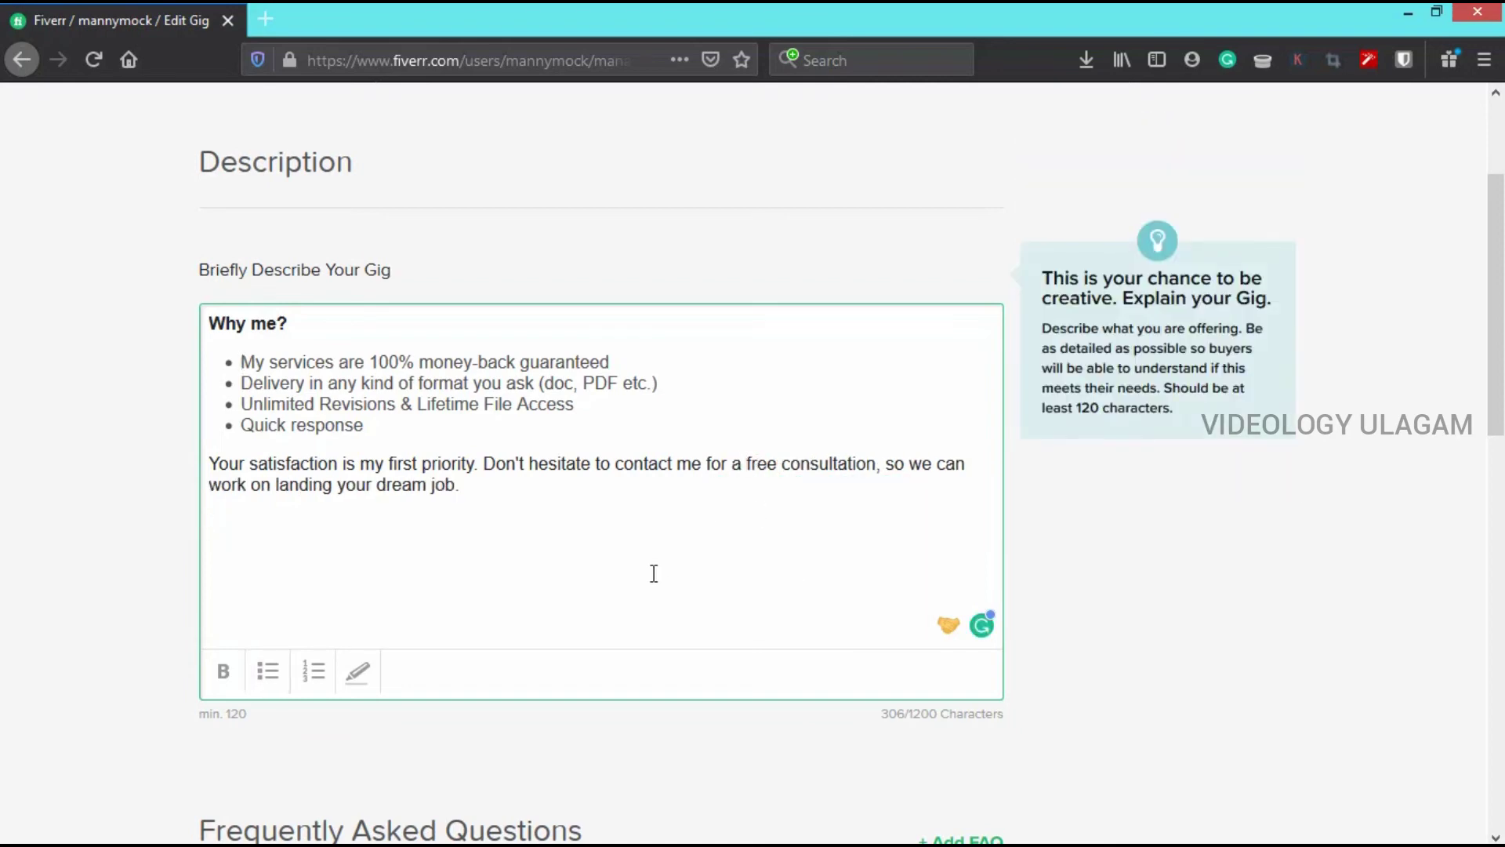
scroll(654, 573, "down", 3)
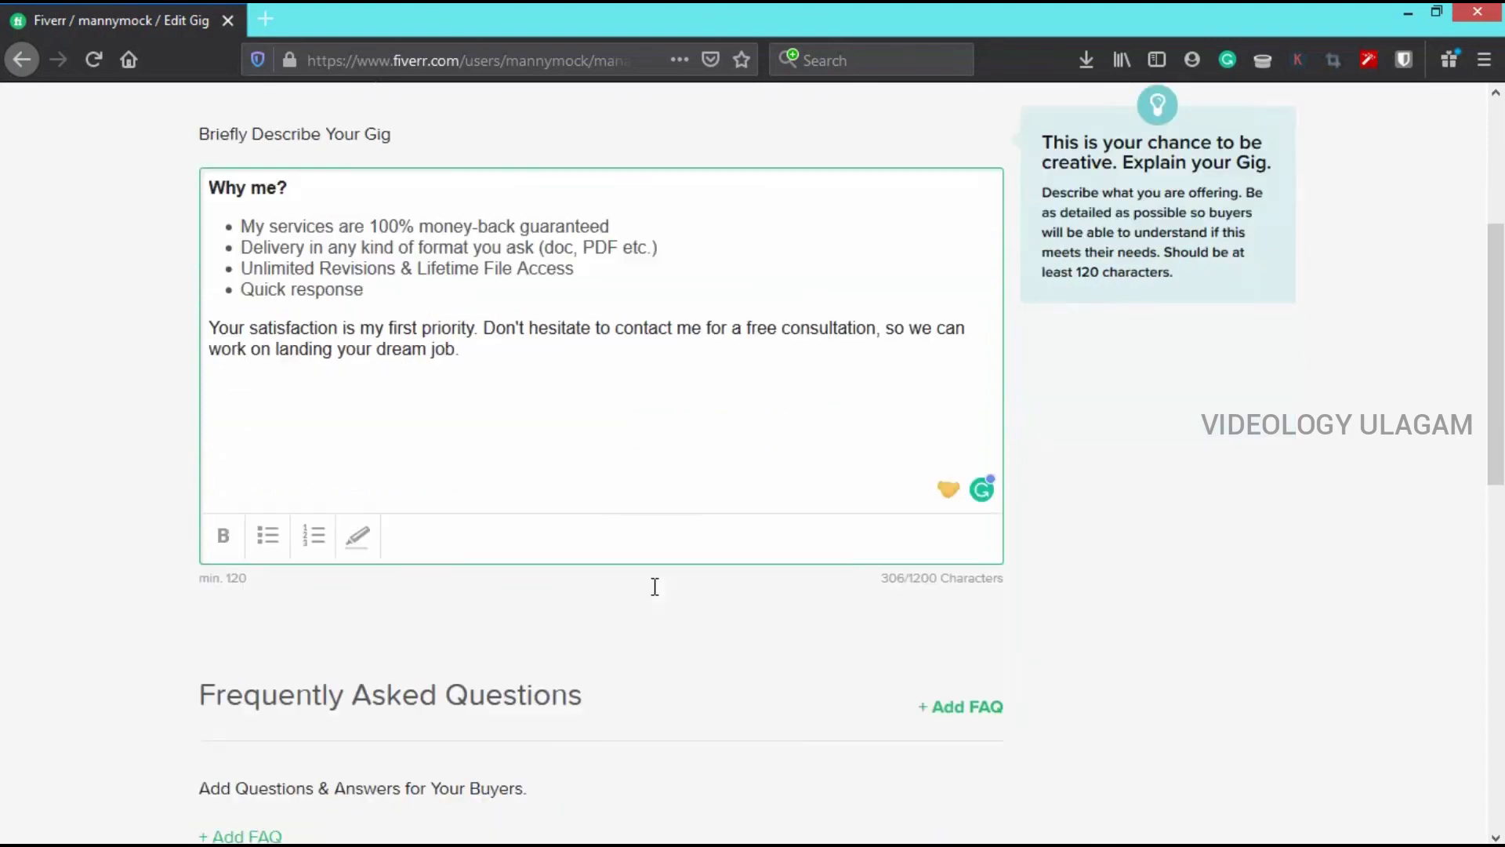
scroll(598, 511, "up", 3)
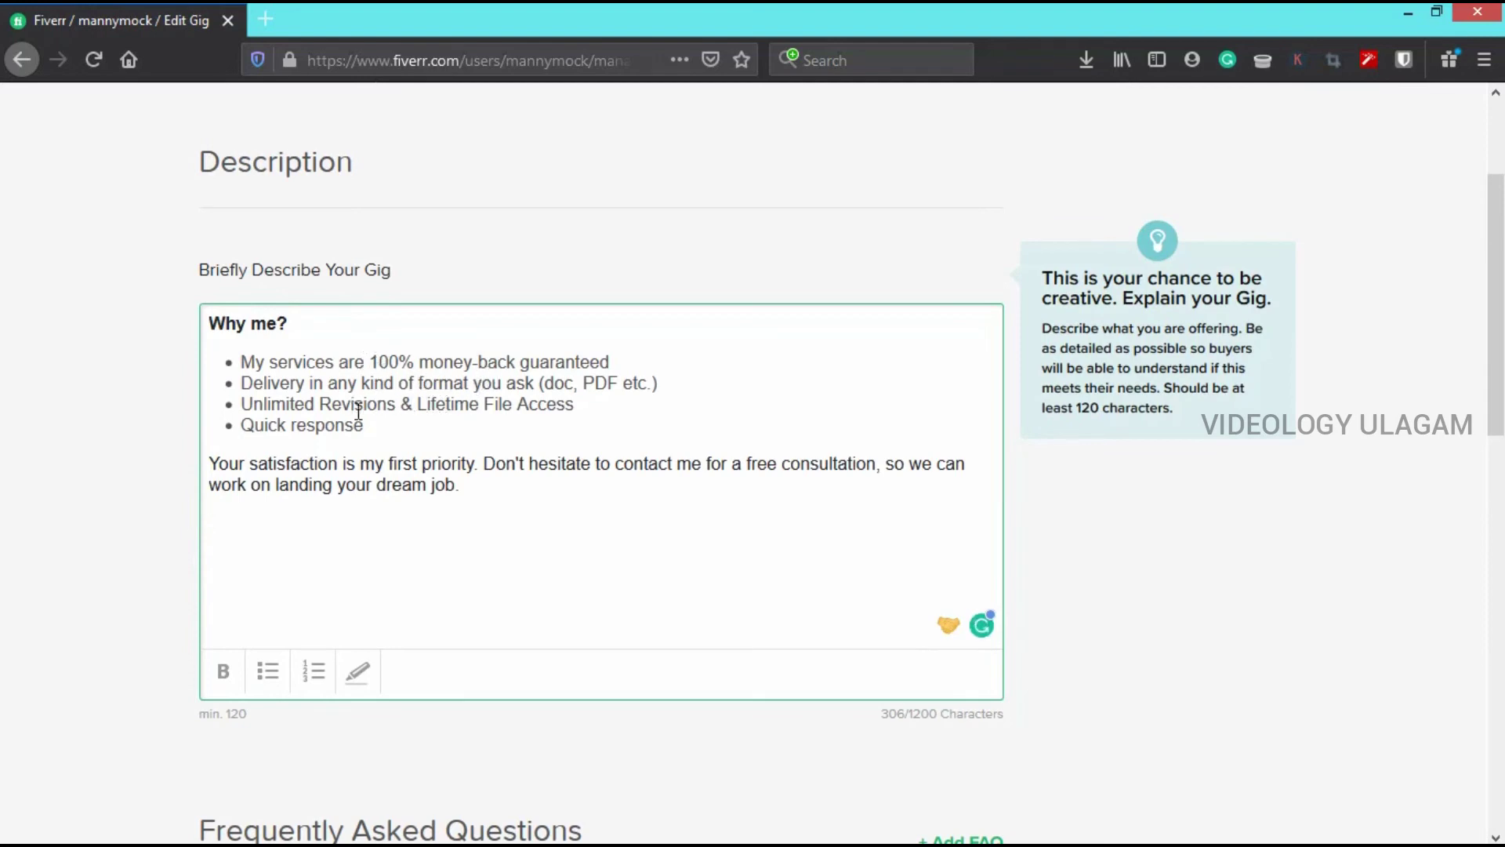
Step: Make "Unlimited Revisions" in the description's bullet list bold and highlighted
left_click_drag(396, 404, 244, 406)
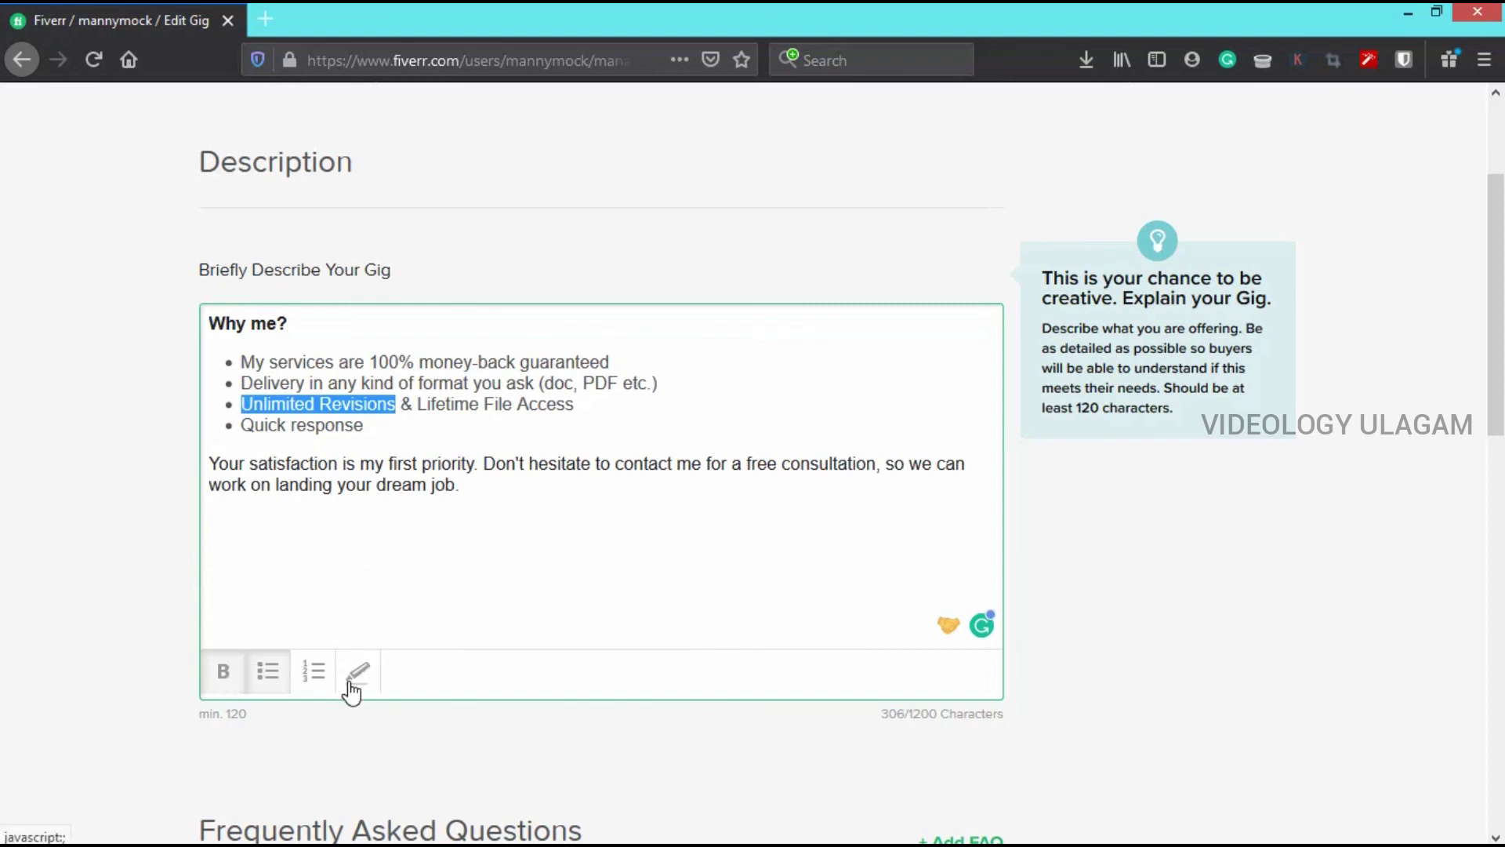
key("ctrl+b")
left_click(430, 610)
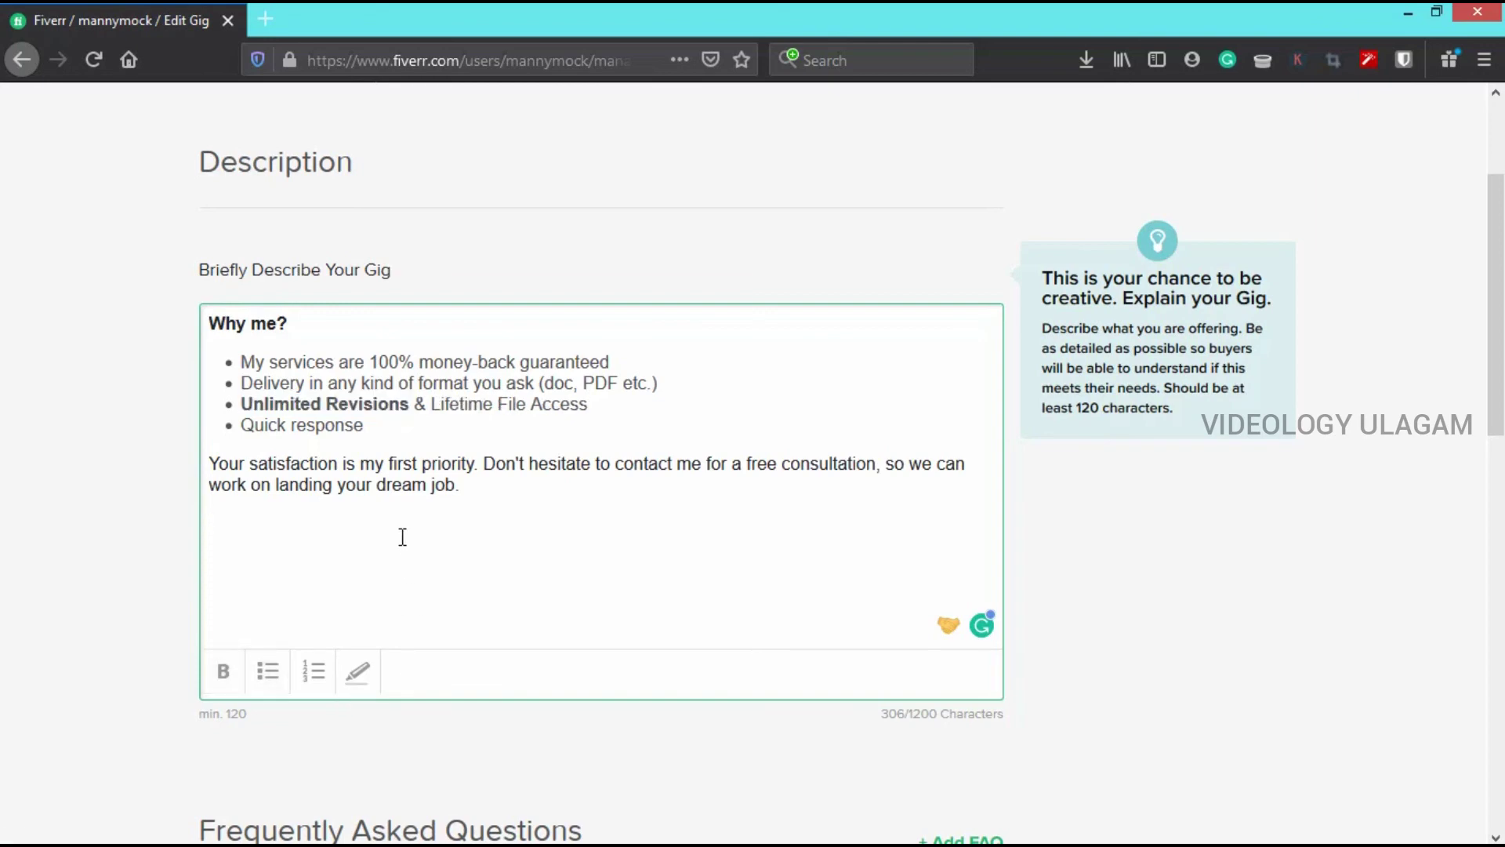
left_click_drag(408, 404, 243, 402)
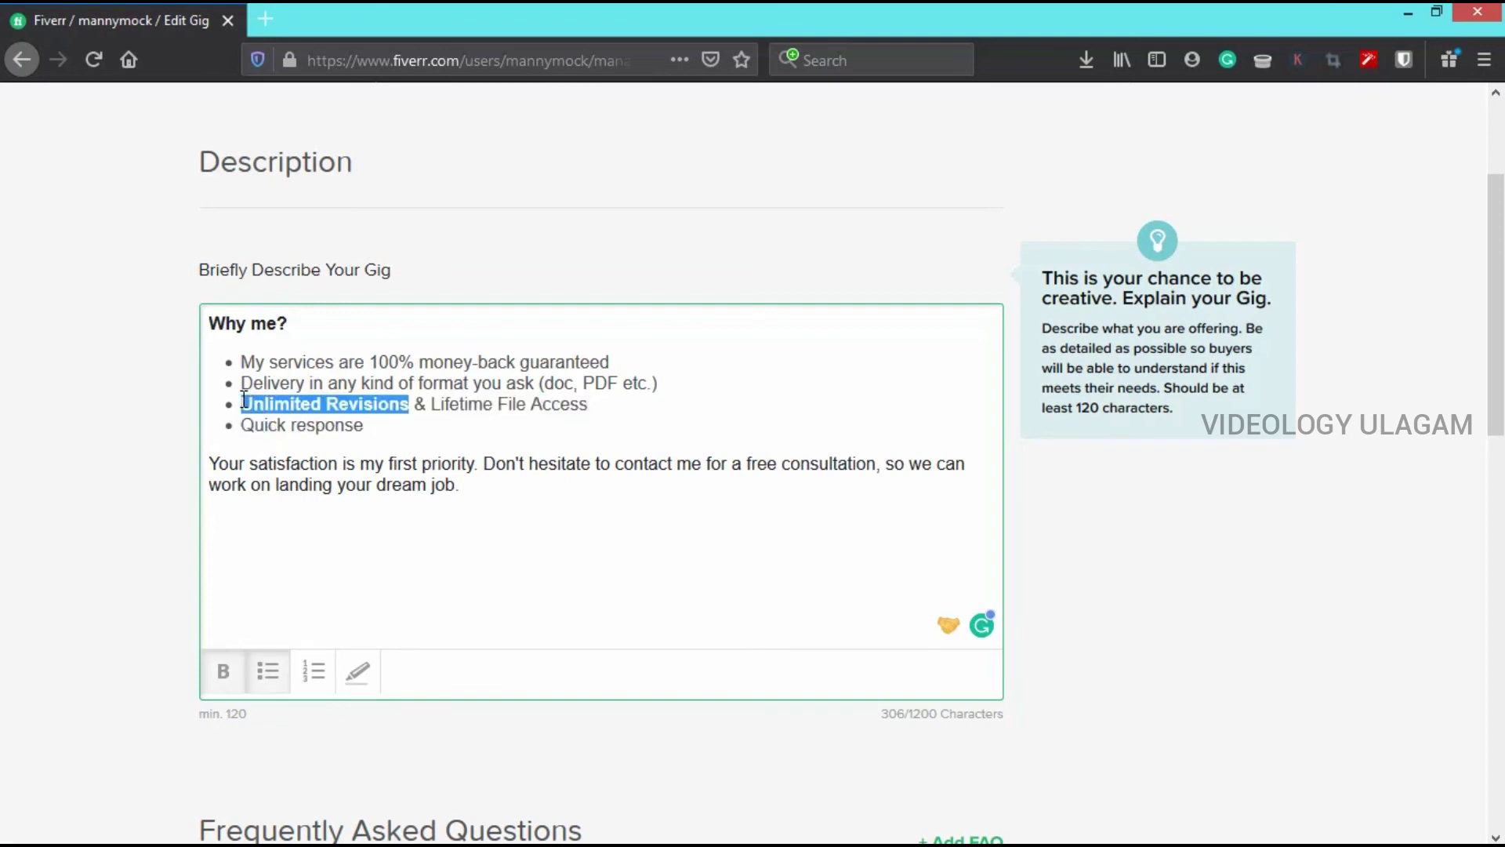
left_click(357, 671)
left_click(436, 566)
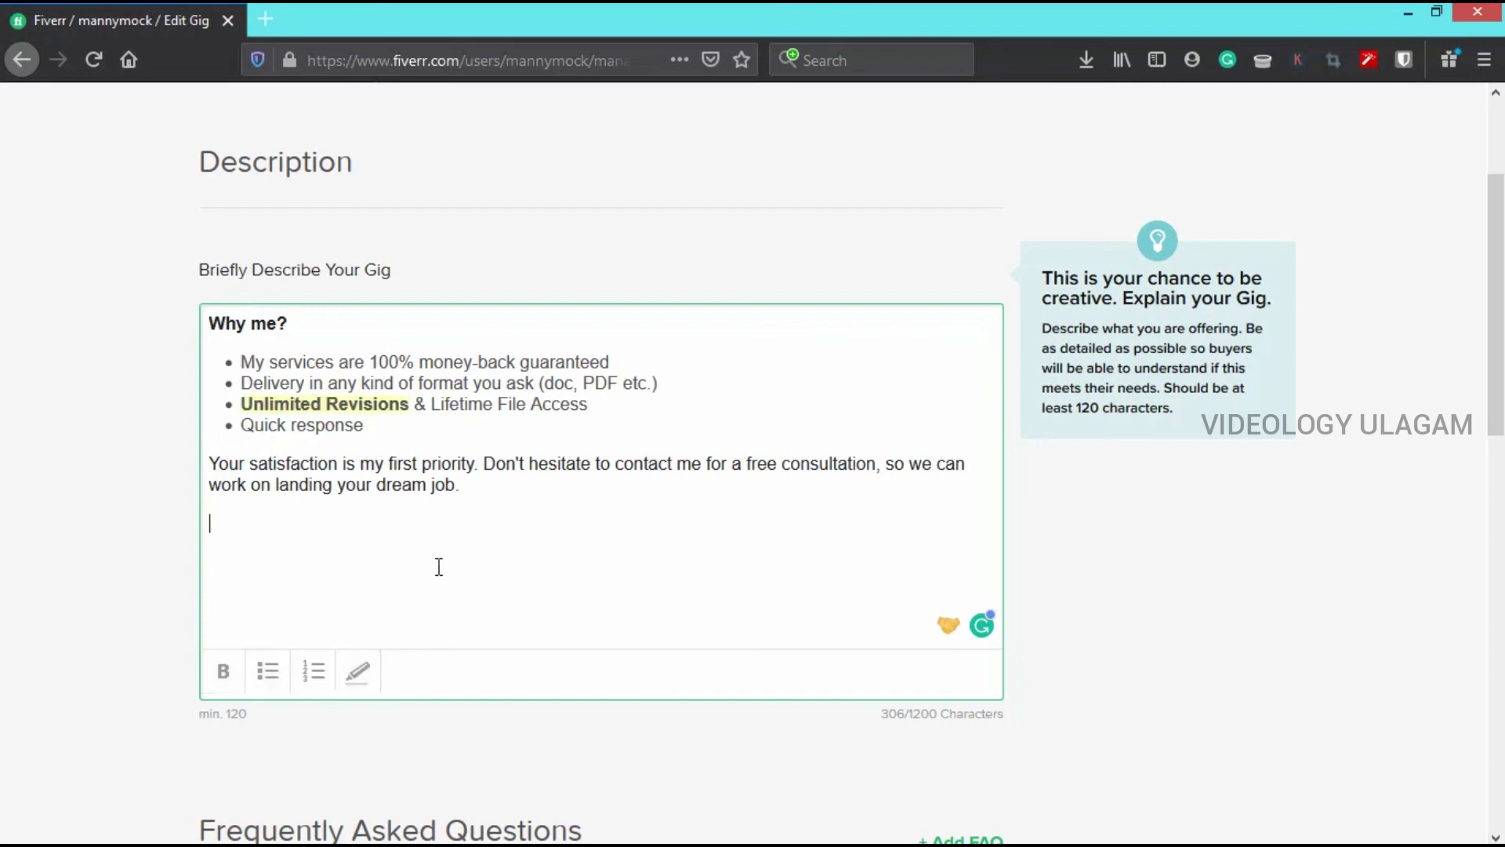
Step: Review the description and FAQ stage, leave the FAQ empty, and save to continue to the requirements
scroll(439, 566, "down", 5)
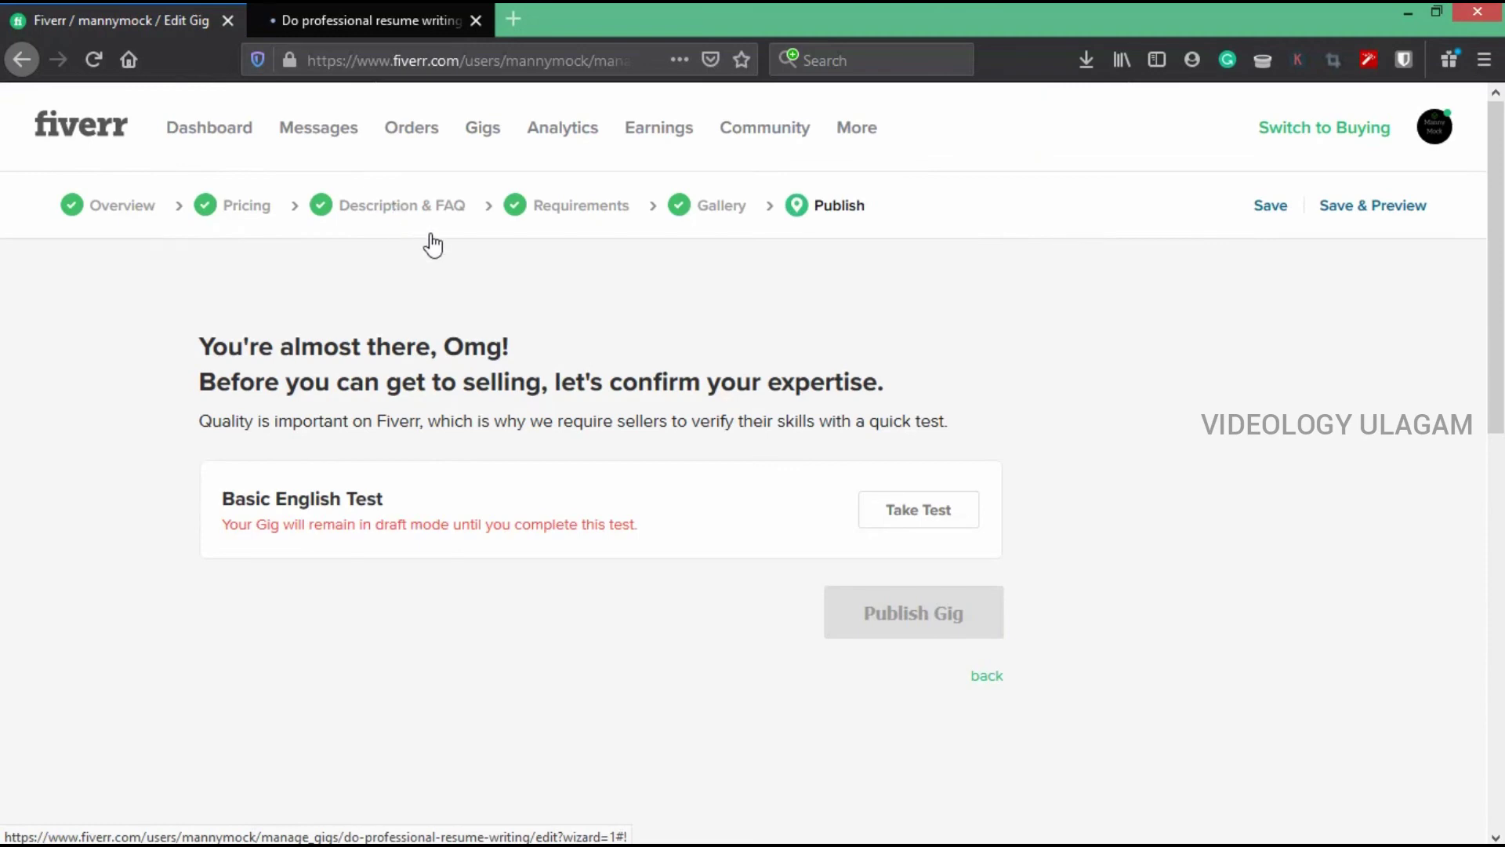
left_click(345, 5)
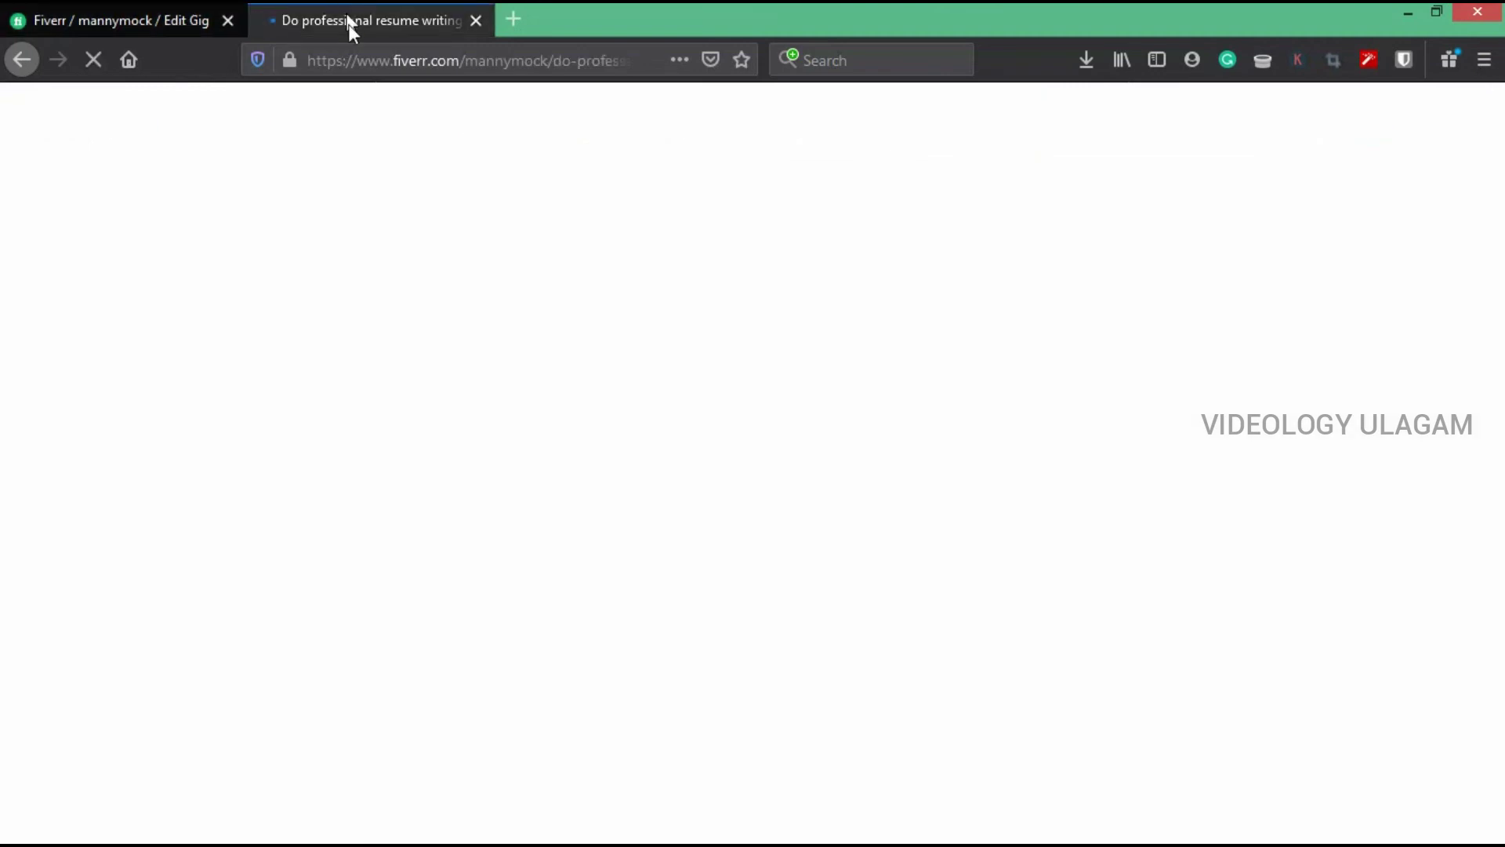
left_click(182, 3)
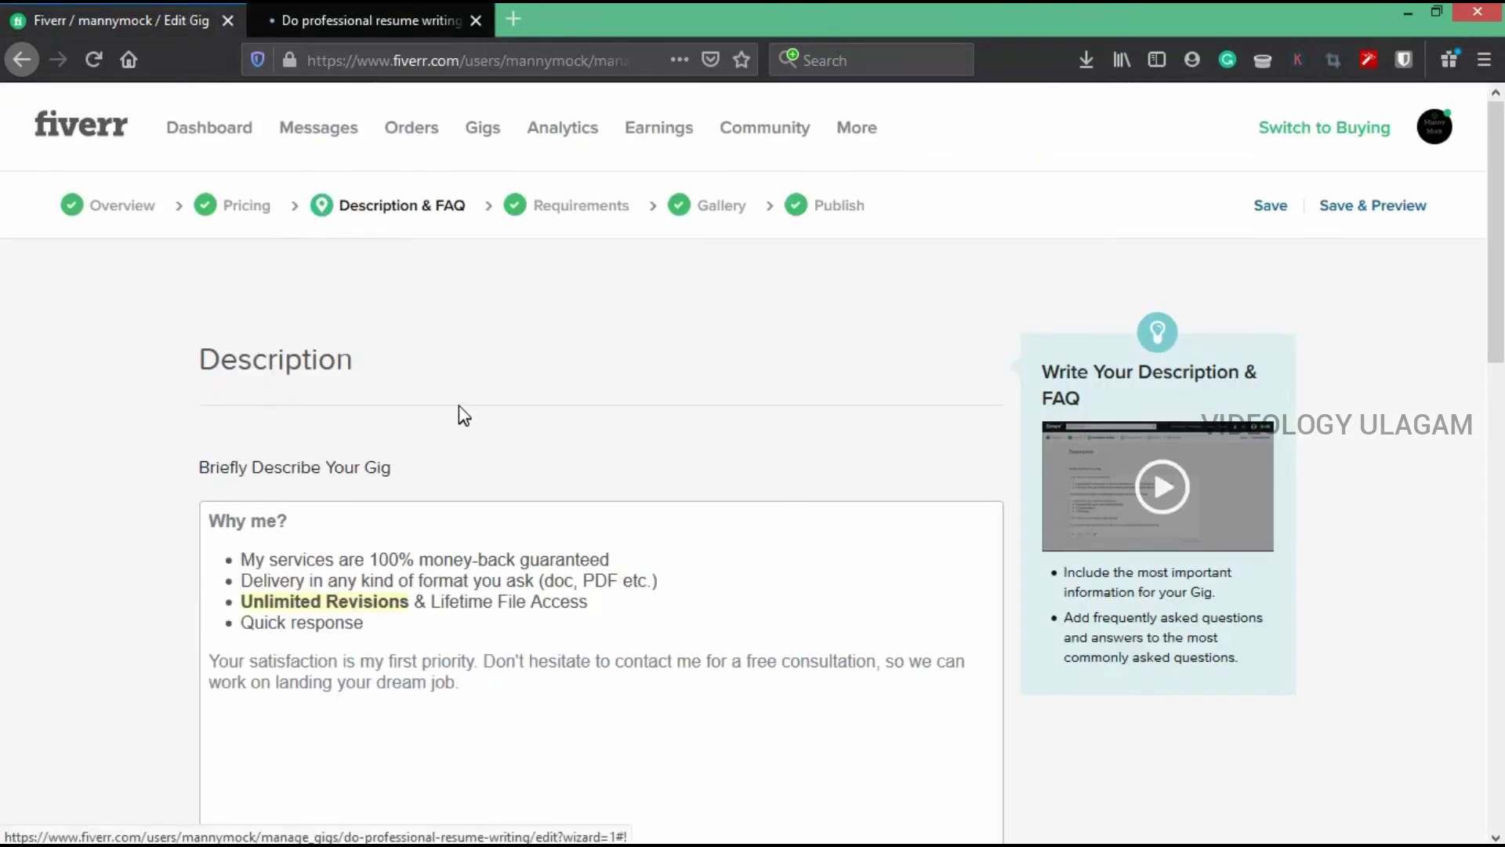
left_click(392, 627)
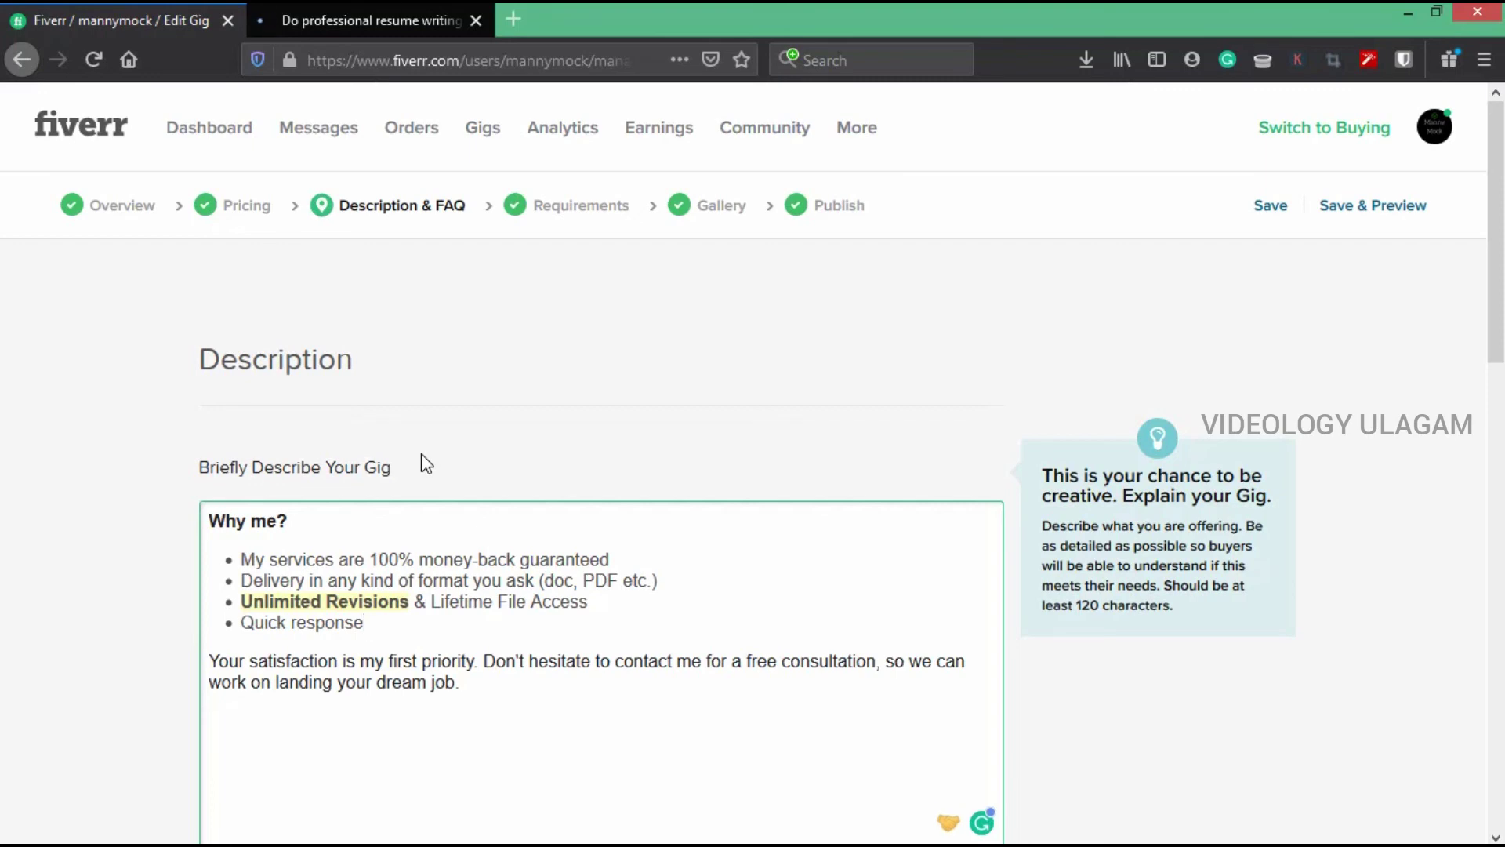
scroll(471, 561, "down", 3)
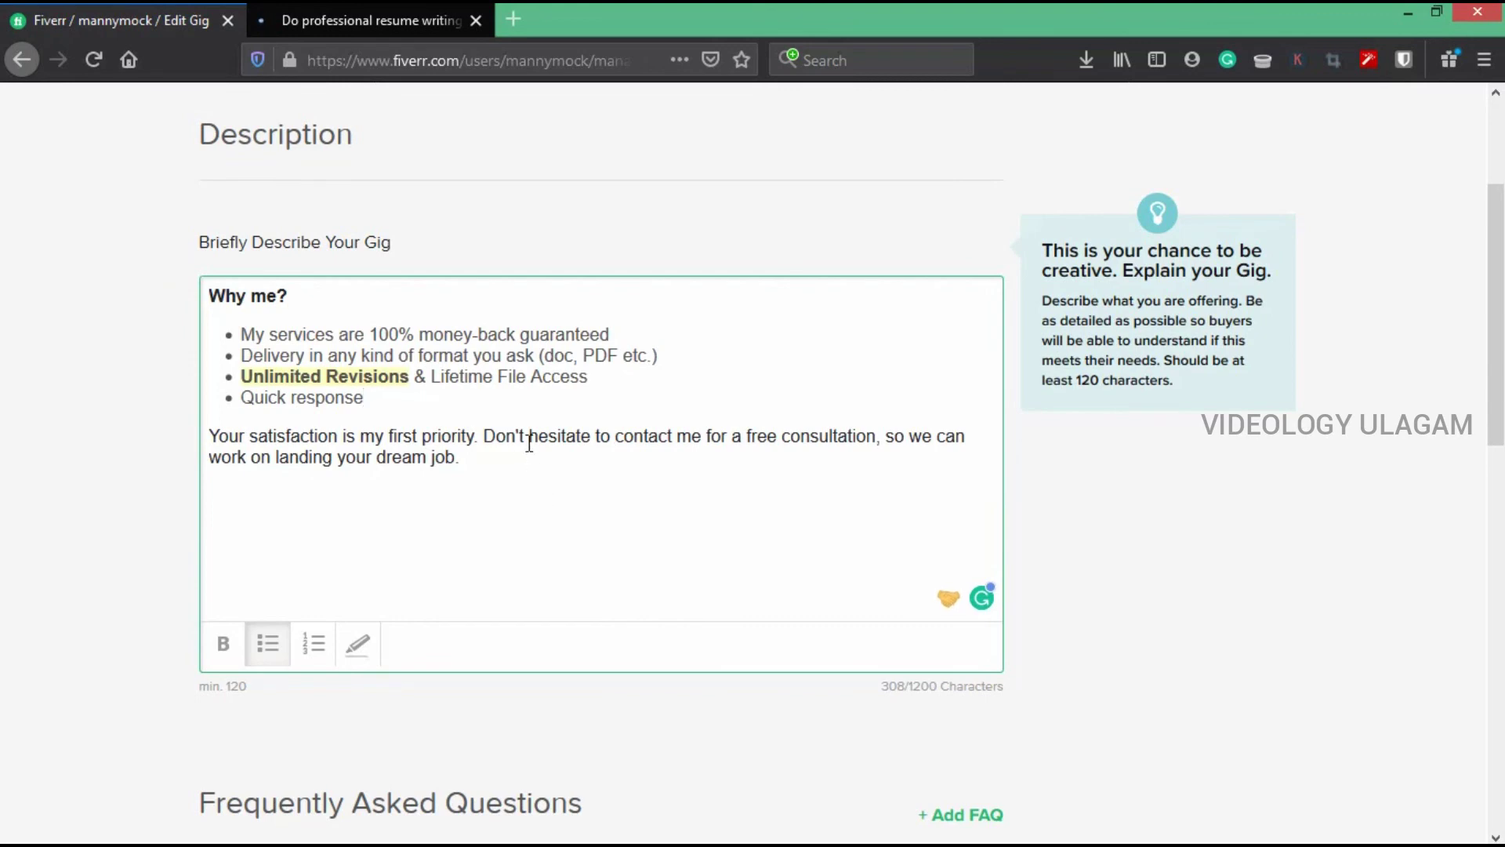
left_click(502, 476)
scroll(503, 475, "down", 3)
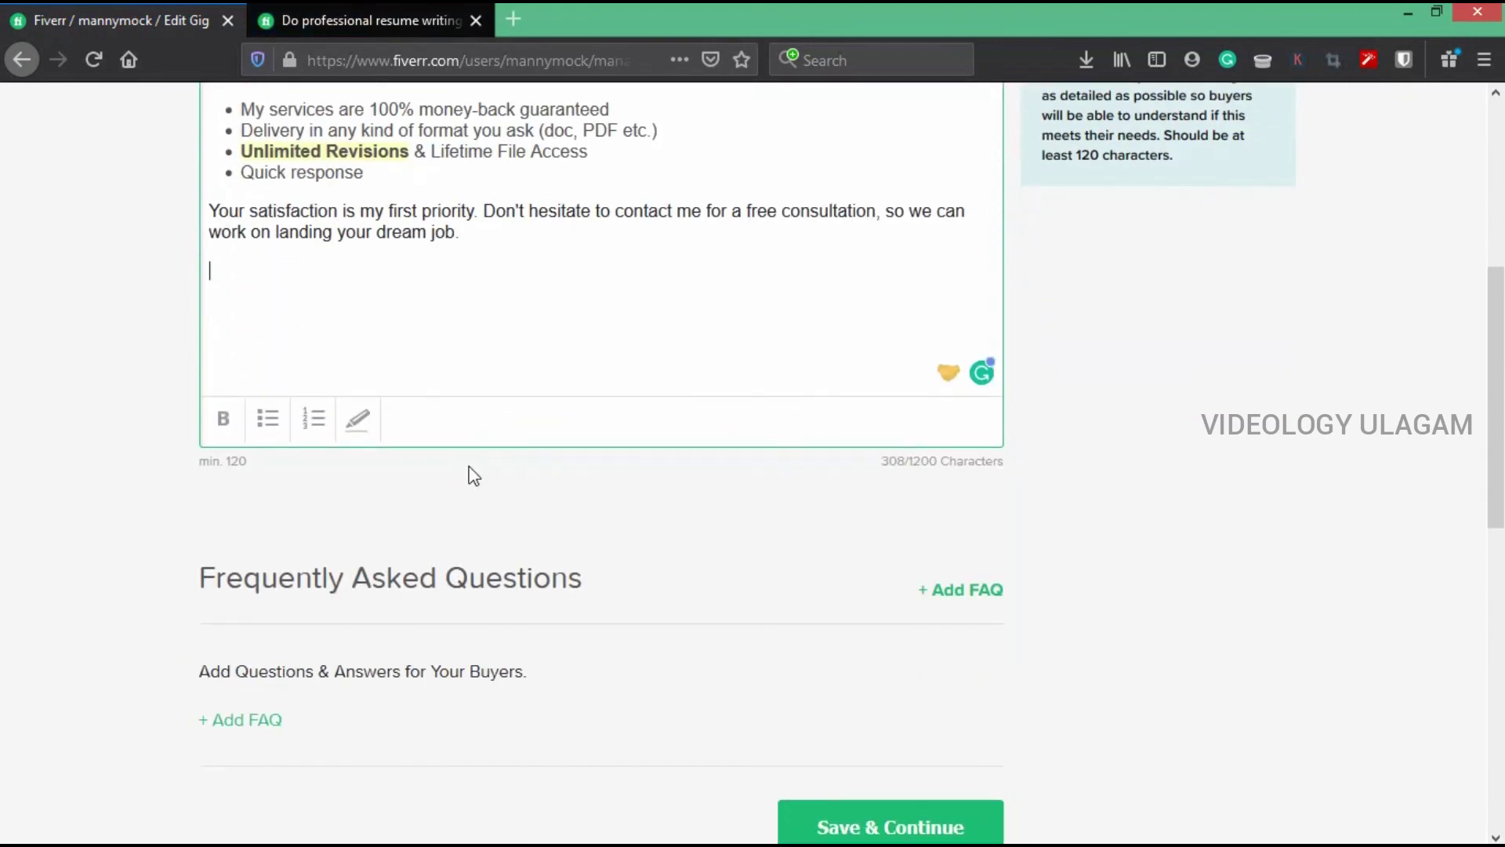
scroll(510, 353, "up", 2)
scroll(510, 363, "down", 4)
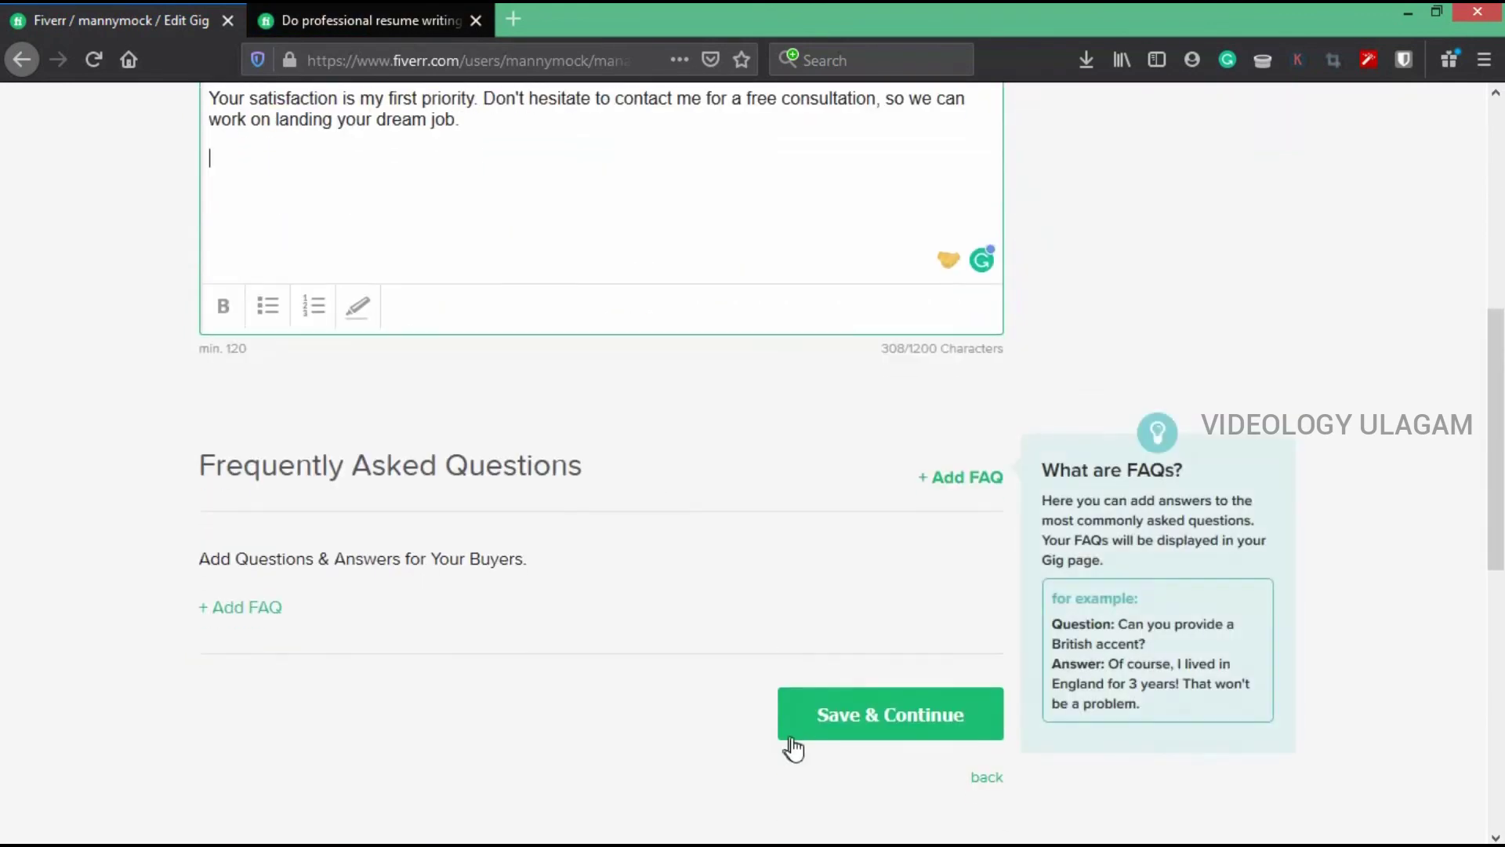
left_click(799, 736)
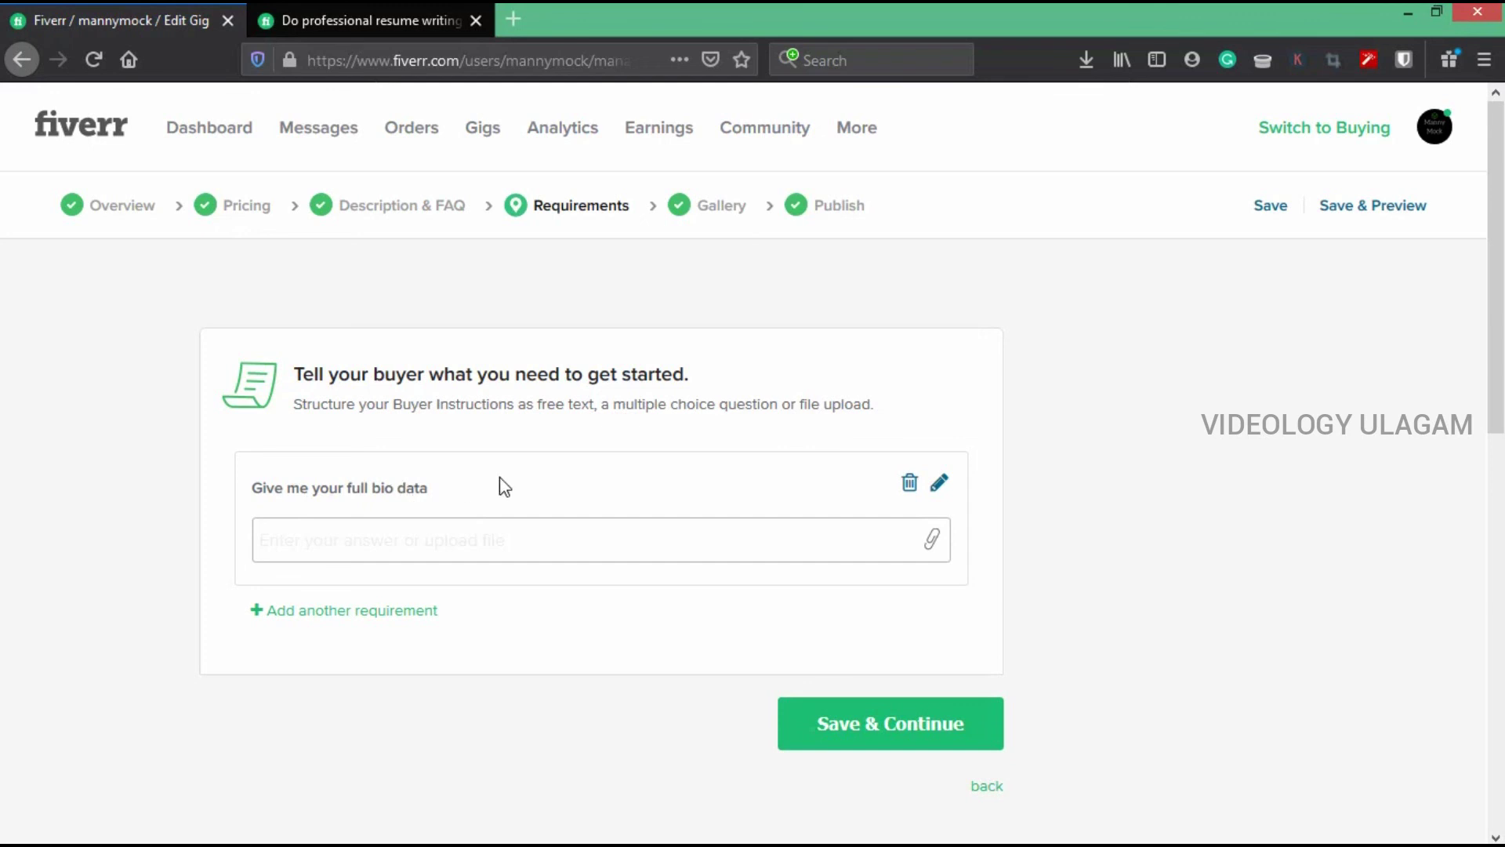
Step: Replace the existing buyer requirement with a mandatory free-text one reading "give me your full bio data", and save to continue to the gallery
left_click(909, 482)
left_click(533, 549)
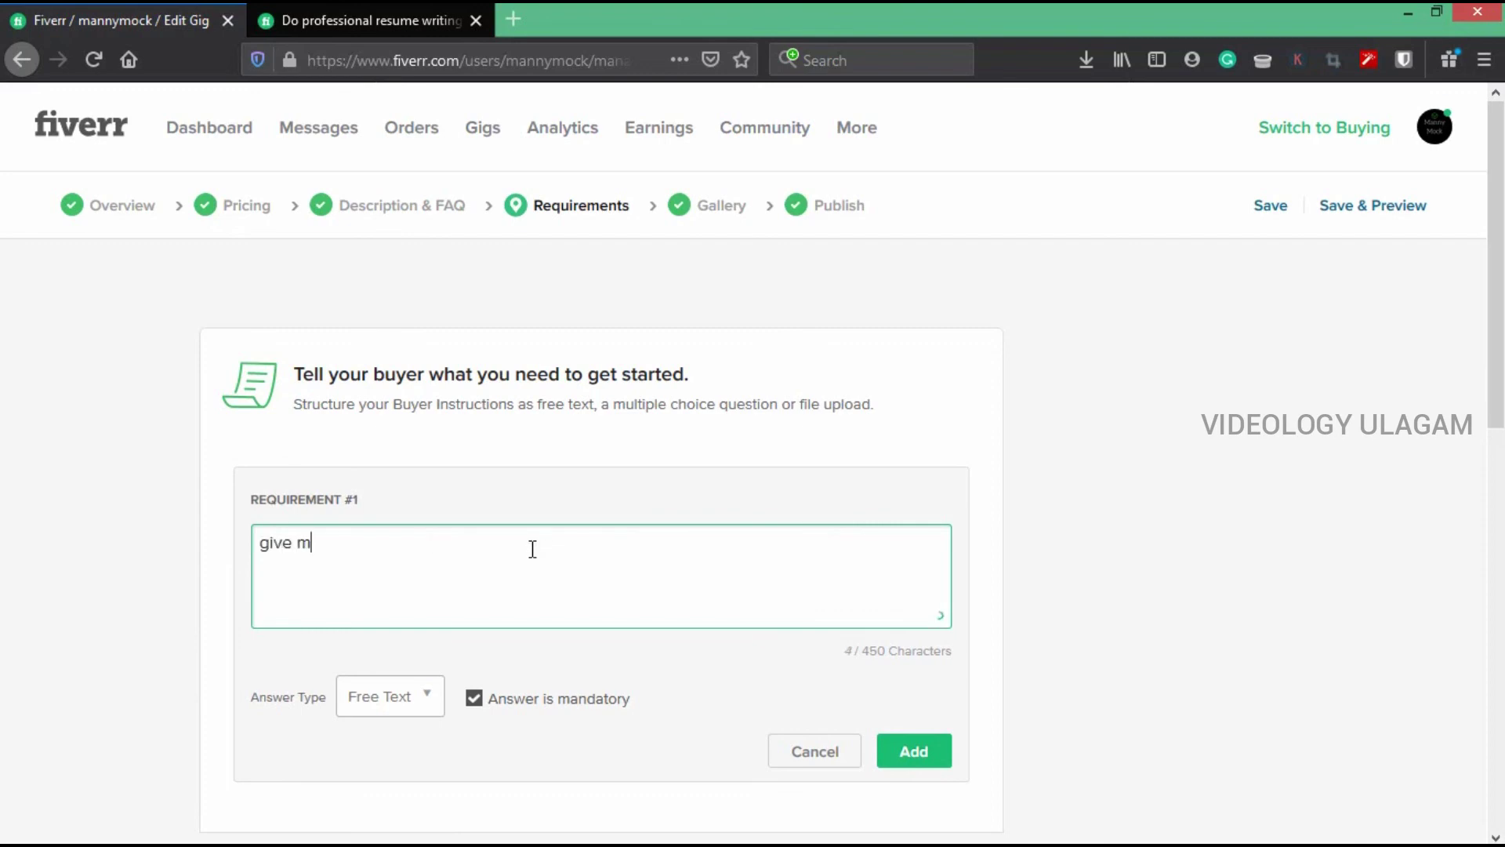
type("give me your full")
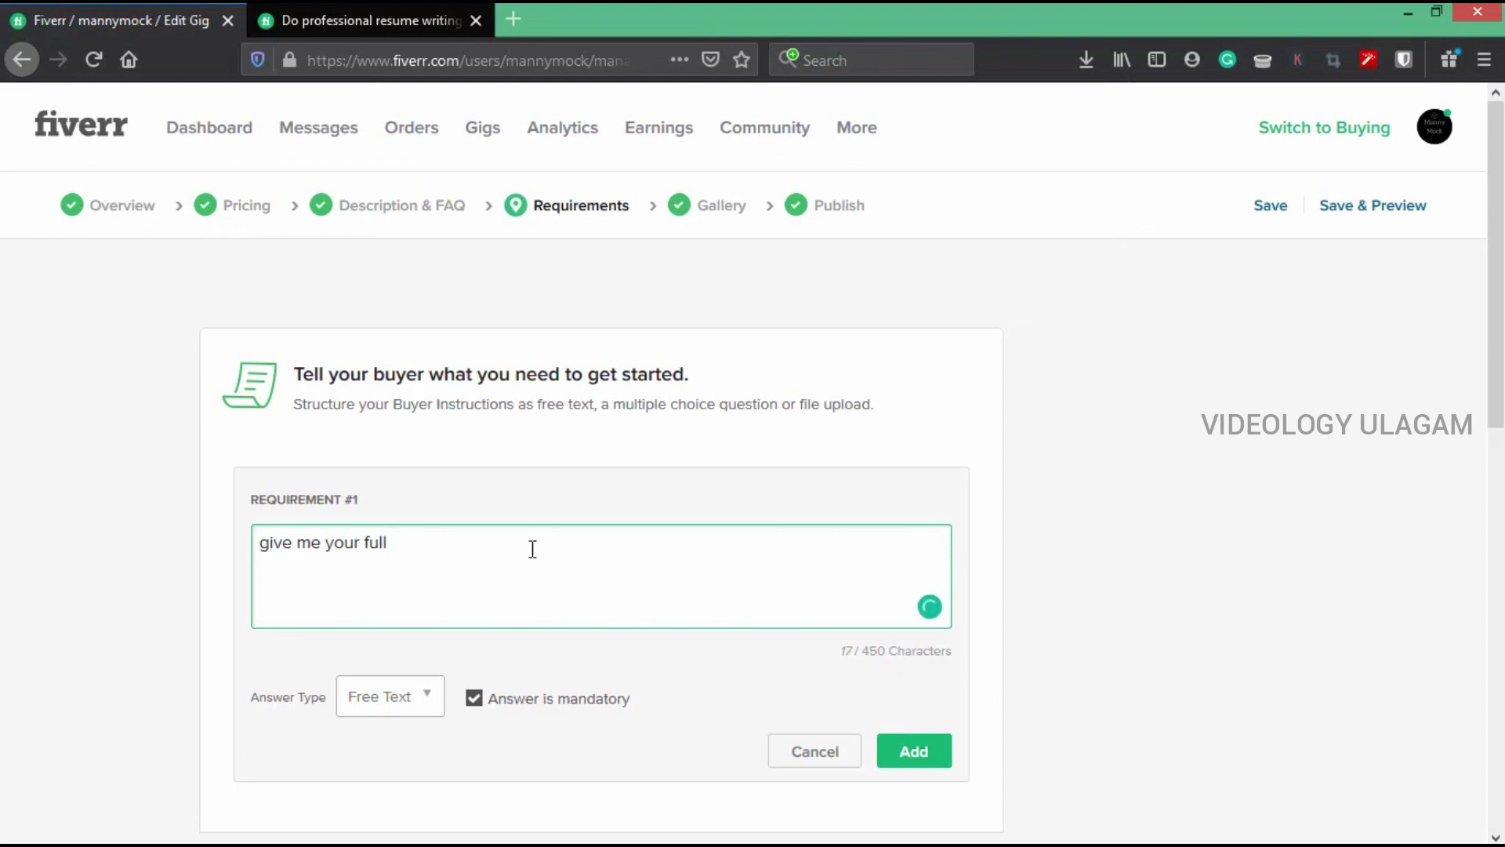
type(" bio data")
left_click(912, 750)
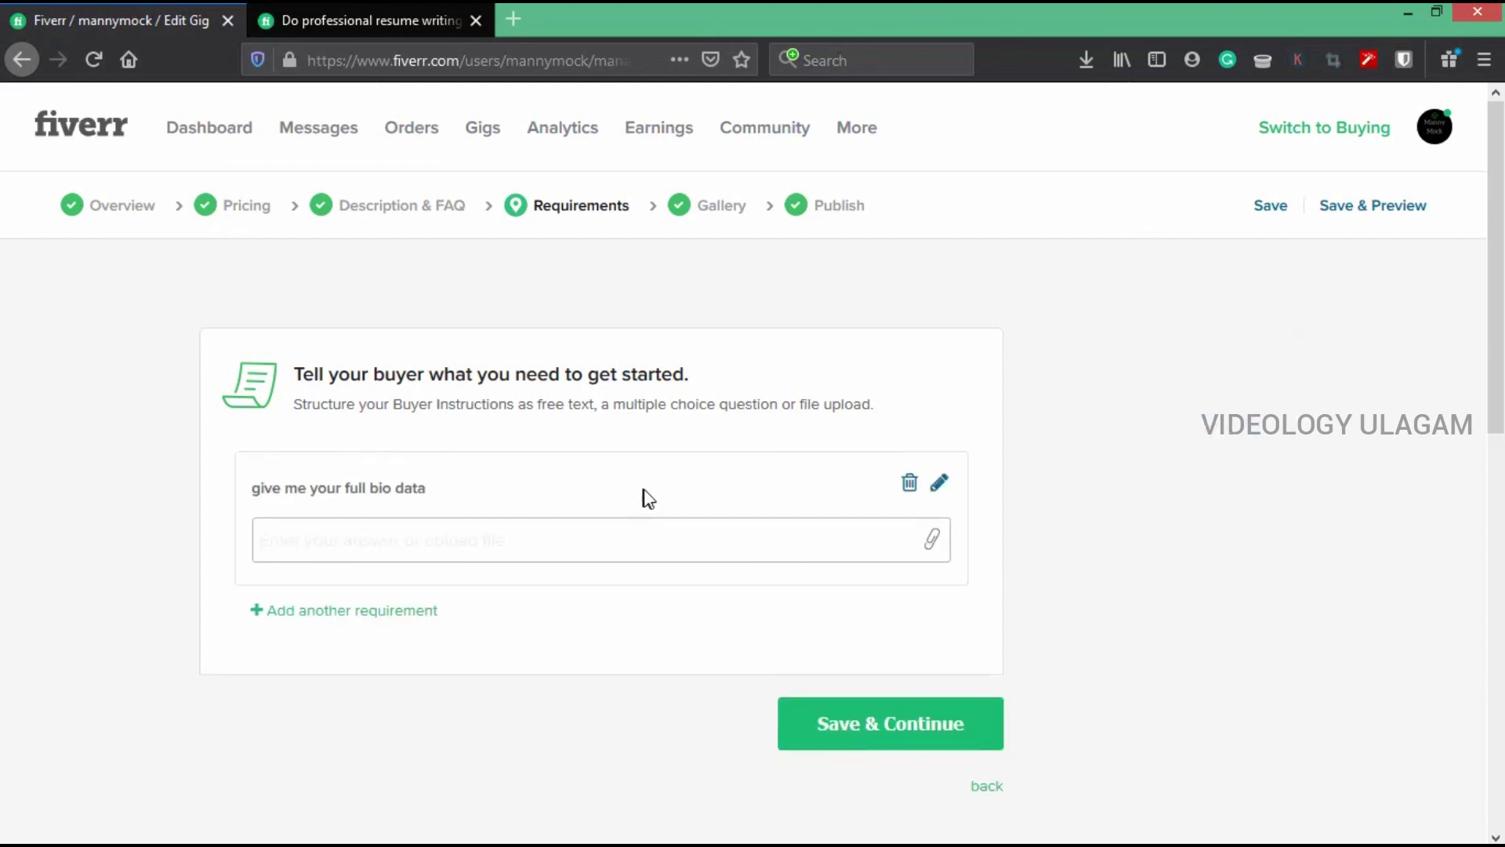
left_click(846, 716)
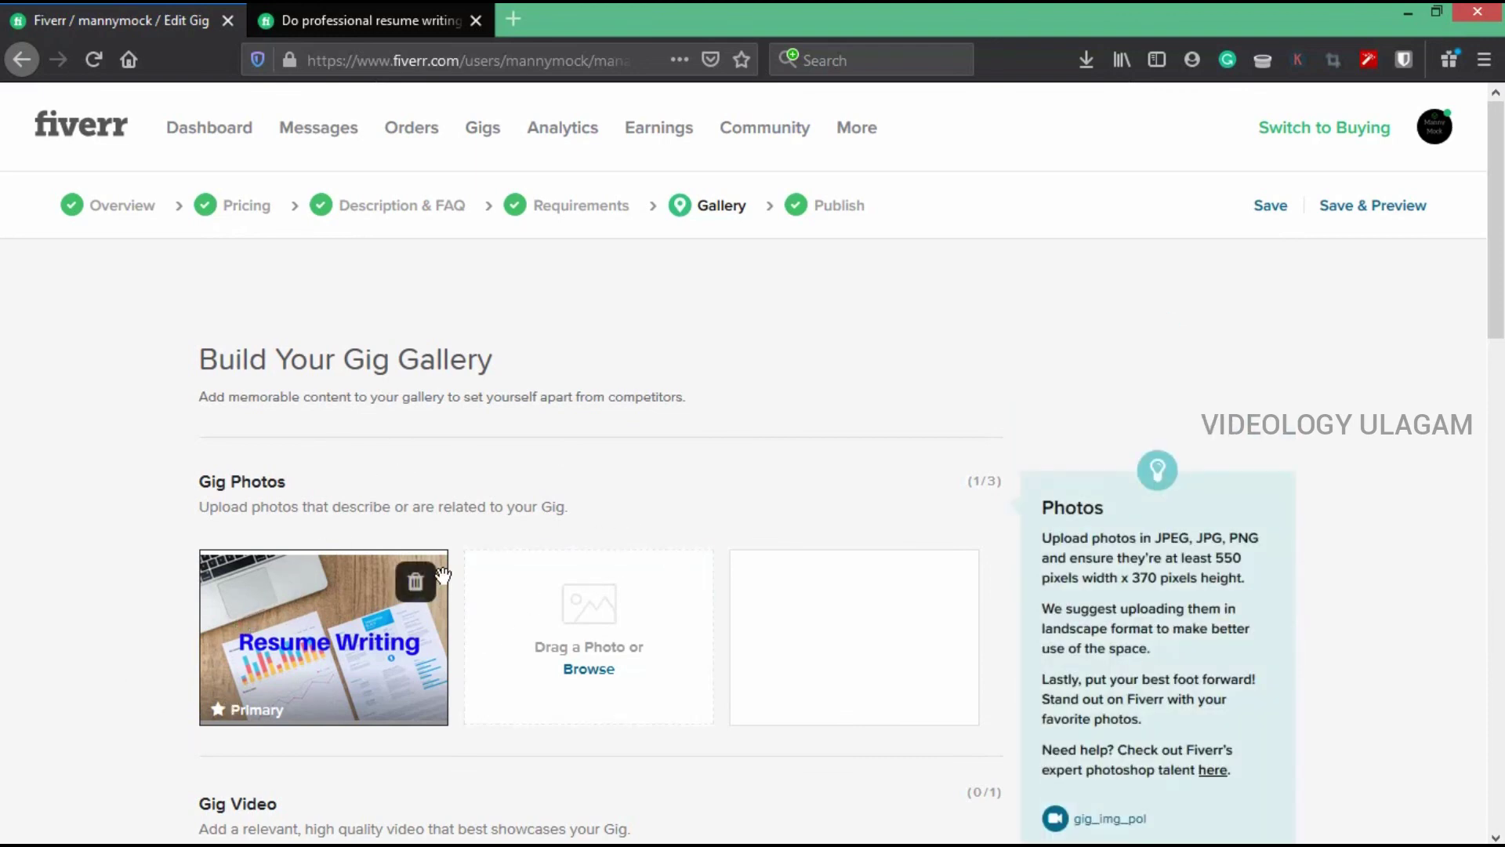
Step: Keep the "Resume Writing" gig photo, save the gallery and continue to the publish stage with its Basic English Test requirement
scroll(801, 431, "down", 10)
left_click(867, 714)
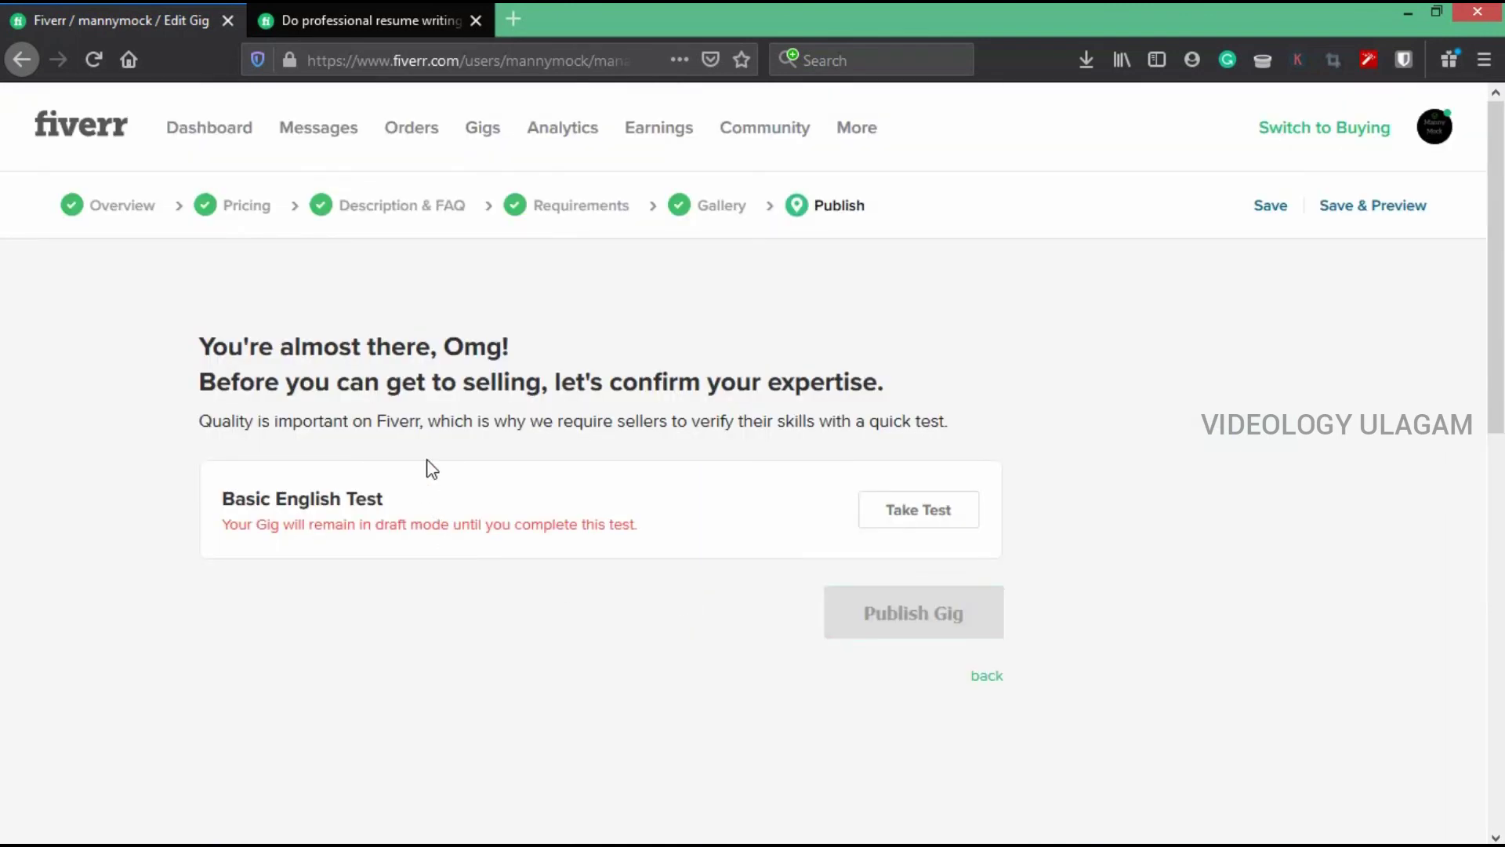
left_click_drag(230, 508, 522, 528)
left_click(522, 527)
Step: Open the gig's preview page and examine its title, image, Professional package and description
left_click(337, 16)
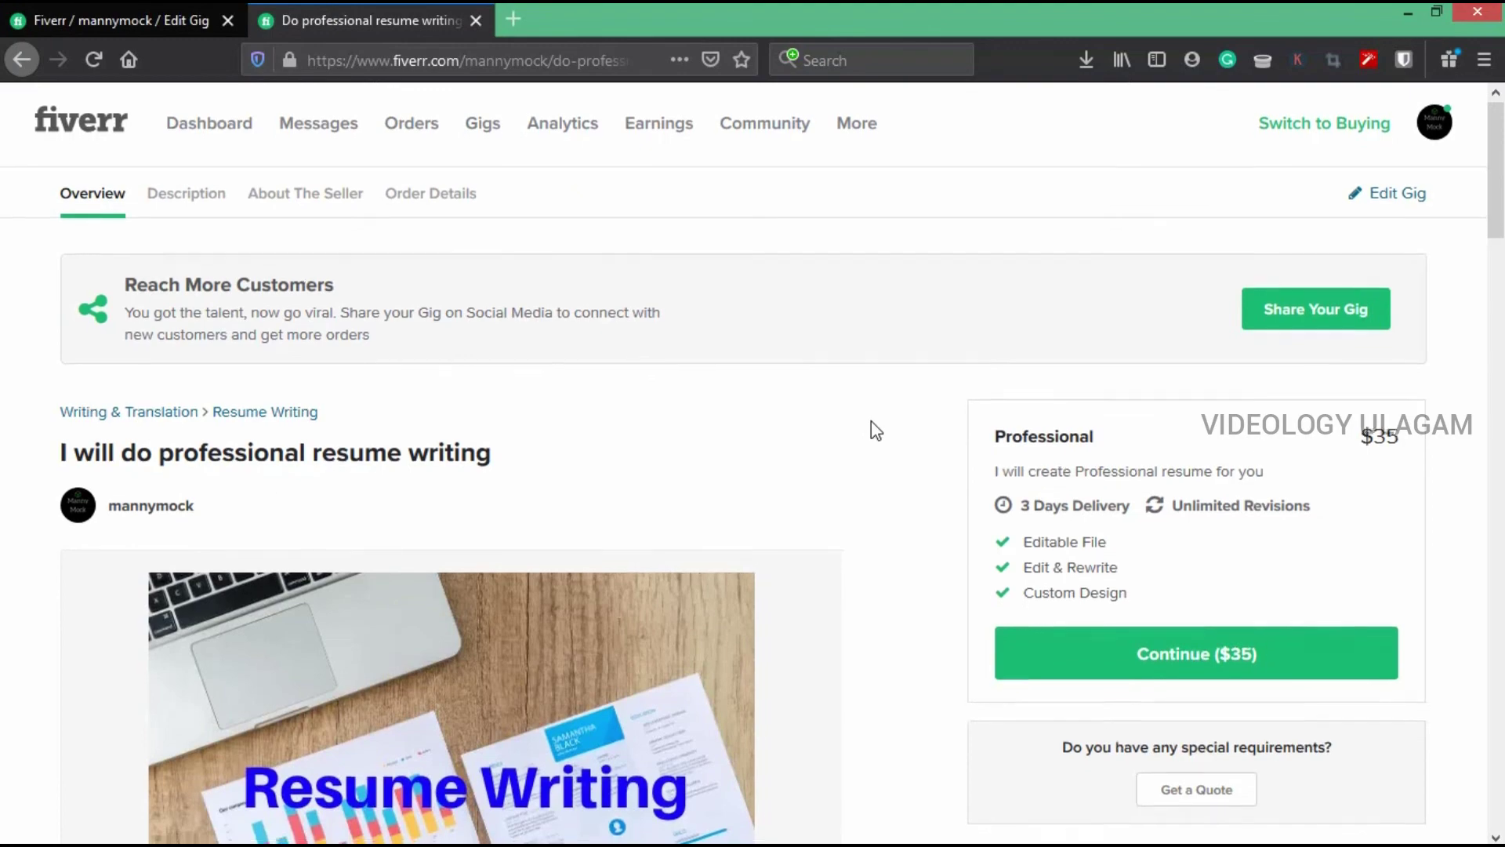
scroll(872, 421, "down", 5)
scroll(737, 451, "up", 1)
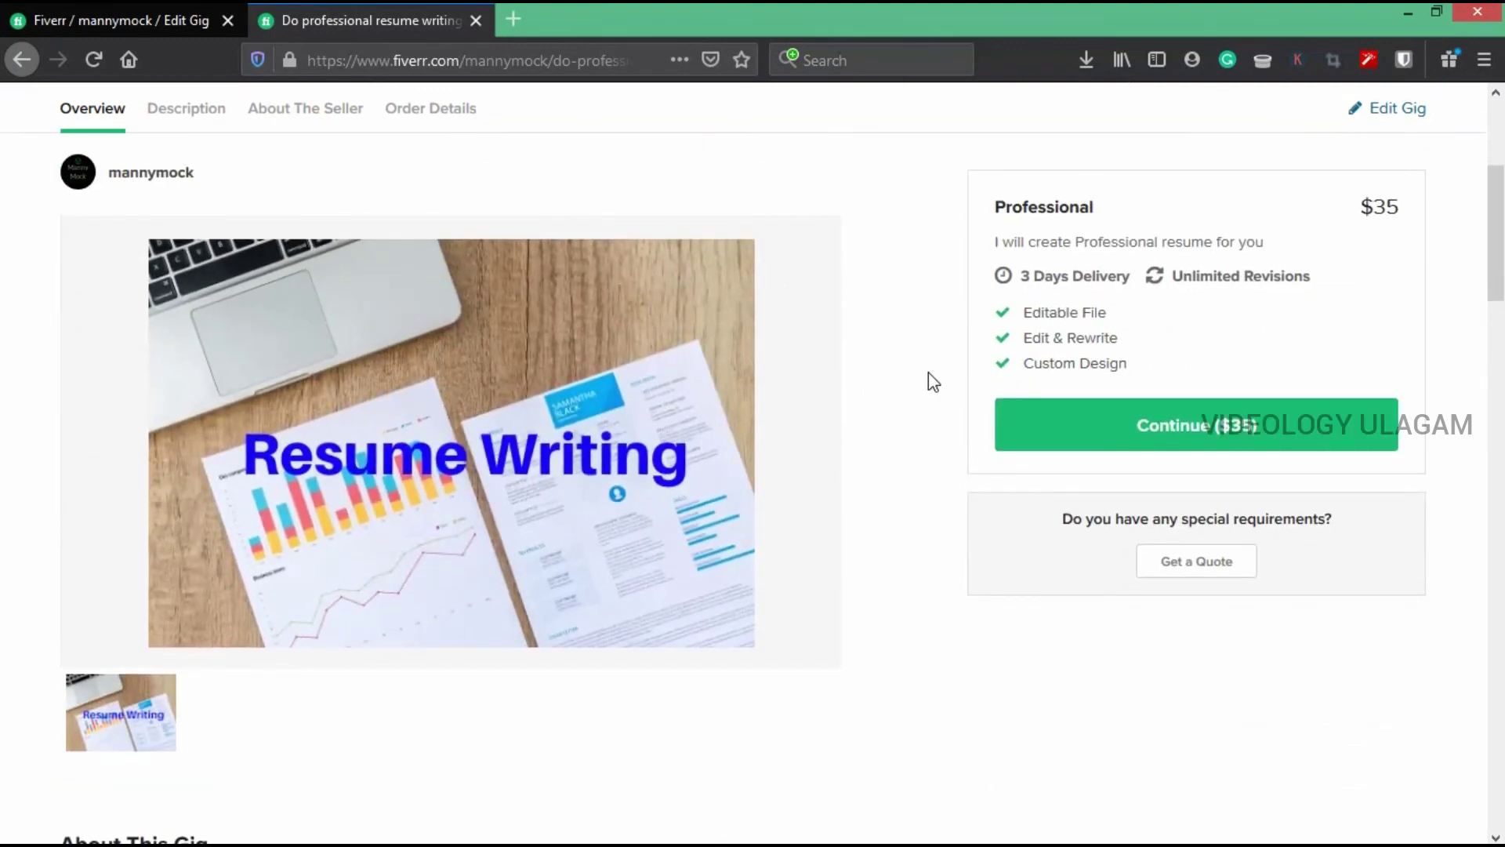
scroll(929, 380, "down", 8)
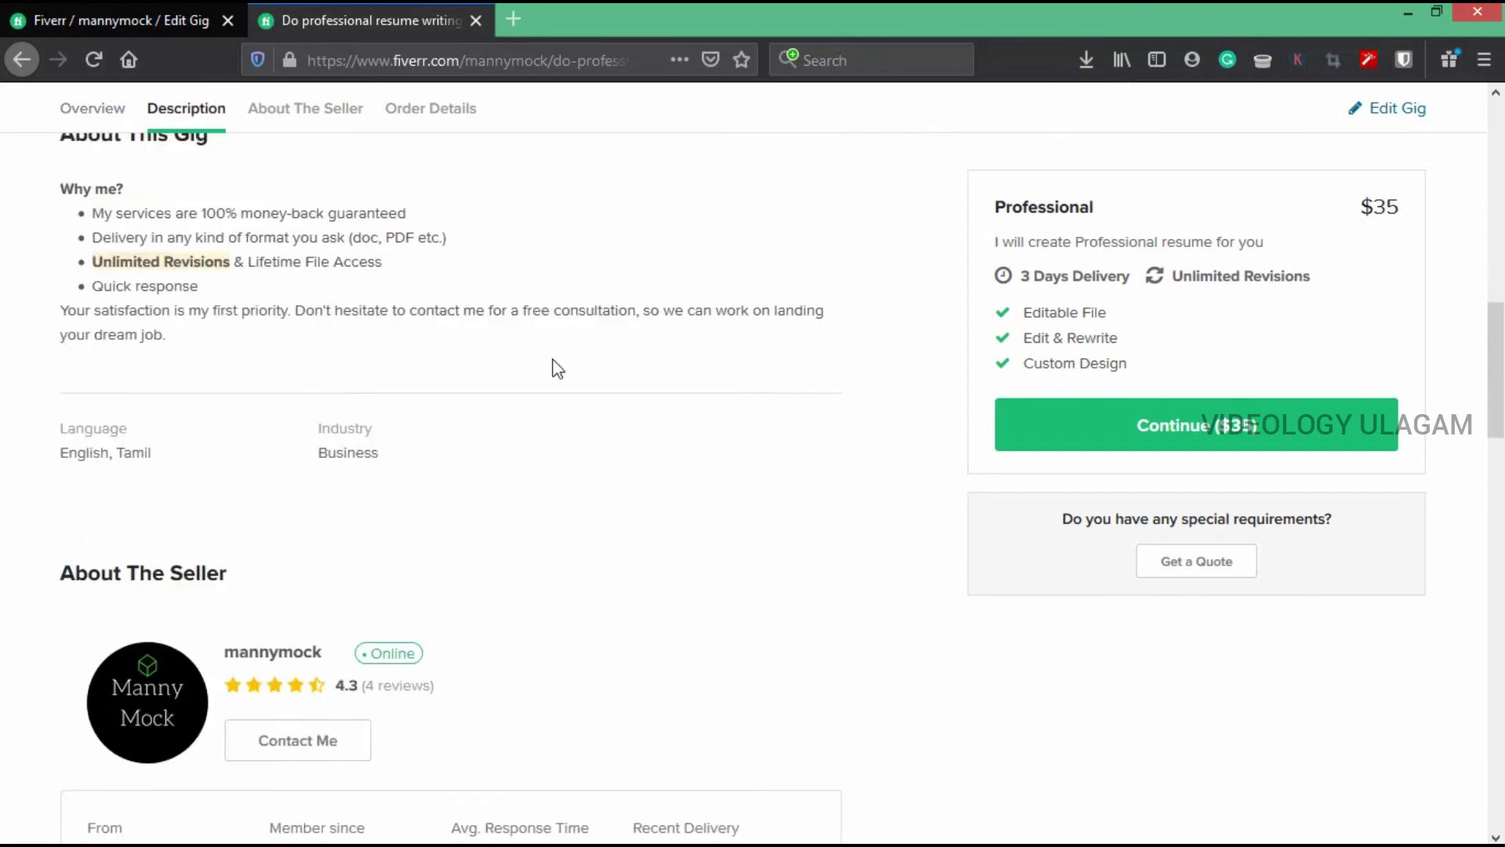
scroll(557, 369, "up", 10)
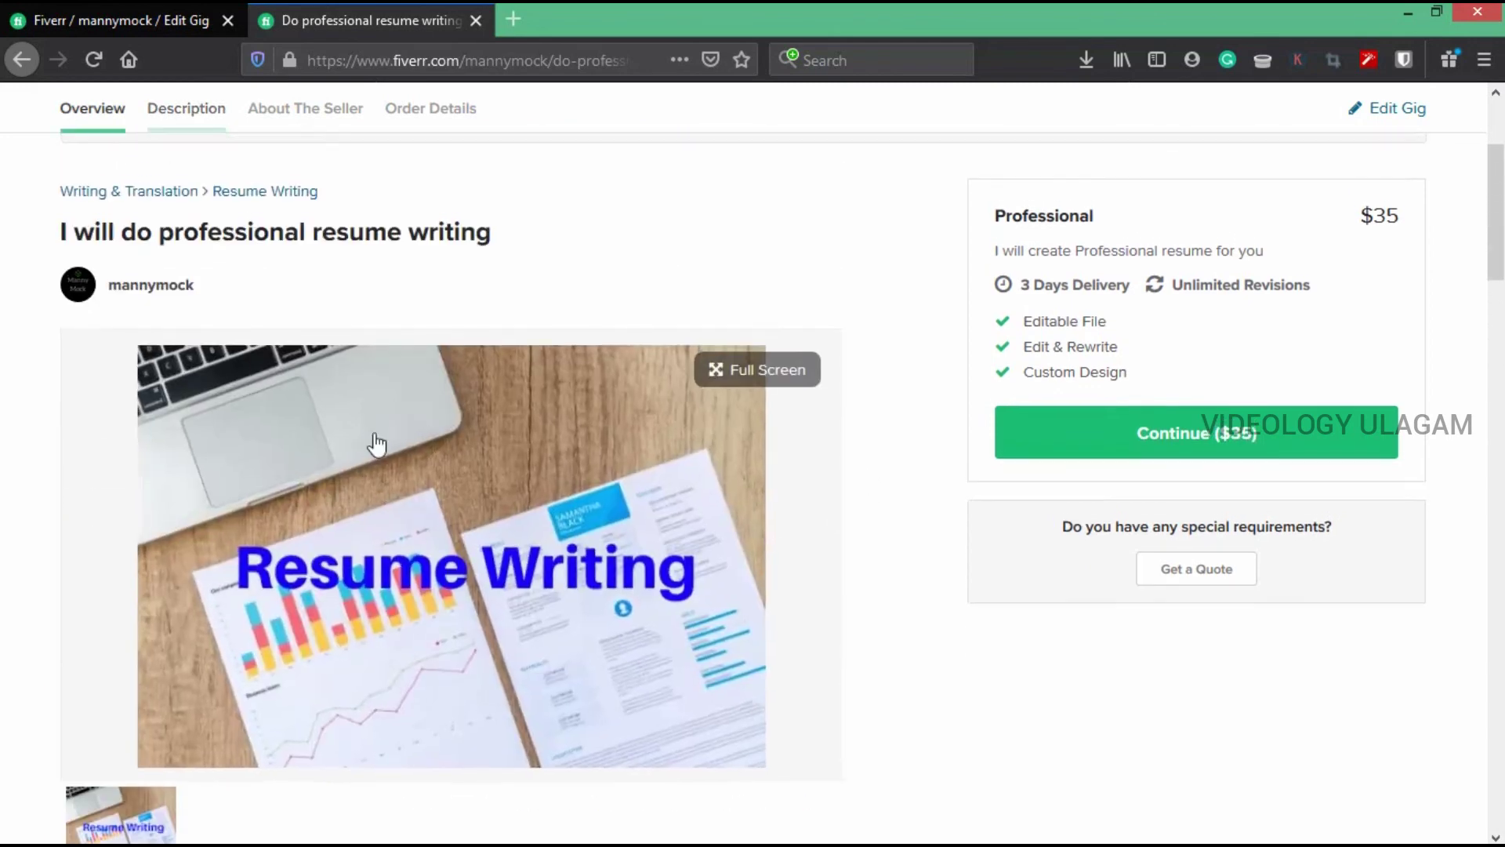
scroll(502, 444, "down", 3)
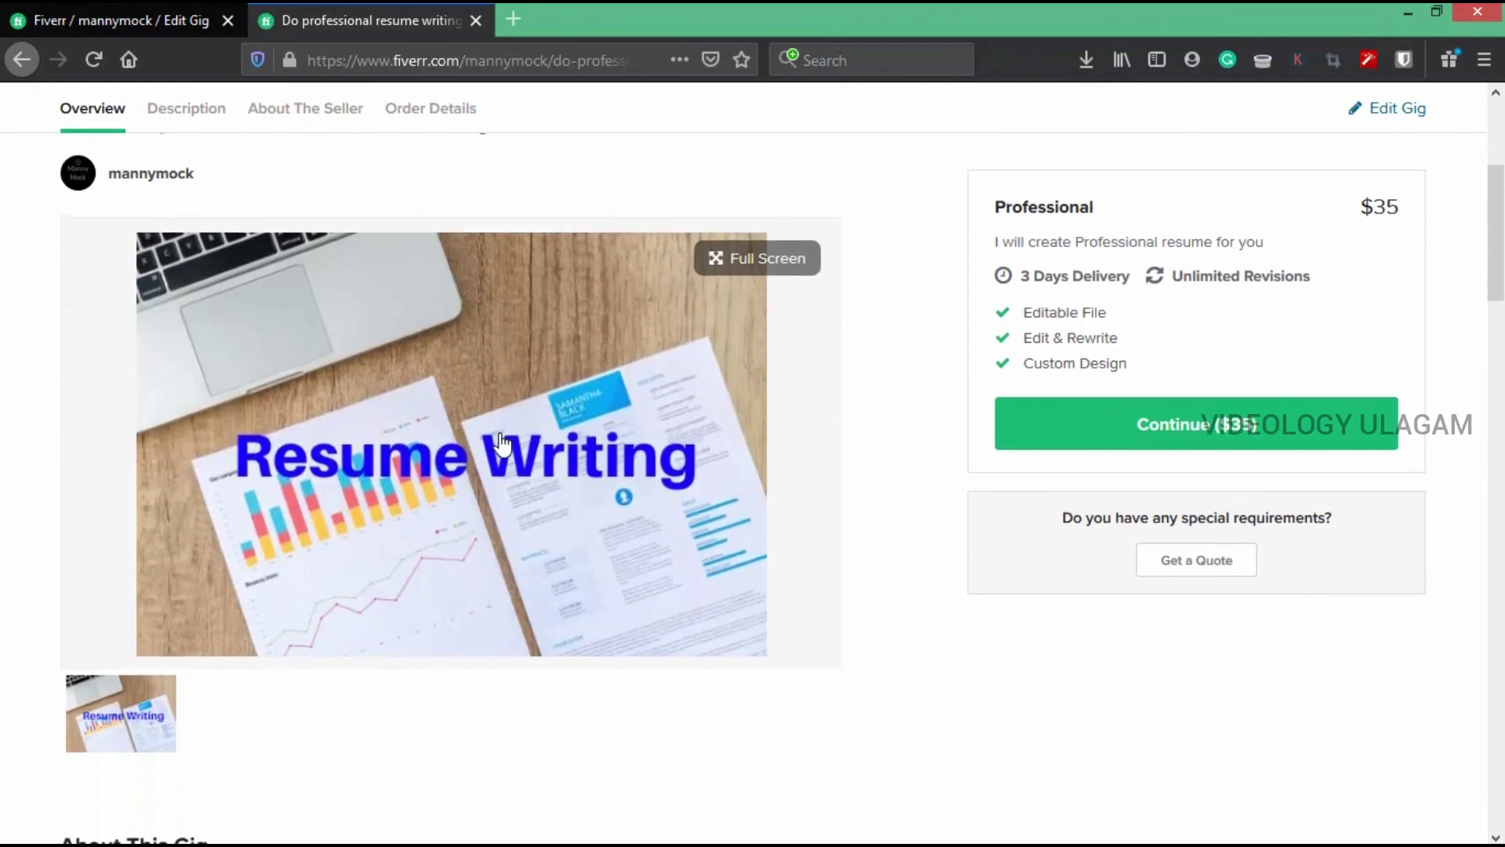